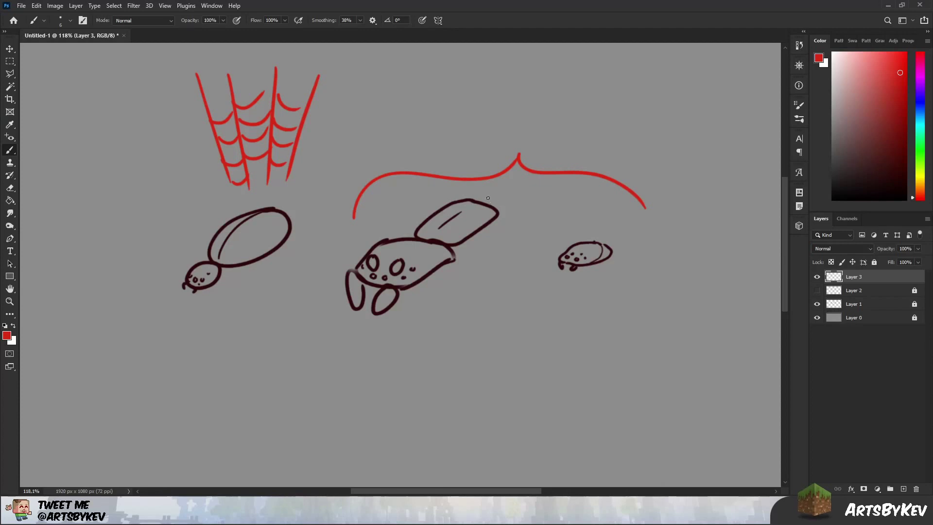
- Undo the red brace above the spiders and draw red upward arrows beneath the middle and right-hand ones
key("ctrl+z")
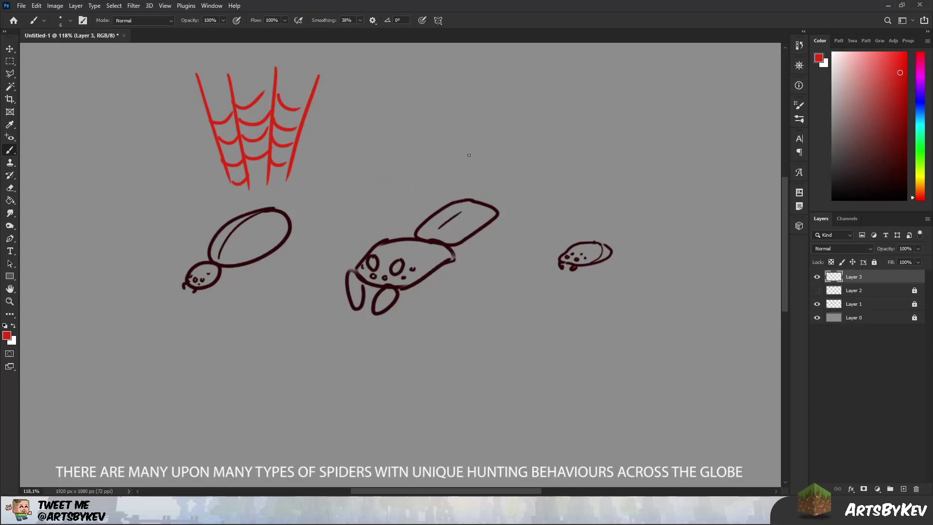
key("ctrl+shift+z")
mouse_move(431, 312)
left_mouse_down()
mouse_move(437, 379)
mouse_move(416, 331)
mouse_move(450, 324)
left_mouse_up()
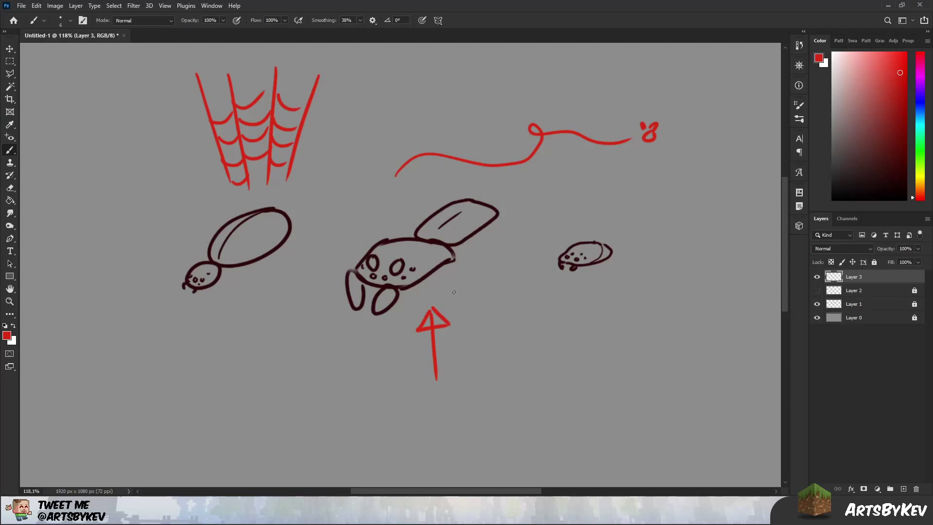
left_click_drag(585, 315, 588, 399)
left_click_drag(586, 314, 568, 336)
left_click_drag(567, 336, 603, 336)
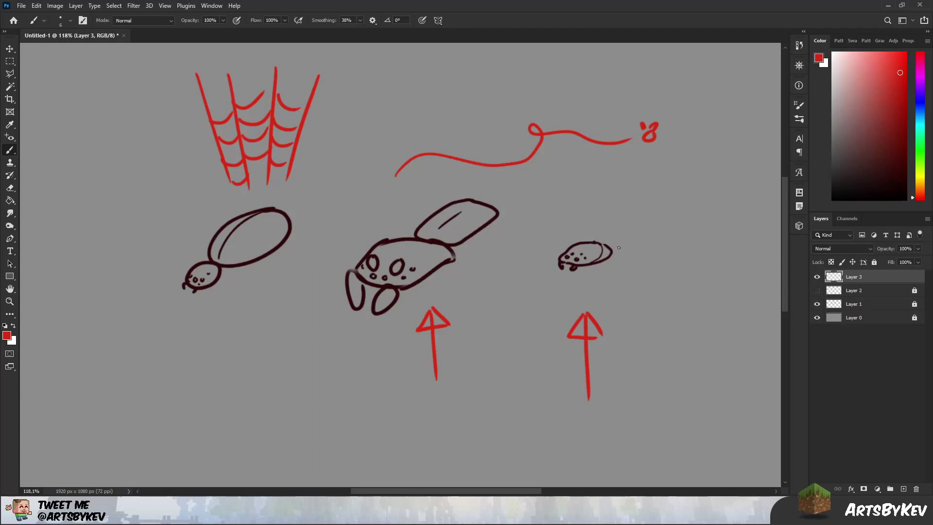
- Draw eight long bent red legs on the small right-hand spider and try circling the left-hand spider
mouse_move(613, 253)
left_mouse_down()
mouse_move(696, 228)
mouse_move(673, 408)
left_mouse_up()
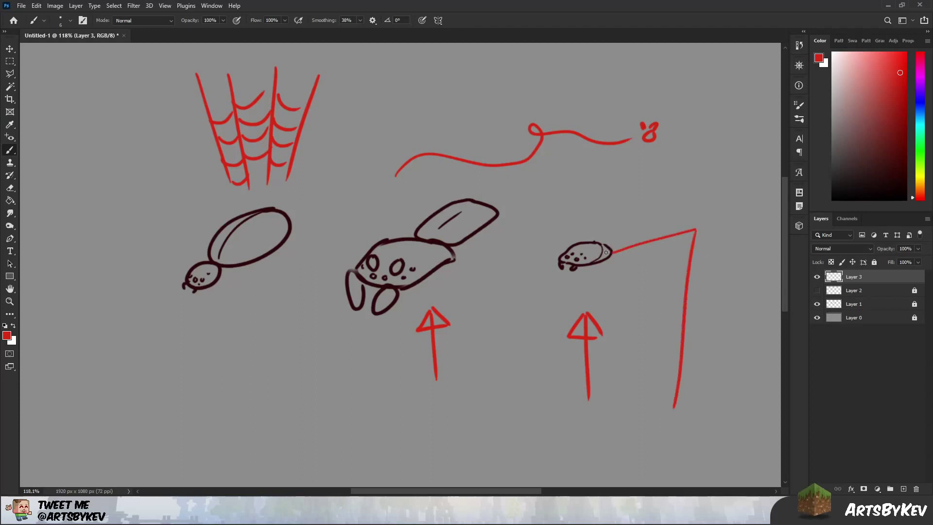
mouse_move(606, 252)
left_mouse_down()
mouse_move(646, 247)
mouse_move(664, 319)
mouse_move(652, 414)
left_mouse_up()
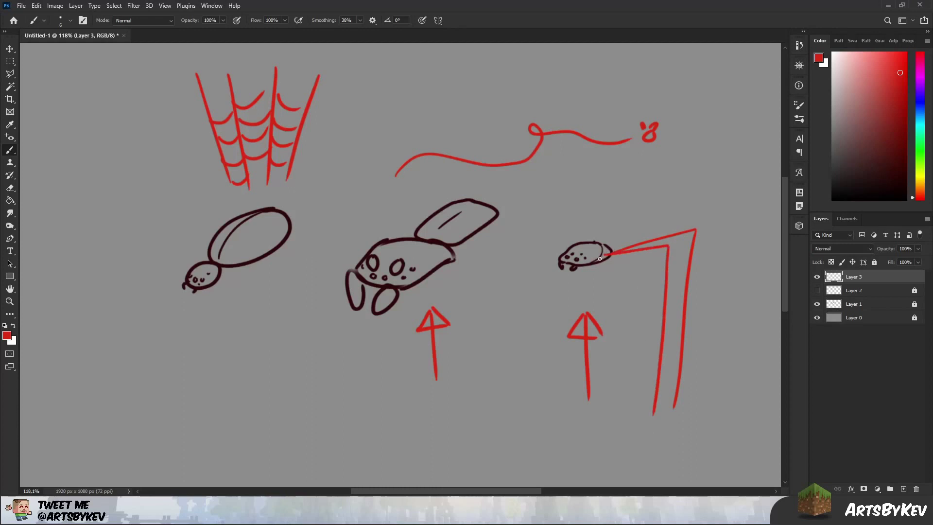
mouse_move(600, 258)
left_mouse_down()
mouse_move(644, 266)
mouse_move(642, 407)
left_mouse_up()
mouse_move(593, 261)
left_mouse_down()
mouse_move(614, 273)
mouse_move(622, 419)
left_mouse_up()
mouse_move(580, 241)
left_mouse_down()
mouse_move(535, 279)
mouse_move(534, 350)
left_mouse_up()
mouse_move(565, 241)
left_mouse_down()
mouse_move(516, 240)
mouse_move(512, 349)
left_mouse_up()
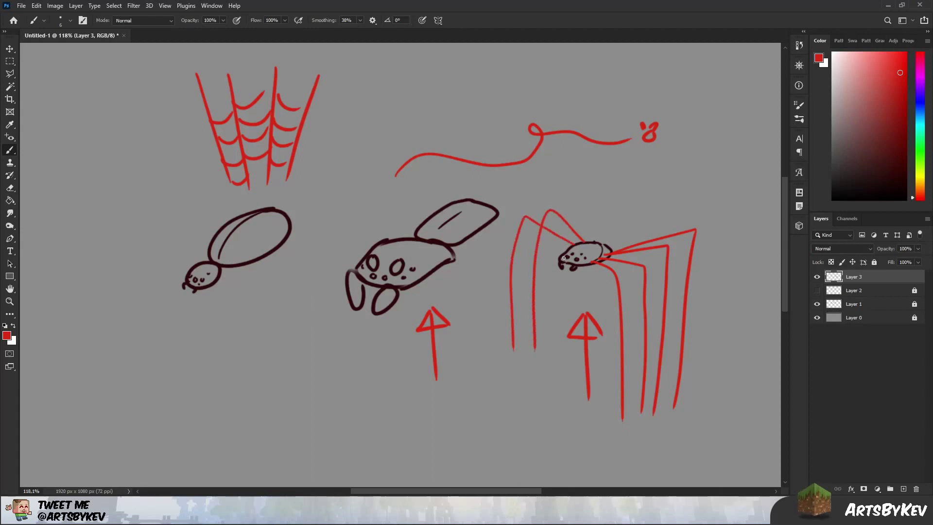
left_click_drag(568, 248, 499, 242)
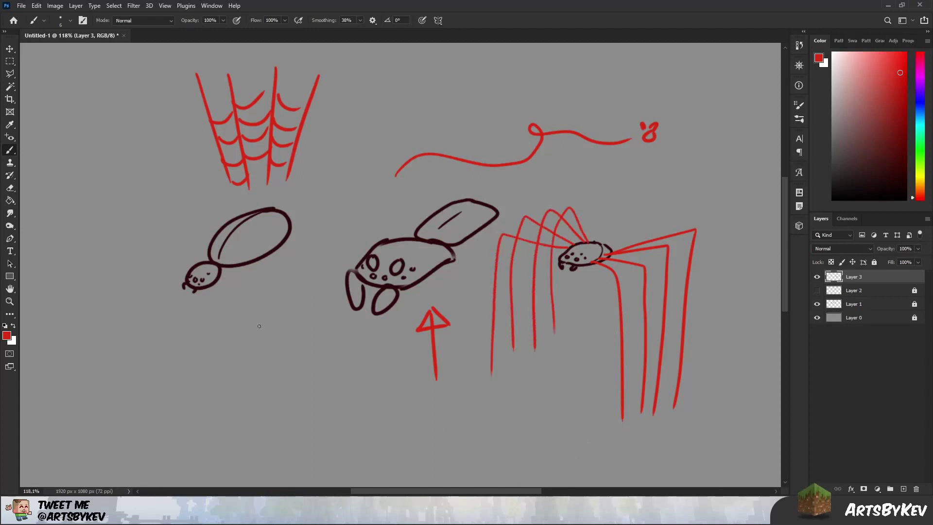
mouse_move(302, 189)
left_mouse_down()
mouse_move(125, 302)
mouse_move(285, 191)
left_mouse_up()
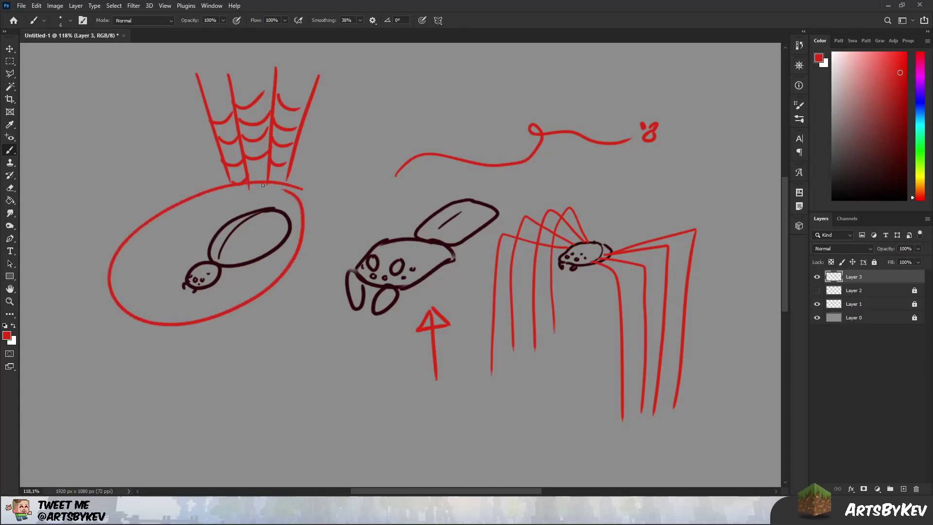
key("ctrl+z")
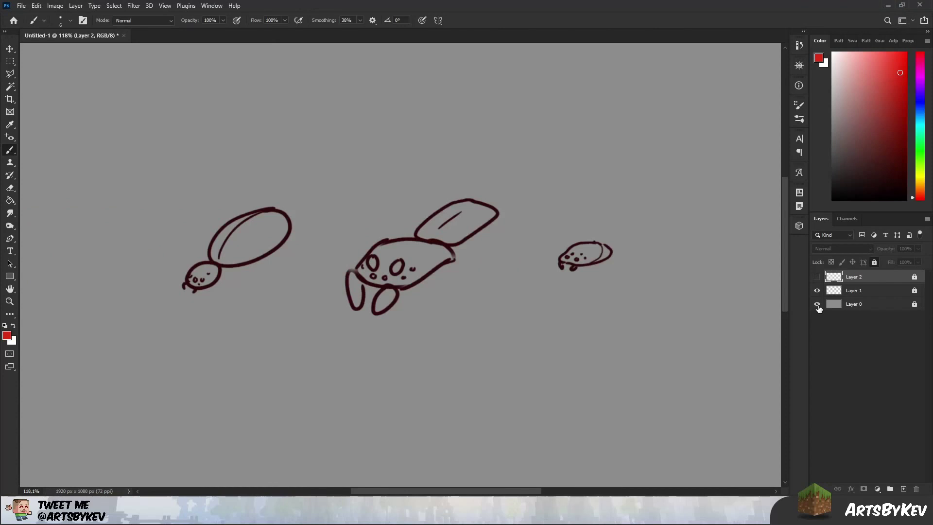
- Show Layer 2 with the leg sketches and add a new layer above it for the annotations
left_click(817, 276)
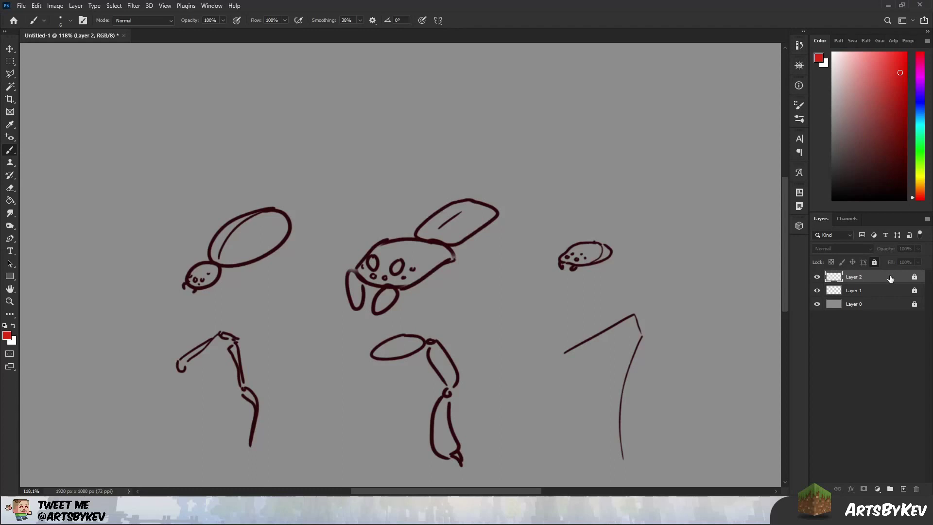
key("ctrl+shift+alt+n")
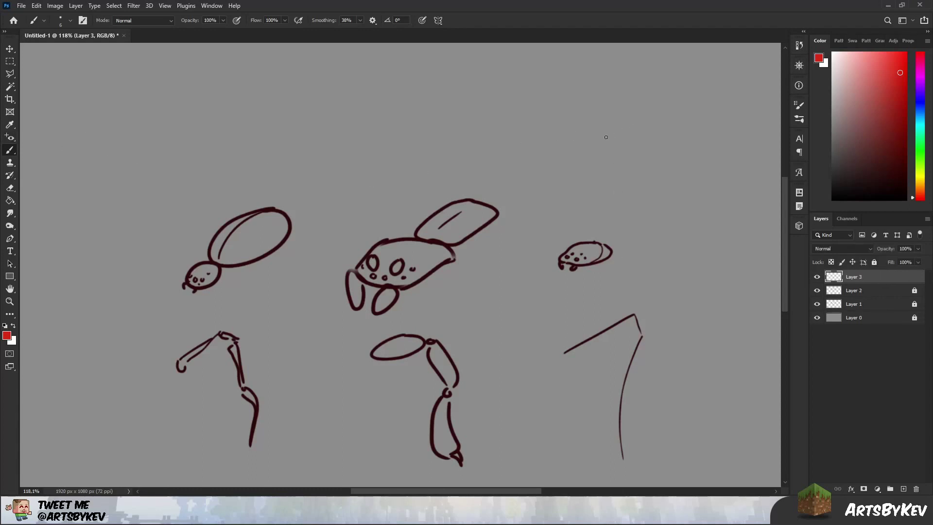
mouse_move(620, 228)
left_mouse_down()
mouse_move(547, 219)
mouse_move(609, 243)
mouse_move(592, 235)
left_mouse_up()
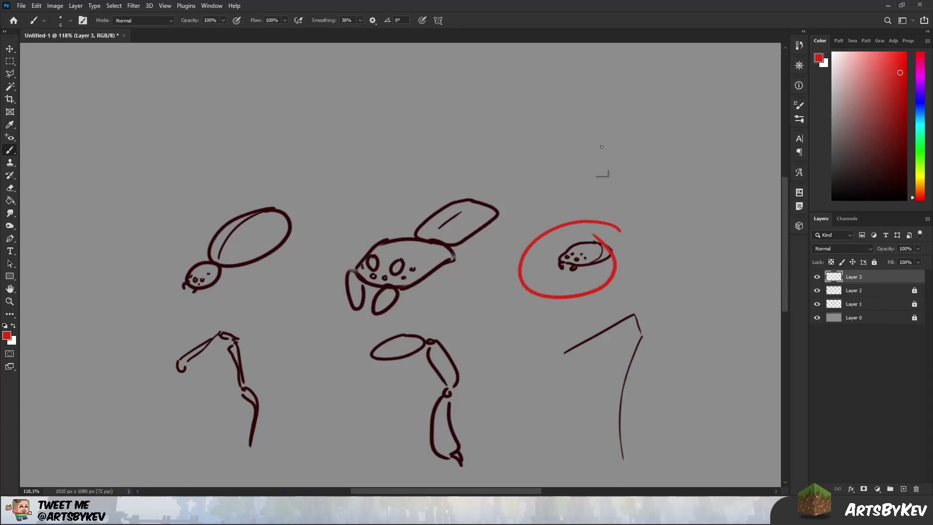
key("ctrl+z")
- Sketch small red top-view spiders above the right-hand and middle bodies, matching each one's body size and leg shape
mouse_move(623, 153)
left_mouse_down()
mouse_move(675, 131)
mouse_move(689, 145)
mouse_move(649, 163)
mouse_move(703, 173)
mouse_move(662, 197)
mouse_move(597, 134)
mouse_move(572, 169)
mouse_move(589, 191)
left_mouse_up()
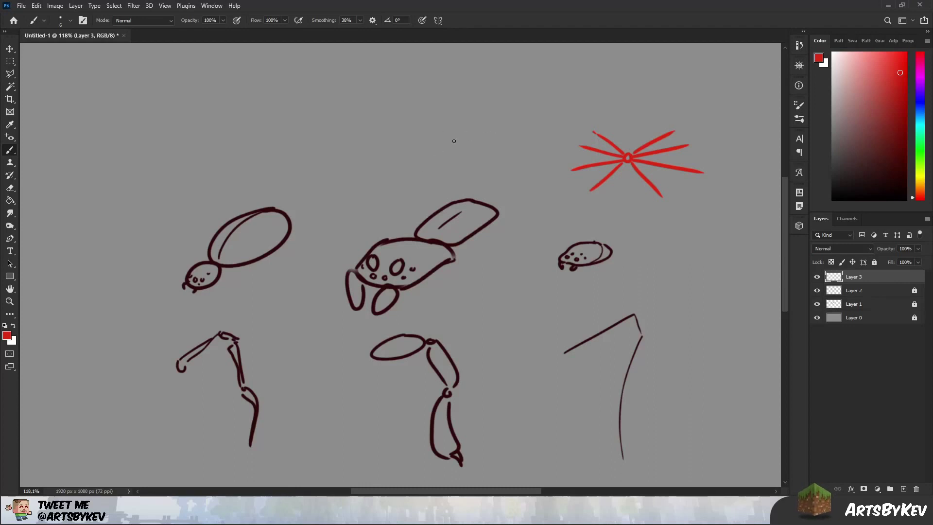
mouse_move(459, 132)
left_mouse_down()
mouse_move(462, 152)
mouse_move(466, 114)
mouse_move(438, 91)
mouse_move(420, 116)
mouse_move(431, 130)
mouse_move(391, 139)
mouse_move(396, 156)
left_mouse_up()
mouse_move(460, 156)
left_mouse_down()
mouse_move(450, 181)
mouse_move(469, 184)
mouse_move(503, 116)
left_mouse_up()
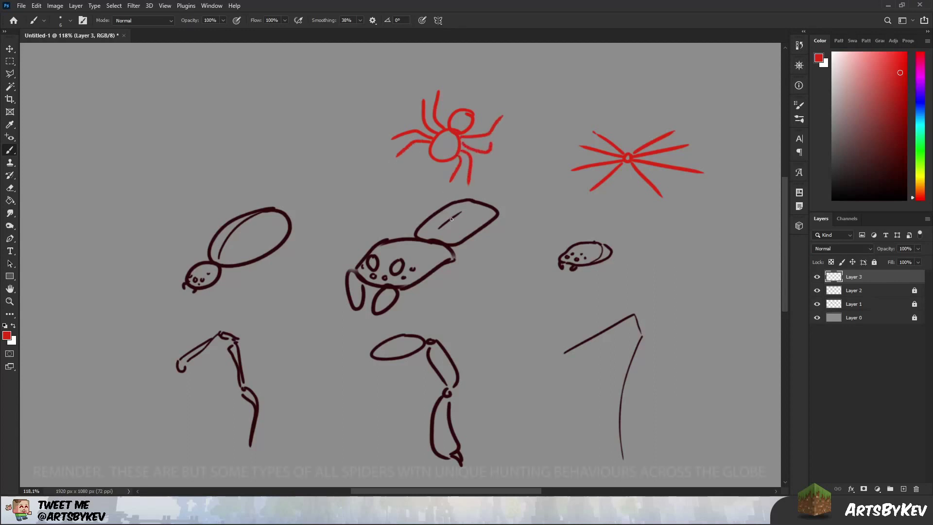
- Sketch a red top-view spider with a large oval abdomen, small head and eight legs above the left-hand body
mouse_move(286, 145)
left_mouse_down()
mouse_move(288, 156)
mouse_move(286, 145)
mouse_move(314, 121)
mouse_move(282, 147)
left_mouse_up()
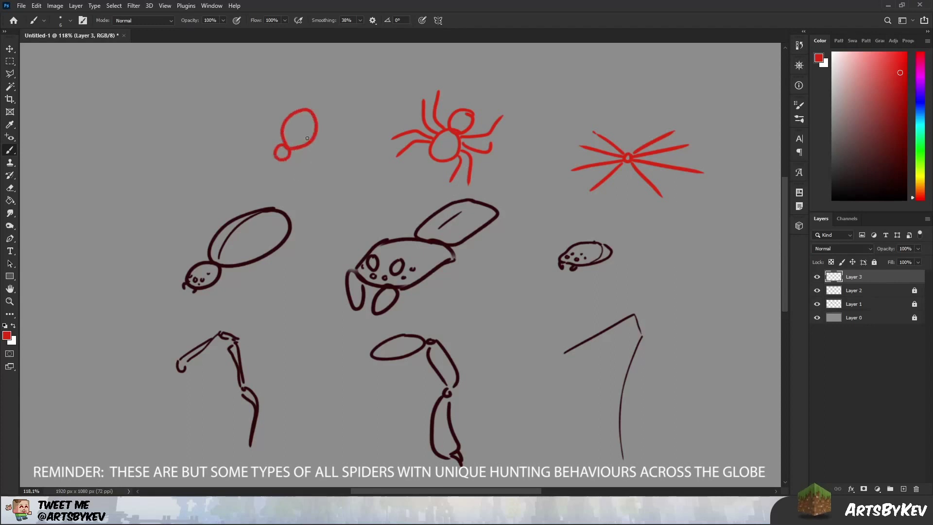
left_click_drag(289, 151, 295, 154)
key("ctrl+z")
mouse_move(290, 153)
left_mouse_down()
mouse_move(326, 139)
mouse_move(341, 105)
left_mouse_up()
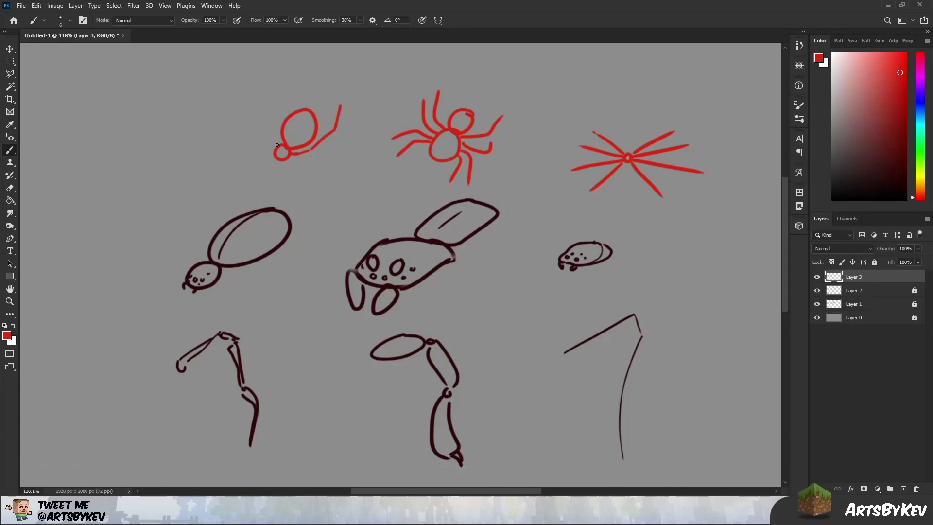
mouse_move(277, 145)
left_mouse_down()
mouse_move(292, 103)
mouse_move(322, 93)
left_mouse_up()
left_click_drag(273, 144, 271, 119)
mouse_move(272, 151)
left_mouse_down()
mouse_move(259, 133)
mouse_move(298, 159)
mouse_move(321, 154)
mouse_move(298, 178)
mouse_move(310, 180)
mouse_move(266, 154)
mouse_move(241, 180)
mouse_move(283, 186)
mouse_move(258, 197)
left_mouse_up()
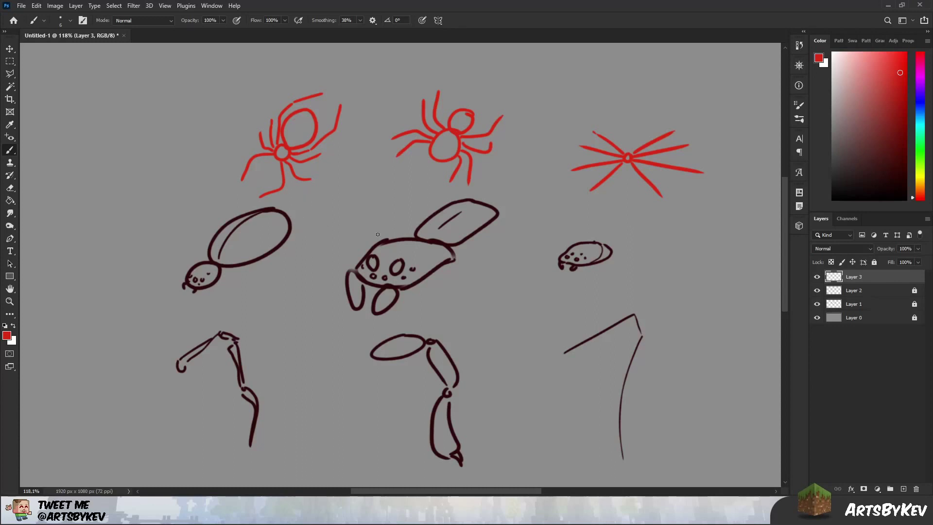
- Set the brush colour to bright green and outline the whole left-hand column of spider sketches
left_click(919, 152)
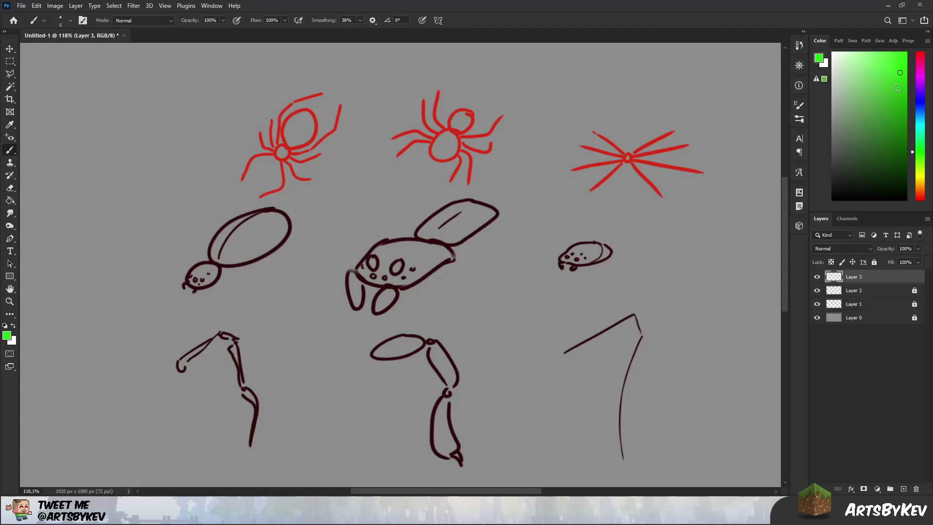
left_click(898, 58)
mouse_move(358, 82)
left_mouse_down()
mouse_move(231, 101)
mouse_move(139, 369)
mouse_move(255, 454)
mouse_move(295, 336)
left_mouse_up()
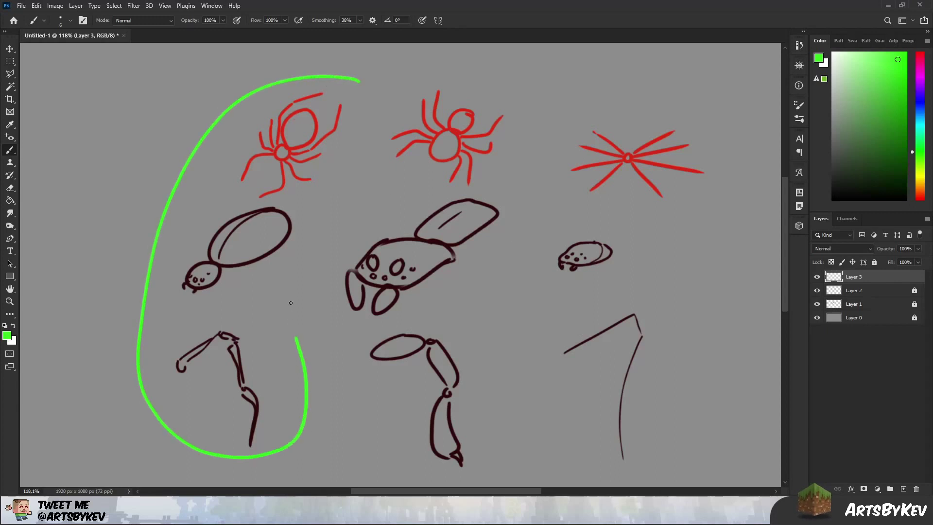
mouse_move(291, 303)
left_mouse_down()
mouse_move(350, 187)
mouse_move(354, 87)
left_mouse_up()
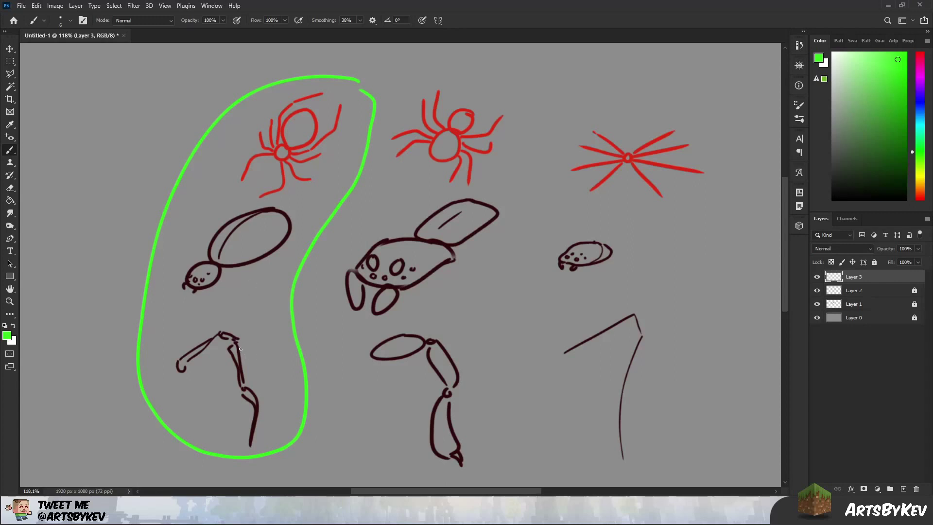
- Draw green diagonal stripes across the left-hand spider's abdomen and add short green marks around the sketches
mouse_move(211, 238)
left_mouse_down()
mouse_move(228, 267)
mouse_move(237, 265)
left_mouse_up()
mouse_move(234, 222)
left_mouse_down()
mouse_move(249, 263)
mouse_move(265, 257)
left_mouse_up()
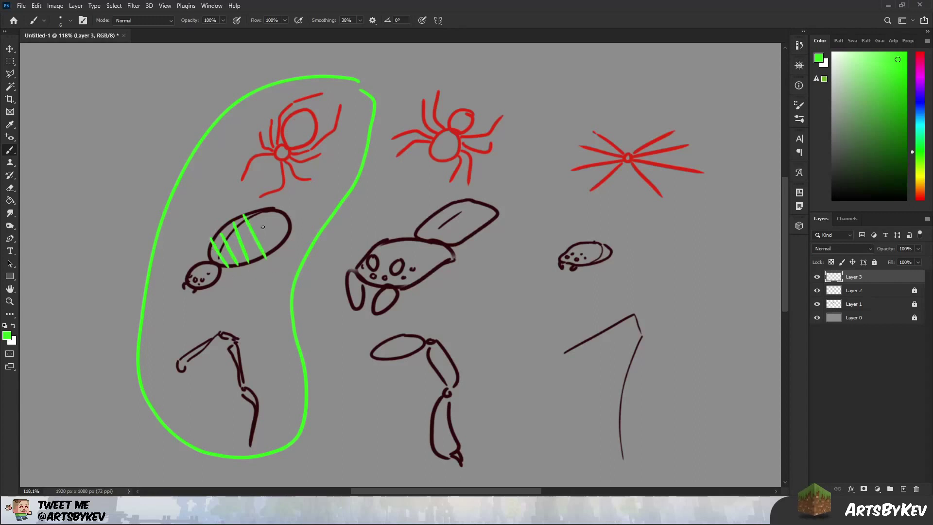
mouse_move(258, 214)
left_mouse_down()
mouse_move(272, 247)
mouse_move(282, 235)
left_mouse_up()
left_click_drag(165, 320, 188, 305)
left_click_drag(353, 320, 341, 335)
left_click_drag(347, 321, 356, 323)
mouse_move(158, 101)
left_mouse_down()
mouse_move(230, 117)
mouse_move(227, 136)
left_mouse_up()
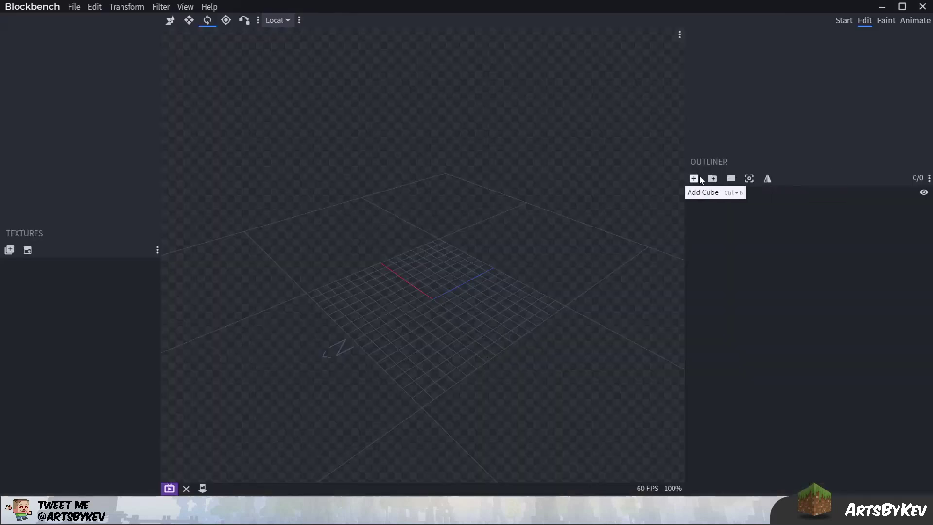
- In Blockbench, add two cubes and resize the second to 8 × 1 × 5 at position -4, 0, -5
left_click(693, 179)
key("v")
key("ctrl+n")
key("s")
left_click_drag(395, 328, 339, 353)
left_click_drag(369, 388, 480, 390)
key("v")
key("s")
left_click_drag(434, 305, 415, 295)
left_click_drag(437, 294, 422, 291, "alt")
left_click_drag(481, 391, 452, 396)
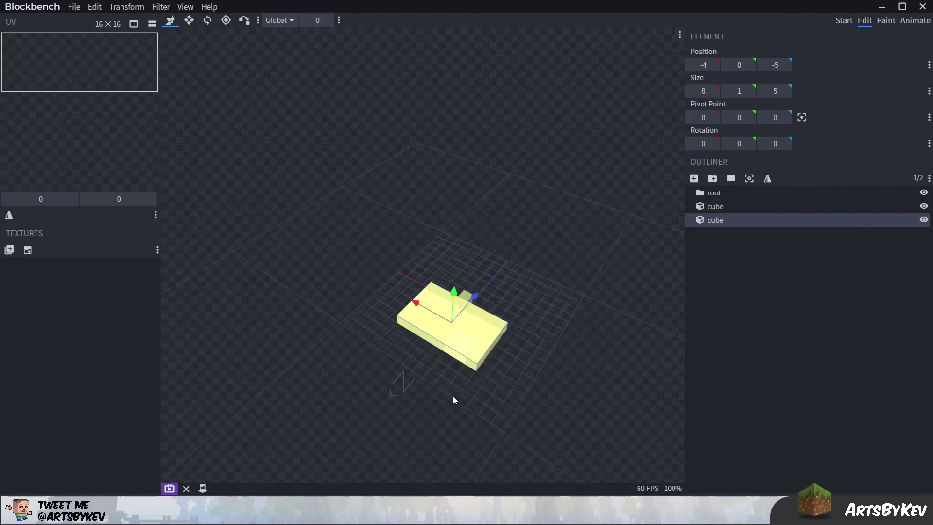
- Resize the flat block to 6 × 4 × 8 to form the spider's head section
left_click_drag(429, 344, 402, 387, "alt")
left_click_drag(404, 403, 420, 340)
left_click_drag(419, 255, 439, 197, "alt")
left_click_drag(357, 262, 371, 266)
key("v")
- Duplicate the head block, shift the copy forward and narrow it into the start of a fang
key("ctrl+d")
right_click_drag(430, 286, 496, 284)
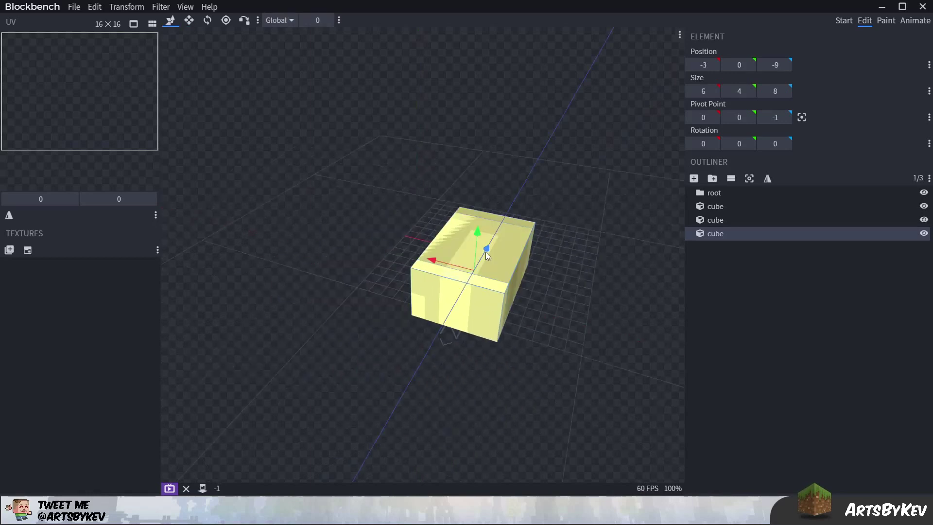
left_click_drag(485, 252, 427, 330)
key("s")
left_click_drag(381, 320, 440, 343)
left_click_drag(369, 353, 489, 318)
key("v")
left_click_drag(552, 329, 598, 298)
- Resize the fang block to 2 × 3 × 2 and place it at 1, -1, -10 in front of the head
key("s")
left_click_drag(444, 267, 444, 330)
left_click_drag(446, 228, 447, 292)
key("v")
left_click_drag(395, 310, 332, 307)
left_click_drag(378, 266, 387, 221)
left_click_drag(505, 262, 631, 296)
left_click_drag(573, 330, 424, 308)
- Duplicate the fang block and shrink the copy to a 1 × 2 × 1 tip at position 1.5, -3, -9.5
key("ctrl+d")
left_click_drag(291, 110, 284, 200)
left_click_drag(386, 276, 335, 309)
key("s")
mouse_move(278, 308)
left_mouse_down()
mouse_move(251, 311)
mouse_move(280, 309)
left_mouse_up()
left_click_drag(168, 320, 226, 316)
left_click_drag(235, 363, 235, 341)
left_click_drag(310, 345, 411, 321)
left_click_drag(343, 235, 360, 236, "shift")
left_click_drag(333, 238, 247, 243)
left_click_drag(318, 267, 301, 269, "shift")
- Rotate the fang tip -45 degrees around the X axis so it angles backward
key("r")
left_click_drag(218, 275, 251, 287)
left_click_drag(393, 340, 418, 337)
left_click(170, 21)
scroll(412, 258, "down", 5)
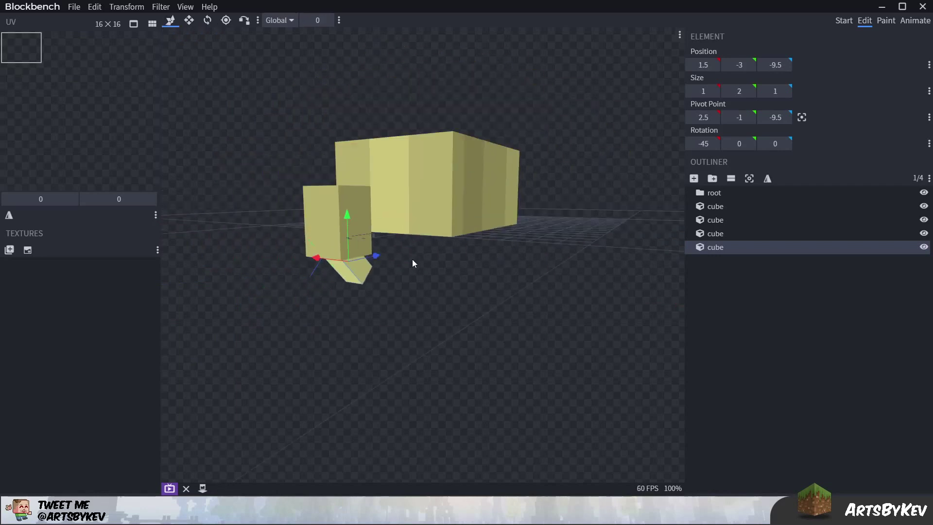
left_click_drag(412, 258, 457, 316)
- Move the larger fang block's pivot point to 2, 1.5, -8, where the fang meets the head
left_click(292, 286)
left_click(208, 20)
left_click_drag(243, 131, 301, 139)
left_click(225, 20)
left_click_drag(262, 231, 299, 229)
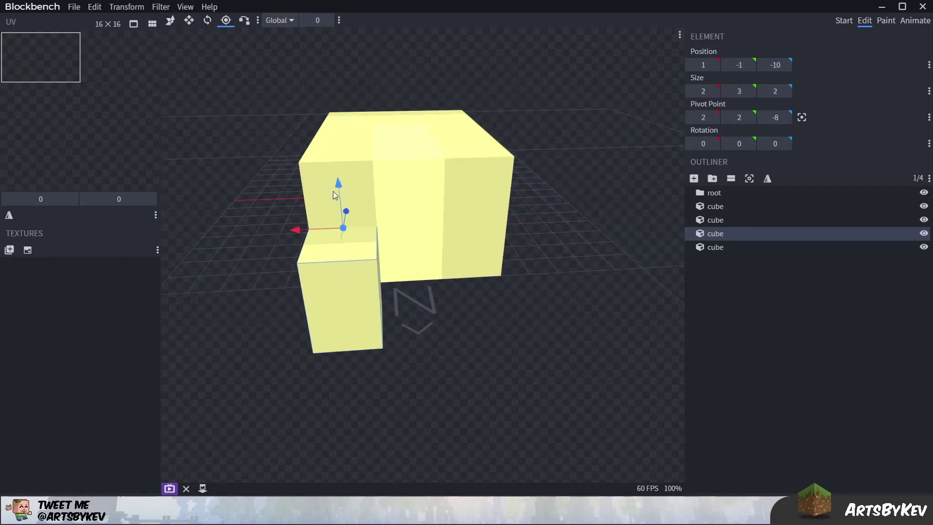
left_click_drag(333, 191, 339, 222)
left_click_drag(398, 219, 313, 191)
left_click_drag(290, 151, 290, 140, "shift")
left_click_drag(370, 204, 422, 223)
- Create a group named right_fang and put both fang cubes into it
left_click(712, 179)
type("right_fang")
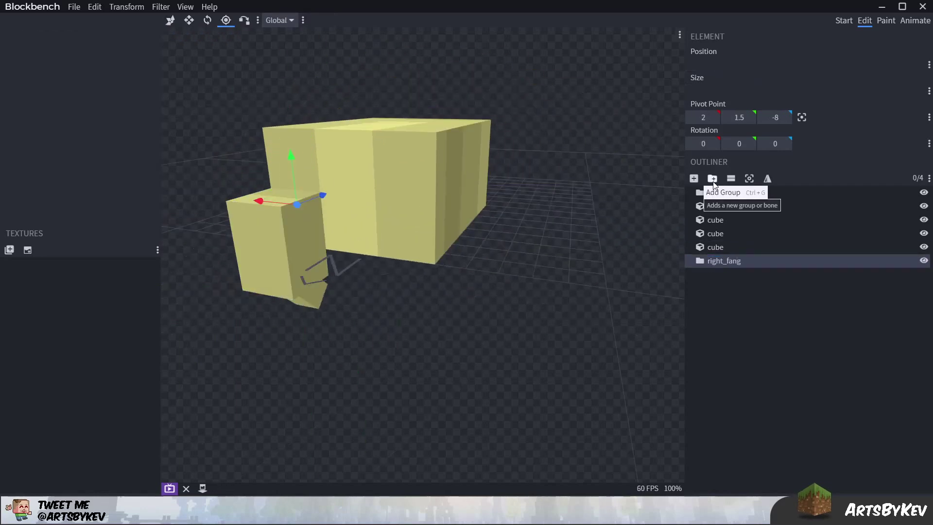
left_click(716, 234)
left_click(717, 247, "shift")
left_click_drag(724, 248, 743, 264)
left_click(529, 297)
scroll(528, 297, "down", 3)
left_click_drag(529, 299, 490, 286)
- Try rotating the two fang cubes together about the right_fang pivot
left_click(709, 247)
left_click(714, 260, "shift")
left_click(207, 20)
left_click_drag(330, 263, 376, 245)
left_click_drag(403, 338, 389, 316)
key("ctrl+z")
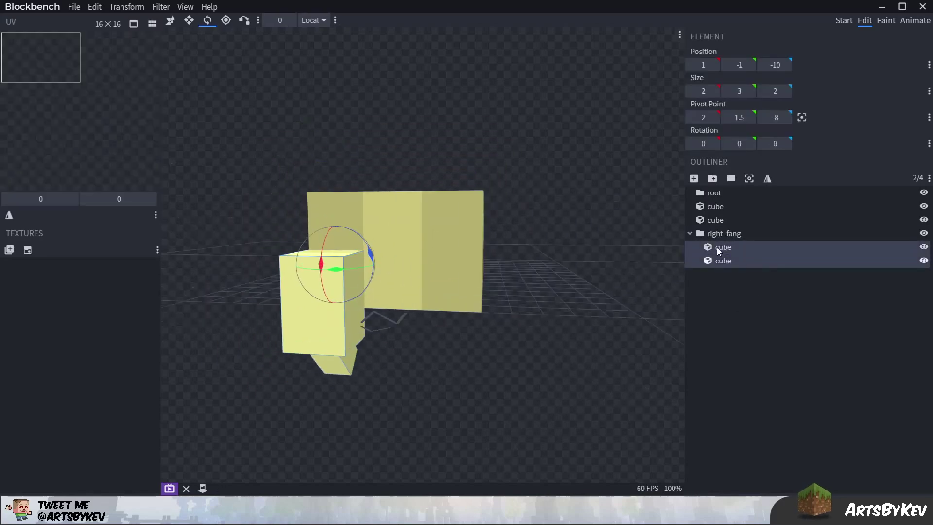
left_click(723, 234)
left_click_drag(390, 249, 387, 272)
left_click(613, 357)
- Resize the small cube at the origin to 4 × 3 × 1 to form the neck behind the head
left_click_drag(468, 377, 534, 384)
key("v")
left_click_drag(549, 334, 428, 320)
left_click(390, 294)
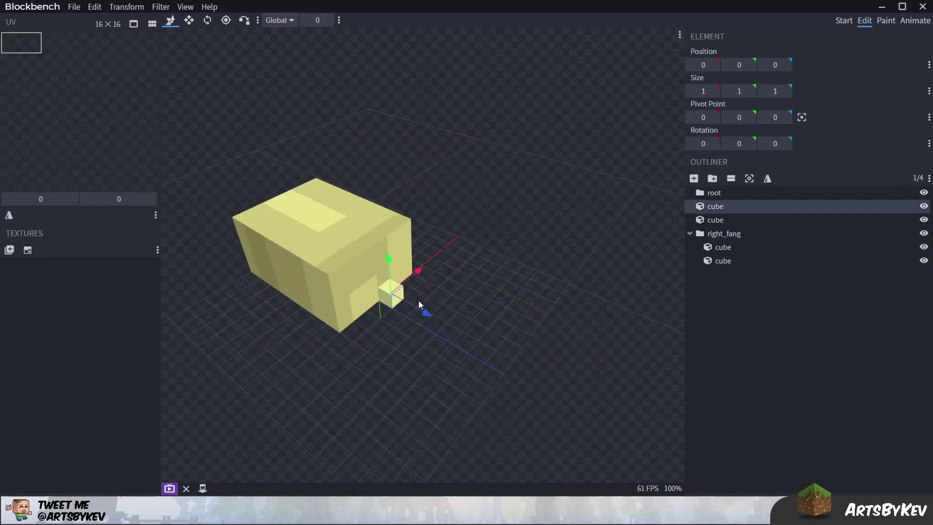
key("s")
left_click_drag(357, 317, 344, 323)
left_click_drag(383, 266, 384, 238)
key("v")
- Duplicate the neck cube one unit backward and resize the copy to an upright 8 × 7 × 1 plate
key("ctrl+d")
left_click_drag(422, 298, 441, 298)
left_click_drag(515, 330, 437, 320)
key("s")
left_click_drag(348, 297, 322, 310)
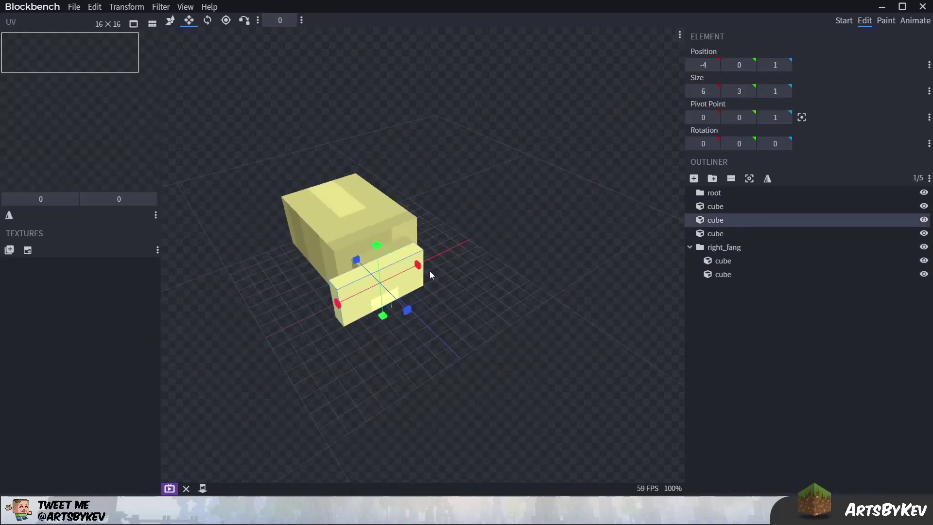
left_click_drag(420, 265, 447, 253)
left_click_drag(485, 326, 512, 320)
left_click_drag(378, 259, 402, 247)
key("v")
left_click_drag(461, 213, 479, 238)
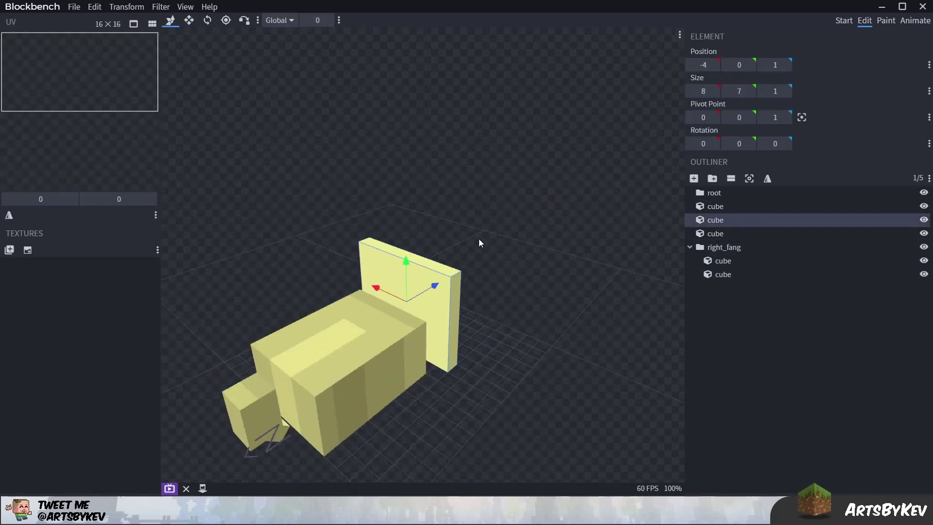
- Thicken the upright plate into an 8 × 7 × 3 abdomen block and duplicate it, raising it slightly behind the neck
key("s")
left_click_drag(505, 330, 459, 286)
key("ctrl+d")
left_click_drag(437, 285, 462, 281)
left_click_drag(479, 359, 464, 312)
left_click(461, 311, "shift")
left_click_drag(401, 235, 401, 218)
- Move the neck cube slightly upward between the head and the abdomen
left_click(373, 326)
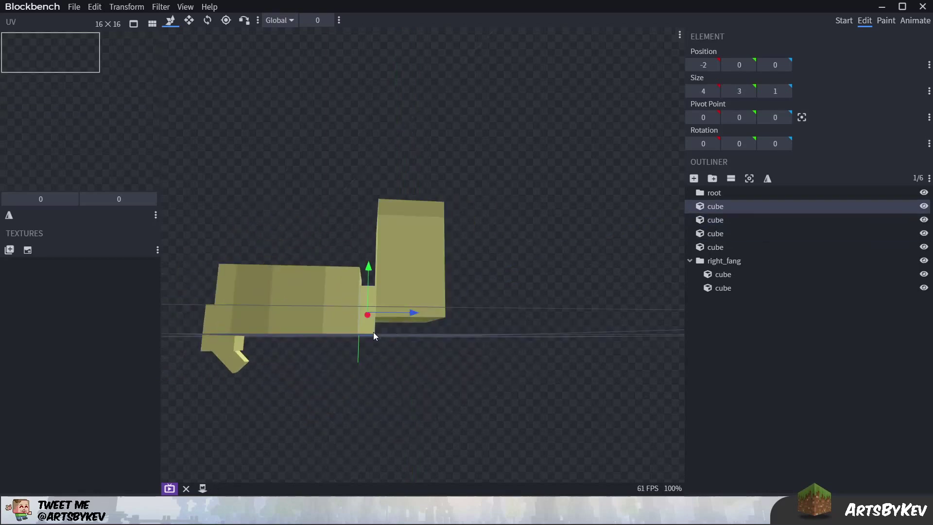
key("s")
key("v")
left_click_drag(369, 273, 369, 266)
- Enlarge the main abdomen block and extend it backward beyond the front abdomen block
left_click(419, 297)
key("s")
left_click_drag(395, 300, 387, 313)
left_click_drag(459, 283, 539, 297)
left_click_drag(481, 389, 523, 371)
left_click_drag(427, 286, 448, 294)
- Duplicate the front abdomen block and place the copy at the abdomen's rear, at position -4, 1, 13
left_click(305, 310)
key("ctrl+d")
left_click_drag(357, 292, 504, 301)
key("v")
left_click_drag(486, 350, 433, 292)
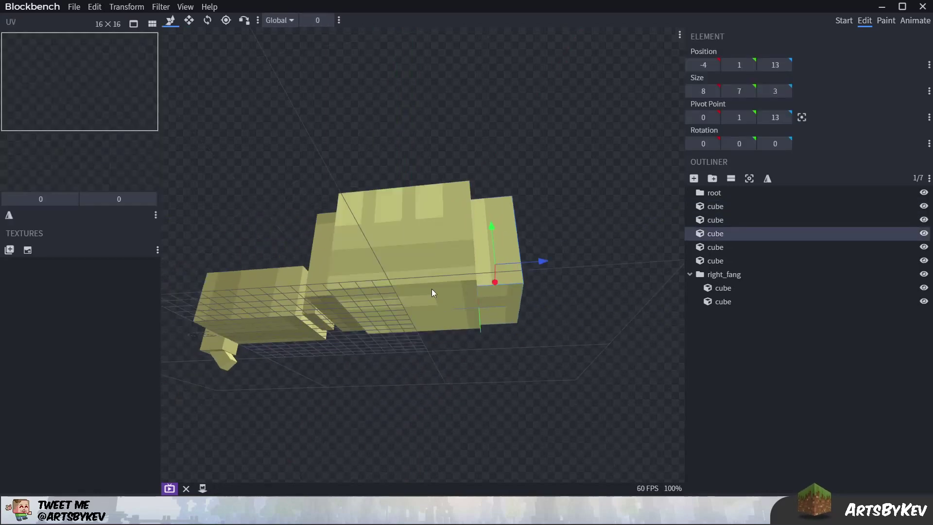
- Duplicate the main abdomen block and flatten the copy into a lower layer along the abdomen's underside
left_click(431, 293)
key("ctrl+d")
key("s")
left_click_drag(407, 252, 401, 329)
key("v")
left_click_drag(524, 360, 539, 442)
- Duplicate the rear abdomen block and shrink the copy into a smaller end cap behind it
left_click(440, 291)
key("ctrl+d")
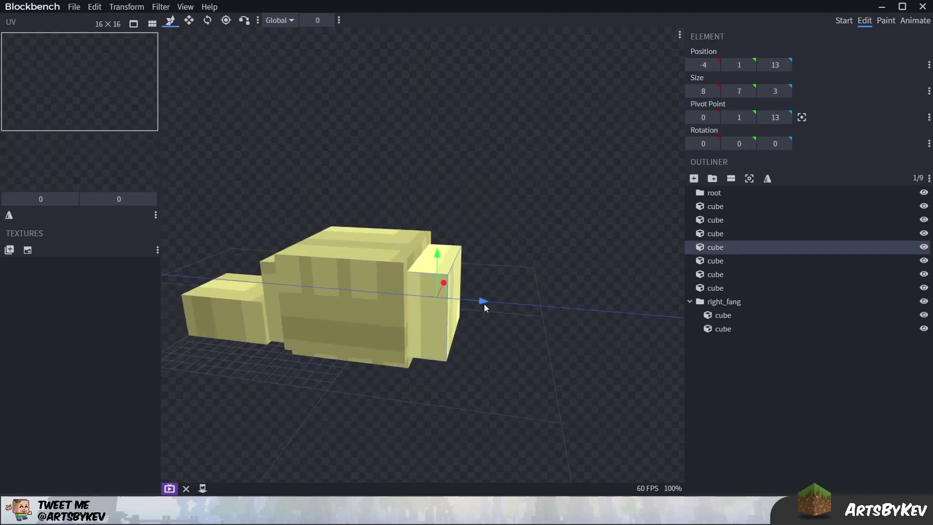
key("s")
mouse_move(484, 305)
left_mouse_down()
mouse_move(500, 306)
mouse_move(474, 303)
left_mouse_up()
key("v")
left_click_drag(470, 356, 500, 345)
- Duplicate the end cap and shrink the copy to a 1 × 1 × 1 spinneret cube at position -1, 1, 17
key("ctrl+d")
key("s")
left_click_drag(491, 318, 453, 340)
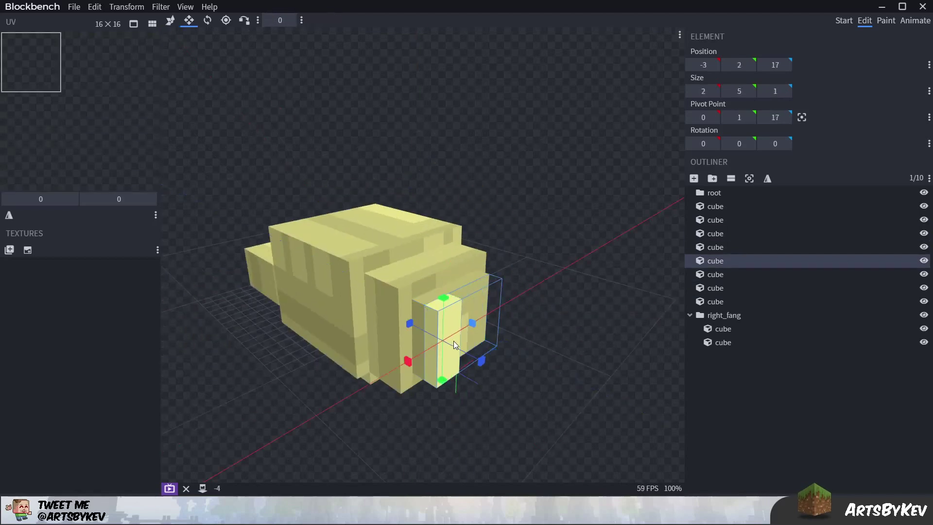
left_click_drag(505, 378, 433, 350)
left_click_drag(381, 362, 384, 370)
left_click(422, 335)
left_click(378, 311)
left_click_drag(340, 325, 373, 325)
left_click_drag(399, 278, 399, 366)
key("v")
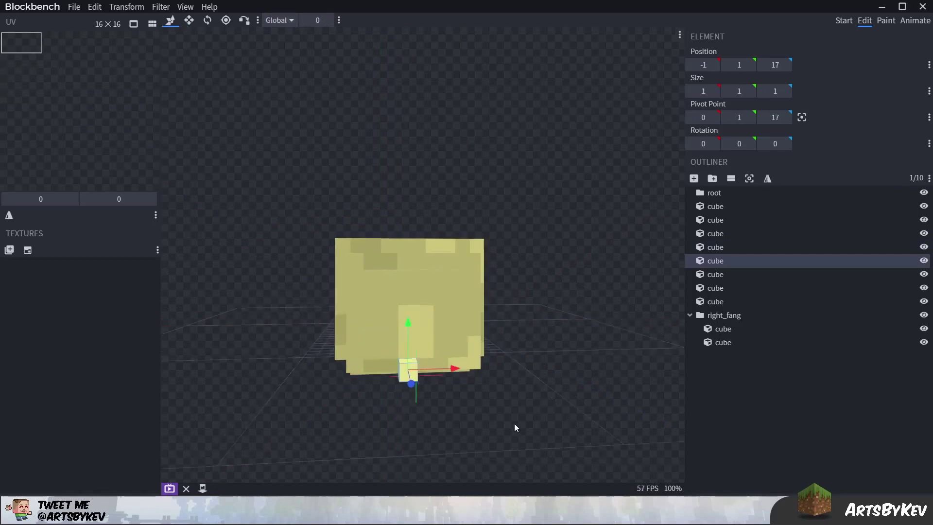
- Move the small spinneret cube at the abdomen's rear to position -1.5, 2, 17
left_click_drag(514, 424, 578, 450)
left_click_drag(461, 299, 460, 281)
left_click_drag(613, 372, 549, 353)
left_click_drag(452, 360, 540, 340)
left_click(432, 389)
left_click(500, 297)
- Try moving the spinneret cube's pivot to -0.5, 3, 18, stretching the cube to 1 × 2 × 1 and rotating it
left_click(226, 20)
left_click_drag(490, 285, 486, 265)
left_click_drag(535, 283, 560, 275)
left_click(189, 20)
left_click_drag(508, 342, 513, 368)
left_click(207, 20)
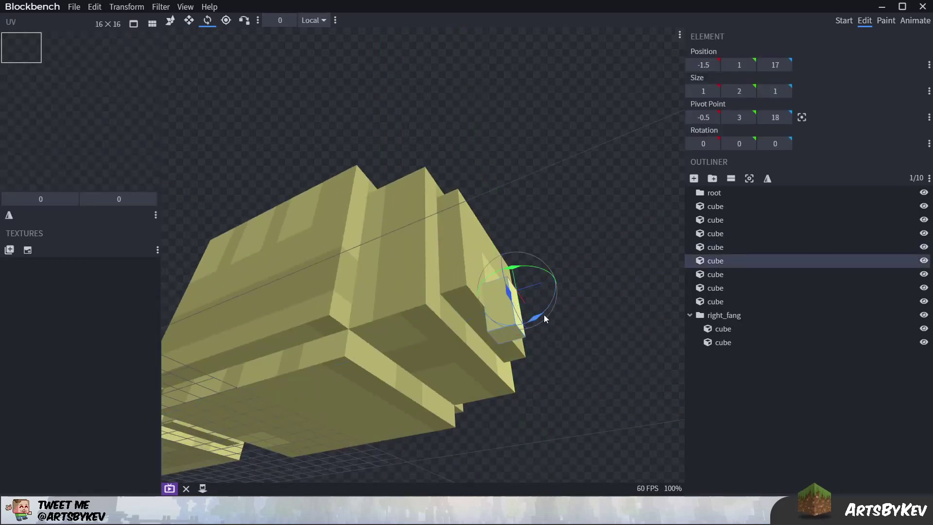
left_click_drag(543, 317, 522, 335)
left_click_drag(544, 228, 571, 260)
left_click(170, 20)
left_click_drag(510, 326, 503, 326, "shift")
left_click_drag(455, 282, 456, 301)
mouse_move(559, 311)
left_mouse_down()
mouse_move(380, 284)
mouse_move(560, 289)
mouse_move(544, 311)
left_mouse_up()
- Undo the last pivot, size and rotation changes to the spinneret cube
key("ctrl+z")
key("ctrl+z")
key("ctrl+z")
key("ctrl+z")
key("ctrl+z")
key("ctrl+z")
- Rotate the spinneret cube -15 degrees about the X axis
left_click_drag(539, 359, 553, 311)
left_click_drag(529, 277, 522, 303)
left_click(208, 20)
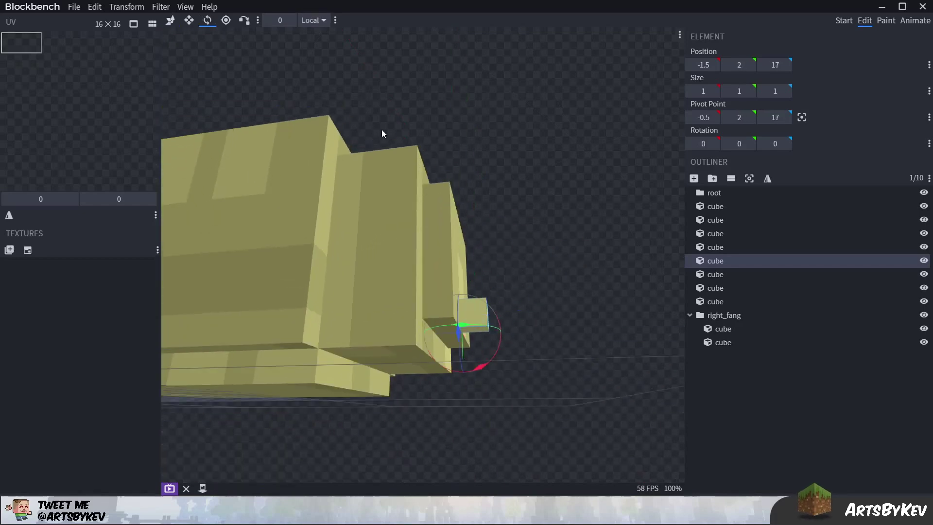
left_click_drag(480, 365, 493, 357)
scroll(524, 359, "down", 3)
left_click_drag(554, 360, 465, 363)
left_click_drag(369, 374, 449, 389)
key("v")
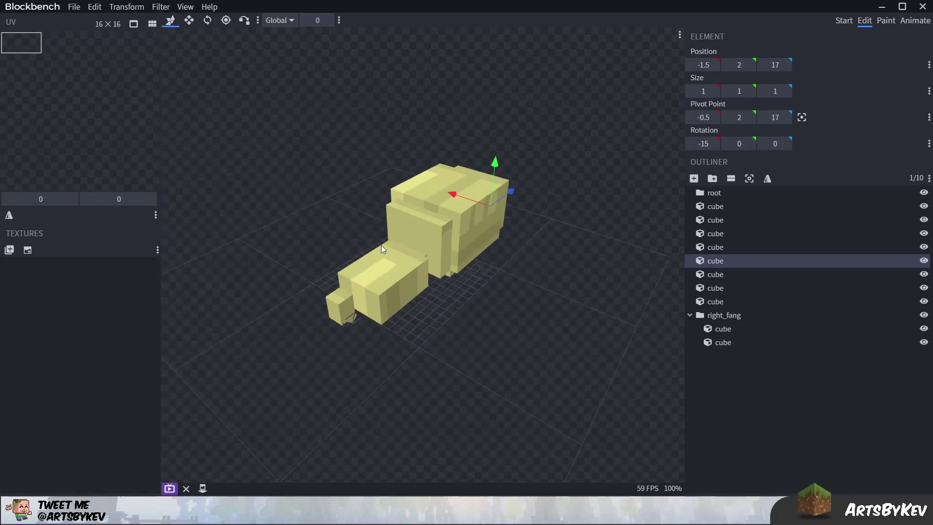
left_click_drag(380, 245, 342, 231)
- Create a group named "back" and move all the abdomen cubes into it
left_click(703, 224)
mouse_move(428, 318)
left_mouse_down()
mouse_move(402, 281)
mouse_move(440, 311)
left_mouse_up()
left_click(711, 179)
type("back")
key("Return")
left_click(457, 233)
left_click(439, 244, "shift")
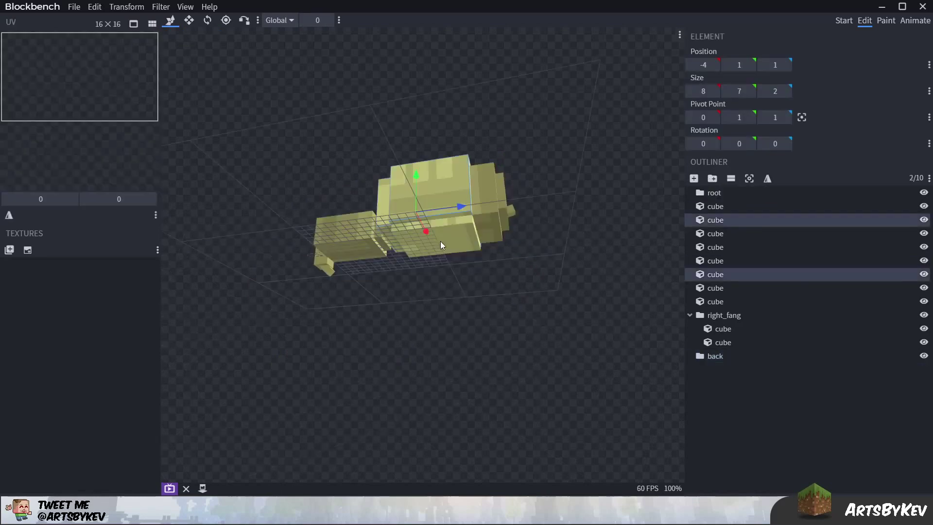
left_click_drag(719, 287, 722, 356)
- Create a group named "front" and move the head and neck cubes into it
left_click(384, 246)
left_click_drag(409, 280, 573, 311)
left_click(712, 179)
type("front")
key("Return")
left_click(436, 255)
left_click(407, 260, "shift")
left_click_drag(716, 214, 717, 369)
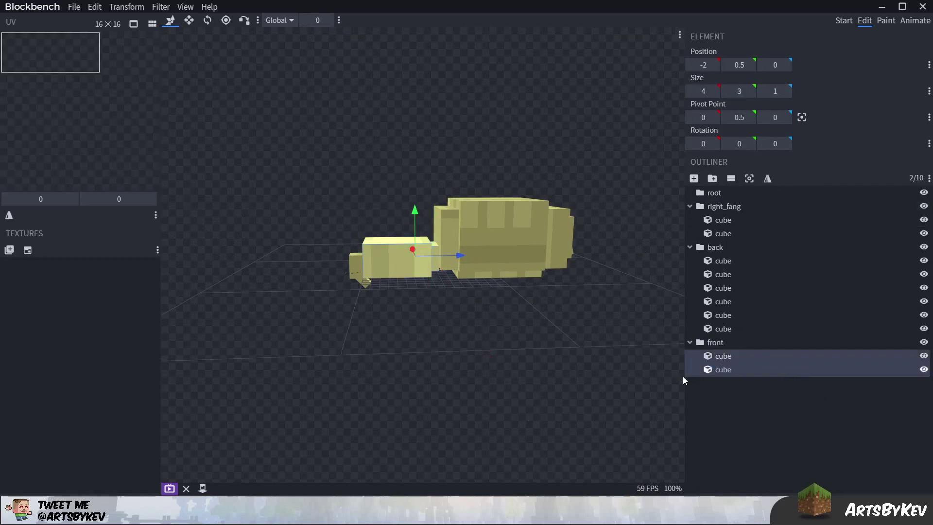
- Rename the front group as "core", nest the back and right_fang groups inside it, and collapse both
left_click_drag(573, 340, 612, 359)
double_click(716, 342)
type("core")
left_click_drag(725, 246, 720, 343)
left_click(728, 209)
left_click_drag(729, 211, 721, 251)
left_click(697, 260)
left_click(697, 219)
- Add a cube beside the head and shape it into a 1 × 1 × 2 block at position 3, 0, -2
left_click_drag(440, 326, 630, 325)
left_click(629, 325)
scroll(630, 325, "up", 3)
left_click(694, 179)
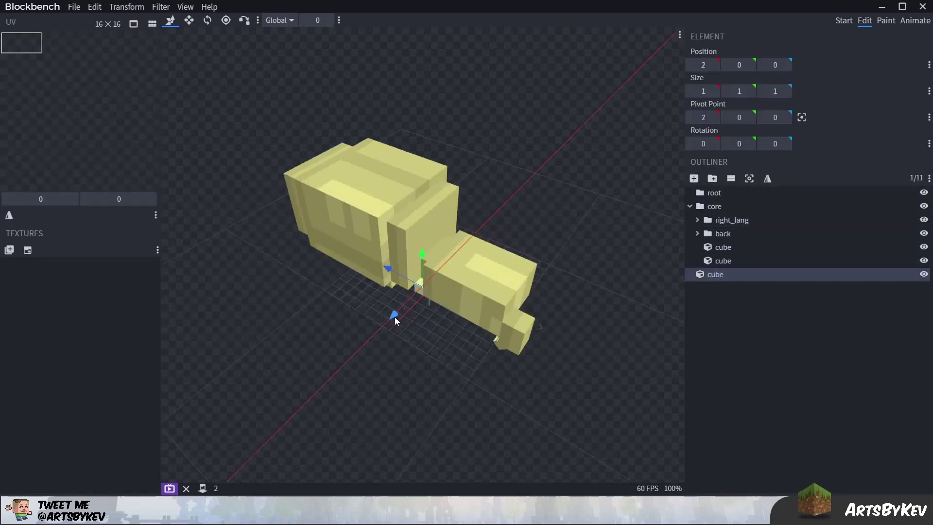
left_click_drag(394, 316, 376, 297)
left_click_drag(413, 359, 467, 307)
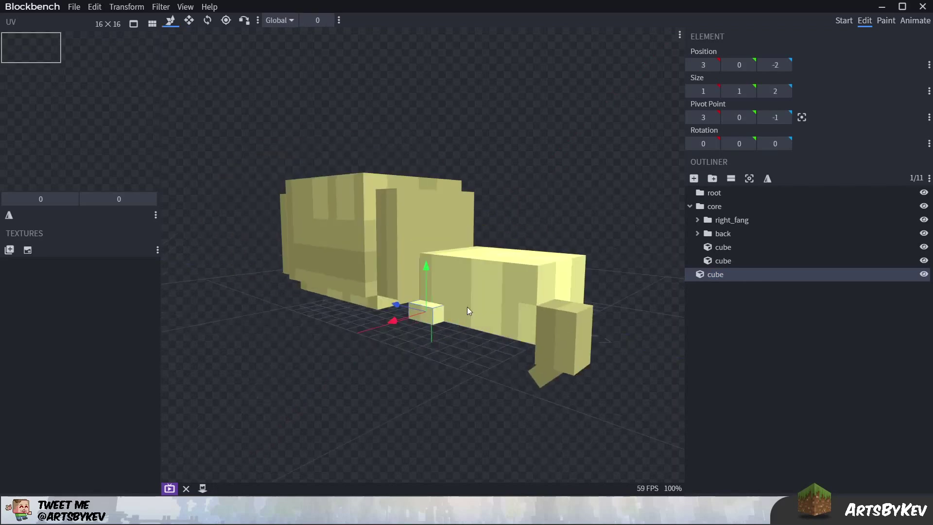
- Duplicate the small side block into a row of four 1 × 2 × 2 leg sockets along the head's side
key("ctrl+d")
key("ctrl+d")
left_click_drag(401, 303, 416, 328)
key("ctrl+d")
left_click(429, 297, "shift")
key("shift+Right")
key("shift+Right")
scroll(416, 328, "up", 3)
left_click_drag(441, 283, 473, 327)
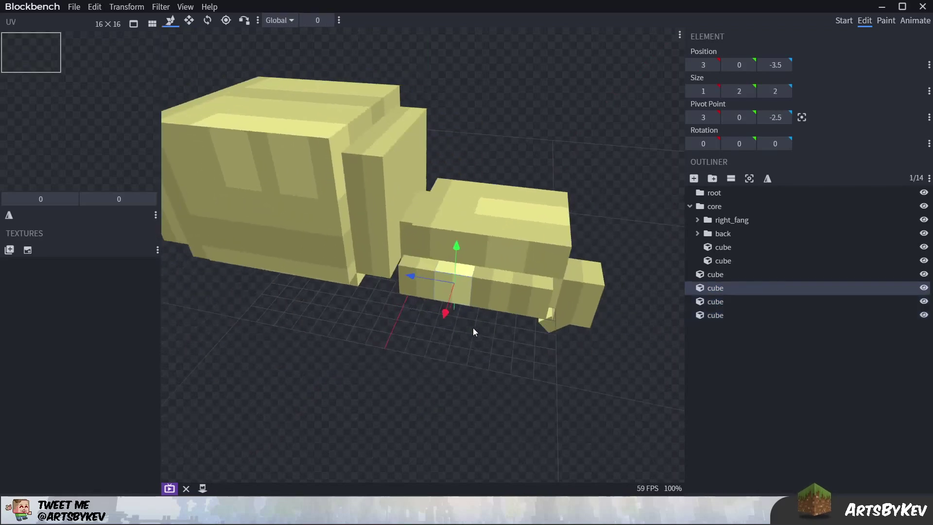
- Duplicate the rearmost leg socket and stretch the copy outward into an 8 × 2 × 2 leg segment at position 4, 0, -1.5
left_click(412, 276)
left_click_drag(407, 339, 355, 358)
key("ctrl+d")
left_click_drag(459, 331, 442, 340)
key("s")
left_click_drag(438, 338, 321, 413)
scroll(459, 372, "down", 3)
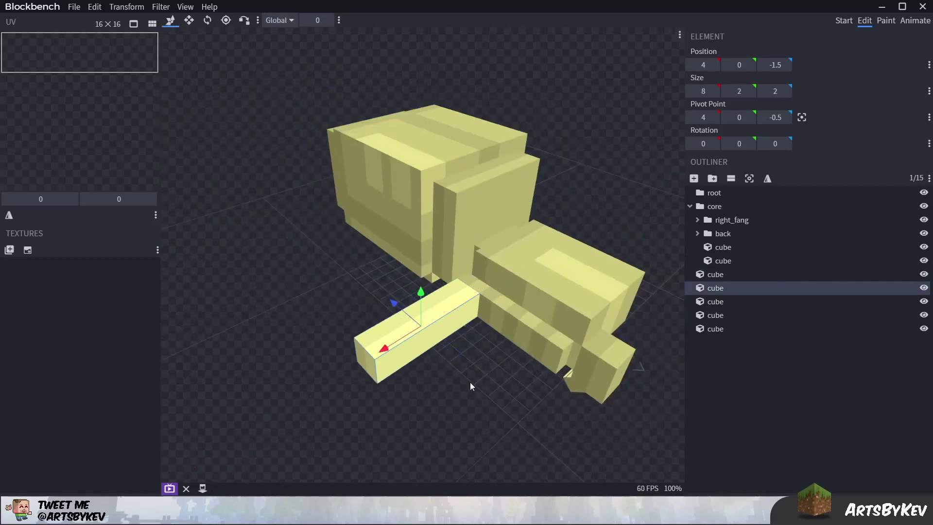
- Duplicate the first leg segment and slide the copy outward to extend the leg
left_click_drag(470, 382, 379, 347)
key("ctrl+d")
left_click_drag(371, 307, 213, 323)
left_click_drag(283, 306, 396, 307)
scroll(369, 297, "down", 3)
left_click_drag(346, 286, 310, 292)
- Duplicate further leg pieces outward, with a 7 × 2 × 2 segment at position 21, 0, -1.5
key("ctrl+d")
key("s")
left_click(451, 285, "shift")
key("ctrl+d")
left_click_drag(387, 289, 285, 308)
left_click(295, 308)
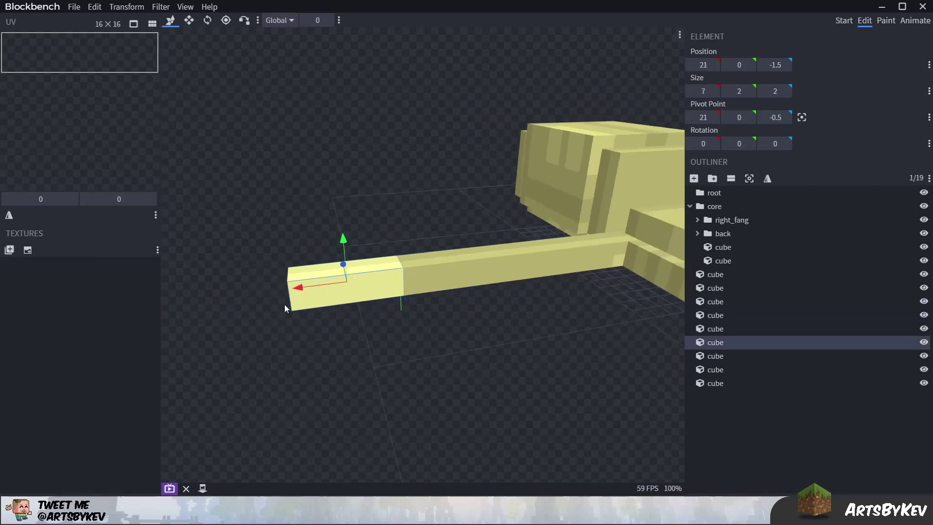
- Inflate the innermost long leg segment by -0.2 and adjust the neighbouring joint block
left_click(543, 272)
right_click_drag(543, 331, 457, 324)
left_click(318, 21)
type("-0.2")
key("Return")
left_click_drag(452, 311, 408, 286)
left_click_drag(408, 251, 413, 252, "shift")
mouse_move(346, 291)
left_mouse_down()
mouse_move(374, 314)
mouse_move(346, 286)
left_mouse_up()
left_click(372, 287)
- Inflate the 4 × 2 × 2 middle leg segment by -0.2
left_click_drag(413, 318, 386, 296)
left_click(376, 253)
left_click(317, 20)
type("-0.2")
key("Return")
right_click_drag(483, 223, 463, 204)
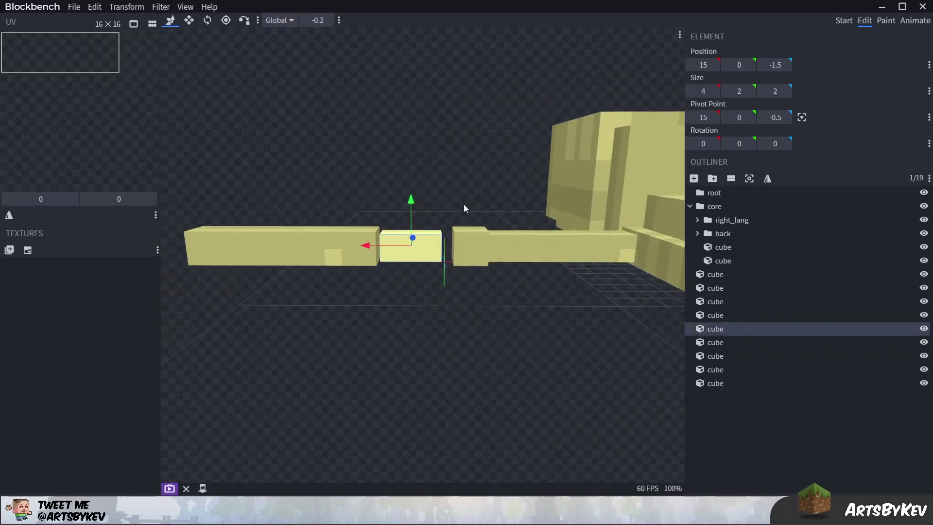
- Slide the thinned middle segment inward against the first joint, and move the second joint to position 18, 0, -1.5
left_click_drag(375, 246, 389, 246, "shift")
left_click_drag(388, 313, 396, 306)
left_click(354, 239)
left_click_drag(323, 243, 346, 244)
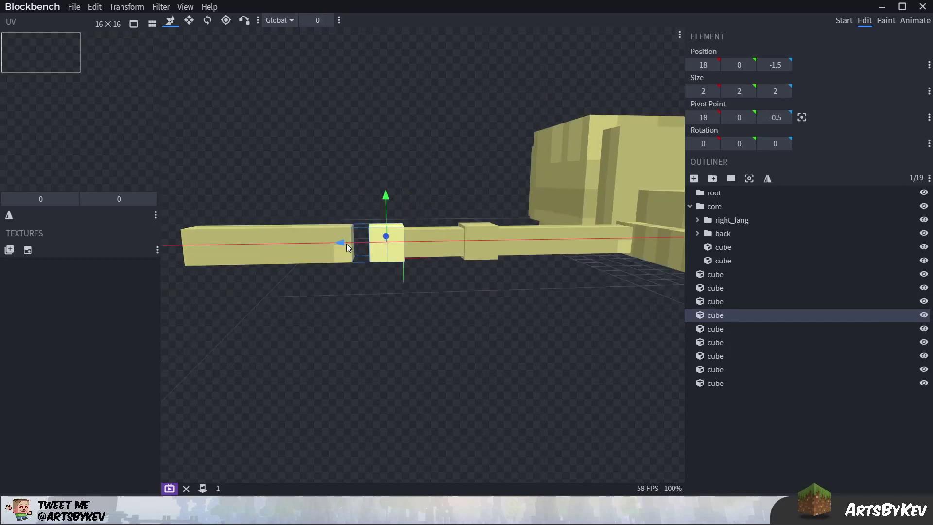
- Bring the 9 × 2 × 2 outer segment in to position 20, 0, -1.5, place a duplicate farther out, and inflate the inner one by -0.2
left_click(286, 255)
left_click_drag(257, 266, 276, 269)
key("ctrl+d")
left_click_drag(348, 257, 185, 265)
left_click(342, 269)
left_click(318, 20)
type("-0.2")
key("Return")
left_click_drag(369, 306, 362, 286)
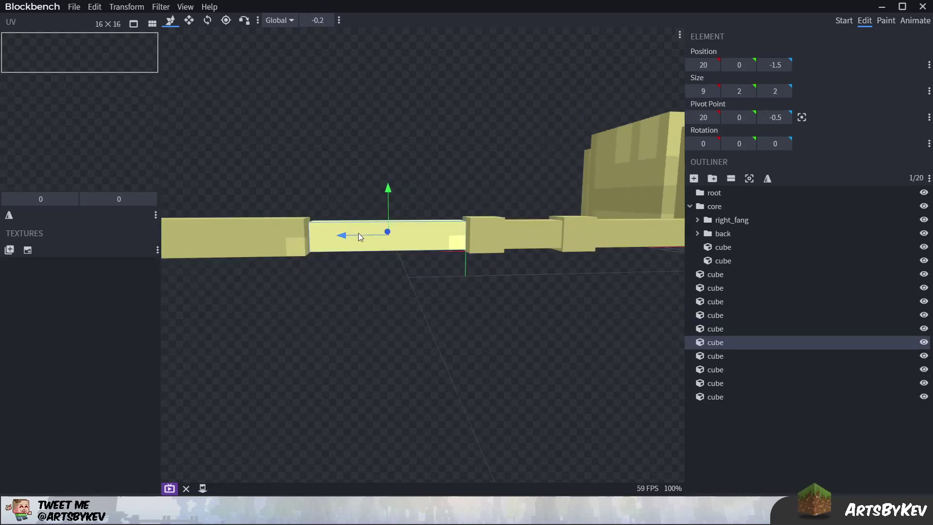
- Slide the second joint block and the thinned 9 × 2 × 2 segment inward to tighten the leg
left_click_drag(350, 234, 358, 234, "shift")
left_click_drag(384, 306, 432, 292)
left_click(359, 277)
left_click(274, 281)
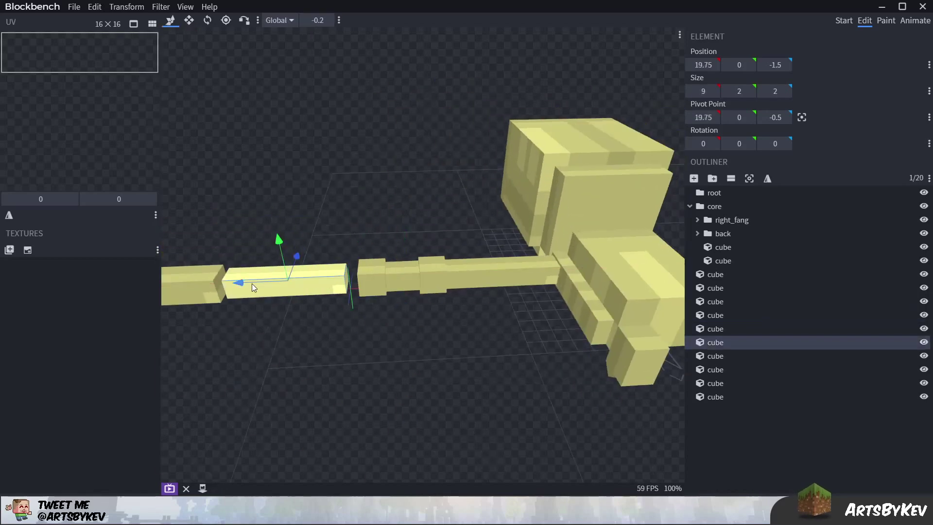
left_click_drag(252, 284, 266, 283)
right_click_drag(266, 283, 379, 282)
- Duplicate the second joint block and place the copy at the outer end of the thinned long segment
left_click(471, 273)
key("ctrl+d")
left_click_drag(430, 278, 293, 282)
- Duplicate the outermost leg segment and move the copy inward to position 30, 0, -1.5
left_click_drag(333, 330, 204, 304)
left_click(358, 301)
key("ctrl+d")
left_click_drag(204, 305, 315, 297)
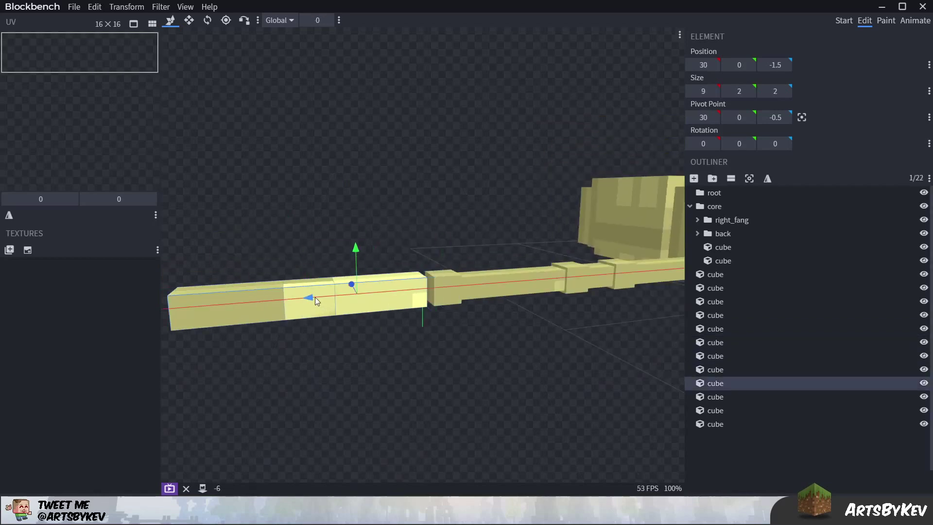
- Inflate the new 9 × 2 × 2 outer leg segment by -0.2 and slide the outer leg pieces inward
left_click(317, 21)
type("-0.2")
mouse_move(368, 237)
left_mouse_down()
mouse_move(370, 219)
mouse_move(363, 224)
left_mouse_up()
left_click_drag(316, 272, 388, 270, "alt")
left_click_drag(448, 199, 395, 216)
right_click_drag(455, 216, 386, 243)
left_click(437, 297)
left_click_drag(422, 298, 507, 298, "alt")
- Duplicate the leg segment, place the copy farther out along the leg, and adjust the neighbouring piece to follow it
key("ctrl+d")
left_click_drag(474, 299, 379, 298)
key("s")
key("v")
left_click_drag(438, 259, 439, 252, "shift")
right_click_drag(409, 295, 398, 284)
left_click(364, 293)
left_click_drag(318, 288, 281, 281, "shift")
left_click(310, 287)
- Thin the leg tip to 9 × 1 × 1 and move it to X 33, Y 0.75 against the end segment
left_click_drag(428, 335, 386, 346)
left_click(485, 300)
mouse_move(241, 328)
left_mouse_down()
mouse_move(299, 342)
mouse_move(238, 313)
left_mouse_up()
right_click_drag(204, 291, 304, 288)
left_click_drag(304, 287, 369, 306)
left_click_drag(552, 317, 537, 309, "alt")
left_click_drag(428, 316, 362, 294)
mouse_move(345, 196)
left_mouse_down("alt")
mouse_move(349, 215)
mouse_move(343, 187)
left_mouse_up("alt")
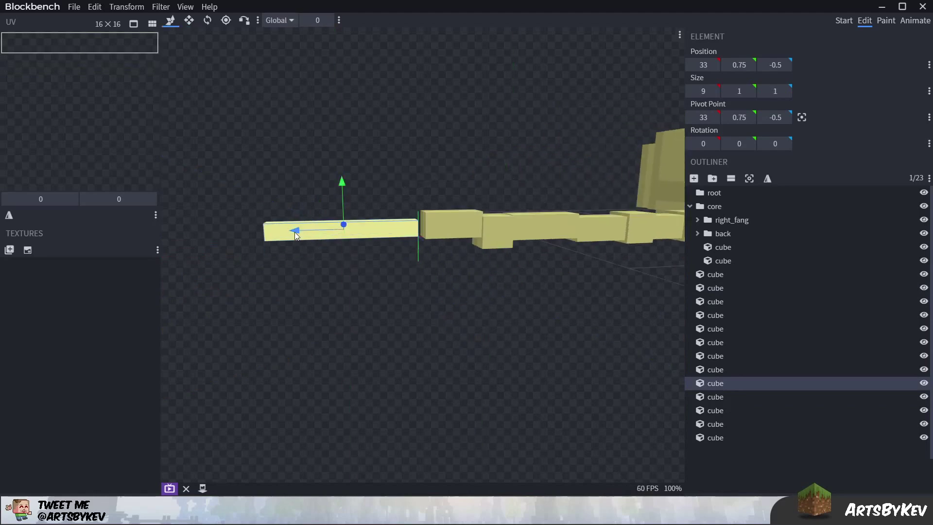
- Shift the leg tip to position 32.7, 0.75, -1 and shorten it to 7 × 1 × 1
left_click_drag(297, 248, 286, 248)
left_click_drag(287, 230, 292, 230, "ctrl")
left_click_drag(352, 289, 452, 301)
left_click_drag(528, 259, 429, 328, "shift")
scroll(428, 324, "up", 3)
right_click_drag(428, 325, 496, 306)
left_click_drag(703, 91, 690, 91)
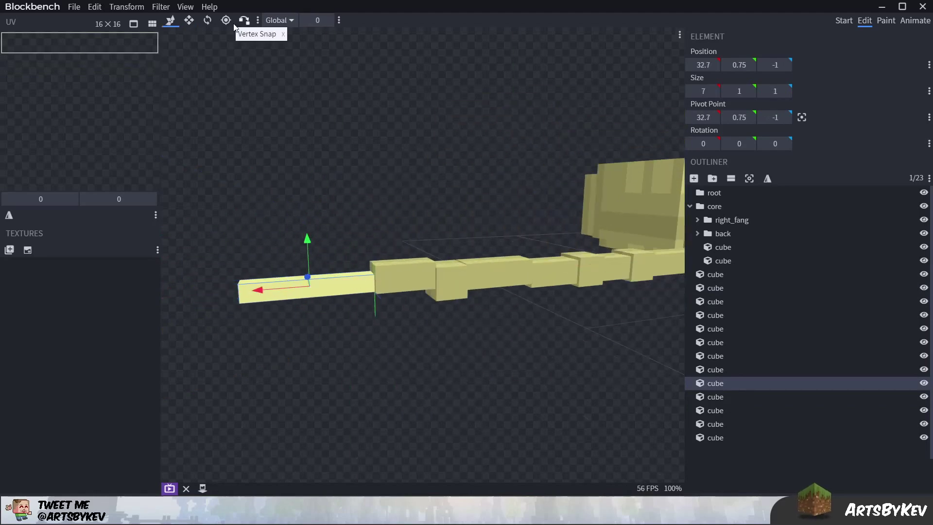
- Raise the leg tip's pivot to its upper inner edge and rotate the tip by -15° about Z
left_click(226, 20)
left_click(207, 21)
left_click_drag(371, 243, 316, 252)
left_click(170, 20)
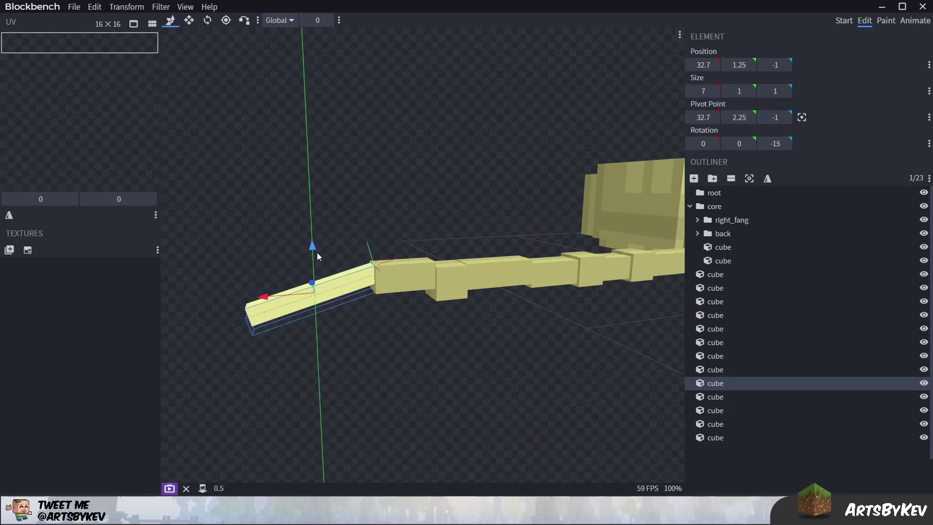
left_click_drag(389, 319, 363, 291)
- Lower the segments between the second and outer joints slightly, placing the 5 × 2 × 2 one at Y -0.25
left_click(387, 258, "shift")
left_click_drag(322, 219, 322, 227, "shift")
right_click_drag(465, 260, 371, 231)
left_click(370, 231)
left_click_drag(370, 188, 371, 196, "shift")
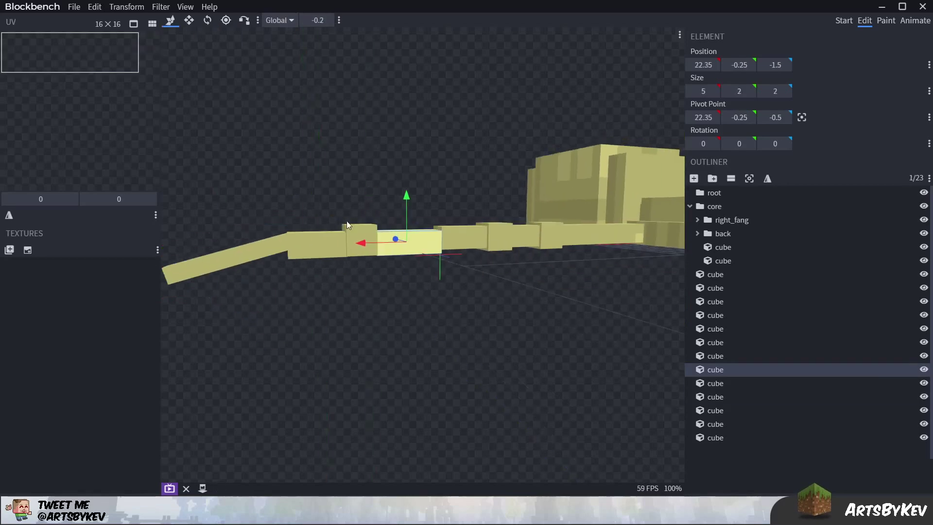
- Lower the end segment and the angled tip slightly relative to the outer joint
left_click(315, 240)
left_click(257, 252, "shift")
left_click_drag(275, 198, 276, 203, "shift")
left_click_drag(423, 190, 388, 184)
right_click_drag(387, 183, 311, 182)
- Inspect how the outer joint block, end segment and tip line up along the leg
left_click(398, 241)
left_click_drag(398, 200, 391, 175, "shift")
left_click(376, 207)
left_click(316, 210, "shift")
right_click_drag(342, 182, 432, 181)
left_click(351, 213)
left_click(280, 224, "shift")
left_click(407, 209, "shift")
left_click_drag(408, 194, 444, 244)
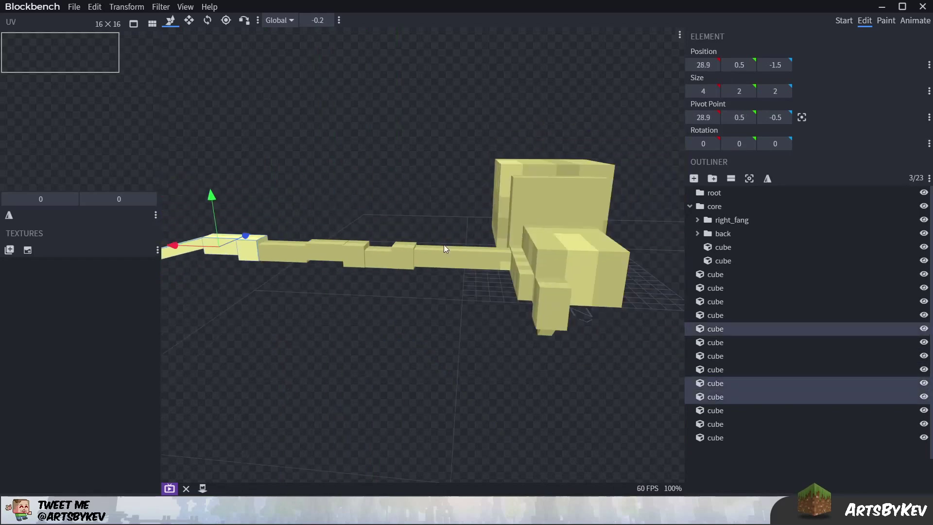
- Delete the three spare blocks beside the head, next to the leg's base
scroll(444, 244, "up", 5)
left_click(388, 313)
key("s")
left_click(461, 313)
left_click_drag(428, 313, 549, 128)
key("v")
left_click(527, 272)
left_click(549, 285, "shift")
left_click(569, 298, "shift")
key("Delete")
- Raise the pivot of the innermost leg segment to 3, 0.5, -0.5
left_click(500, 260)
key("p")
left_click_drag(535, 262, 537, 249)
key("v")
left_click_drag(325, 143, 313, 128)
- Create a group named right_back_leg and put all the leg cubes into it
left_click(712, 179)
type("right_back_leg")
key("Return")
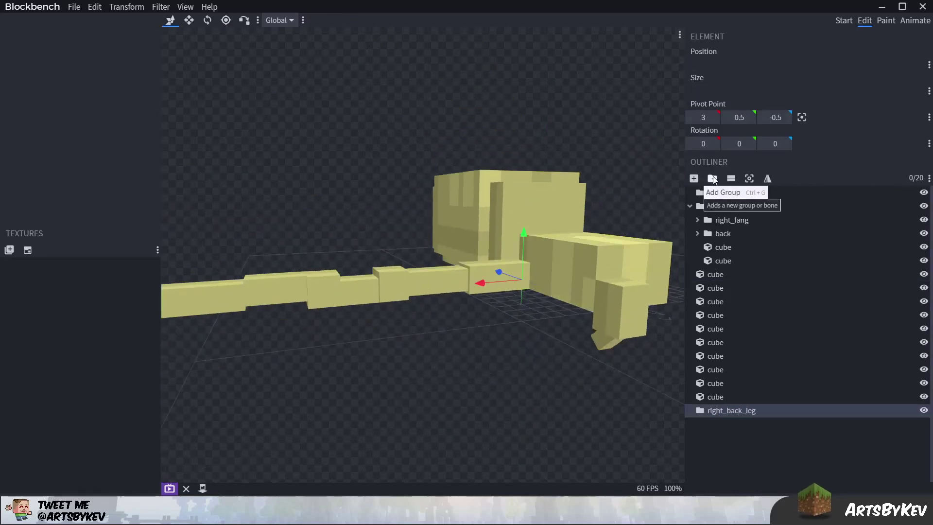
left_click(486, 279)
left_click(437, 282, "shift")
left_click(394, 286, "shift")
left_click(360, 290, "shift")
left_click(301, 293, "shift")
right_click_drag(213, 302, 369, 298)
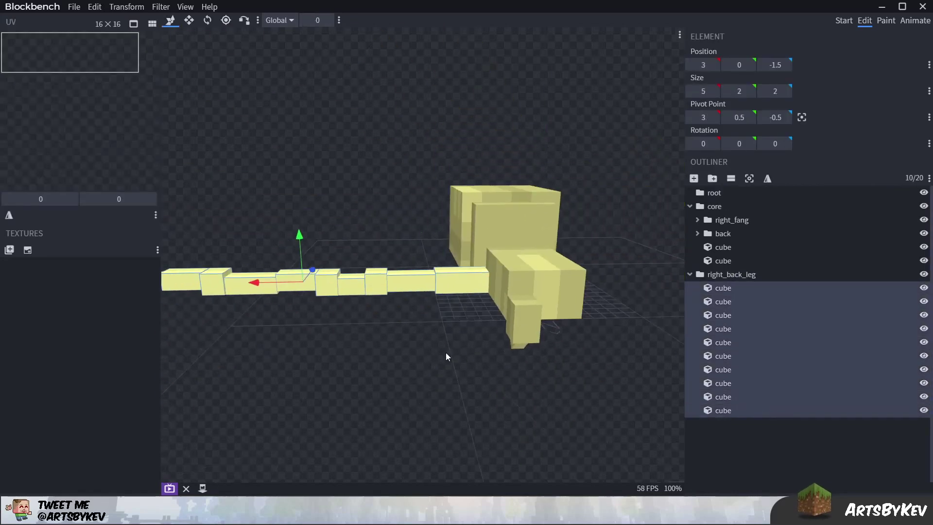
left_click_drag(446, 354, 260, 214)
left_click_drag(260, 214, 437, 369)
- Center the pivot of the leg's first 2 × 2 × 2 joint block
scroll(427, 347, "up", 3)
right_click_drag(350, 311, 488, 306)
left_click(467, 293)
left_click_drag(497, 310, 522, 275)
left_click(445, 259)
left_click(225, 20)
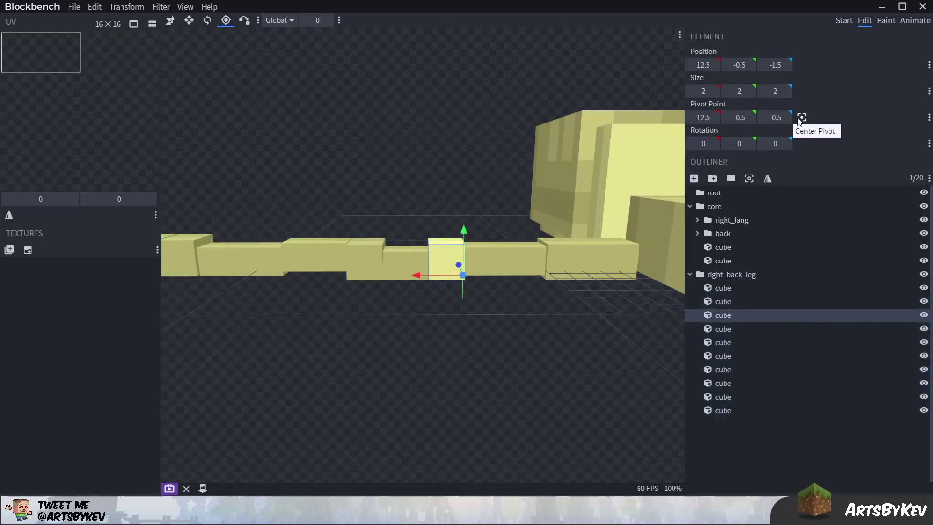
left_click(802, 117)
right_click_drag(364, 250, 485, 256)
left_click(170, 20)
- Set the shared pivot of the two segments beyond the second joint block to 18.8, 1.125, -0.5
left_click(484, 267)
left_click_drag(574, 201, 584, 192)
left_click(463, 244, "shift")
left_click(400, 245, "shift")
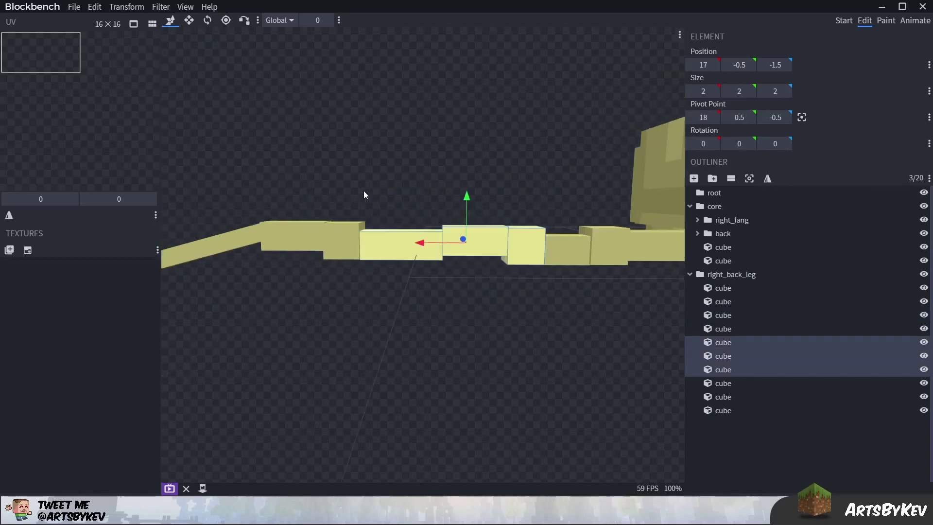
left_click_drag(363, 191, 355, 194)
left_click(354, 247)
left_click(226, 21)
left_click_drag(360, 262, 413, 262)
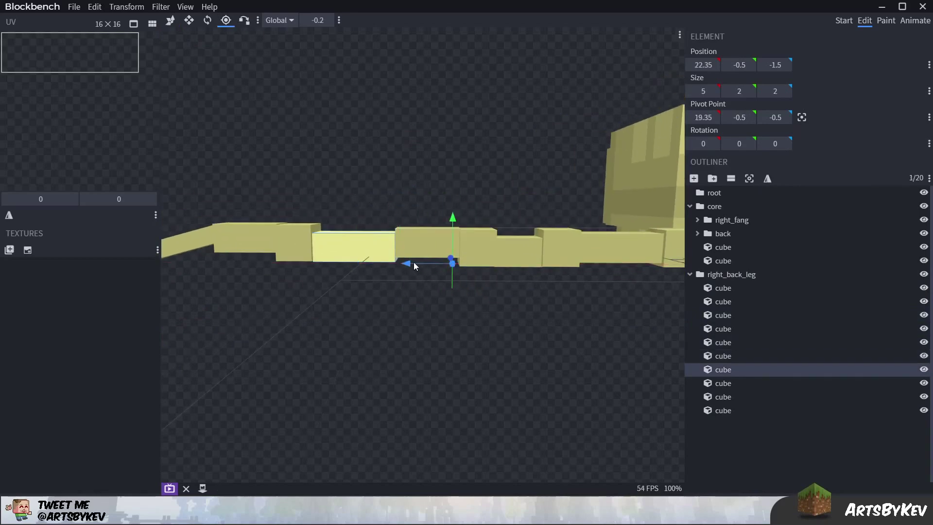
left_click(422, 246, "shift")
left_click(802, 117)
left_click_drag(349, 244, 418, 243)
left_click_drag(462, 196, 435, 219)
- Rotate both segments by -22.5° about Z and slide the outer one outward along its own axis
left_click(207, 20)
scroll(456, 330, "down", 3)
left_click_drag(459, 335, 510, 325)
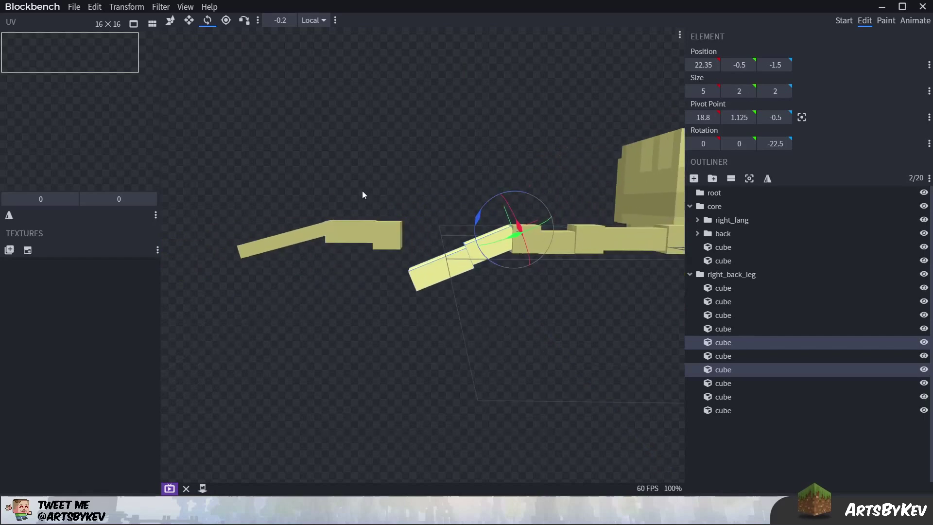
left_click(189, 20)
left_click(437, 282)
left_click_drag(398, 294, 383, 298)
- Lower the outer joint block, end segment and tip to meet the angled segments, and center the joint's pivot
left_click(420, 198)
left_click(170, 21)
left_click_drag(347, 156, 348, 234)
left_click_drag(317, 276, 307, 277)
left_click(411, 279)
left_click(802, 117)
left_click_drag(491, 194, 485, 171)
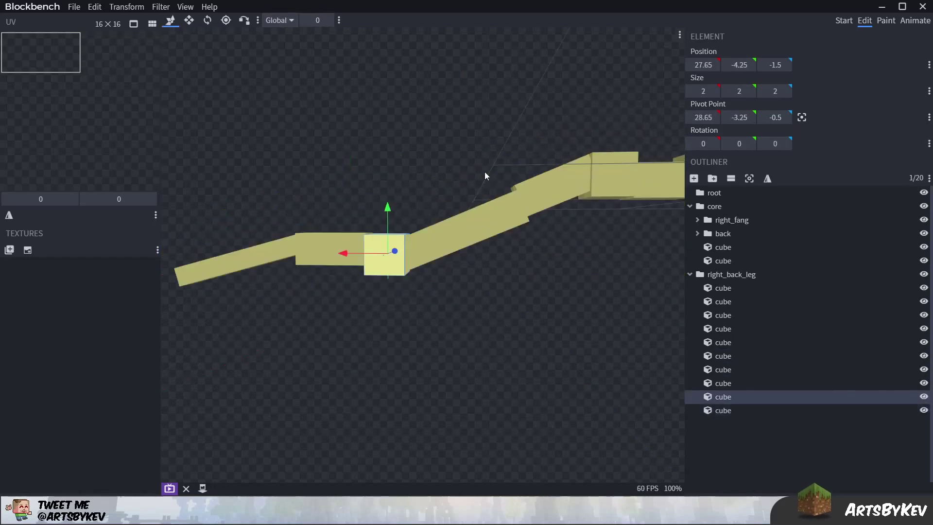
- Nudge the outer joint block, end segment and tip together, placing the joint at 27.45, -4.45, -1.5
left_click(356, 254, "shift")
left_click(272, 260, "shift")
left_click_drag(345, 214, 345, 220)
left_click_drag(305, 259, 307, 259)
left_click_drag(427, 321, 477, 285)
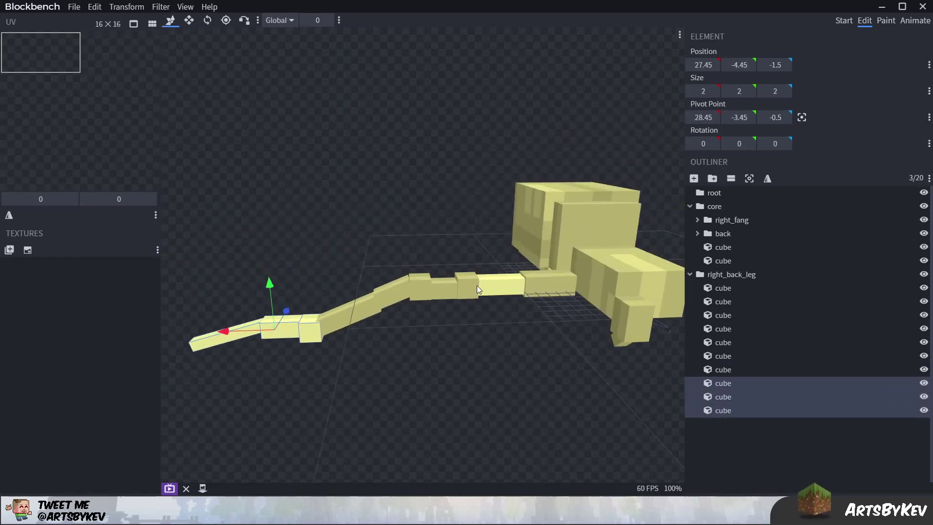
- Create a right_back_leg_2 group at the first joint and put the joint block and its outer segment in it
left_click(477, 284)
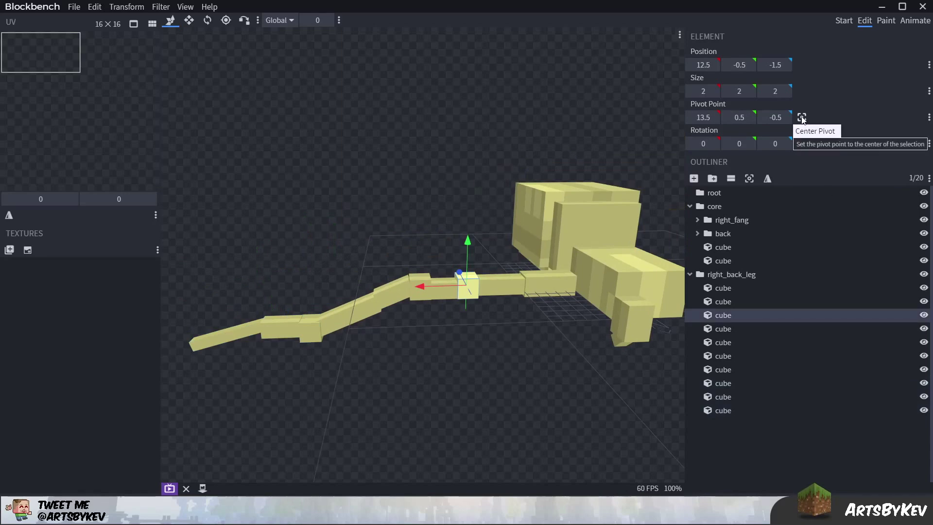
left_click(712, 179)
type("right_back_")
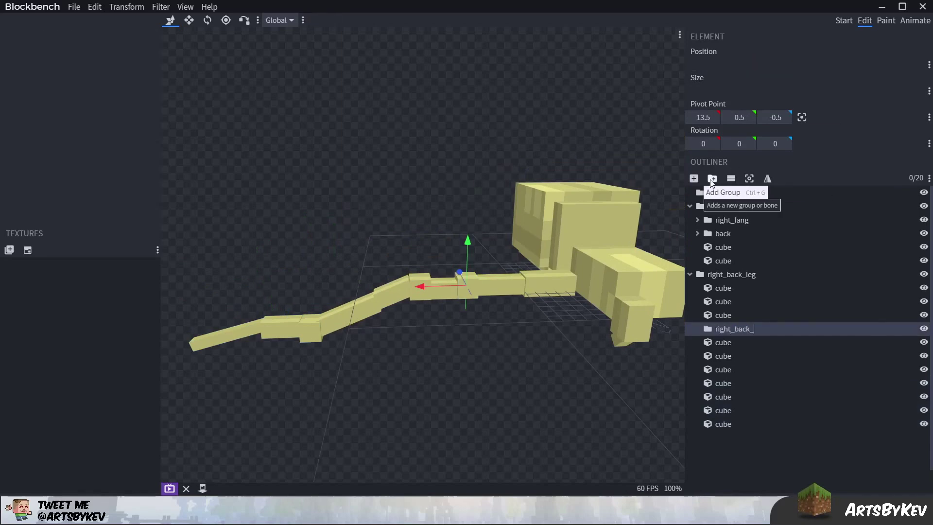
type("leg_2")
left_click(467, 290)
left_click(443, 293, "shift")
left_click_drag(443, 359, 442, 323)
left_click_drag(722, 342, 741, 329)
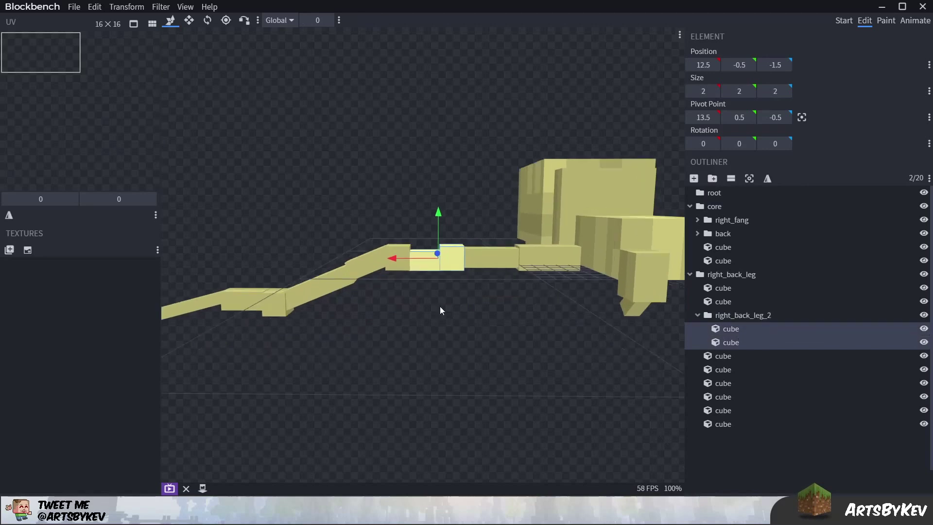
- Lower the second joint block and all leg pieces beyond it, placing that joint at Y -0.75
left_click(398, 258)
scroll(426, 240, "up", 3)
left_click_drag(425, 260, 408, 242)
left_click(394, 225)
scroll(485, 294, "down", 3)
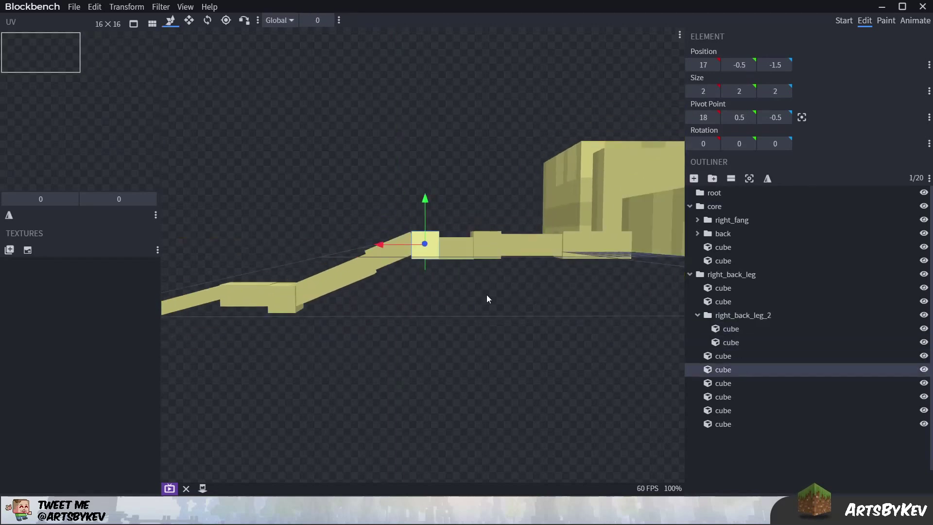
left_click(387, 250, "shift")
left_click(335, 276, "shift")
left_click_drag(285, 305, 338, 308, "shift")
left_click(338, 308, "ctrl")
left_click(296, 298, "ctrl")
left_click(228, 306, "ctrl")
left_click_drag(352, 232, 353, 236)
- Create a group named right_back_leg_3 inside right_back_leg, with its origin at the second joint block
left_click(416, 266)
left_click(450, 268)
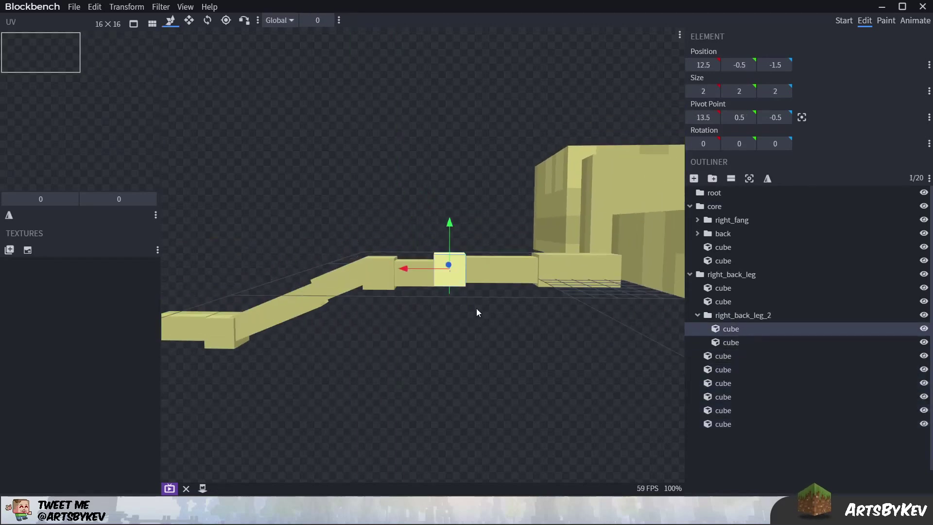
left_click(379, 272)
left_click(712, 179)
type("right_back_leg_3")
right_click_drag(608, 218, 667, 175)
left_click(439, 225)
left_click(340, 260, "shift")
left_click(406, 235, "shift")
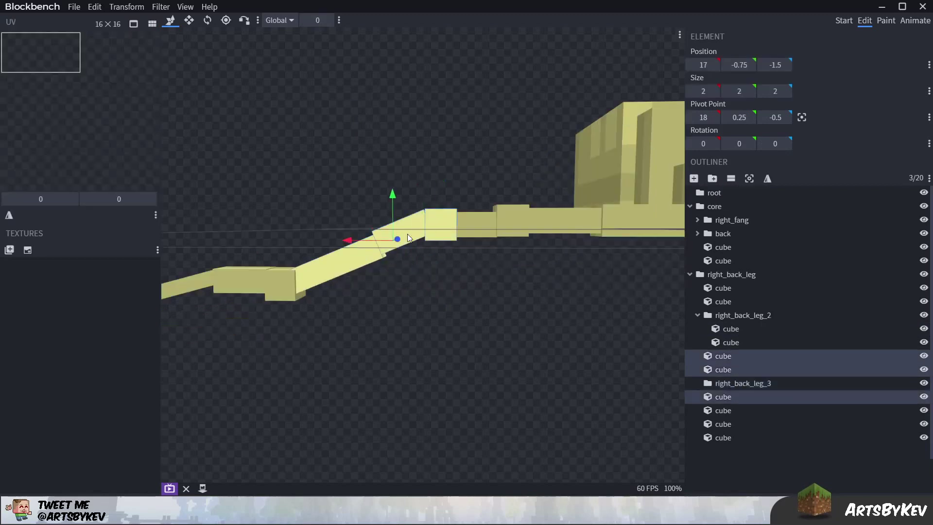
- Nudge the outer end of the leg slightly inward and down
left_click(439, 226, "shift")
scroll(276, 282, "up", 2)
left_click(202, 279, "shift")
left_click_drag(203, 276, 205, 275)
left_click_drag(245, 224, 246, 231)
left_click_drag(413, 282, 453, 314)
- Move the second joint block and the two angled segments into the right_back_leg_3 group
left_click(723, 356)
left_click(723, 397, "shift")
left_click_drag(722, 395, 715, 382)
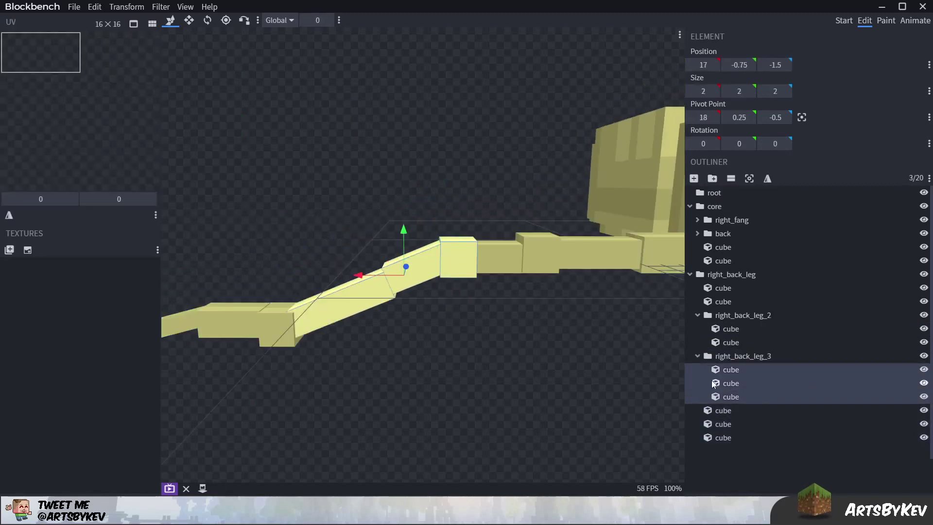
- Create a group named right_back_leg_tip with its origin at the leg's outermost joint block
left_click_drag(265, 326, 341, 308)
left_click(712, 179)
type("right_back_leg_tip")
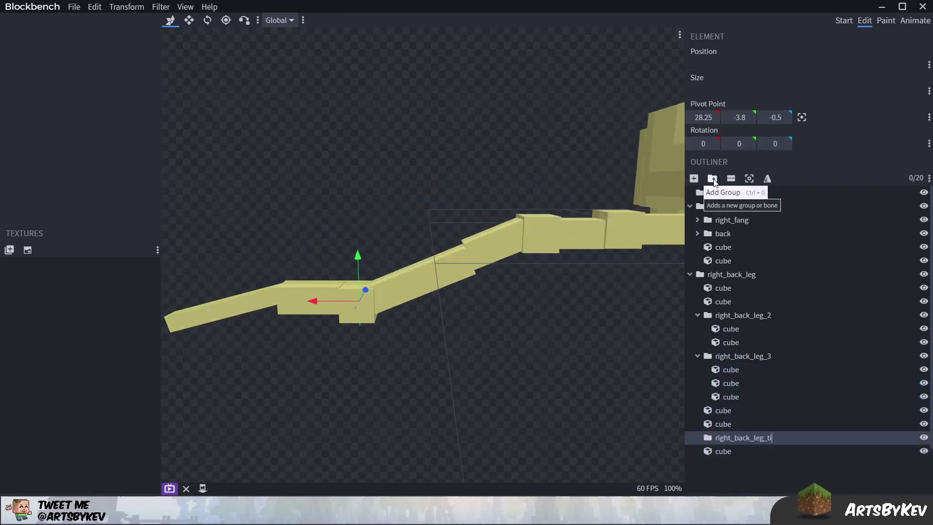
key("Return")
- Move the three outermost leg cubes into right_back_leg_tip and nest that group inside right_back_leg_3, itself nested in right_back_leg_2
left_click(320, 307, "shift")
left_click(243, 304, "shift")
left_click_drag(731, 424, 743, 355)
left_click_drag(741, 356, 733, 274)
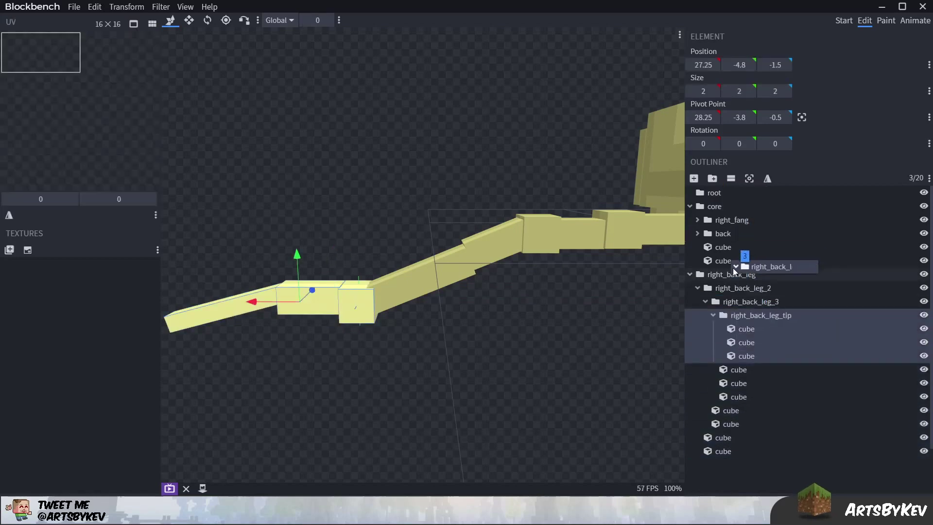
- Duplicate the right_back_leg group and move the copy 2 units along Z toward the head
left_click(691, 274)
right_click_drag(597, 327, 544, 353)
scroll(544, 353, "down", 2)
left_click(731, 274)
left_click_drag(543, 353, 486, 229)
key("ctrl+d")
key("Right")
key("Right")
- Shorten the copied leg's straight segment just before its first joint block
left_click(487, 230)
key("s")
left_click(478, 260)
left_click_drag(422, 258, 433, 256)
- Slide the copied leg's first joint block and all pieces beyond it inward to close the gap
key("v")
left_click(732, 422)
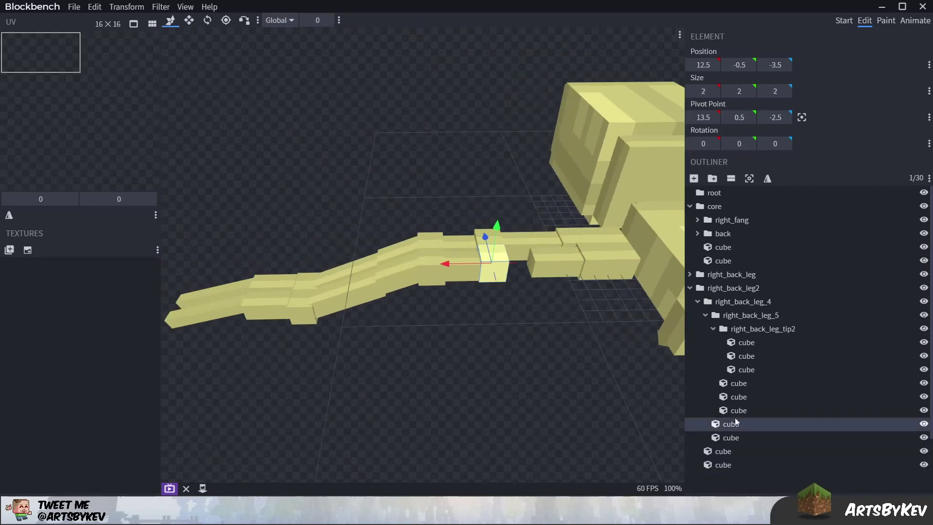
left_click(731, 437, "ctrl")
left_click(734, 383, "ctrl")
left_click(727, 303)
left_click_drag(320, 291, 346, 290)
left_click_drag(444, 313, 478, 260)
- Shorten the copied leg's outer angled segment and bring the right_back_leg_tip2 group inward to meet it
left_click(404, 289)
key("s")
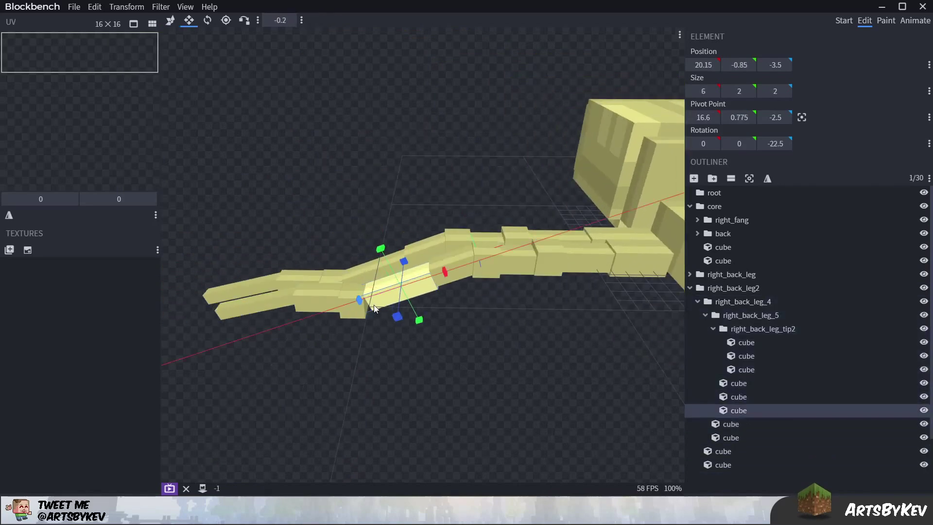
left_click_drag(360, 300, 371, 295)
key("v")
left_click(754, 327)
left_click_drag(357, 229, 483, 171)
- Slide the right_back_leg_5 group slightly inward, placing its joint block at X 14.5
left_click(260, 269)
left_click(406, 238)
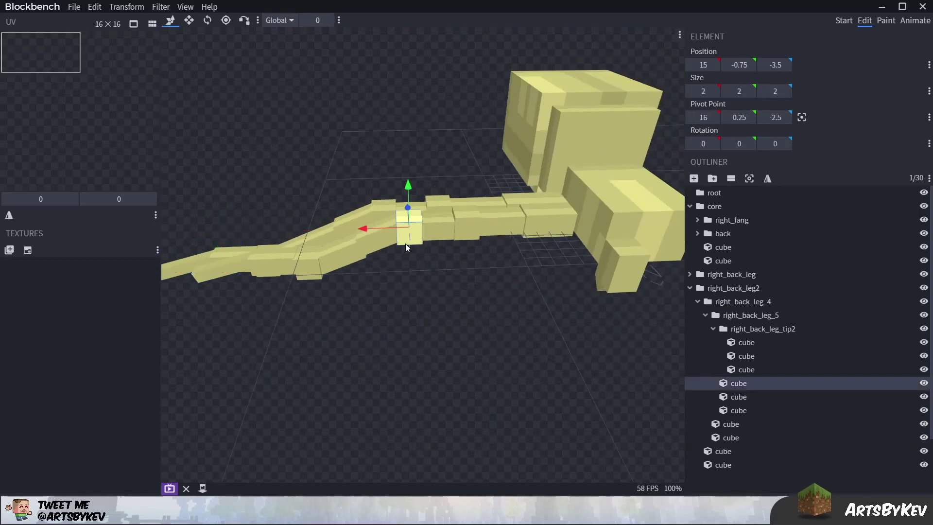
left_click(750, 325)
left_click(750, 315)
left_click_drag(283, 255, 291, 254)
- Rename the copied leg's main group as right_back_mid_leg
left_click_drag(370, 282, 452, 306)
left_click(689, 287)
left_click(689, 288)
right_click(746, 287)
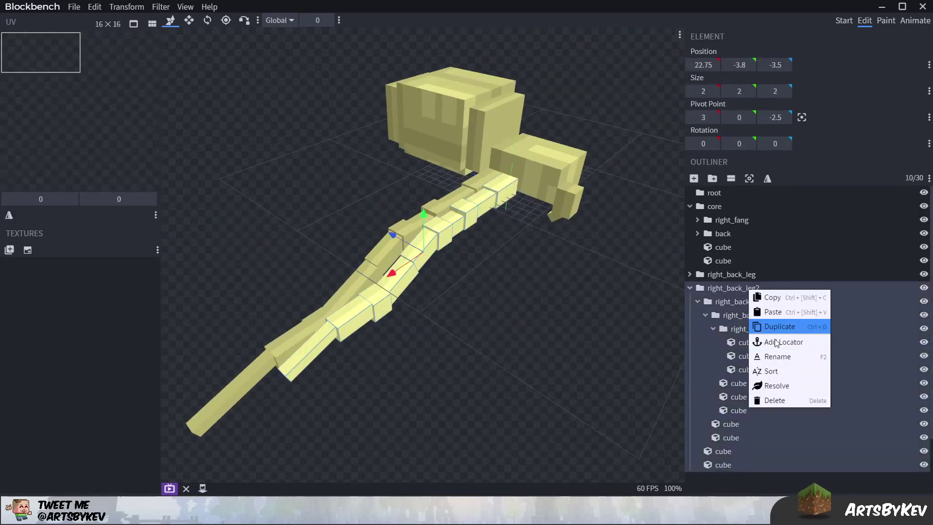
left_click(775, 356)
left_click(748, 288)
type("_m")
key("BackSpace")
key("BackSpace")
key("BackSpace")
type("_mid_")
- Rename the first nested group of the copied leg as right_back_mid_leg_2
left_click_drag(761, 288, 809, 330)
left_click(754, 304)
right_click(754, 304)
left_click(778, 371)
left_click(753, 301)
left_click(767, 301)
type("mid_")
- Rename the two innermost groups of the copied leg as right_back_mid_leg_3 and right_back_mid_leg_tip
type("mid_")
type("leg_2")
left_click(762, 281)
right_click(782, 301)
left_click(802, 366)
right_click(760, 316)
left_click(782, 386)
type("_mid_leg_2")
key("BackSpace")
type("3")
right_click(772, 327)
left_click(799, 397)
- Replace "back" with "front" in the names of the new leg's main group and its first nested group
type("_mid_leg_2")
key("BackSpace")
key("BackSpace")
type("_tip")
- Duplicate the right_back_mid_leg group and move the copy 2 units along Z toward the head
left_click(689, 288)
left_click(738, 288)
key("ctrl+d")
left_click_drag(311, 204, 417, 256)
right_click(739, 305)
left_click(761, 373)
type("front")
left_click_drag(726, 301, 761, 328)
double_click(744, 317)
- Replace "back" with "front" in the names of the new leg's second nested group and tip group
type("front_")
right_click(758, 331)
left_click(779, 414)
right_click(743, 328)
left_click(765, 397)
type("front_")
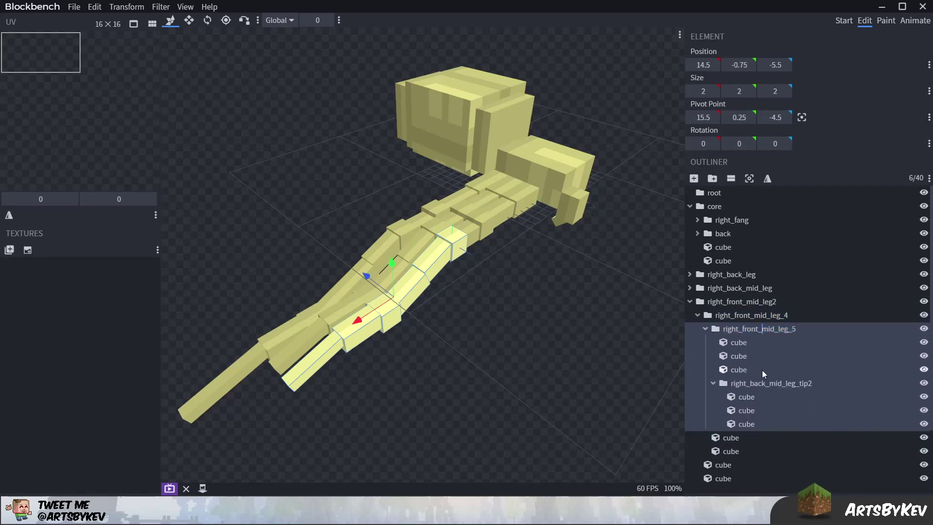
right_click(759, 382)
left_click_drag(751, 382, 768, 383)
type("front_")
- Rename the new leg's main group as right_front_mid_leg and its first nested group as right_front_mid_leg_1
left_click(771, 303)
right_click(765, 300)
left_click(788, 367)
key("Right")
key("BackSpace")
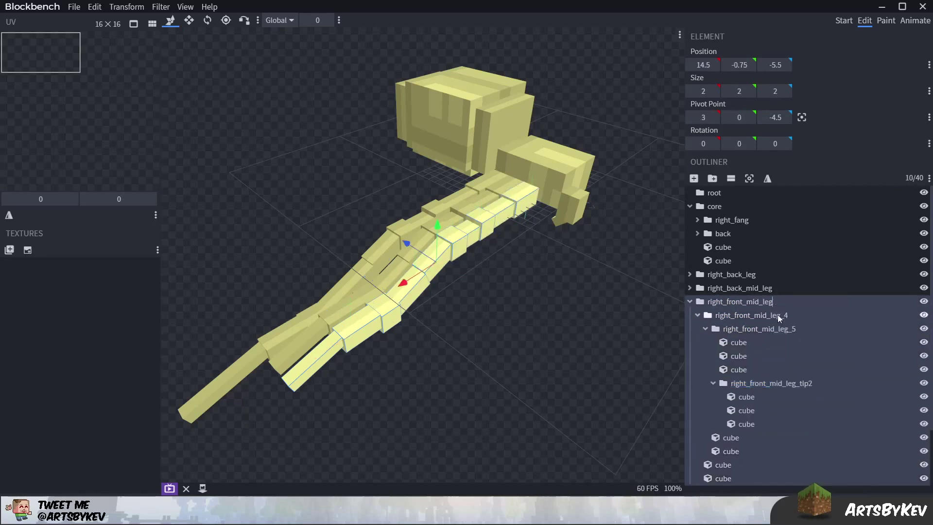
double_click(778, 314)
key("Right")
key("BackSpace")
type("1")
- Rename the new leg's two innermost groups as right_front_mid_leg_2 and right_front_mid_leg_tip
right_click(797, 328)
left_click(819, 393)
key("Right")
key("BackSpace")
type("2")
right_click(799, 384)
left_click(819, 333)
key("Right")
key("BackSpace")
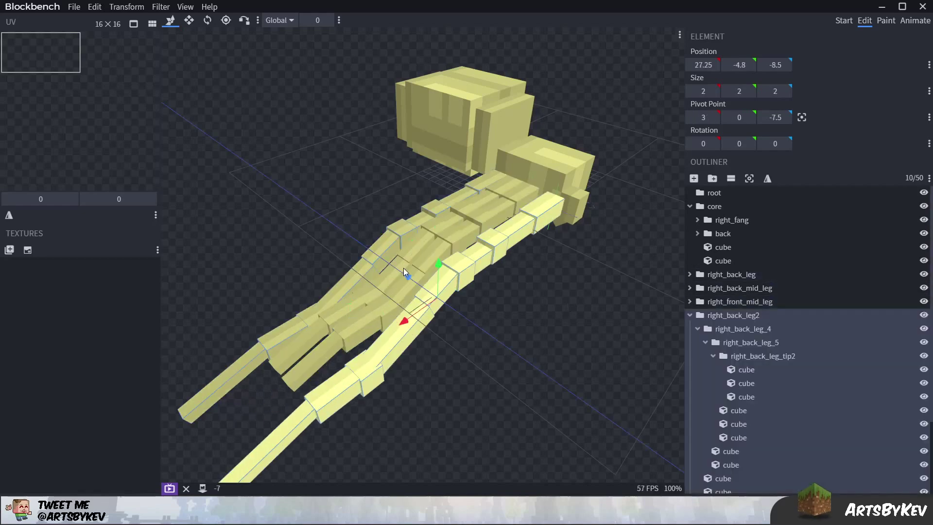
- Duplicate the right_back_leg group and move the copy along Z to the front of the leg row
left_click_drag(403, 268, 719, 275)
left_click(689, 314)
left_click(718, 275)
left_click_drag(626, 263, 549, 248)
left_click_drag(392, 339, 385, 340)
- Adjust the spacing of the right legs along Z, with the front leg's blocks at Z -7
left_click(729, 288)
left_click_drag(414, 304, 408, 304)
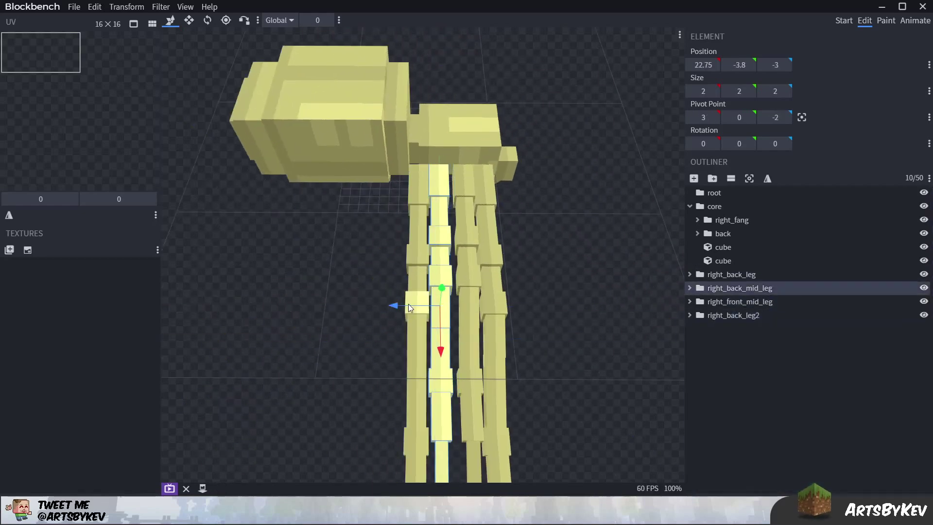
left_click(730, 302)
left_click(731, 315)
left_click_drag(443, 339, 437, 339)
left_click(763, 288)
left_click_drag(587, 316, 443, 272)
left_click(733, 301)
left_click_drag(409, 233, 433, 246)
left_click_drag(583, 306, 549, 315)
- Rename the right_back_leg2 group as right_front_leg
left_click(736, 316)
left_click(691, 316)
double_click(736, 315)
left_click_drag(726, 315, 796, 356)
type("front")
left_click(760, 316)
key("BackSpace")
- Rename the front leg's nested groups as right_front_leg_1, right_front_leg_2 and right_front_leg_3
key("ctrl+c")
right_click(758, 328)
left_click(777, 379)
key("ctrl+v")
type("_1")
double_click(745, 342)
key("ctrl+v")
type("_2")
double_click(773, 354)
key("ctrl+v")
type("_3")
left_click(690, 314)
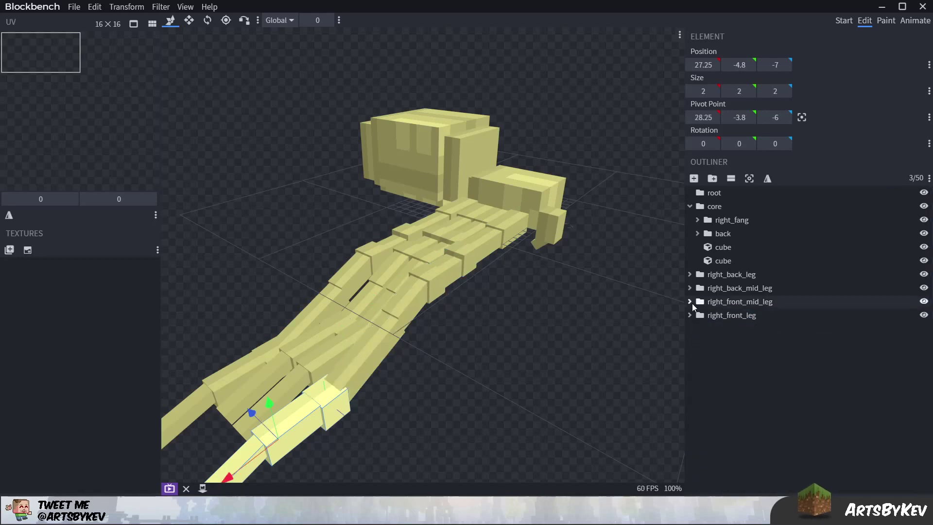
- Create a template texture named spider for the model
left_click(689, 302)
left_click(689, 302)
left_click(590, 342)
scroll(590, 343, "down", 3)
left_click_drag(590, 343, 464, 364)
left_click(28, 249)
type("spider")
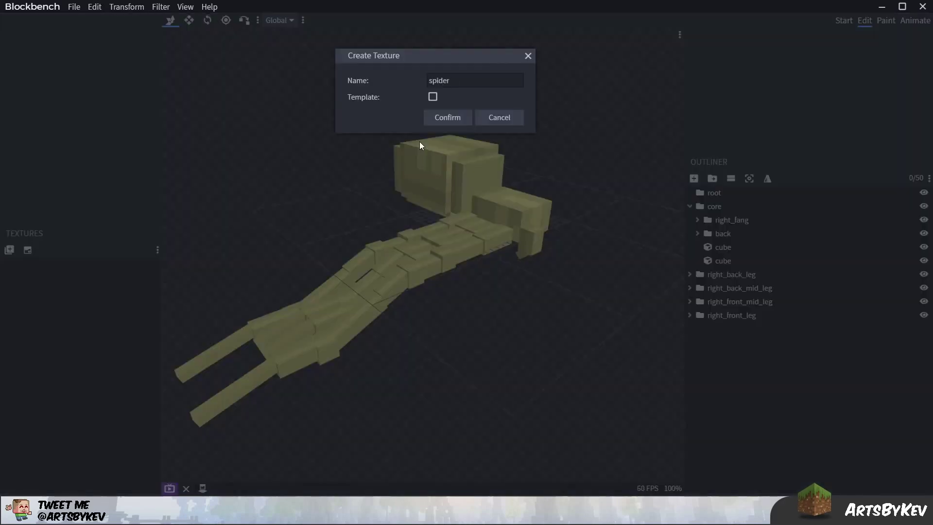
left_click(433, 96)
left_click(447, 118)
left_click(464, 164)
left_click(465, 175)
left_click(440, 183)
- Delete the spider texture from the project
left_click(729, 220)
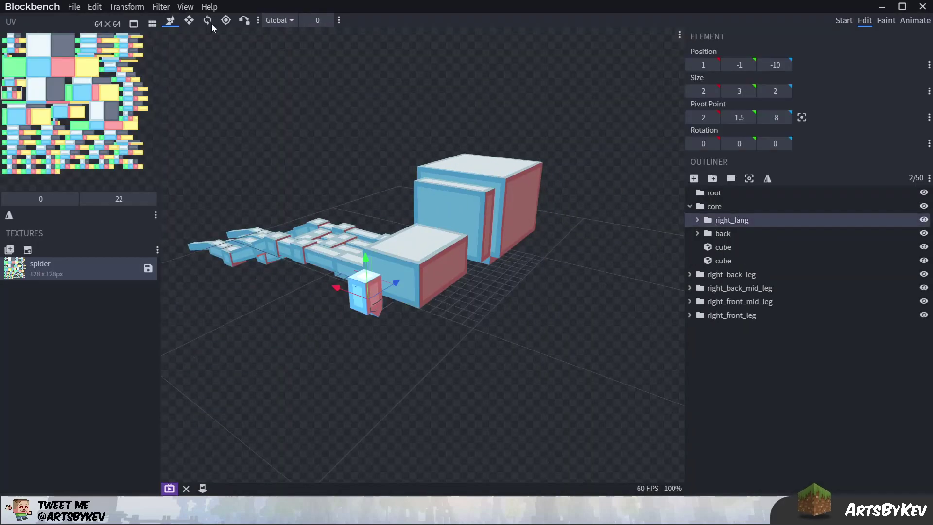
right_click(89, 271)
left_click(129, 369)
- Duplicate the head cube and shrink the copy from below to a height of 2, starting at Y 2
left_click_drag(520, 360, 519, 328)
key("s")
left_click_drag(371, 338, 370, 302)
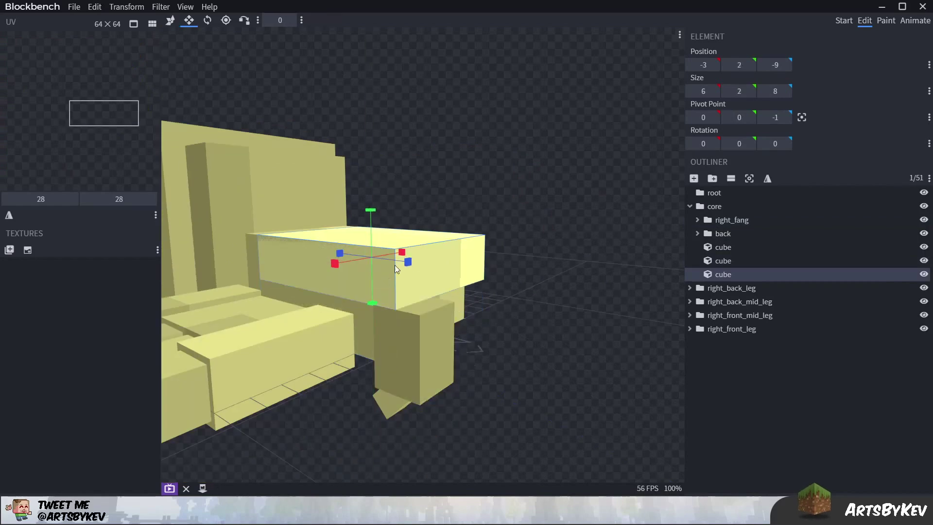
- Shrink the head copy to a 2 × 2 × 1 eye cube and place it on the head's front face
left_click_drag(486, 311, 461, 310)
left_click_drag(297, 265, 354, 292)
key("v")
left_click_drag(351, 251, 351, 240)
left_click_drag(333, 276, 324, 272)
left_click_drag(437, 263, 508, 255)
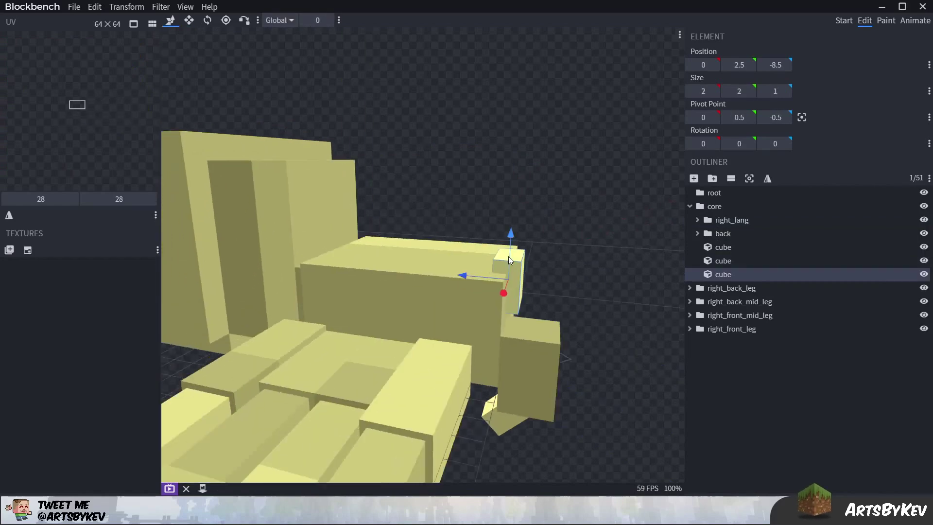
left_click_drag(502, 291, 500, 300)
- Trim the eye cube's width and height and reposition it on the front of the head
left_click_drag(539, 238, 433, 239)
key("s")
left_click_drag(347, 271, 330, 272)
left_click_drag(326, 205, 327, 213)
key("v")
left_click_drag(288, 256, 311, 253)
left_click_drag(486, 291, 442, 277)
left_click_drag(298, 242, 285, 242)
- Duplicate the eye, shrink the copy to 1 × 1 × 1 and place it beside the first at X 2.25, Y 2.25
key("ctrl+d")
left_click_drag(352, 200, 353, 222)
key("s")
left_click_drag(353, 206, 354, 217)
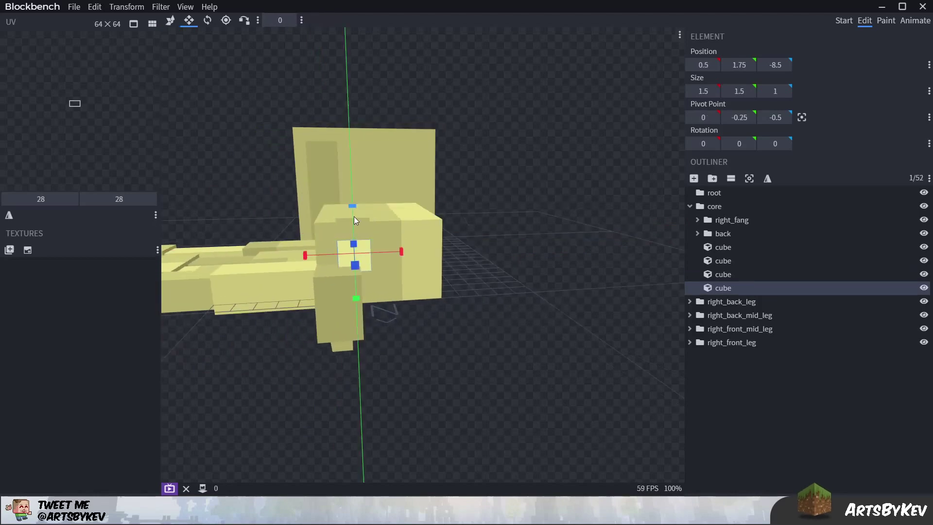
left_click_drag(401, 255, 389, 256)
key("v")
left_click_drag(300, 259, 278, 260)
left_click_drag(327, 218, 326, 207)
left_click_drag(304, 248, 298, 249)
- Duplicate the small eye and move the copy back along the side of the head to Z -6.5
left_click_drag(466, 330, 544, 345)
key("ctrl+d")
left_click_drag(449, 268, 416, 265)
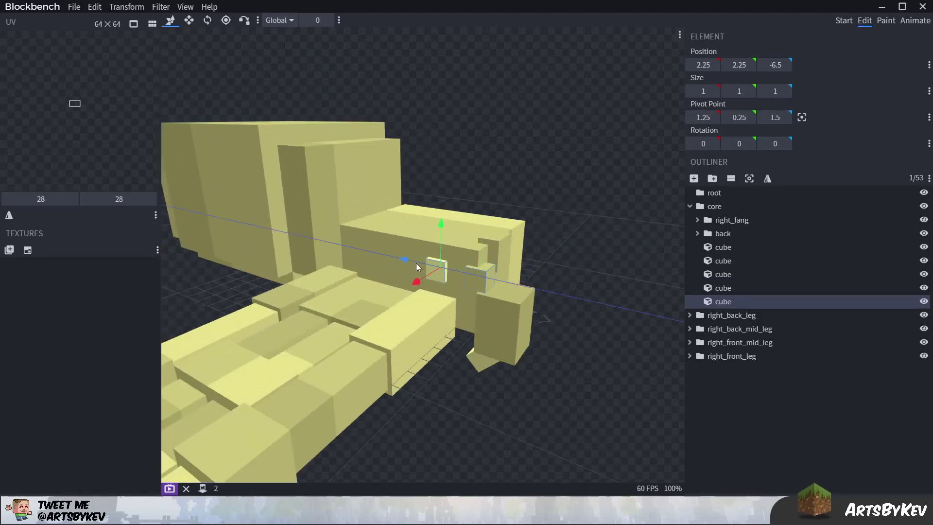
left_click_drag(530, 272, 544, 311)
- Duplicate the small eye again and place a 1 × 1 × 1 eye on the head's front at X 0.25, Y 2.25, Z -8.5
key("ctrl+d")
mouse_move(396, 292)
left_mouse_down()
mouse_move(395, 270)
mouse_move(389, 276)
left_mouse_up()
left_click_drag(563, 238, 595, 209)
left_click(397, 267)
left_click_drag(392, 272, 343, 240)
scroll(384, 206, "up", 2)
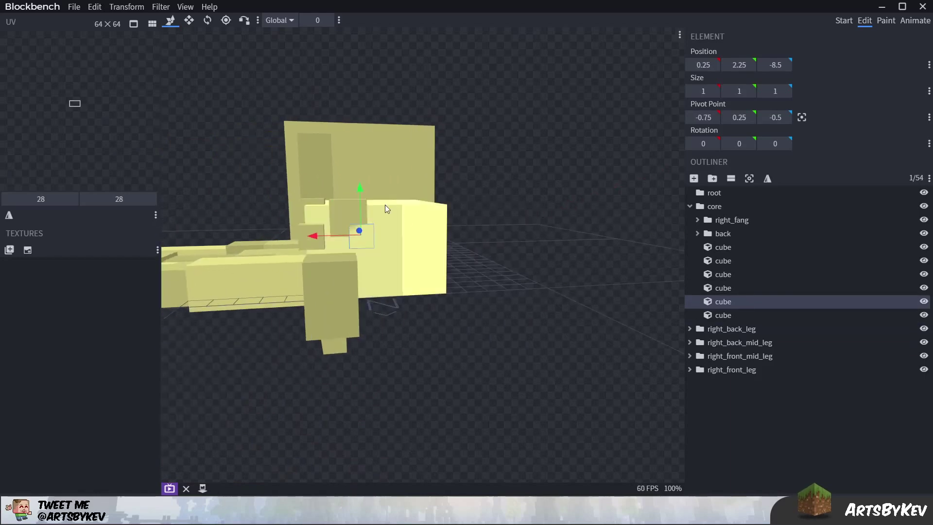
- Move the inner front eye toward the head's centre and shrink it to 0.75 × 0.5 × 1
left_click(347, 212)
left_click_drag(349, 185, 363, 198)
left_click(360, 235)
left_click_drag(318, 241, 332, 241)
key("s")
left_click_drag(372, 194, 373, 206)
left_click_drag(419, 243, 408, 246)
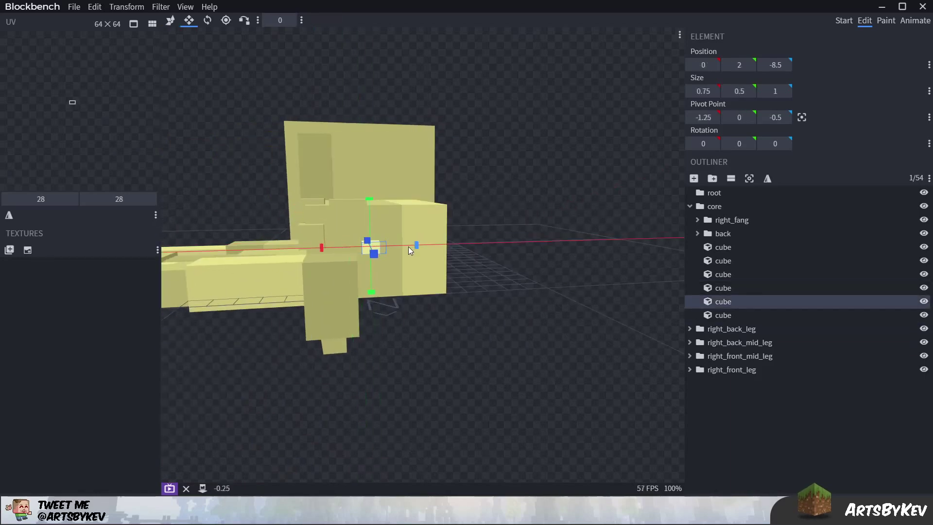
- Shift one of the small eyes slightly on the head and clear the selection
key("v")
left_click_drag(478, 226, 547, 224)
left_click_drag(529, 185, 544, 243)
left_click(469, 291, "shift")
left_click_drag(444, 270, 437, 266)
left_click_drag(544, 218, 549, 265)
scroll(515, 237, "down", 3)
left_click(705, 408)
left_click_drag(510, 330, 539, 330)
- Try to create a template texture named spider
left_click(27, 247)
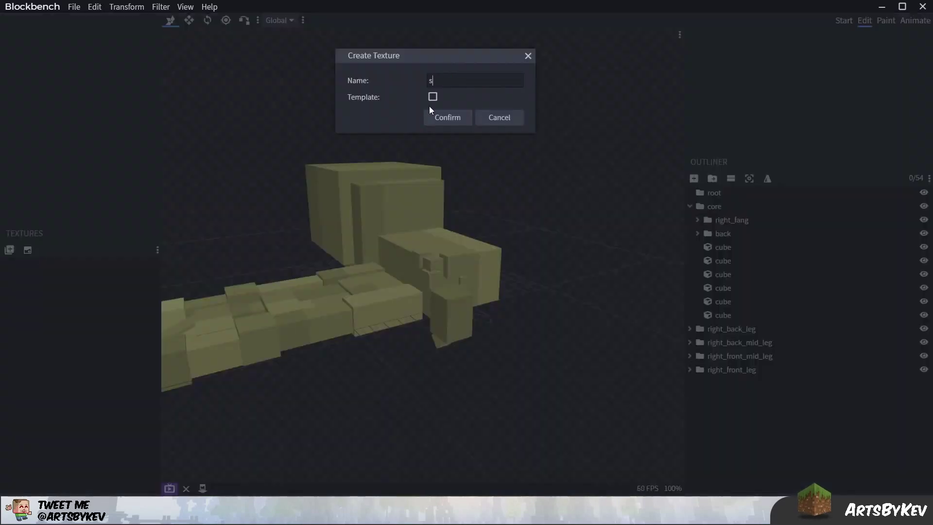
type("spider")
left_click(431, 96)
left_click(443, 116)
left_click(477, 164)
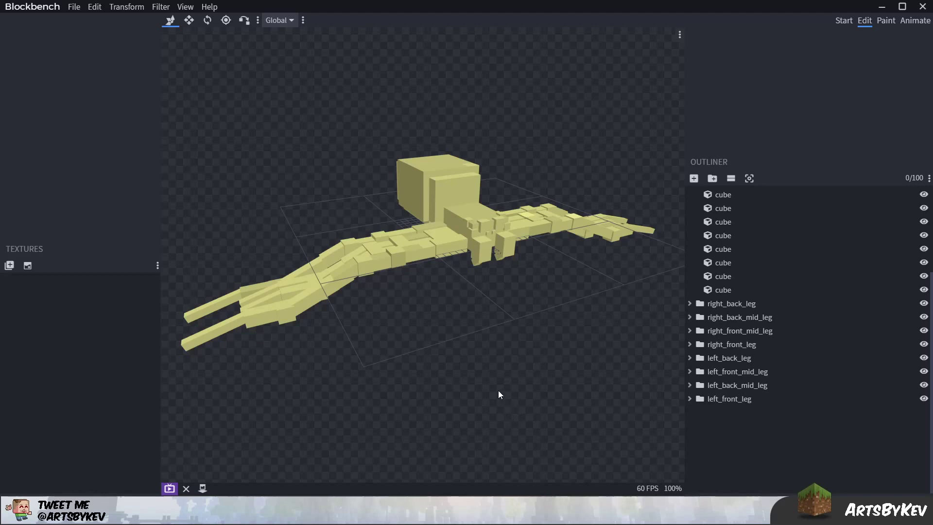
left_click_drag(499, 391, 502, 387)
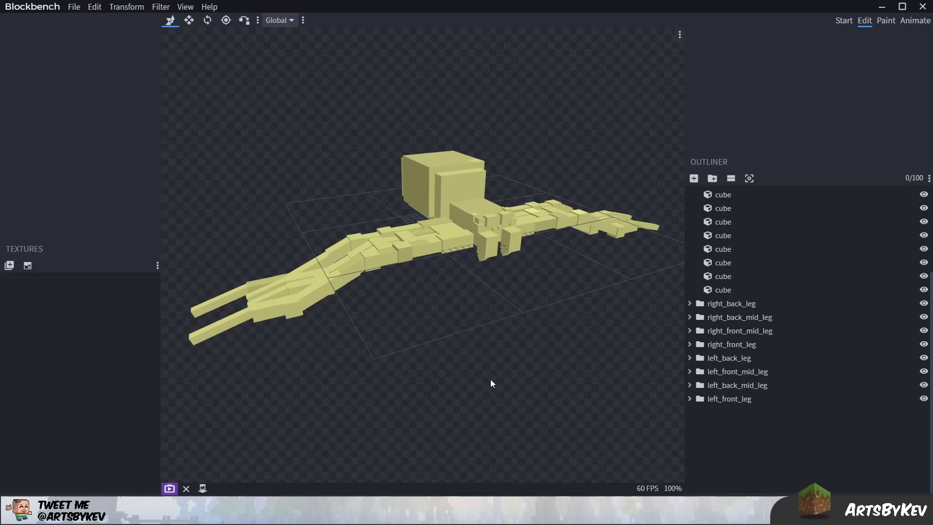
left_click_drag(491, 380, 496, 377)
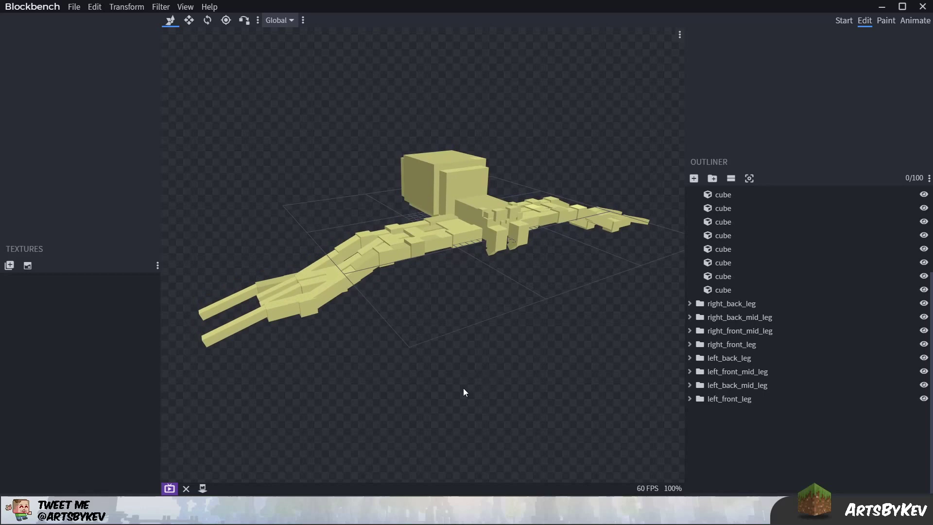
left_click_drag(462, 389, 472, 374)
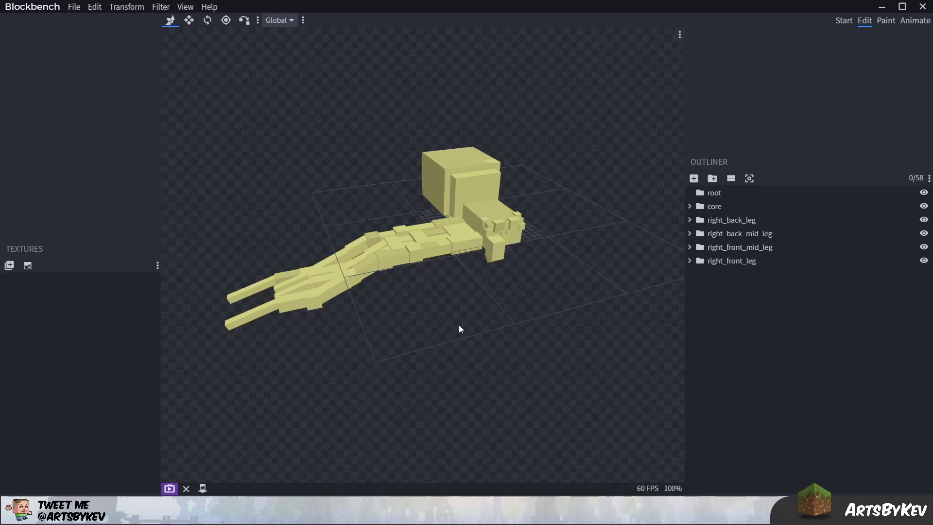
- Duplicate the right_back_leg group and flip the copy along X to form the left back leg
right_click_drag(512, 288, 496, 308)
left_click(746, 223)
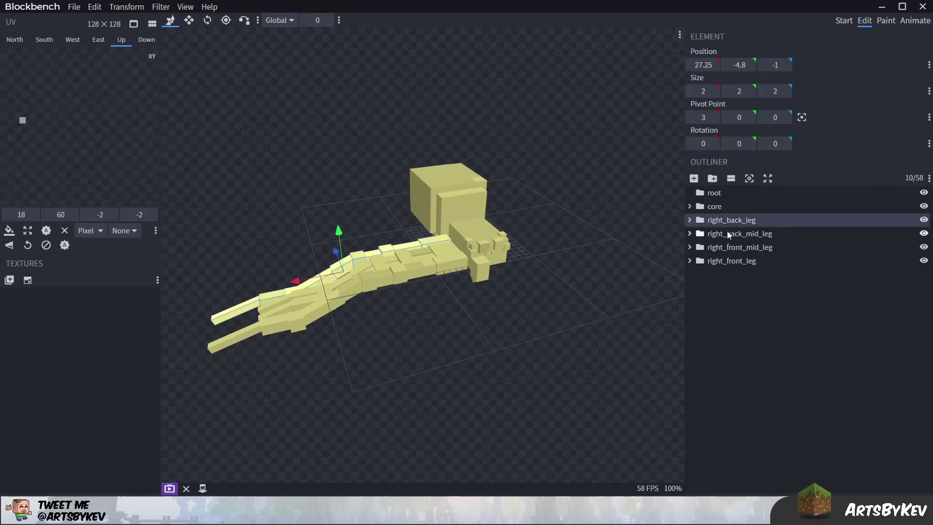
key("ctrl+d")
left_click(126, 6)
mouse_move(125, 50)
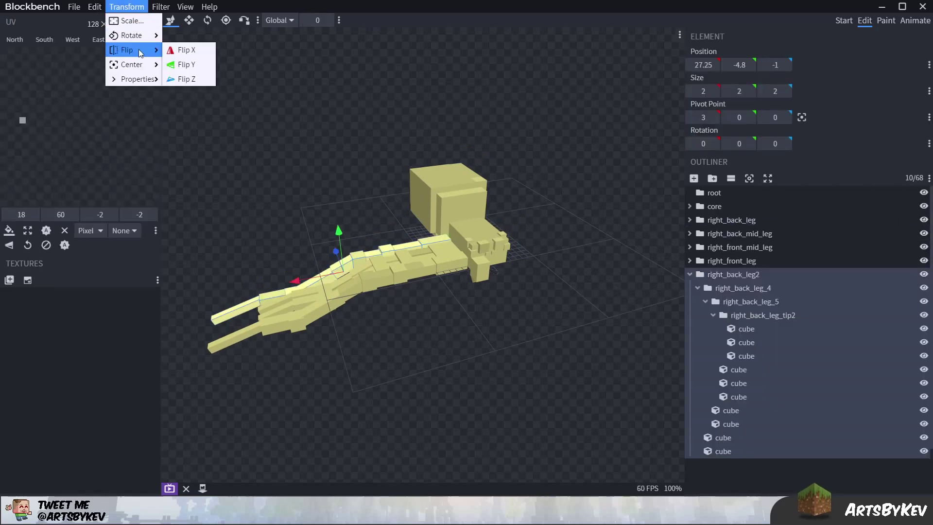
left_click(187, 49)
- Duplicate the right_back_mid_leg group and flip the copy along X to form the left back mid leg
left_click(734, 234)
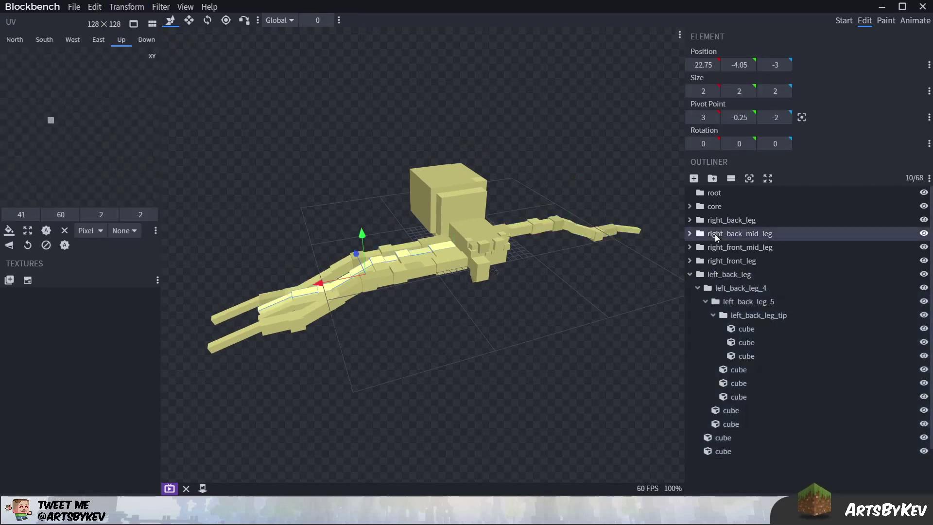
key("ctrl+d")
left_click(126, 6)
mouse_move(142, 36)
mouse_move(127, 50)
left_click(187, 50)
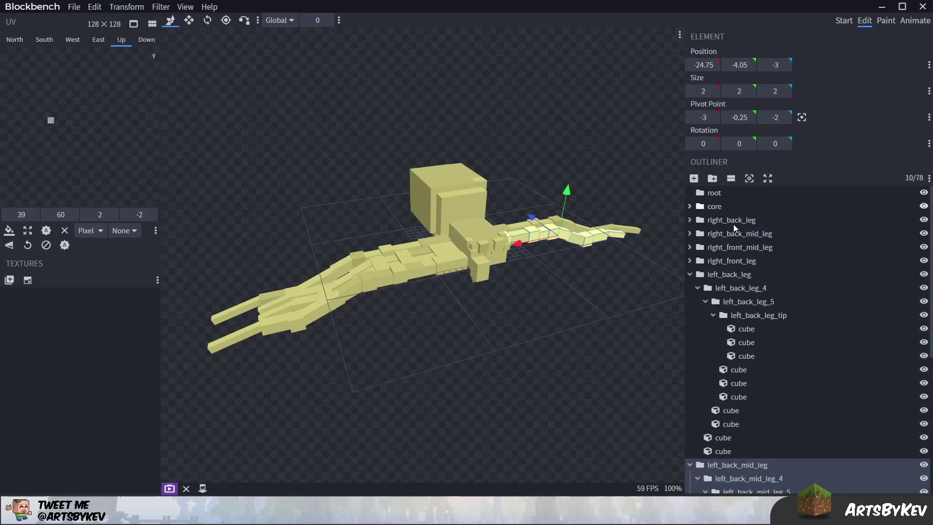
- Duplicate the right_front_mid_leg group and flip the copy along X to form the left front mid leg
left_click(733, 260)
key("ctrl+d")
left_click(126, 7)
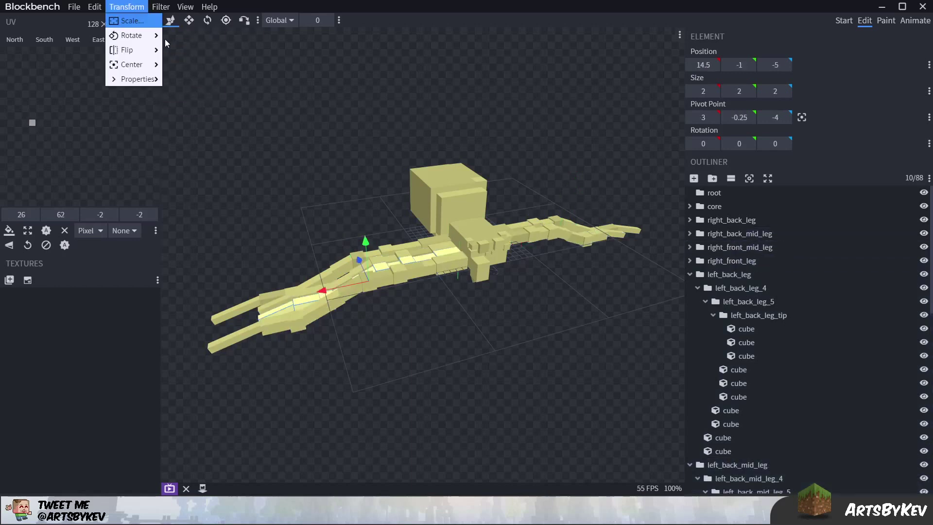
mouse_move(128, 50)
left_click(187, 50)
- Duplicate the right_front_leg group, flip the copy along X to form the left front leg, and deselect it
left_click(734, 260)
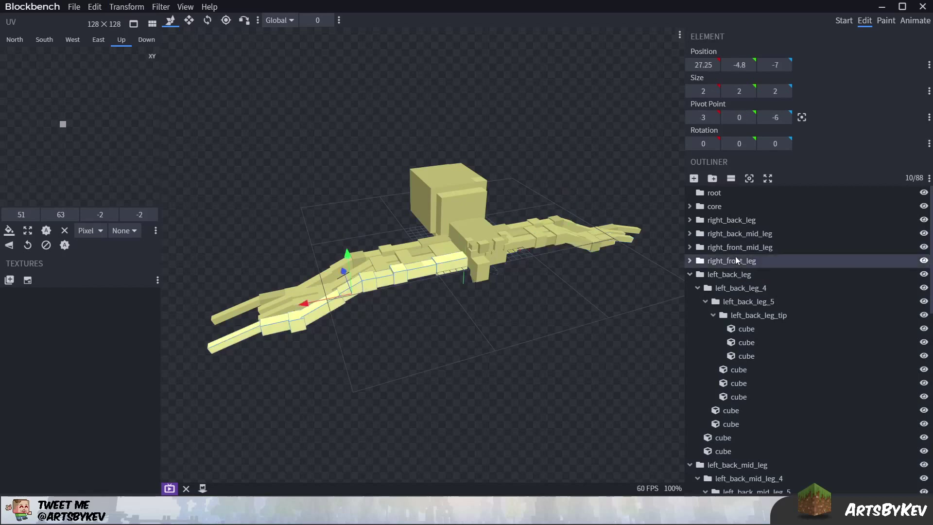
key("ctrl+d")
left_click(128, 6)
mouse_move(127, 48)
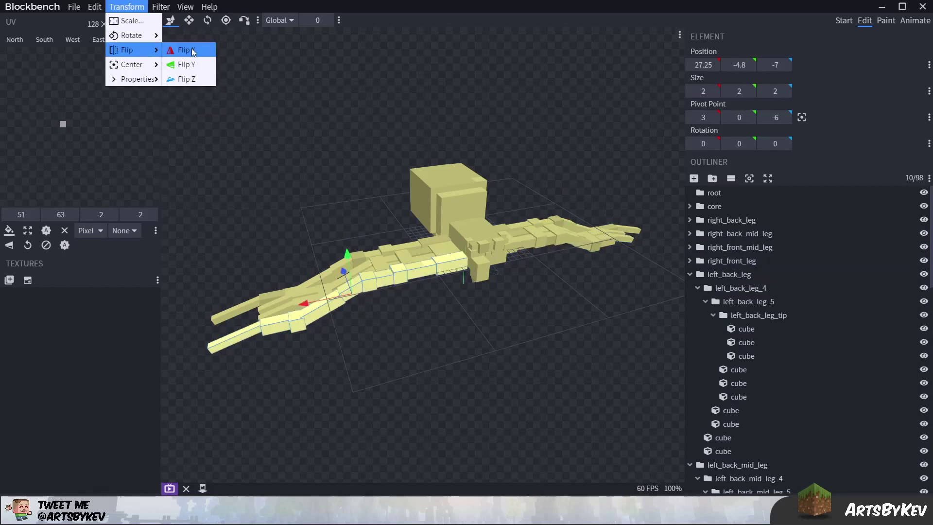
left_click(187, 50)
scroll(816, 331, "down", 8)
scroll(802, 346, "down", 4)
left_click(538, 357)
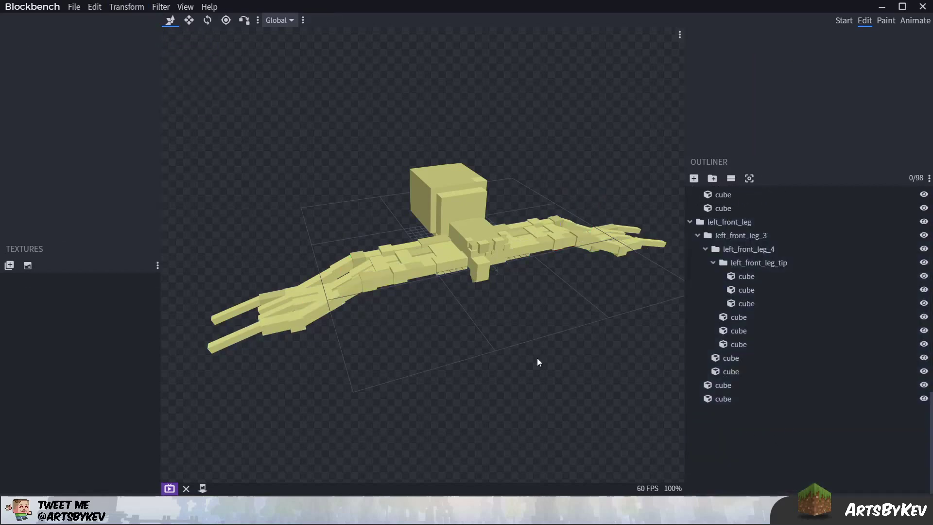
- Check the project's texture size and Box UV settings without changing them
left_click(27, 266)
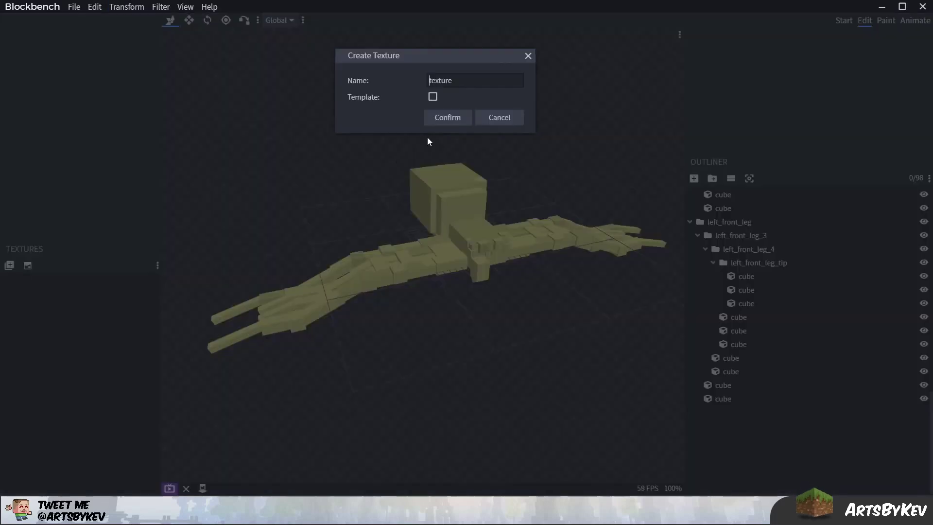
left_click(489, 122)
left_click(73, 6)
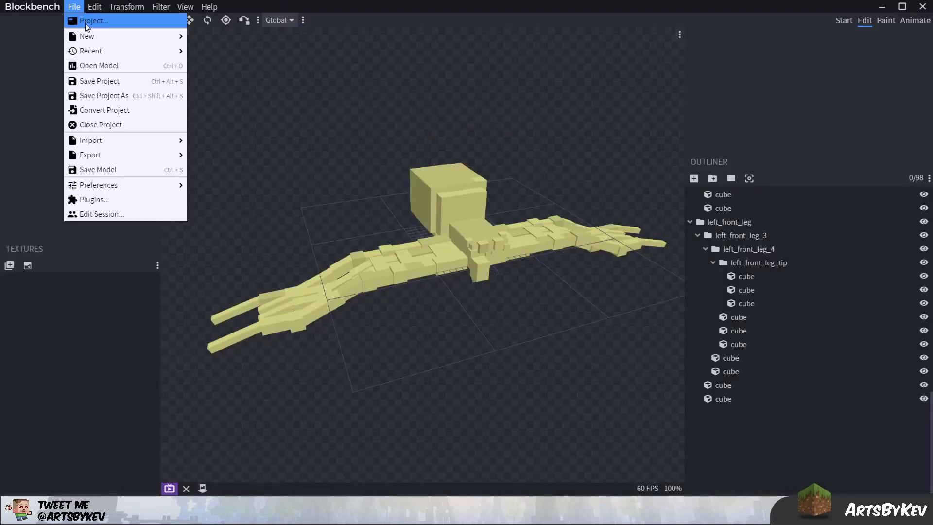
left_click(88, 23)
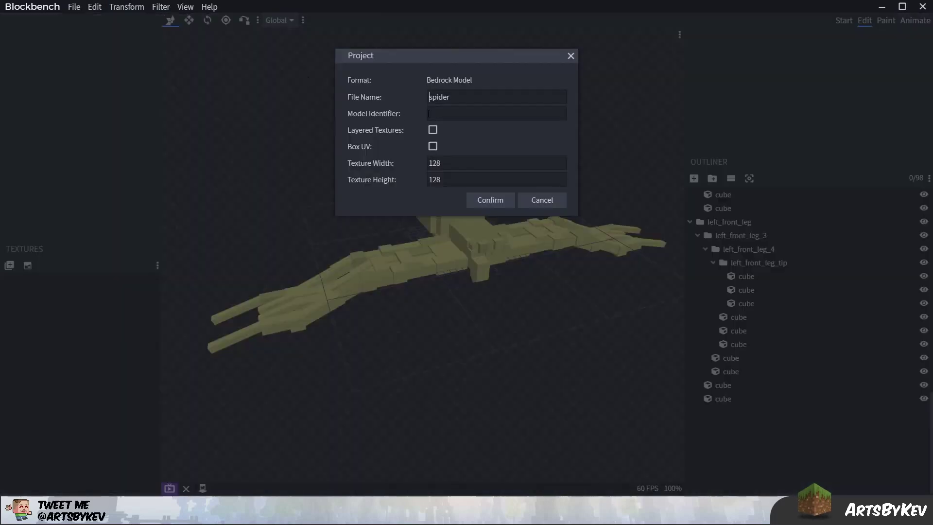
left_click(543, 201)
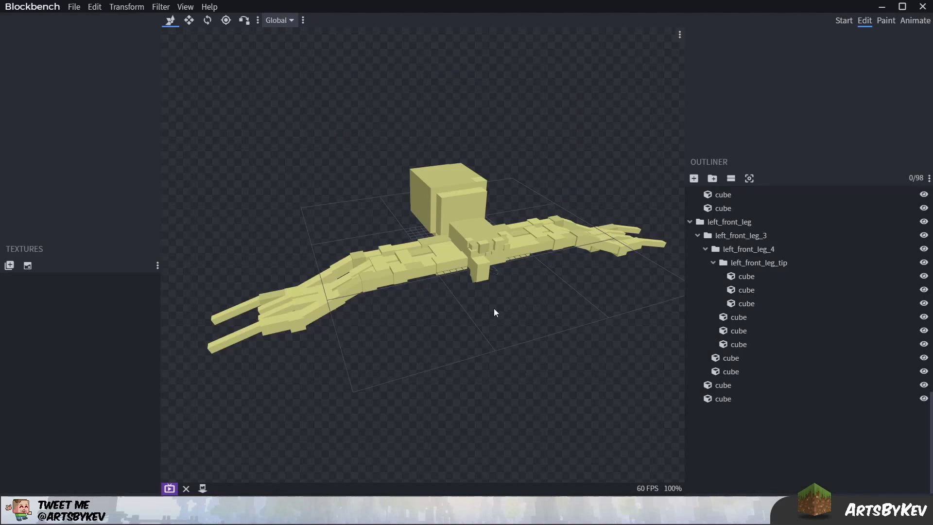
- Create a template texture with power-of-2 size, Box UV and padding off, and a resolution of 32
left_click(9, 265)
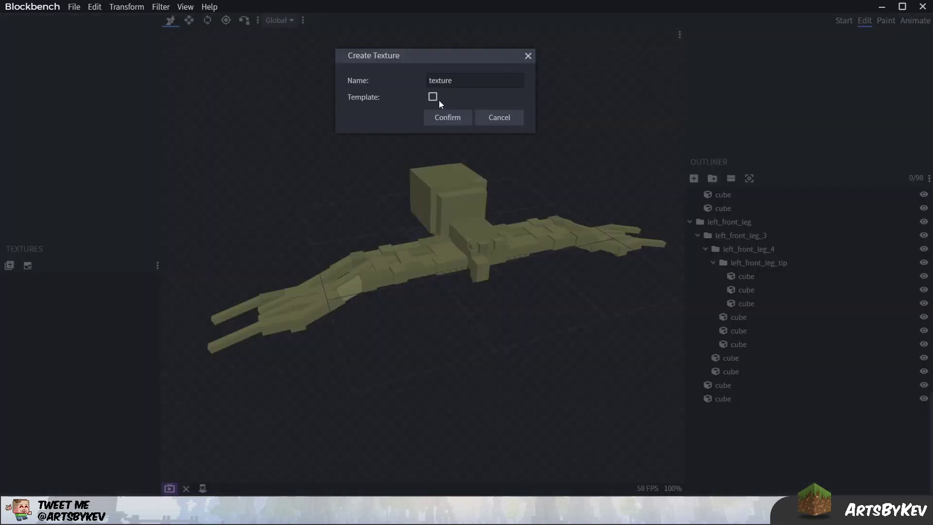
left_click(439, 119)
left_click(473, 147)
left_click(462, 161)
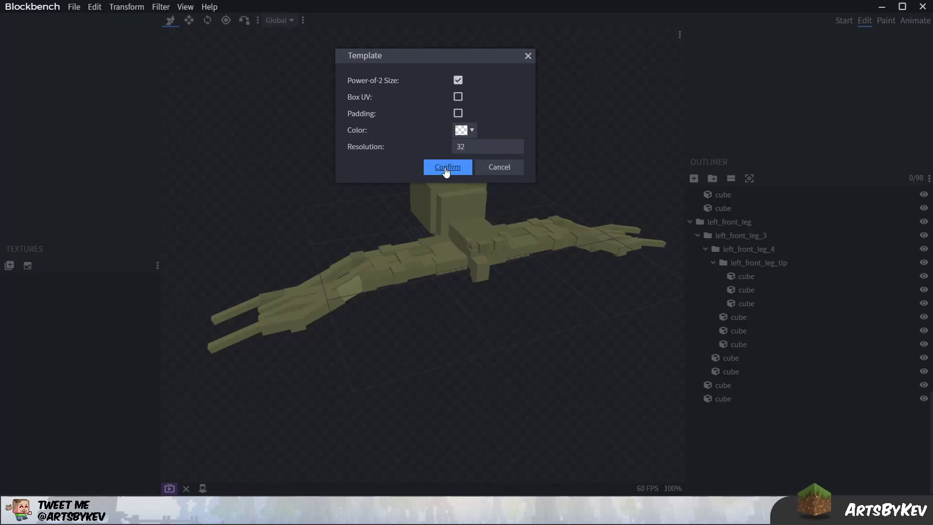
left_click(445, 168)
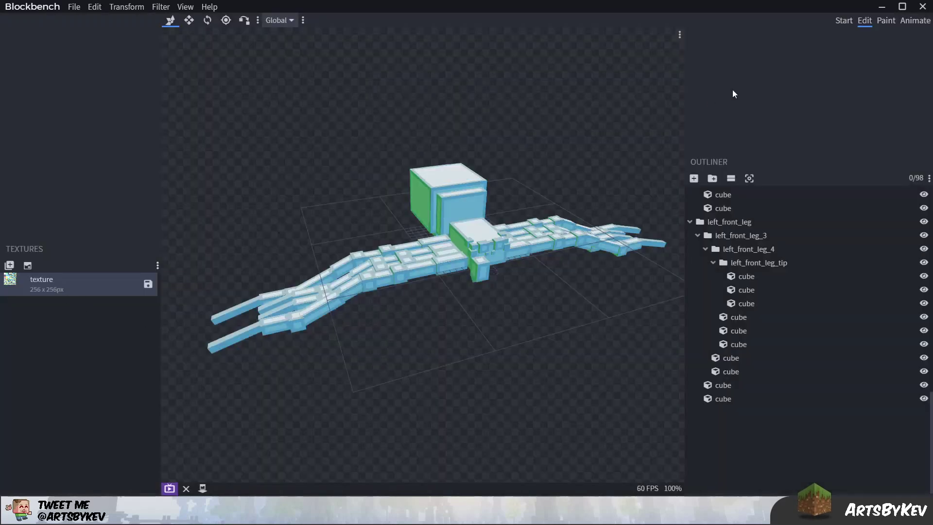
- Try freehand brush strokes in the empty area around the UV layout and return to editing the model
left_click(884, 21)
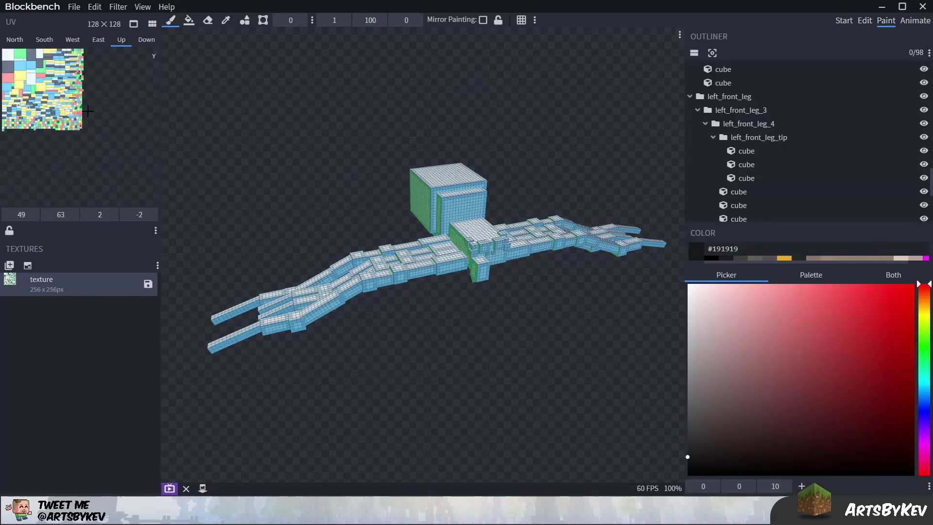
mouse_move(59, 183)
left_mouse_down()
mouse_move(105, 164)
mouse_move(54, 192)
left_mouse_up()
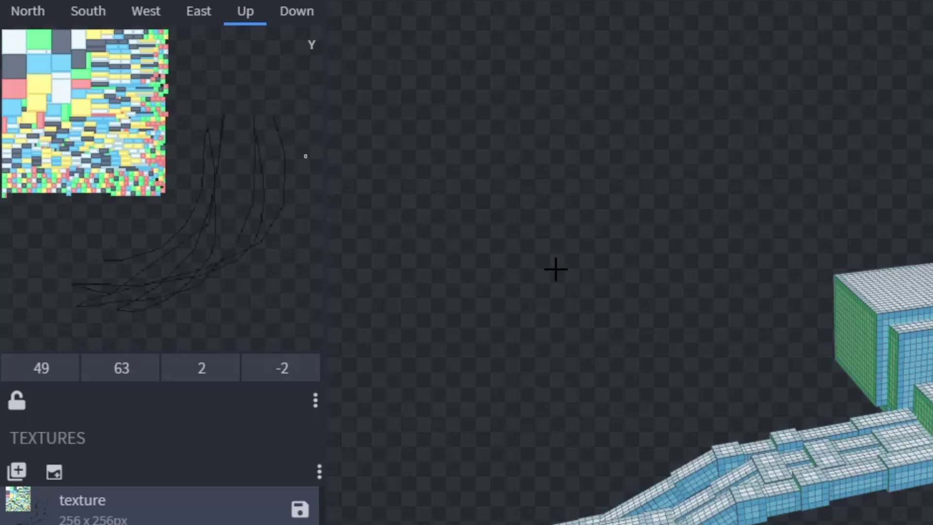
key("ctrl+z")
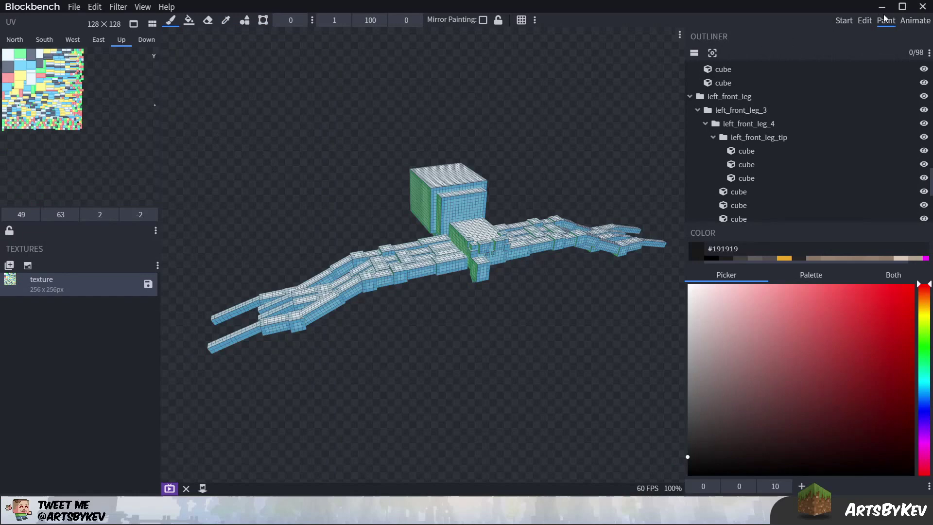
left_click(864, 20)
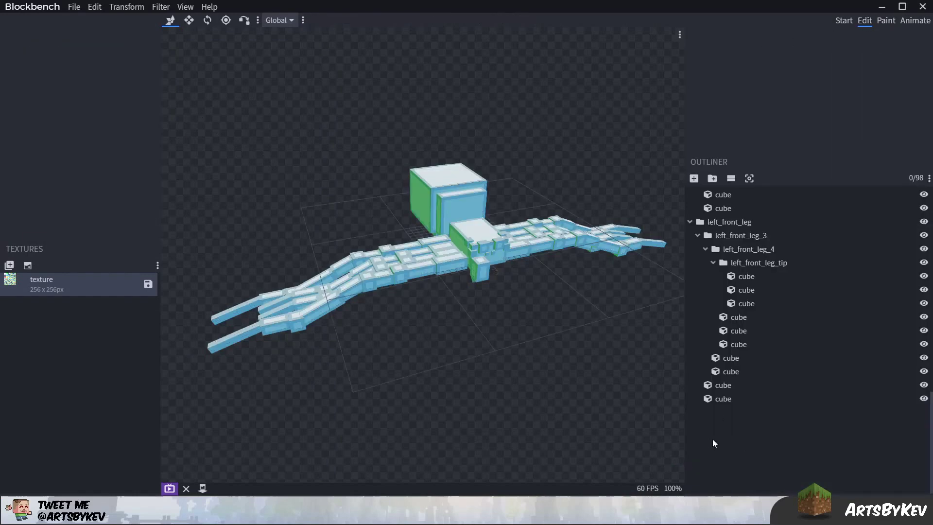
left_click_drag(670, 422, 474, 214)
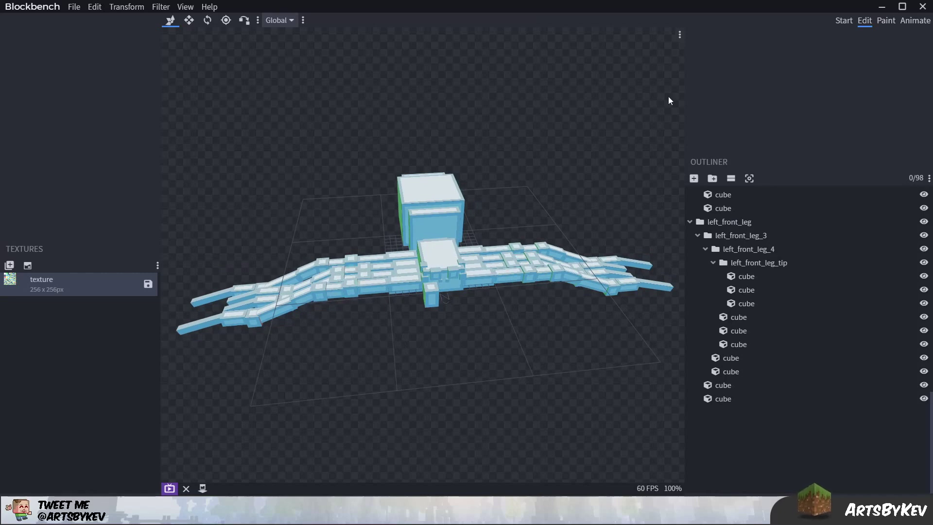
- Switch to Paint mode and brush #191919 test strokes on the inner part of the left front leg
left_click(890, 24)
scroll(558, 352, "up", 3)
left_click_drag(556, 360, 535, 363)
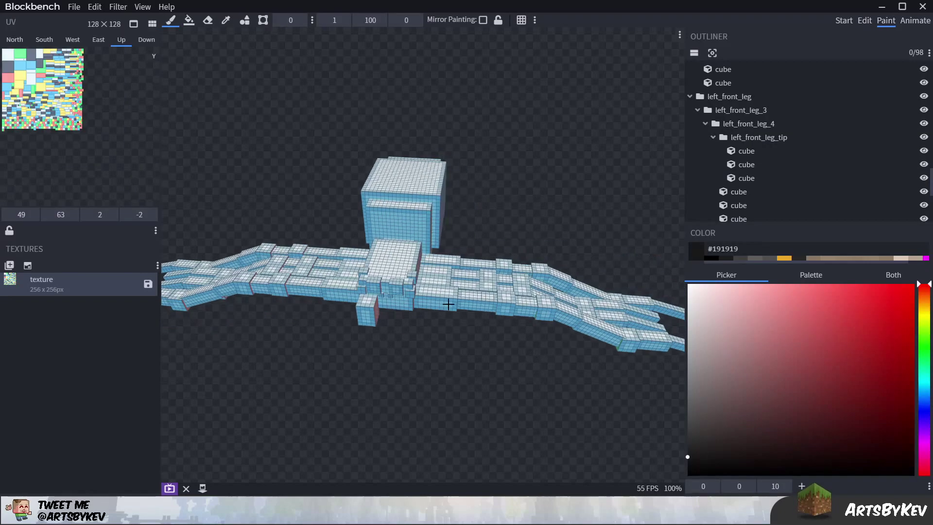
mouse_move(426, 295)
left_mouse_down()
mouse_move(457, 293)
mouse_move(442, 300)
mouse_move(432, 291)
left_mouse_up()
left_click_drag(470, 354, 483, 354)
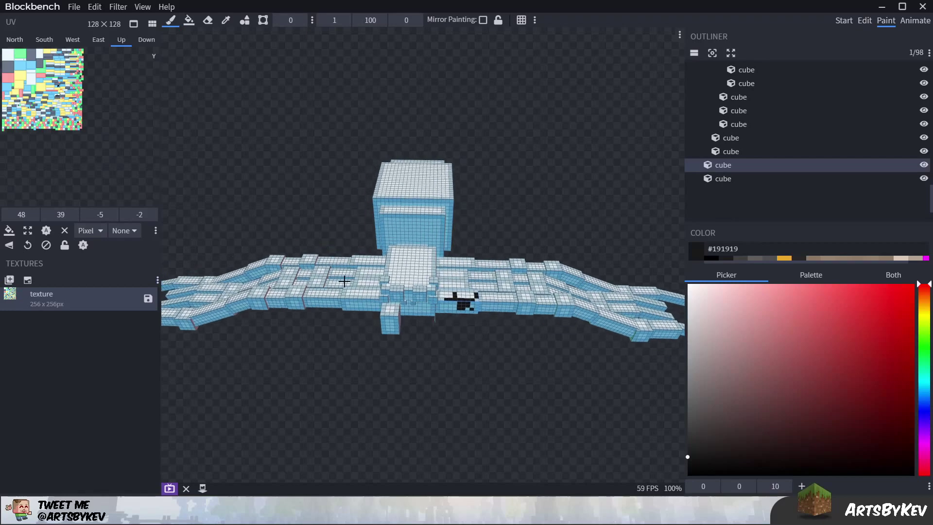
- Enable Mirror Painting, try mirrored brush strokes on the front legs, and undo the test strokes
left_click(482, 20)
mouse_move(459, 294)
left_mouse_down()
mouse_move(453, 311)
mouse_move(465, 292)
mouse_move(488, 297)
left_mouse_up()
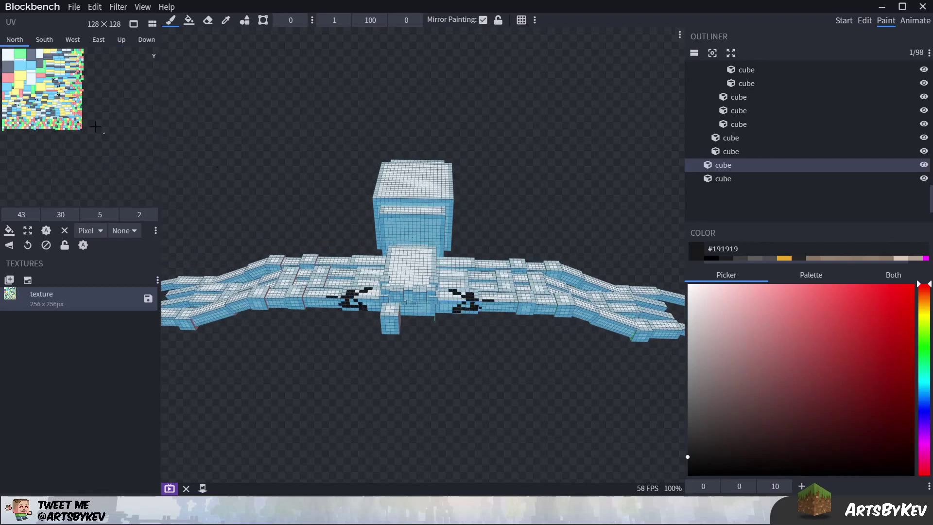
scroll(95, 126, "up", 6)
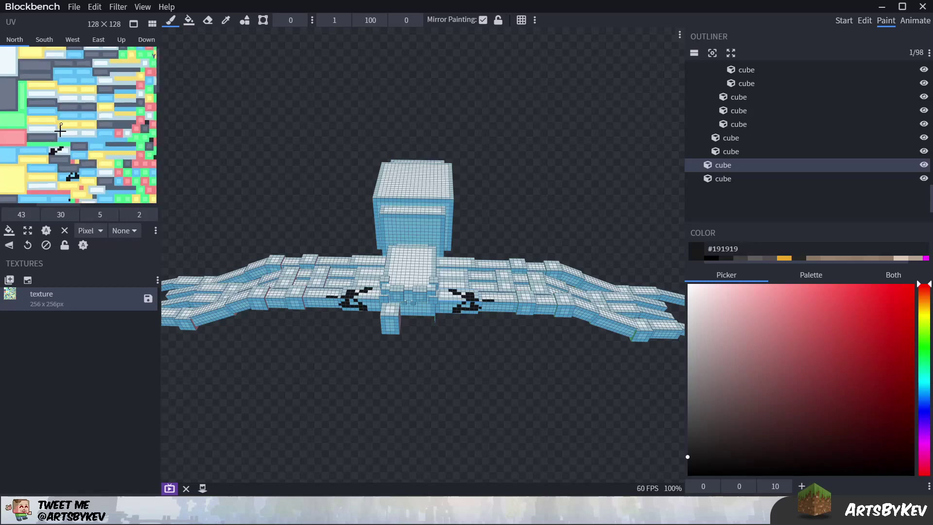
scroll(60, 130, "up", 3)
key("ctrl+z")
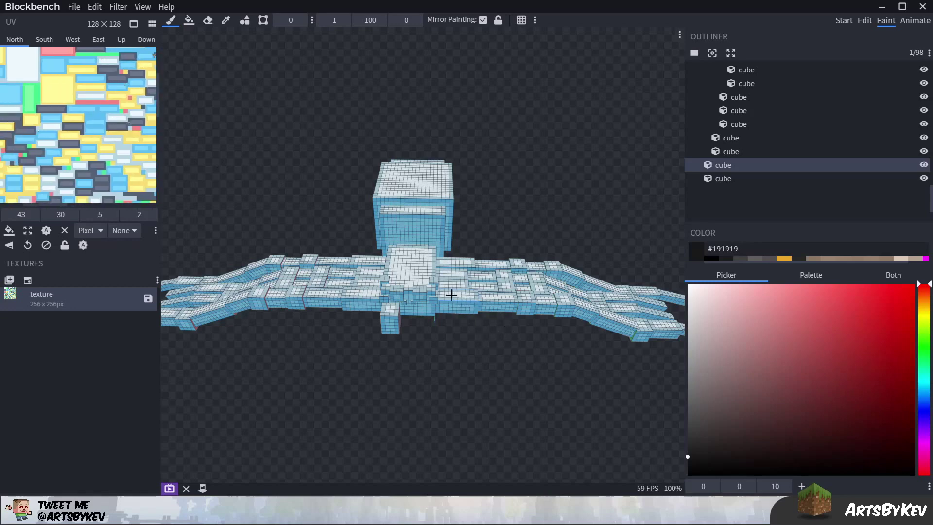
- Try a mirrored brush stroke on the front legs, undo it, and disable Mirror Painting
left_click_drag(450, 295, 480, 297)
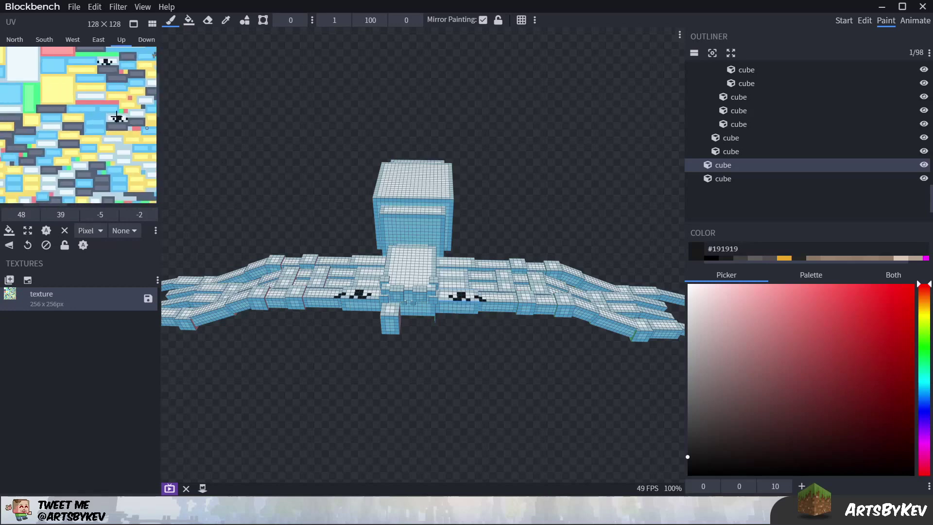
key("ctrl+z")
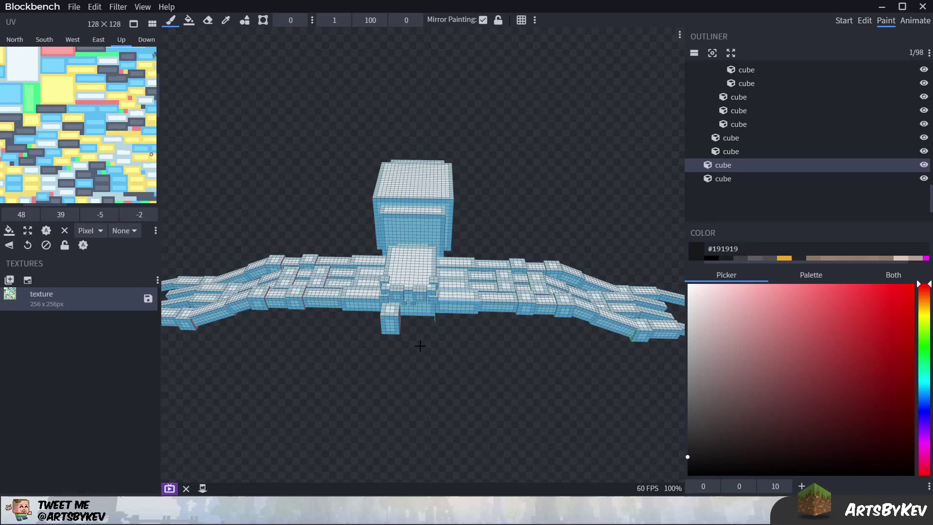
left_click_drag(420, 346, 483, 371)
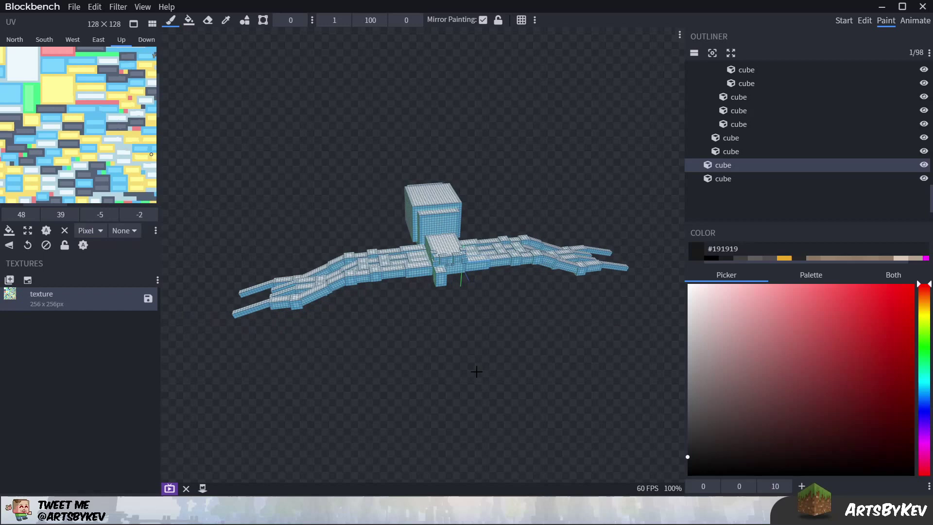
left_click(483, 20)
mouse_move(535, 146)
left_mouse_down()
mouse_move(553, 173)
mouse_move(525, 153)
left_mouse_up()
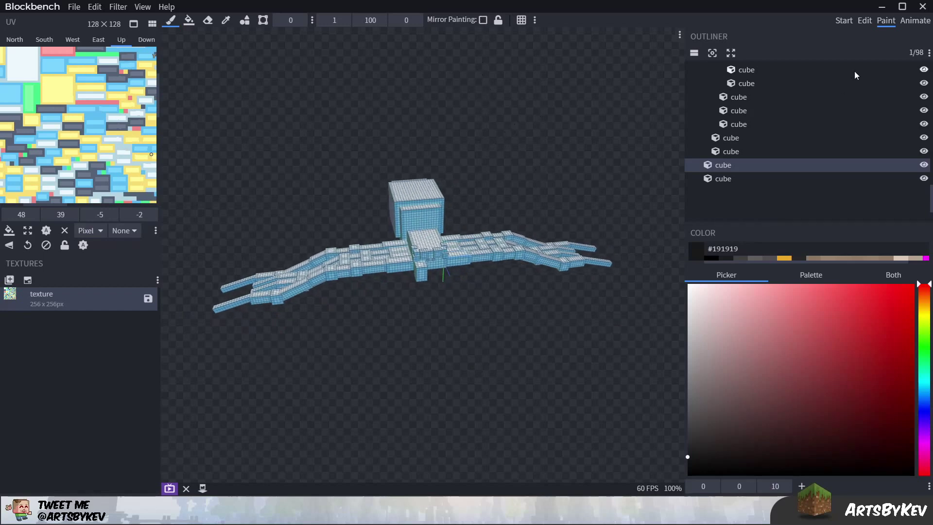
- Return to Edit mode, delete the existing texture, and clear the selection
left_click(864, 20)
left_click_drag(544, 316, 544, 340)
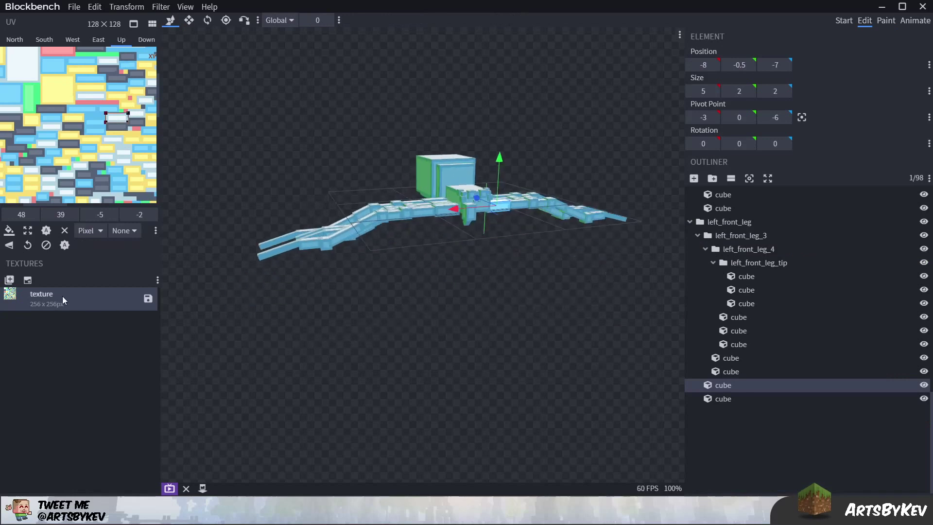
right_click(62, 295)
left_click(87, 394)
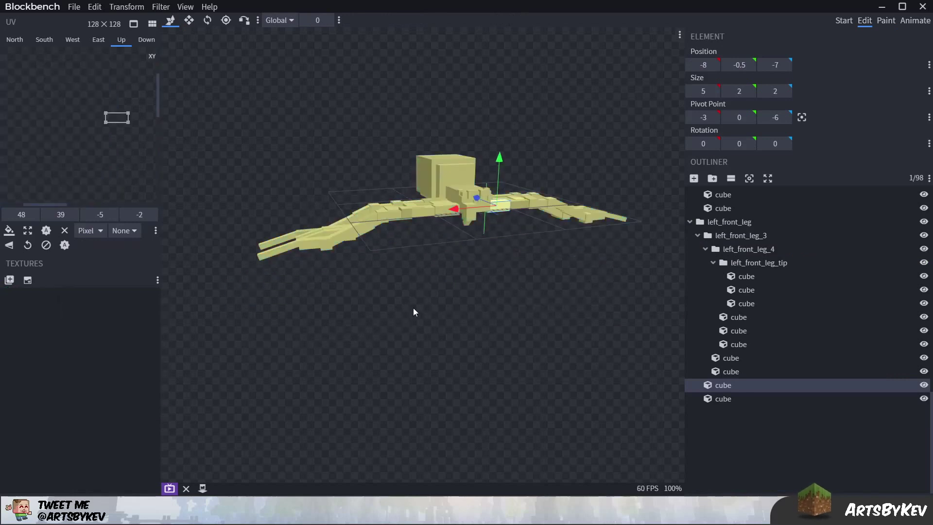
left_click(671, 436)
- Delete the left_front_leg and left_front_mid_leg groups from the model
left_click(690, 222)
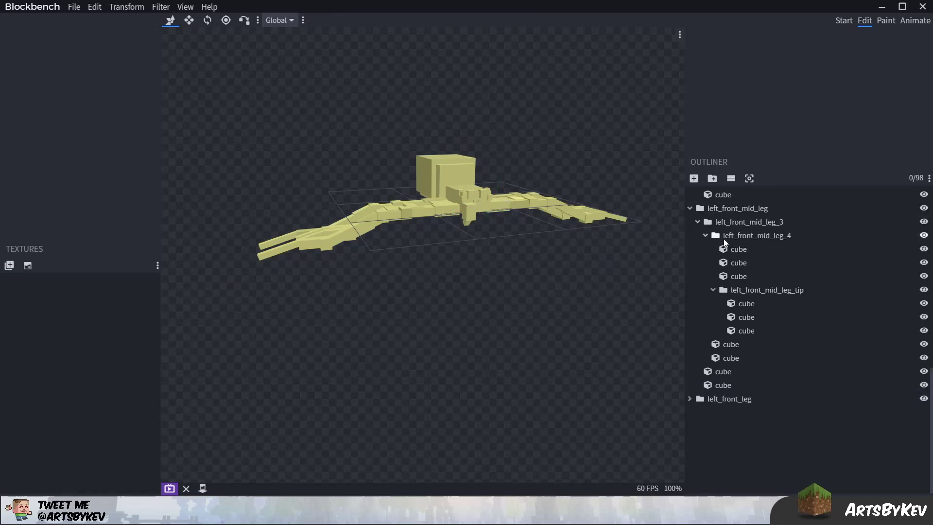
left_click(715, 399)
key("Delete")
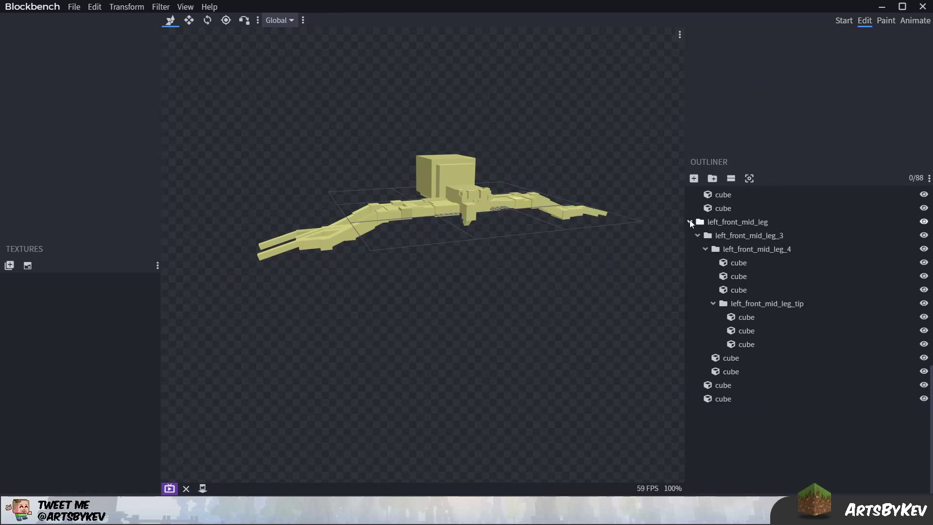
left_click(689, 221)
left_click(727, 397)
key("Delete")
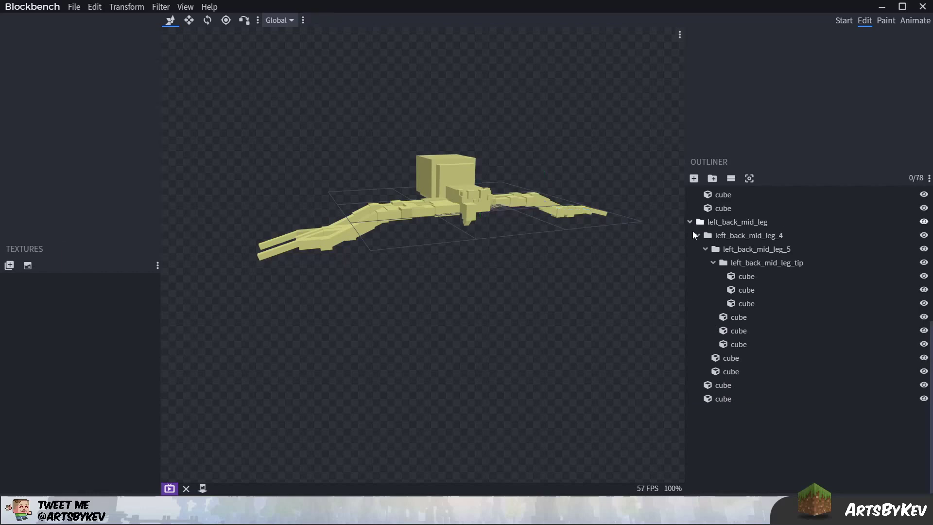
- Delete the left_back_mid_leg and left_back_leg groups from the model
left_click(689, 221)
left_click(727, 399)
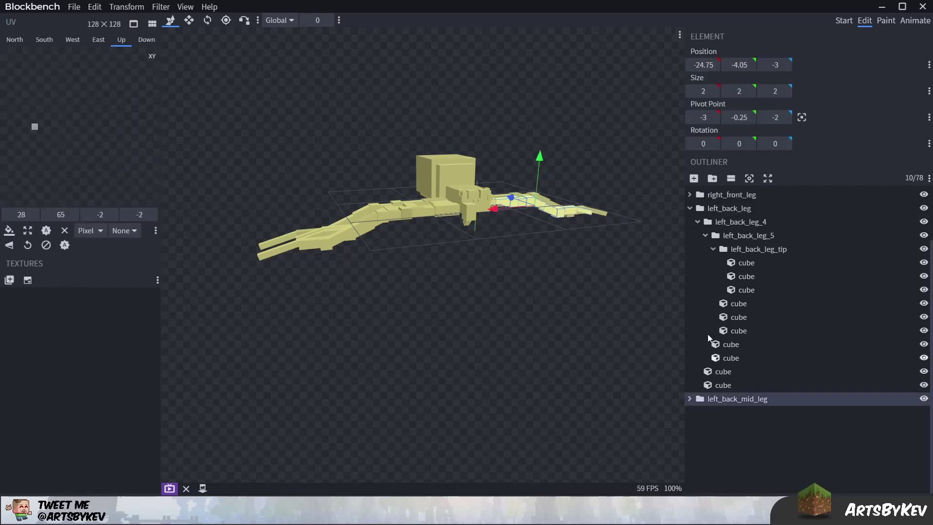
key("Delete")
left_click(689, 222)
left_click(719, 272)
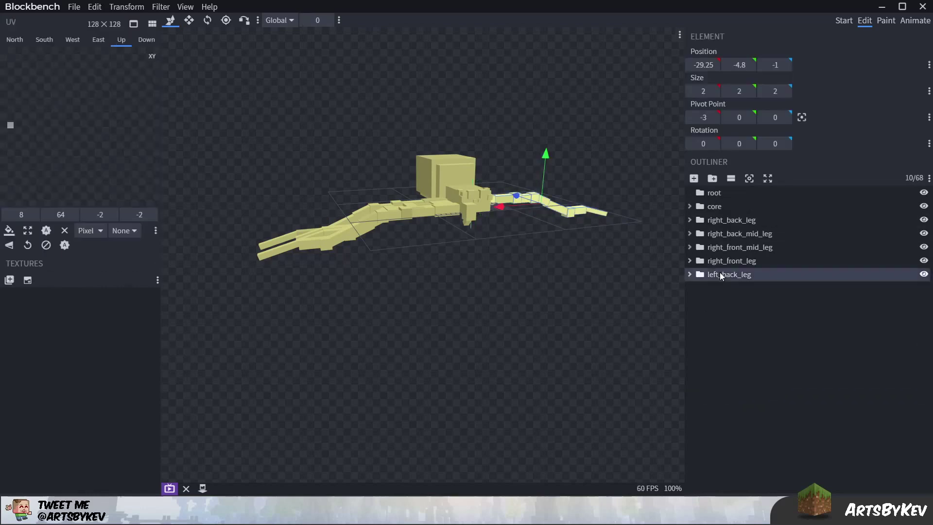
key("Delete")
left_click_drag(607, 301, 512, 360)
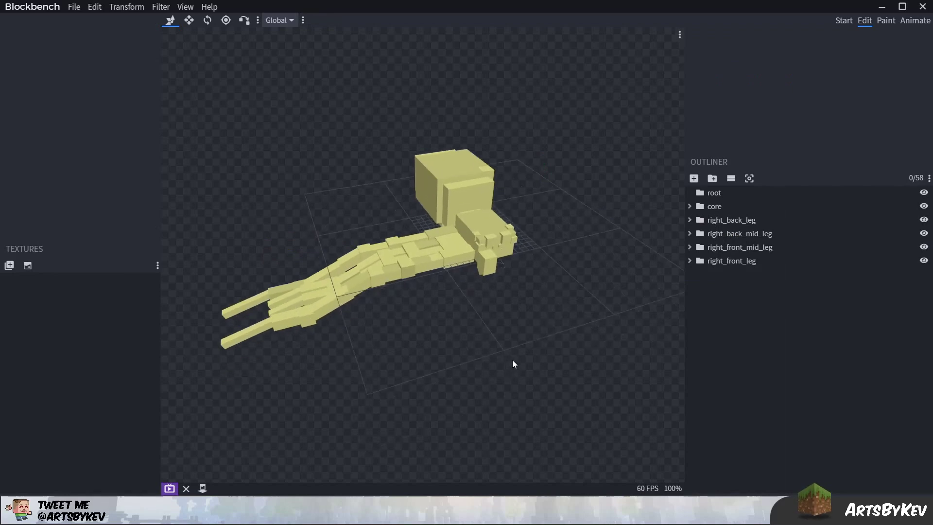
- Create a template texture named spider with power-of-2 size, Box UV and padding off, and a resolution of 32
left_click(27, 265)
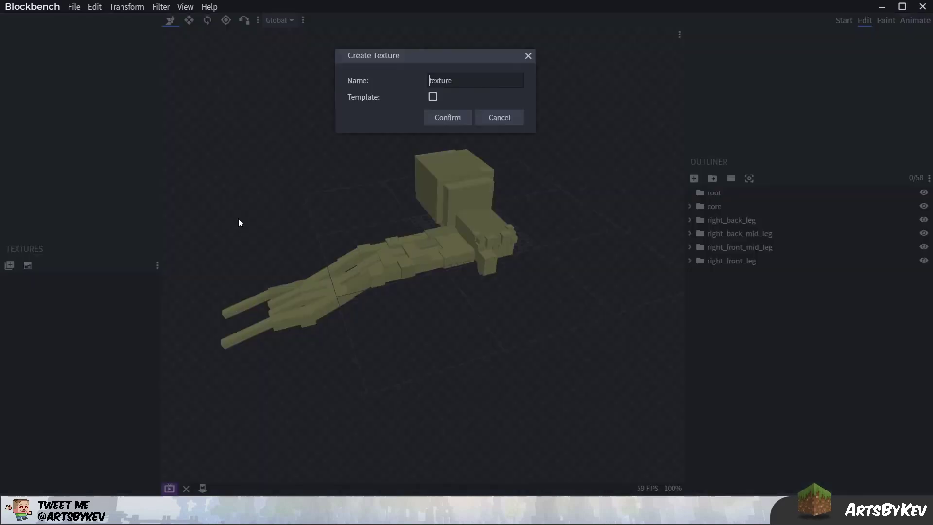
left_click(432, 98)
double_click(440, 80)
type("spider")
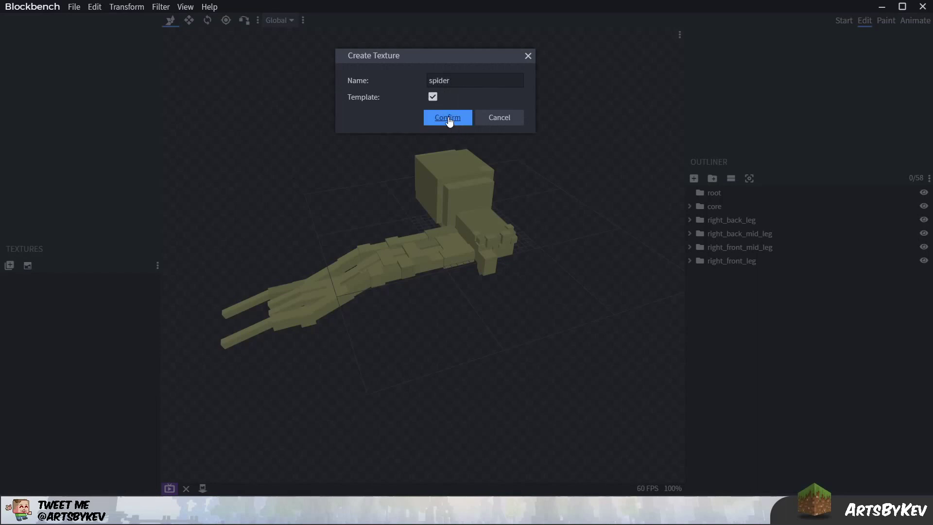
left_click(447, 117)
left_click(472, 146)
left_click(469, 171)
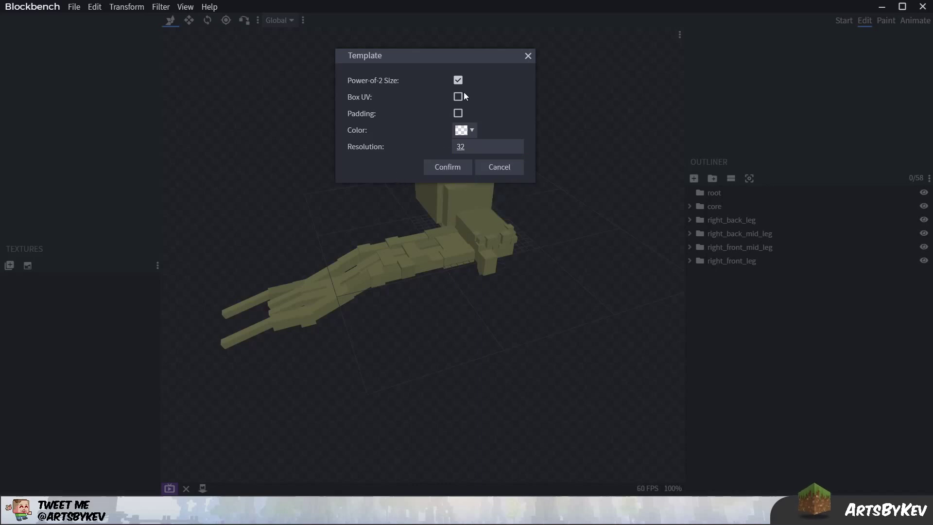
left_click(448, 167)
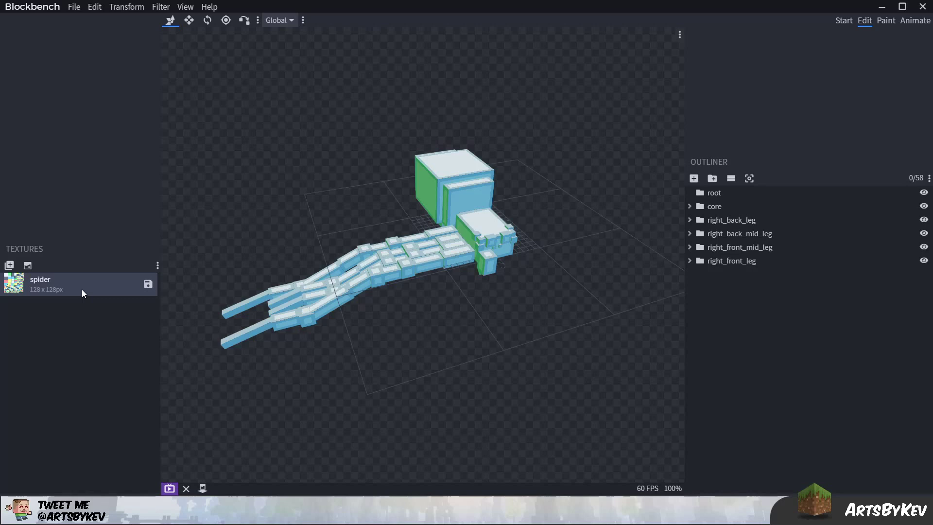
- Inspect the spider texture's UV layout in Paint mode and return to Edit mode
left_click(885, 21)
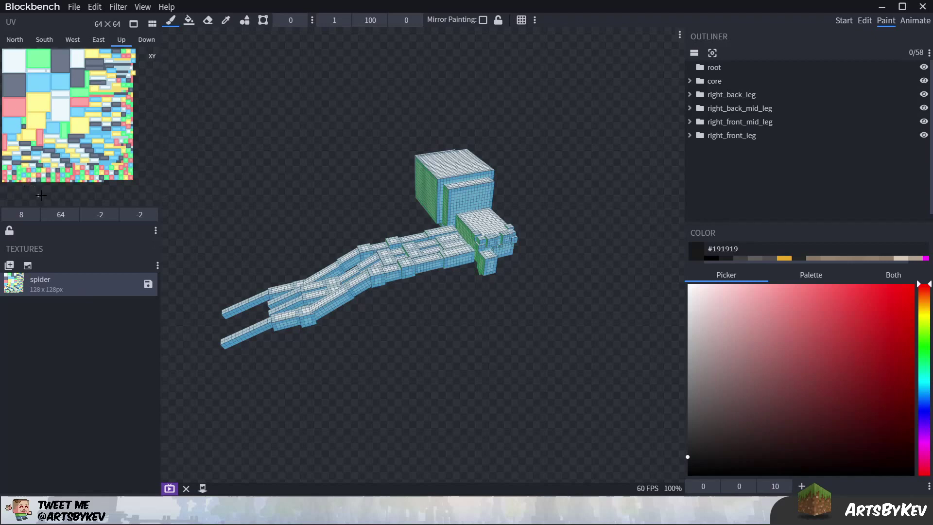
mouse_move(46, 197)
left_mouse_down()
mouse_move(117, 201)
mouse_move(150, 153)
mouse_move(114, 200)
left_mouse_up()
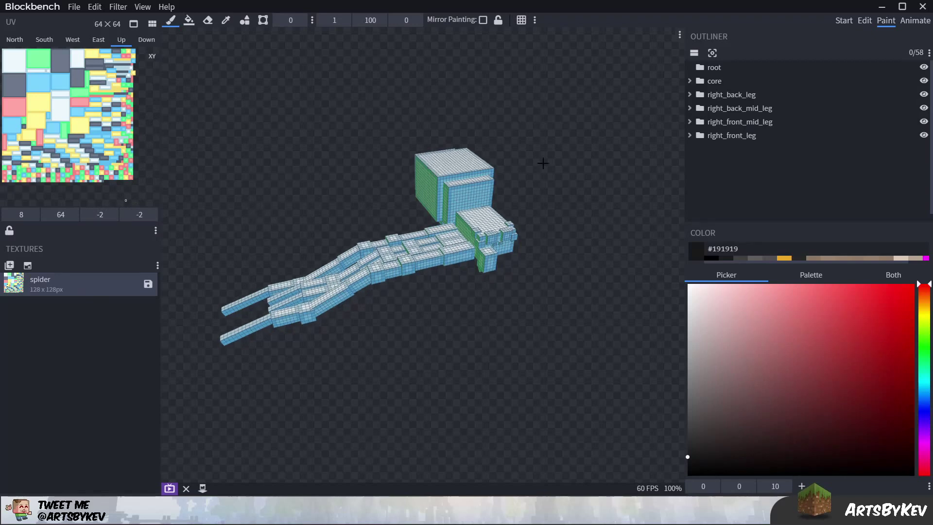
left_click(863, 21)
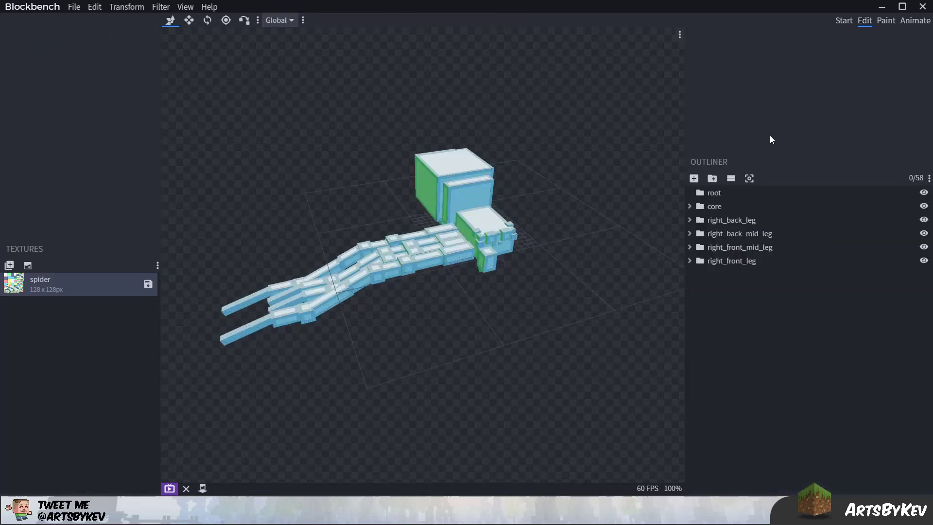
- Duplicate the right_back_leg group and flip the copy along X to form the left back leg
left_click(724, 219)
left_click_drag(583, 303, 537, 308)
key("ctrl+d")
left_click(126, 7)
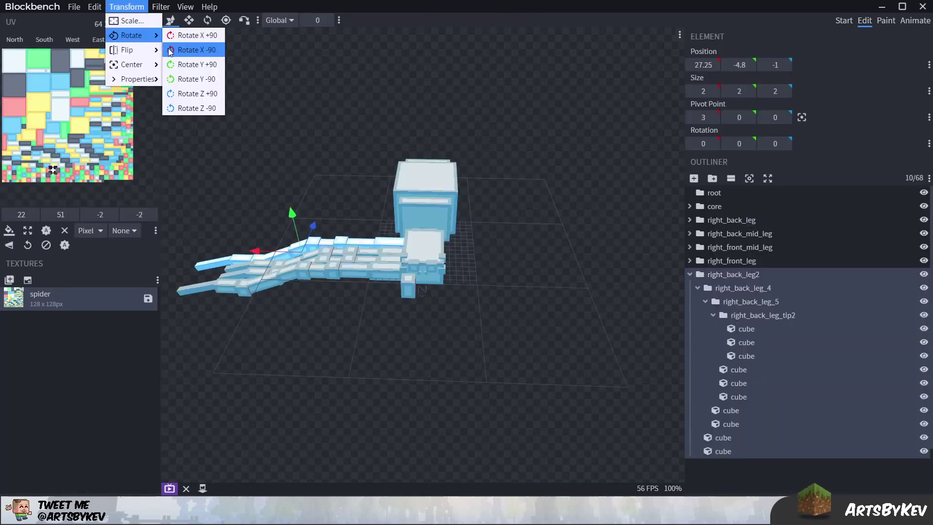
mouse_move(131, 48)
left_click(185, 48)
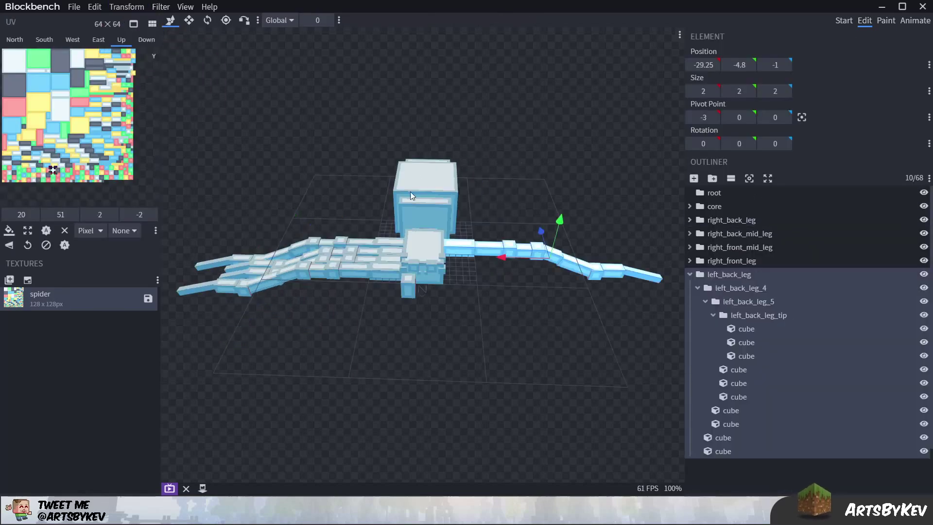
- Duplicate the right_back_mid_leg group and flip the copy along X to form the left back middle leg
left_click(689, 274)
left_click(713, 234)
key("ctrl+d")
left_click(126, 7)
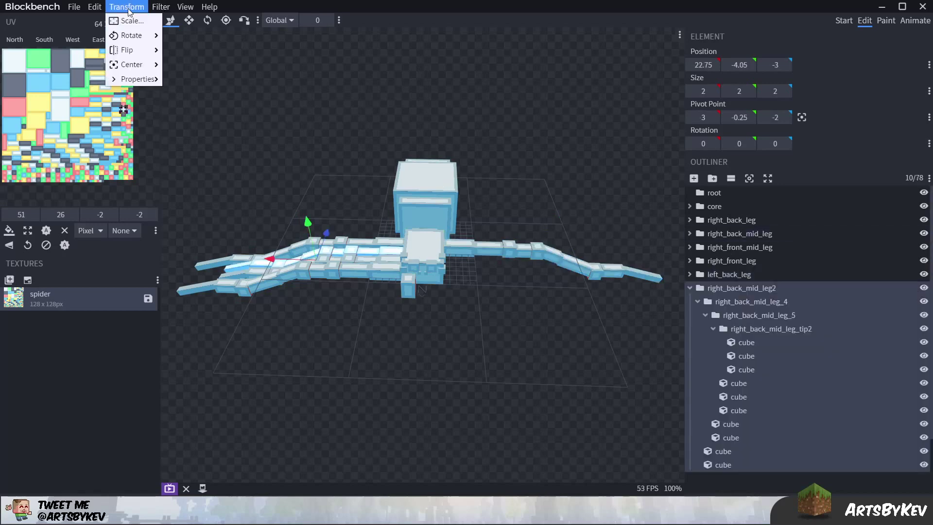
mouse_move(131, 50)
left_click(186, 49)
- Duplicate the right_front_mid_leg group and flip the copy along X to form the left front middle leg
left_click(755, 248)
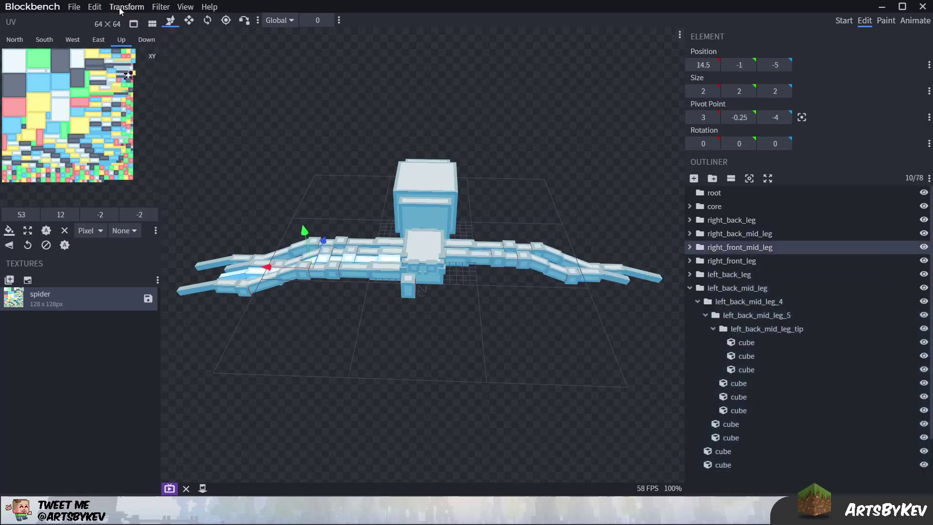
key("ctrl+d")
left_click(126, 6)
left_click(186, 49)
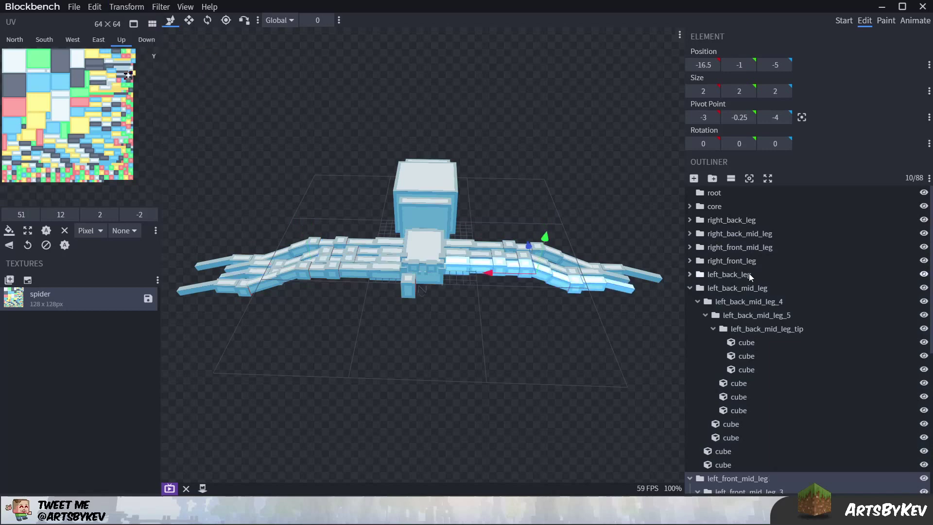
- Duplicate the right_front_leg group and flip the copy along X to form the left front leg
left_click(731, 260)
key("ctrl+d")
left_click(127, 7)
mouse_move(131, 49)
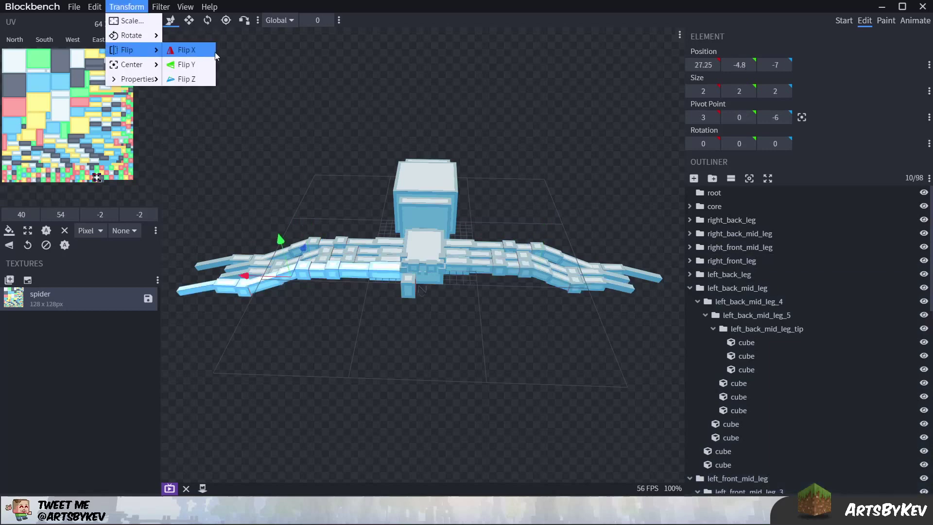
left_click(204, 51)
- Collapse the left_back_mid_leg, left_front_mid_leg and left_front_leg groups in the outliner and clear the selection
left_click(699, 288)
left_click(689, 287)
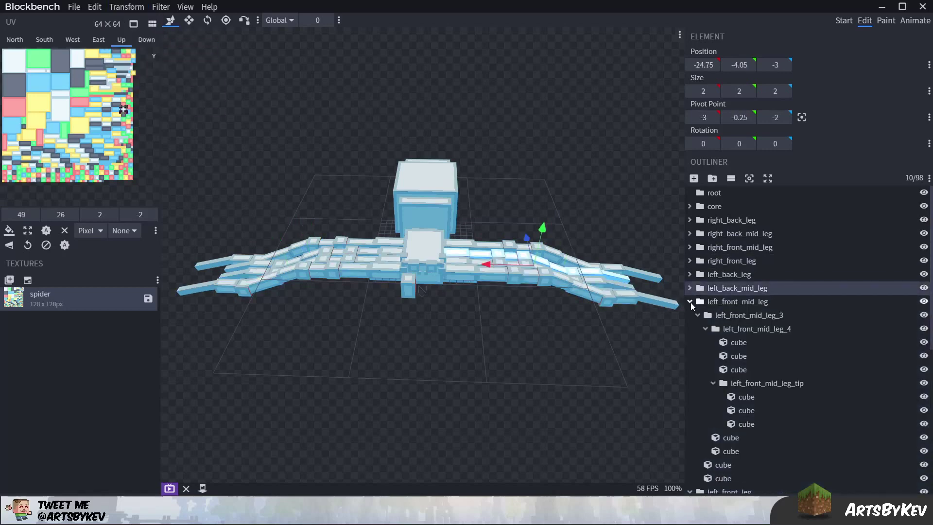
left_click(689, 301)
left_click(690, 315)
left_click(697, 346)
left_click_drag(582, 392, 624, 389)
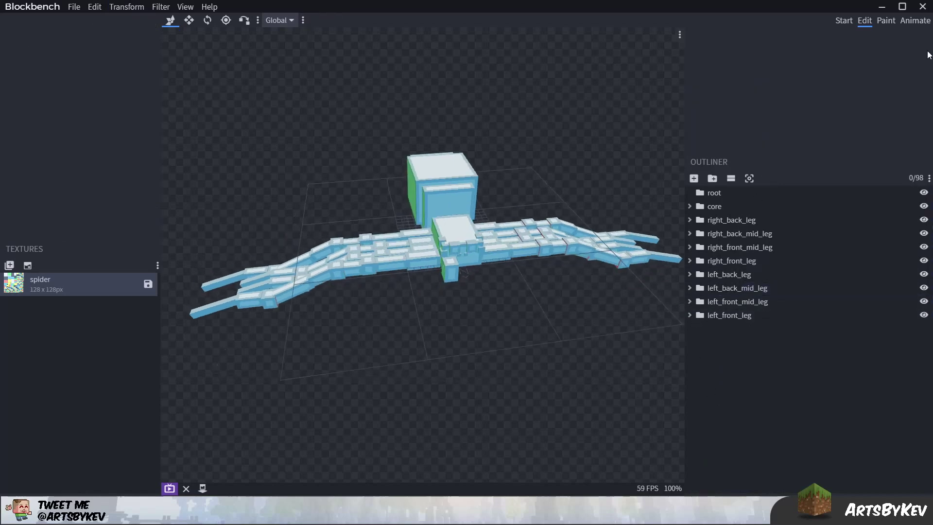
- Switch to Paint mode and brush #191919 test strokes on the inner part of the right front leg
left_click(886, 21)
scroll(377, 282, "up", 3)
mouse_move(376, 282)
left_mouse_down()
mouse_move(391, 322)
mouse_move(335, 262)
mouse_move(348, 262)
left_mouse_up()
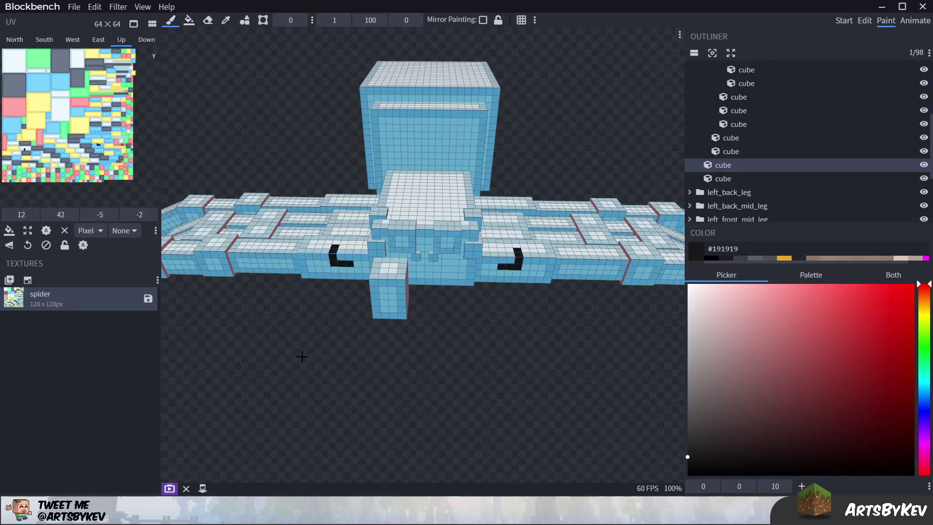
left_click_drag(302, 356, 319, 371)
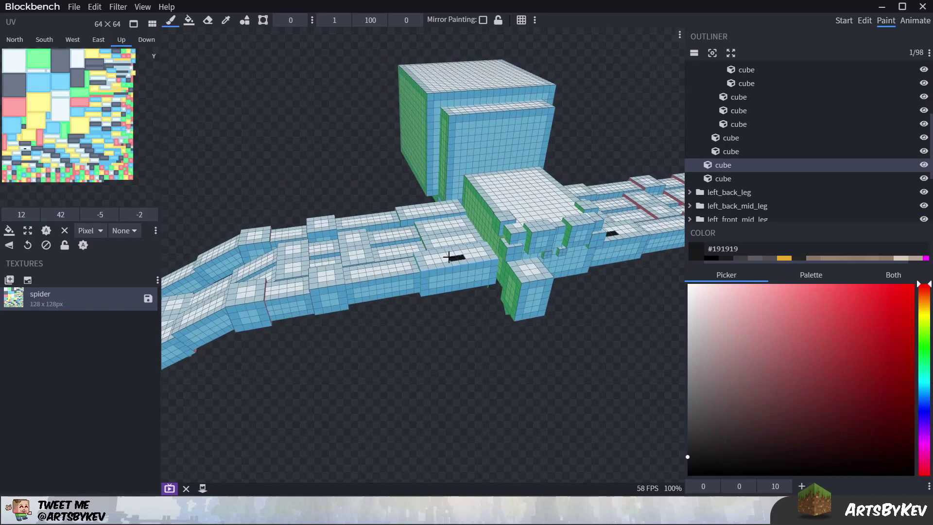
left_click_drag(448, 256, 469, 259)
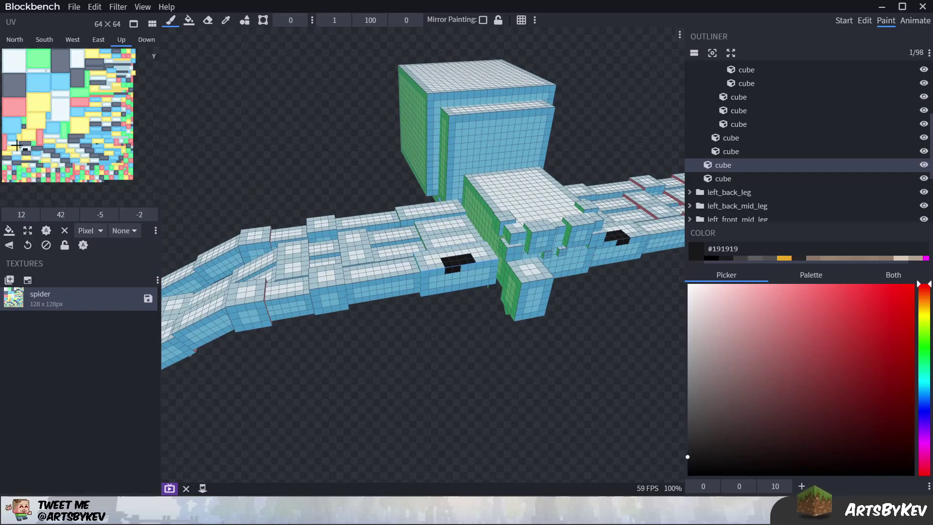
- Undo the test strokes, try another brush stroke on top of the same leg part, and undo it
key("ctrl+z")
left_click_drag(466, 257, 442, 255)
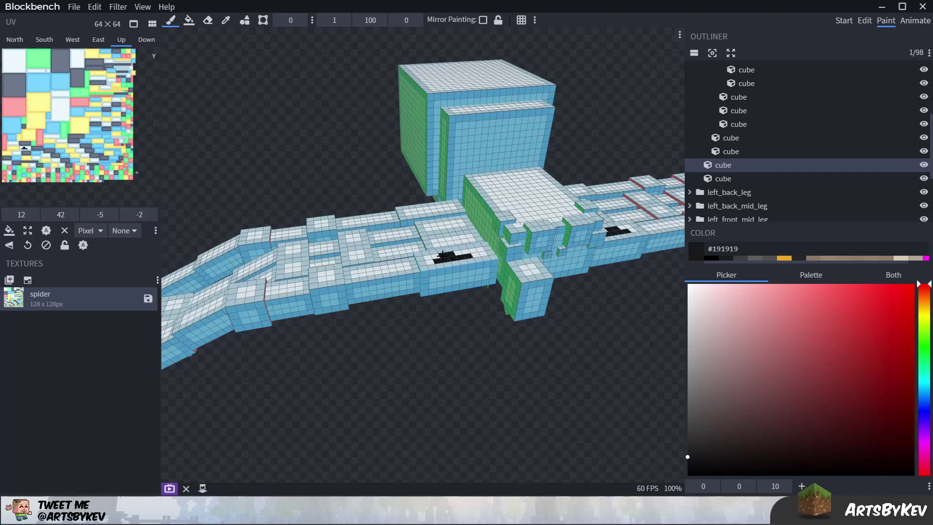
scroll(443, 256, "down", 3)
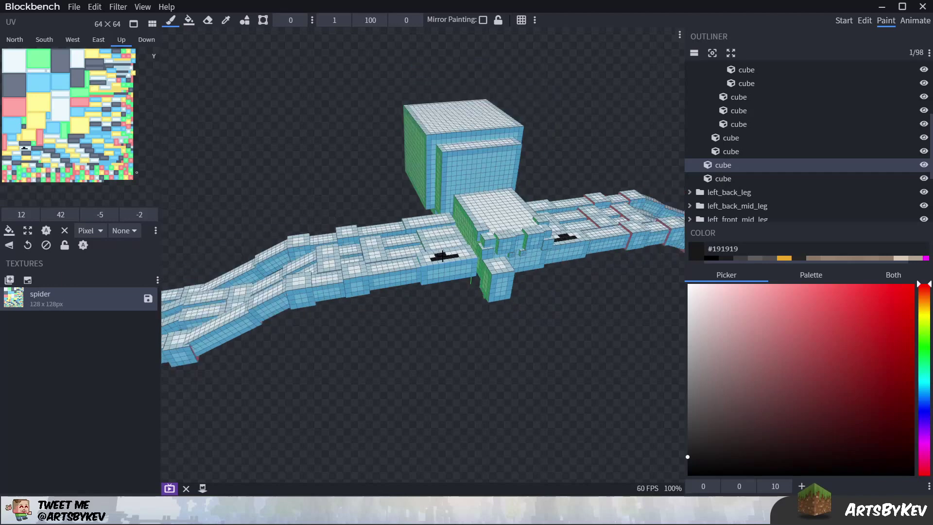
mouse_move(436, 305)
left_mouse_down()
mouse_move(404, 317)
mouse_move(427, 320)
left_mouse_up()
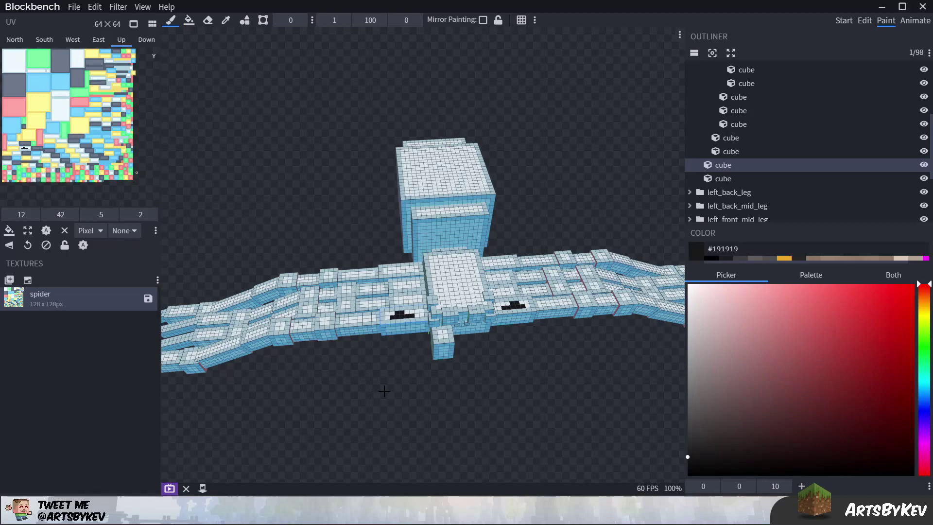
right_click_drag(384, 391, 399, 376)
key("ctrl+z")
- Try a long brush stroke along the right front leg and undo it
mouse_move(431, 308)
left_mouse_down()
mouse_move(297, 310)
mouse_move(475, 375)
mouse_move(362, 382)
mouse_move(520, 374)
mouse_move(513, 358)
mouse_move(489, 364)
left_mouse_up()
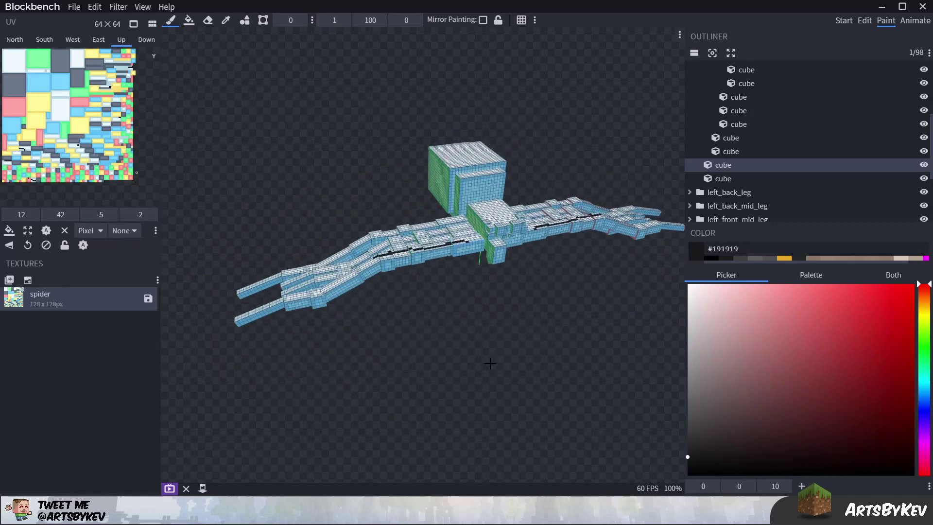
key("ctrl+z")
left_click_drag(549, 377, 529, 350)
scroll(529, 350, "up", 2)
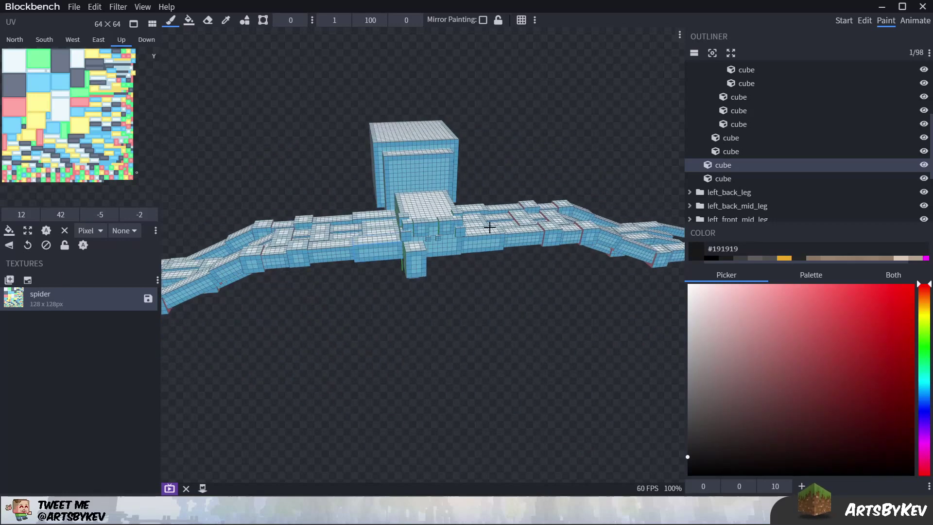
- Switch to Edit mode, clear the selection and collapse the right leg groups in the outliner
left_click_drag(552, 289, 463, 286)
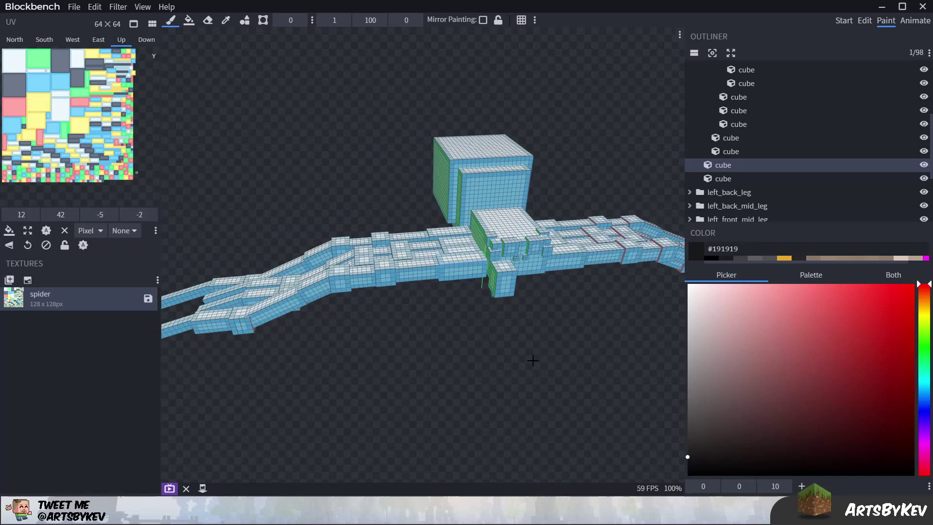
left_click_drag(532, 360, 487, 348)
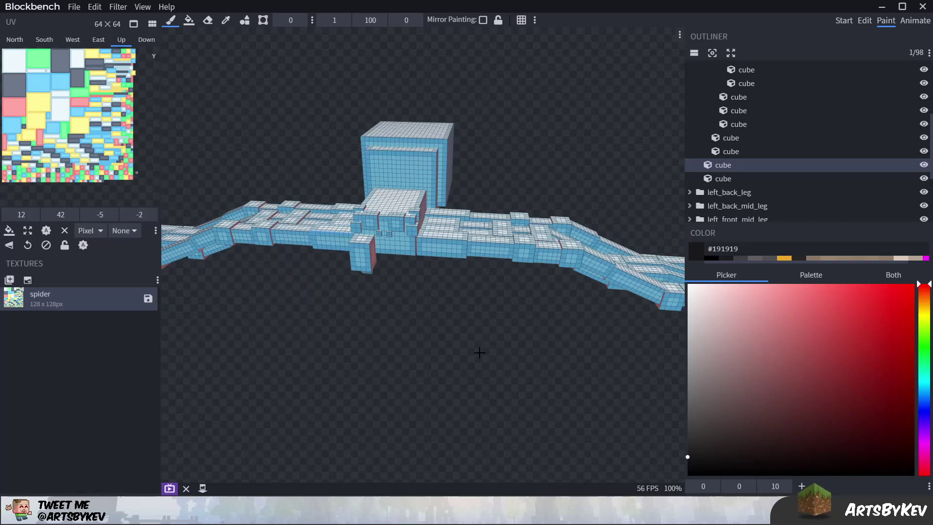
left_click_drag(479, 352, 486, 350)
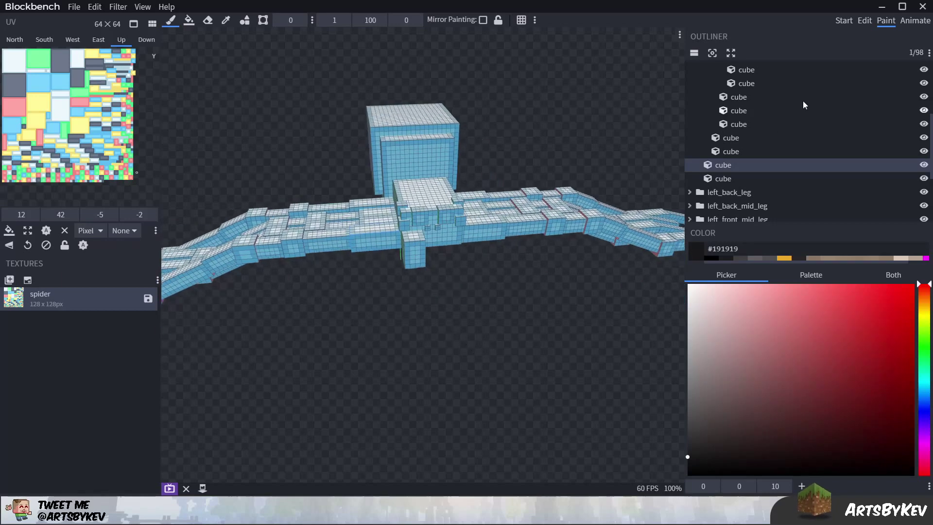
left_click(864, 20)
left_click(747, 450)
left_click_drag(515, 387, 500, 364)
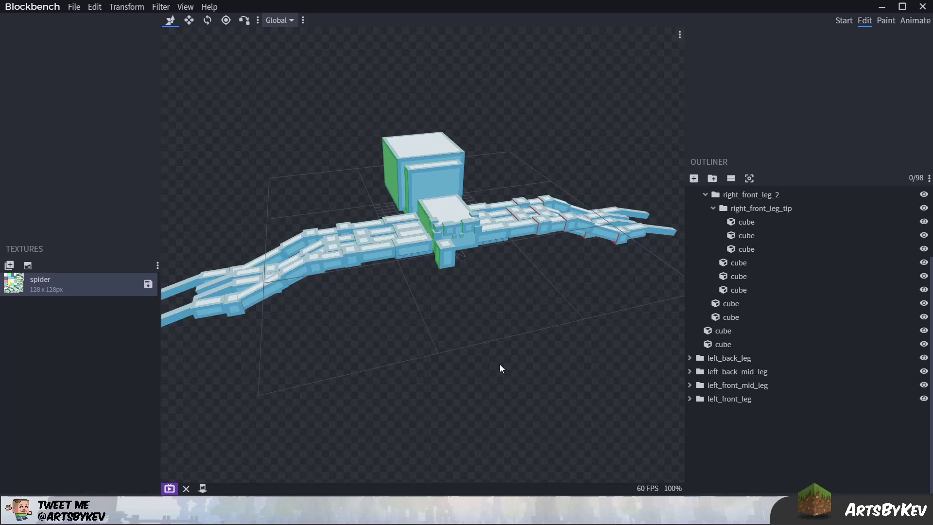
left_click_drag(431, 370, 510, 345)
scroll(768, 276, "up", 1)
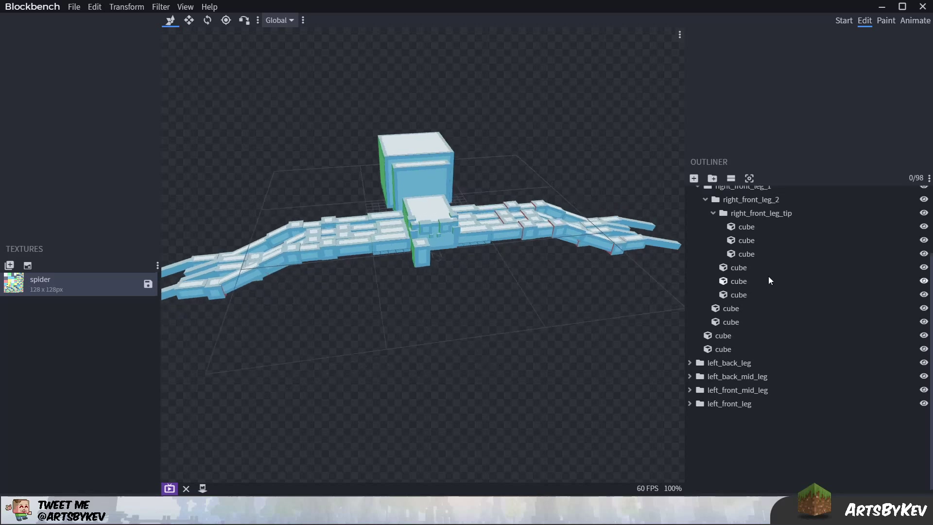
scroll(768, 276, "up", 2)
left_click(690, 261)
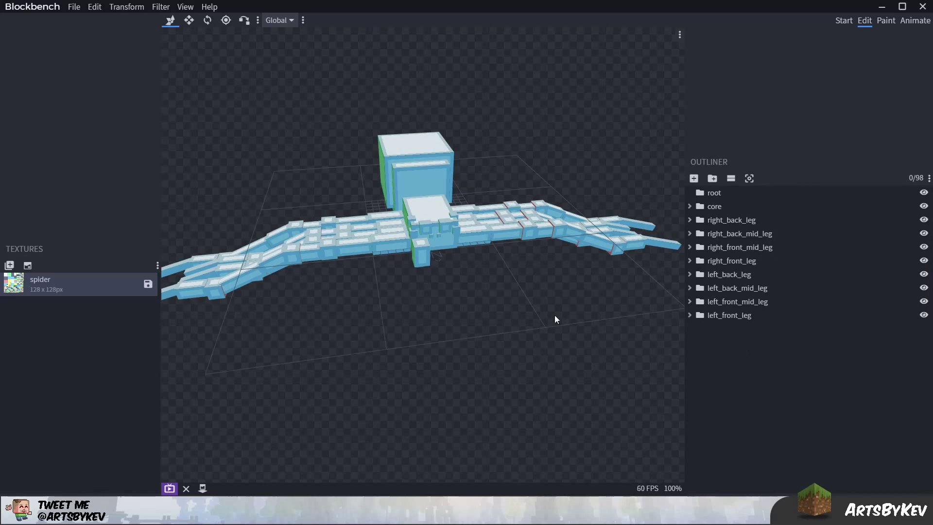
- Duplicate the right_fang group inside core and flip the copy along the X axis
mouse_move(556, 317)
left_mouse_down()
mouse_move(514, 315)
mouse_move(601, 325)
mouse_move(553, 323)
left_mouse_up()
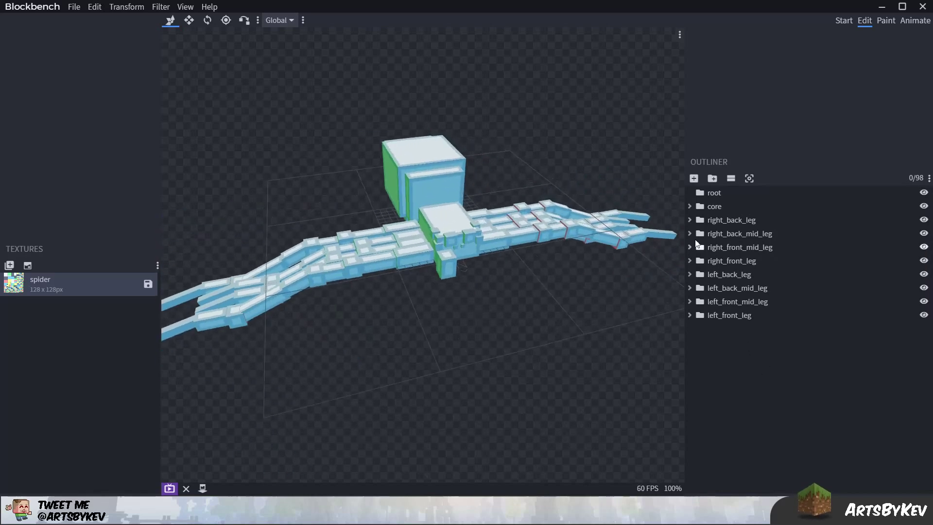
left_click(690, 206)
left_click(727, 219)
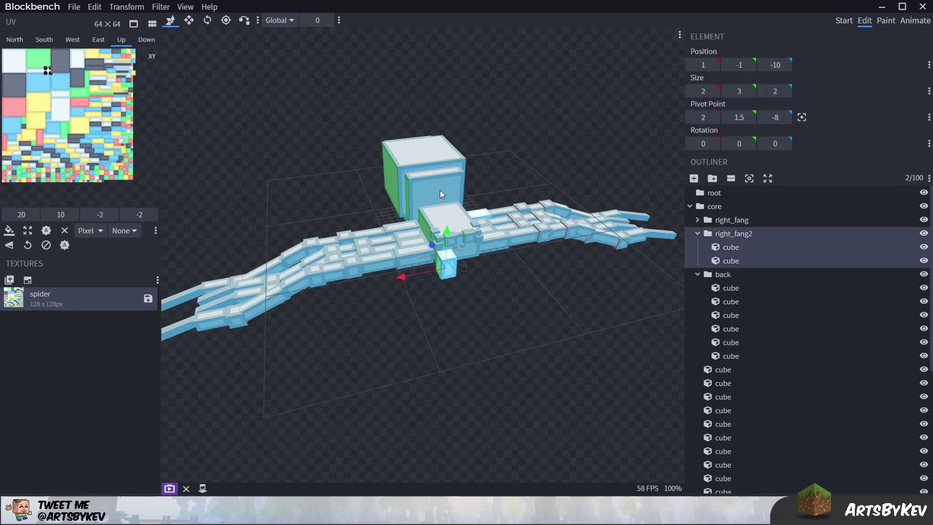
left_click(161, 7)
mouse_move(126, 7)
mouse_move(136, 50)
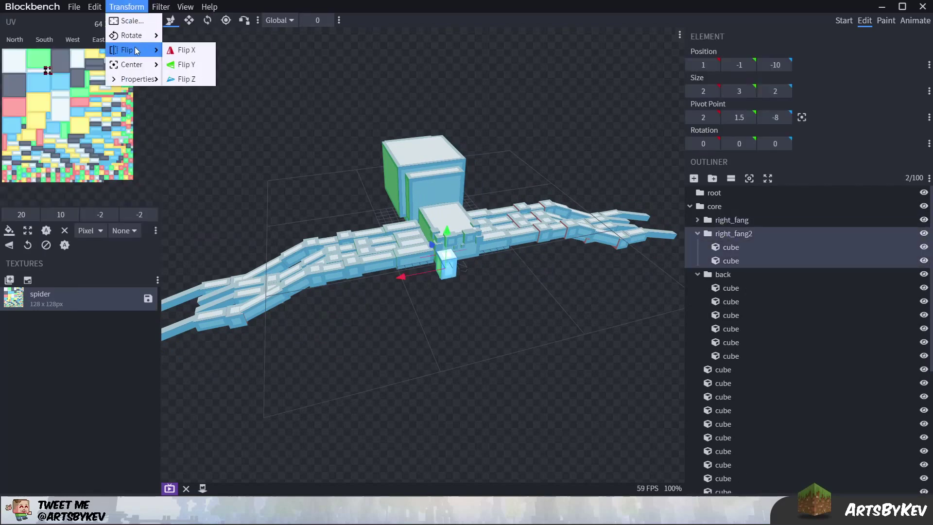
left_click(184, 49)
scroll(773, 321, "down", 5)
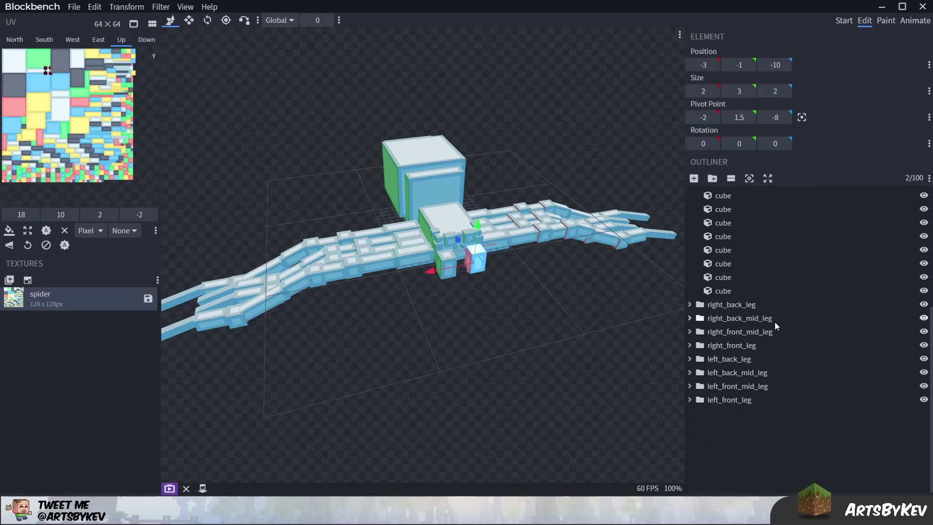
left_click(741, 456)
- In Paint mode, fill a face between the fangs and the adjacent front leg with #2a2929, with mirror painting on
left_click_drag(603, 381, 474, 340)
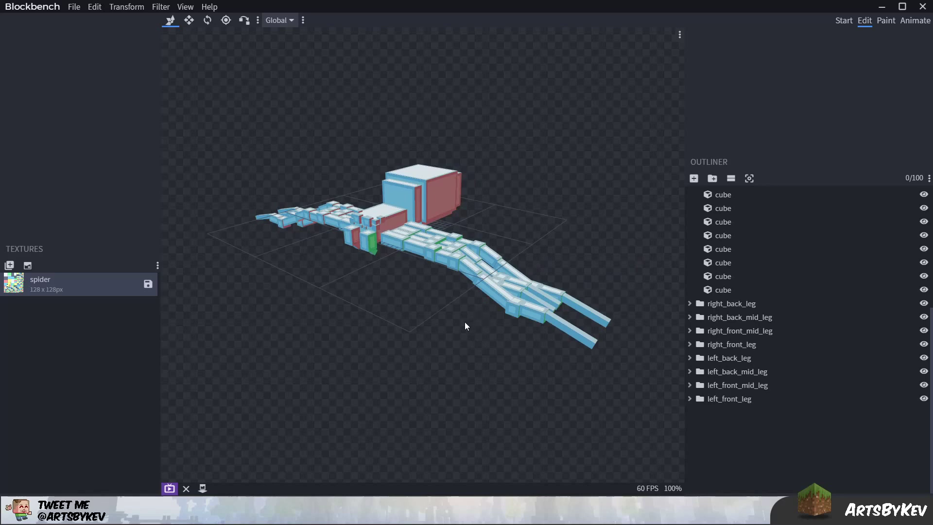
scroll(465, 322, "up", 1)
left_click_drag(456, 320, 448, 319)
scroll(445, 321, "up", 2)
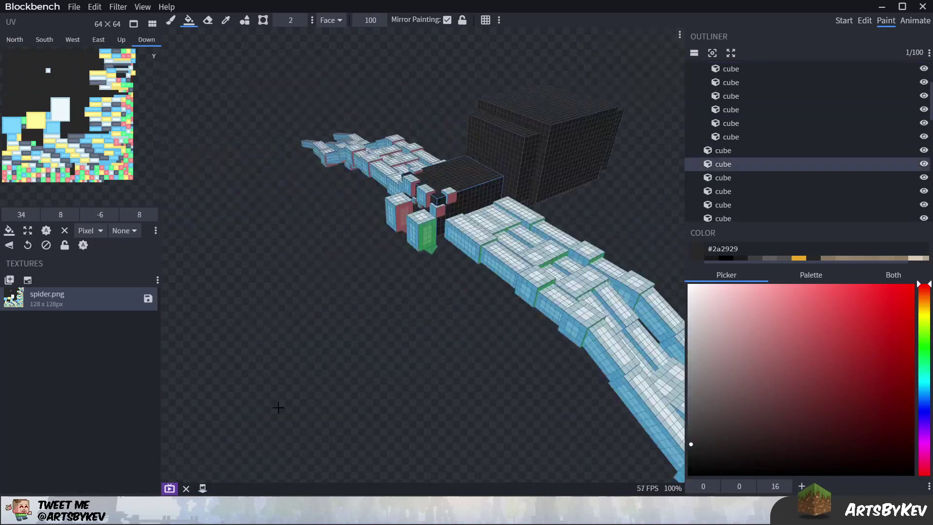
left_click(446, 222)
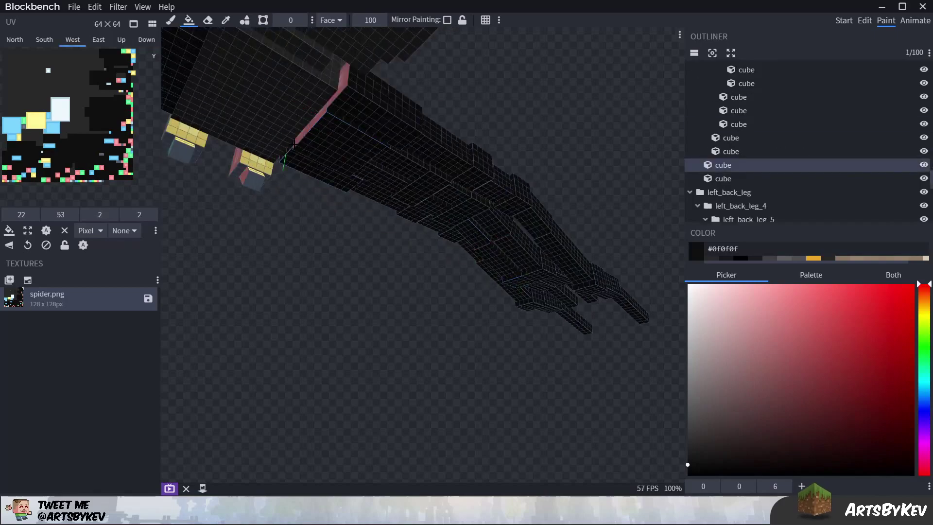
- Fill the leftover template-coloured faces at the leg bases and undersides with #0f0f0f, one face at a time
left_click(310, 127)
left_click(329, 105)
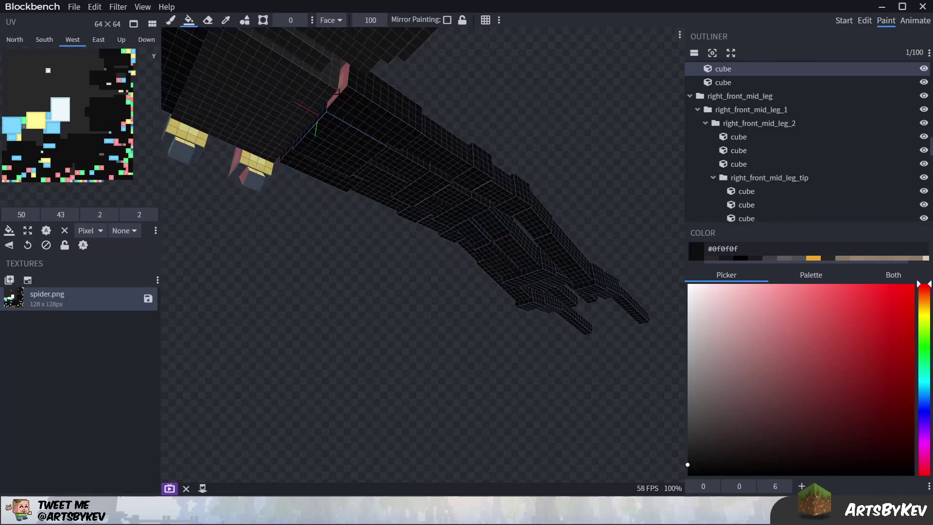
left_click(342, 77)
mouse_move(343, 291)
left_mouse_down()
mouse_move(439, 329)
mouse_move(272, 369)
left_mouse_up()
left_click(304, 245)
left_click(363, 214)
left_click_drag(448, 248, 465, 363)
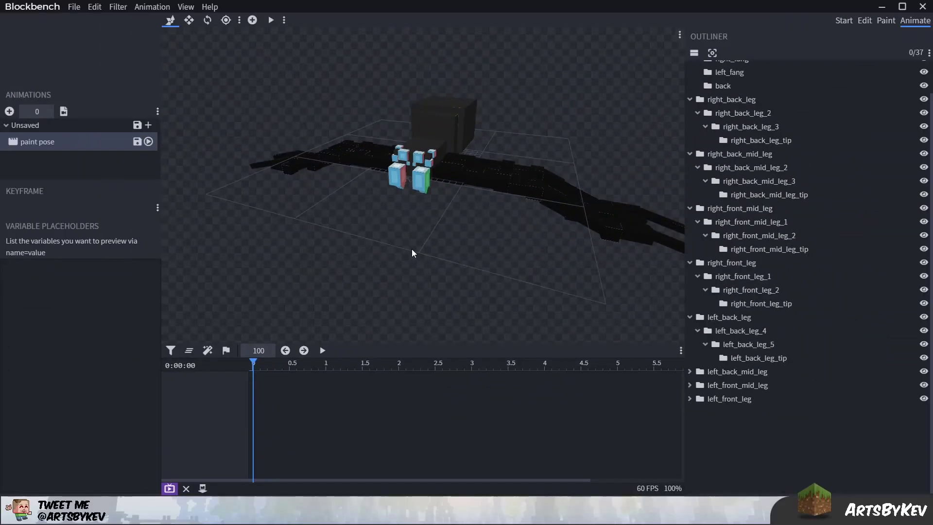
- Activate the Rotate tool for the paint pose animation, try rotating a leg bone and undo the changes
left_click_drag(425, 258, 393, 272)
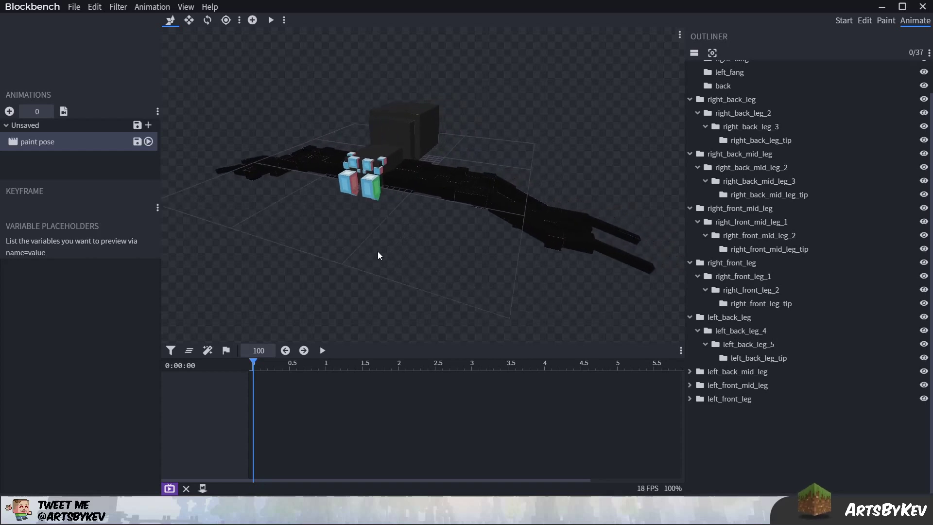
left_click_drag(379, 254, 492, 236)
left_click_drag(228, 168, 313, 154)
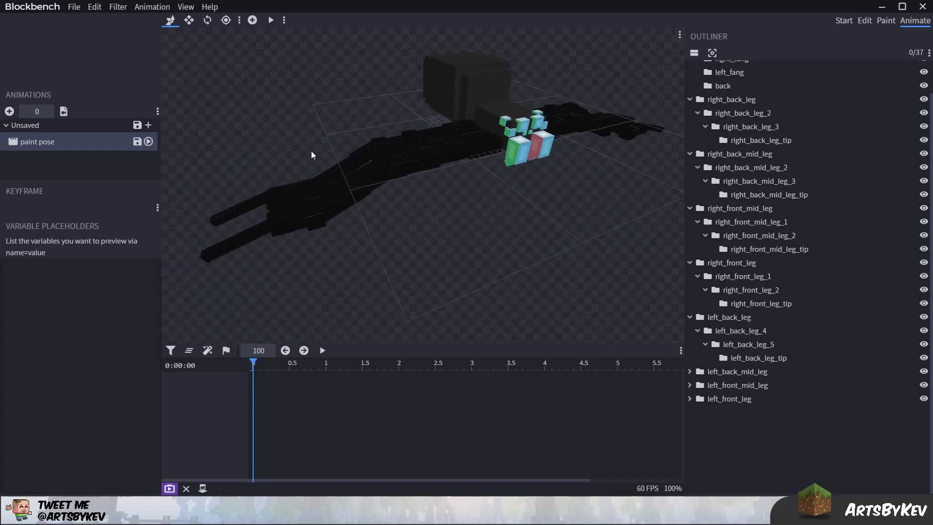
left_click(206, 22)
left_click_drag(347, 63, 396, 179)
left_click(412, 217)
left_click_drag(467, 221, 360, 200)
key("ctrl+z")
key("ctrl+z")
- Pose the right back leg in the paint pose animation, rotating right_back_leg to X 25, Y 40, Z 42.5
left_click(358, 155)
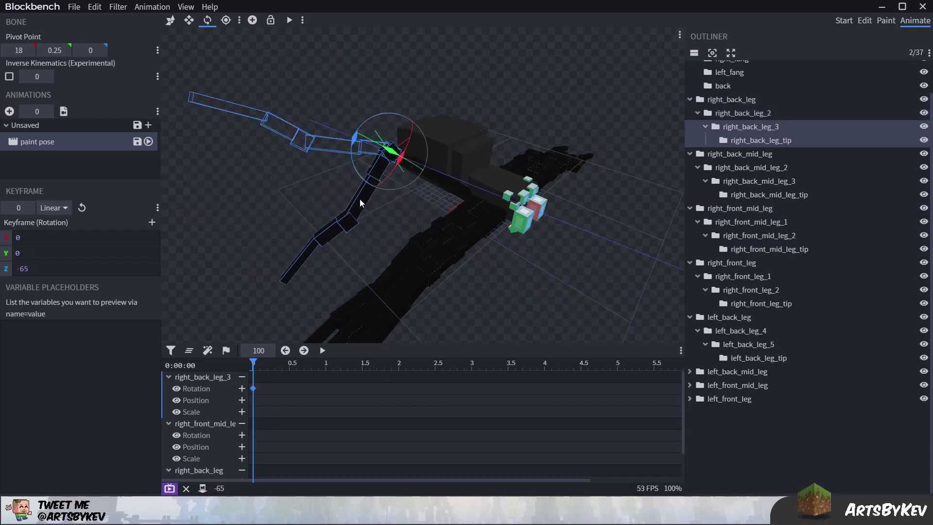
right_click_drag(287, 220, 310, 178)
left_click(347, 186)
left_click_drag(338, 150, 342, 195)
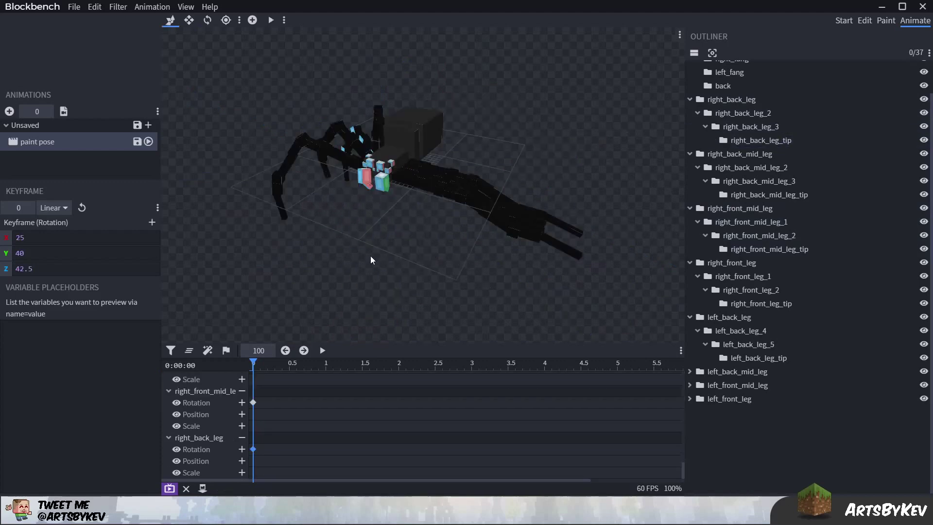
- Compare how the paint pose displays when moving between the Animate, Paint and Edit modes
left_click_drag(405, 240, 448, 224)
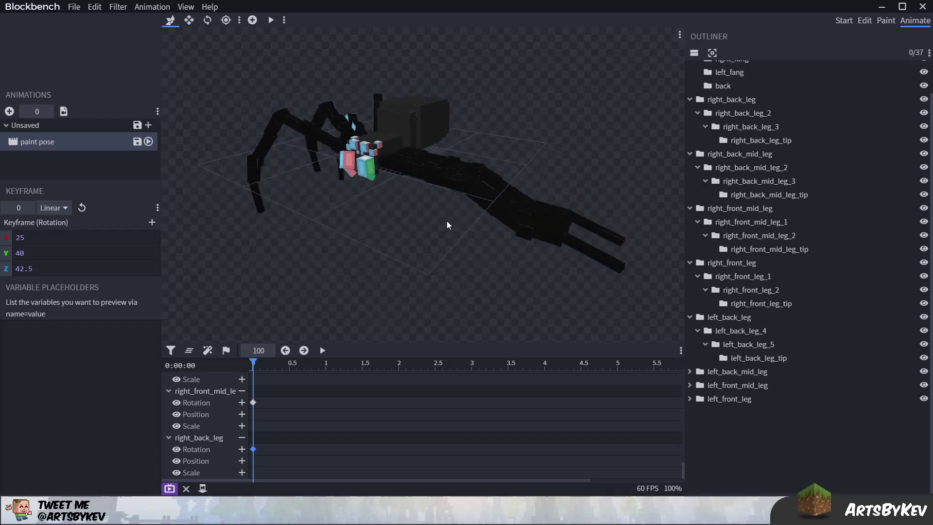
left_click(885, 20)
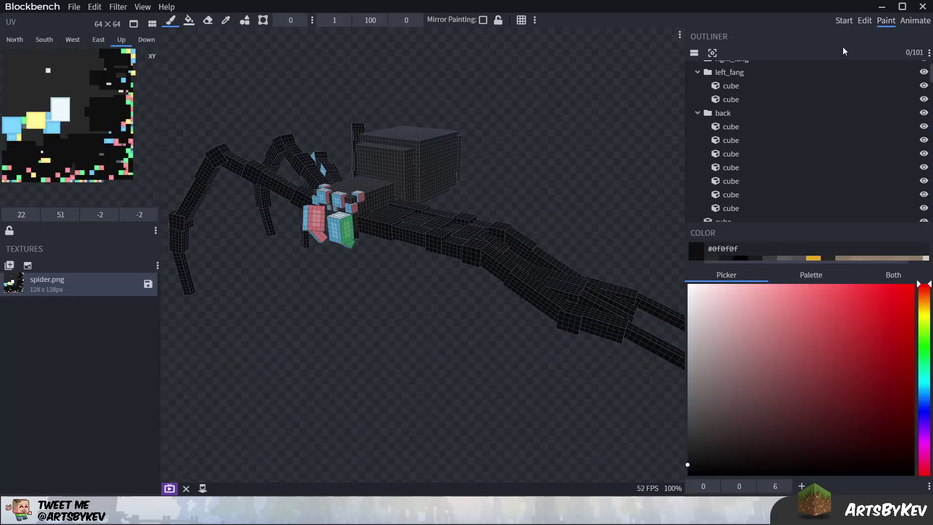
left_click(863, 20)
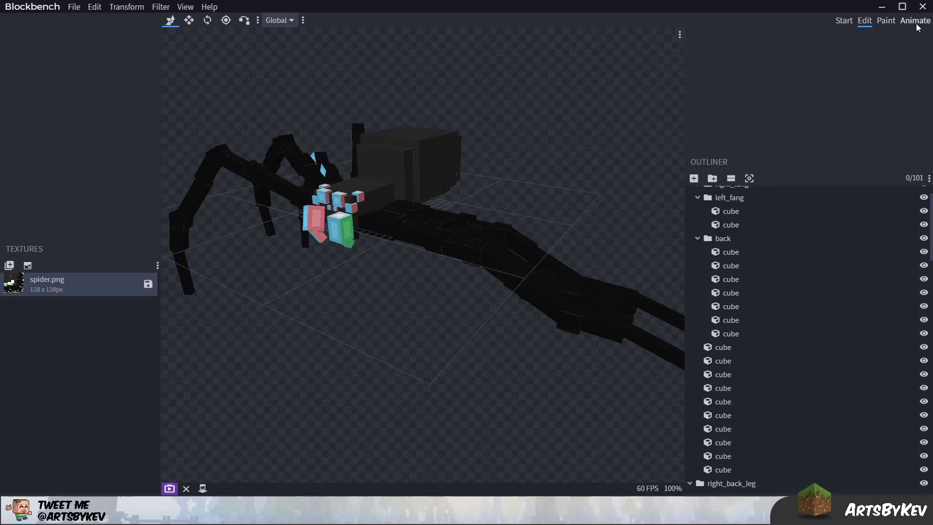
left_click_drag(460, 174, 775, 96)
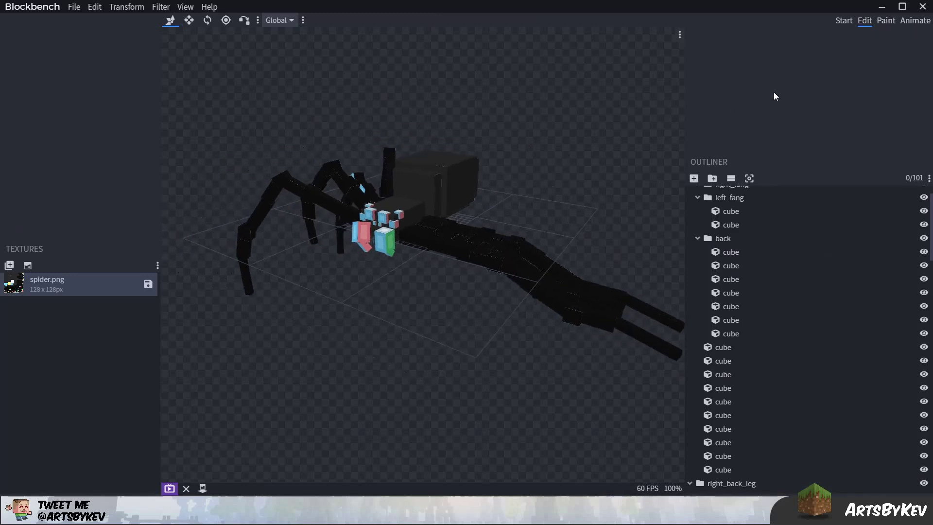
left_click(911, 22)
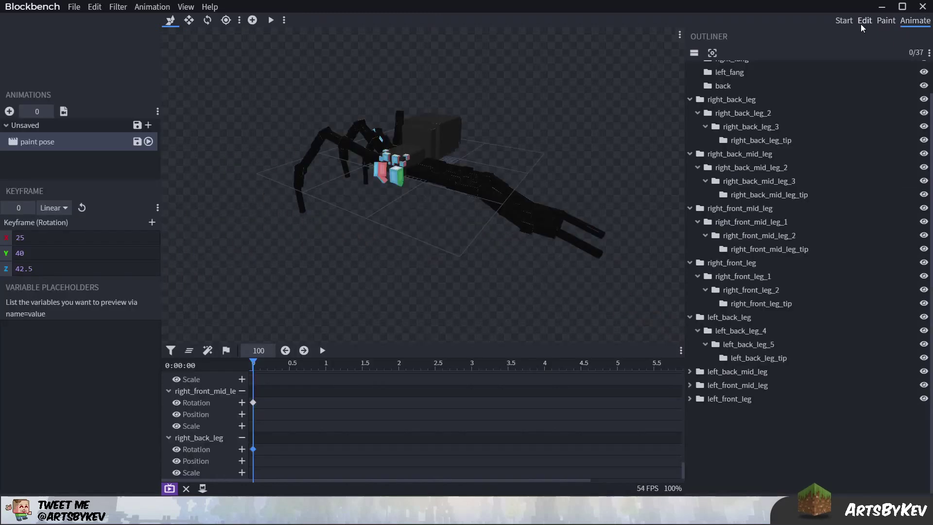
left_click(863, 22)
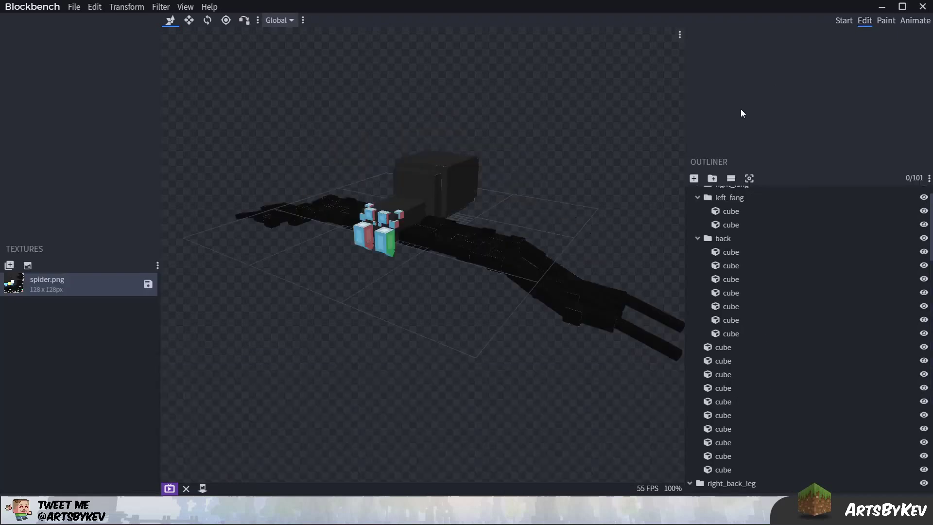
left_click_drag(544, 162, 644, 171)
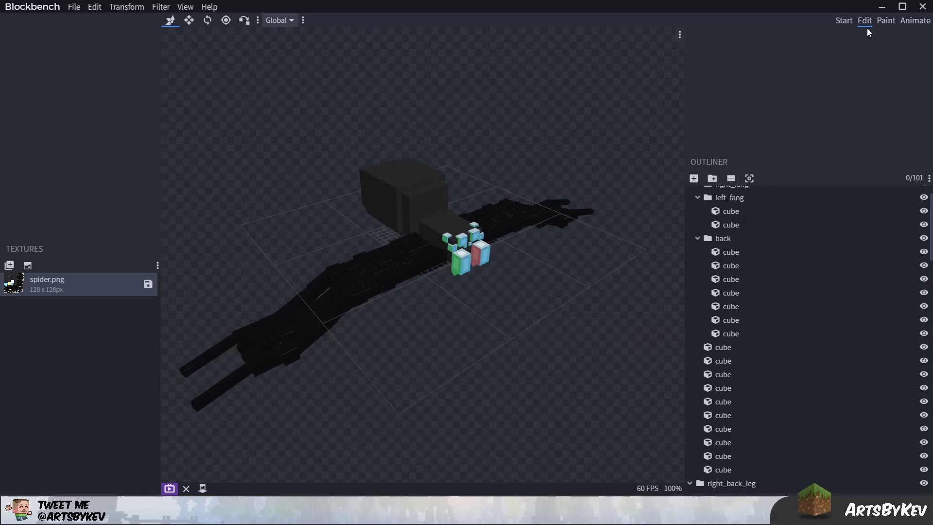
left_click(886, 21)
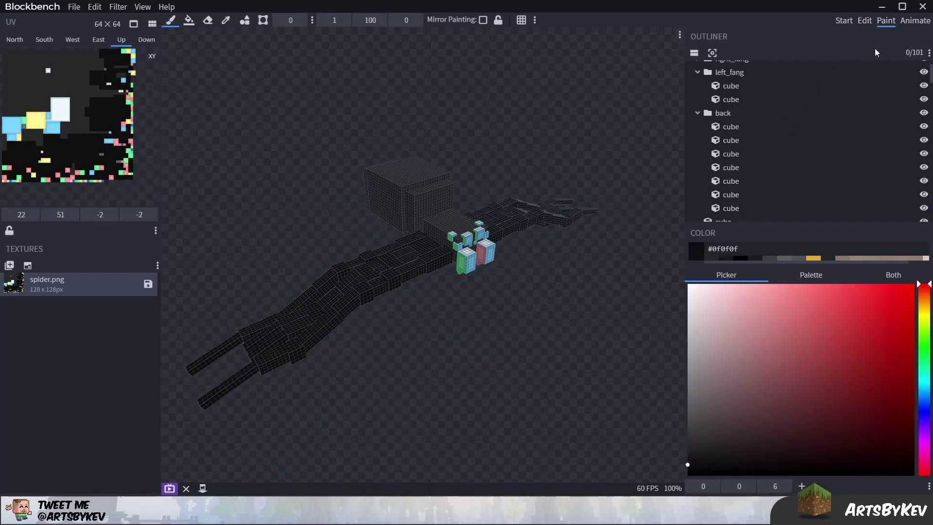
left_click(913, 20)
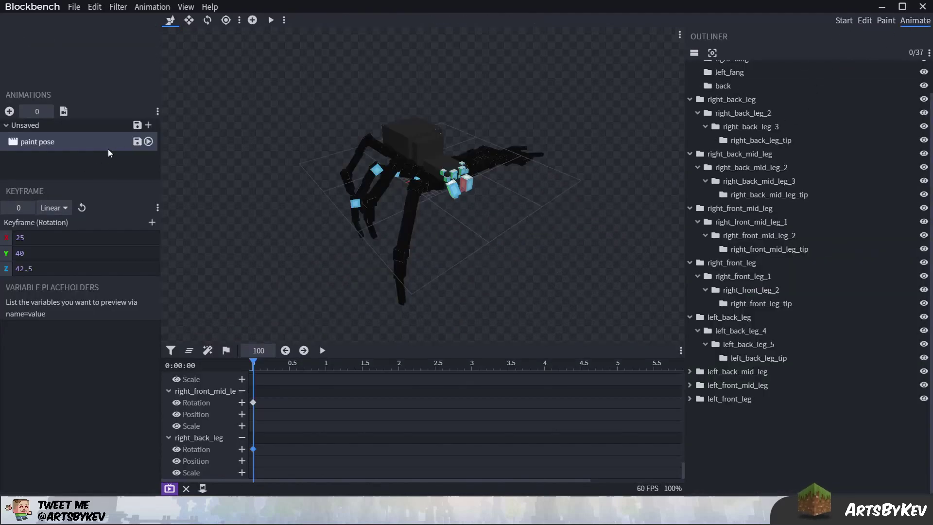
left_click_drag(499, 267, 439, 274)
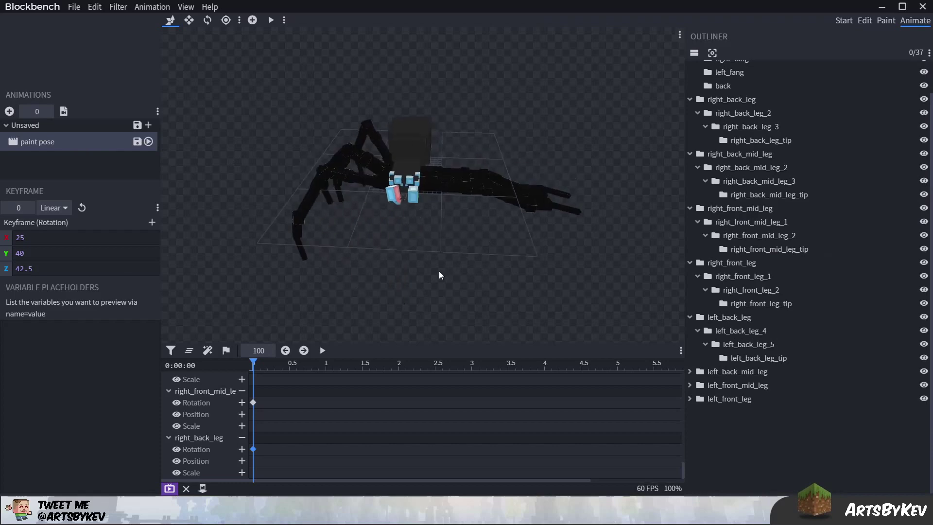
- Bring the posed spider into Paint mode and fill the exposed yellow faces on the right leg joints with #0f0f0f using the Paint Bucket
left_click(891, 26)
mouse_move(527, 159)
left_mouse_down()
mouse_move(564, 132)
mouse_move(527, 225)
left_mouse_up()
left_click_drag(466, 310, 584, 324)
right_click_drag(584, 323, 500, 327)
scroll(500, 328, "up", 4)
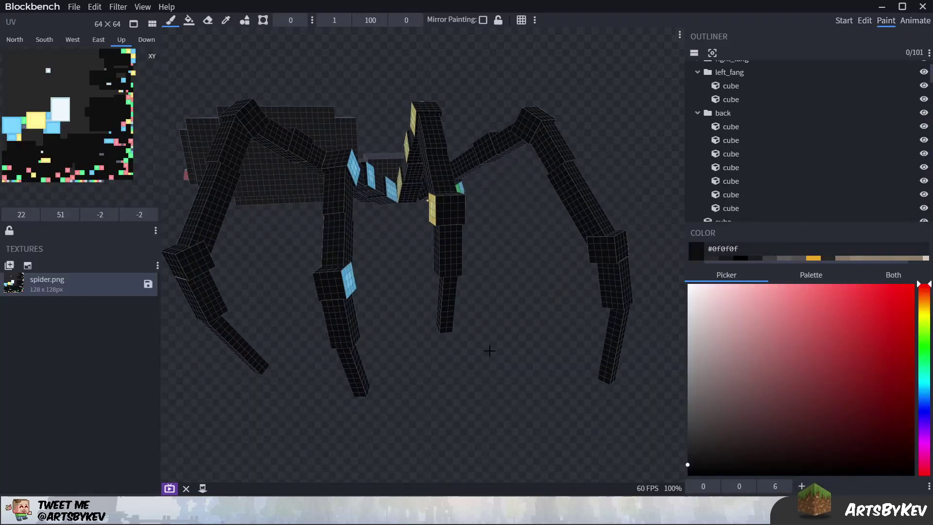
left_click_drag(489, 350, 476, 306)
left_click(189, 20)
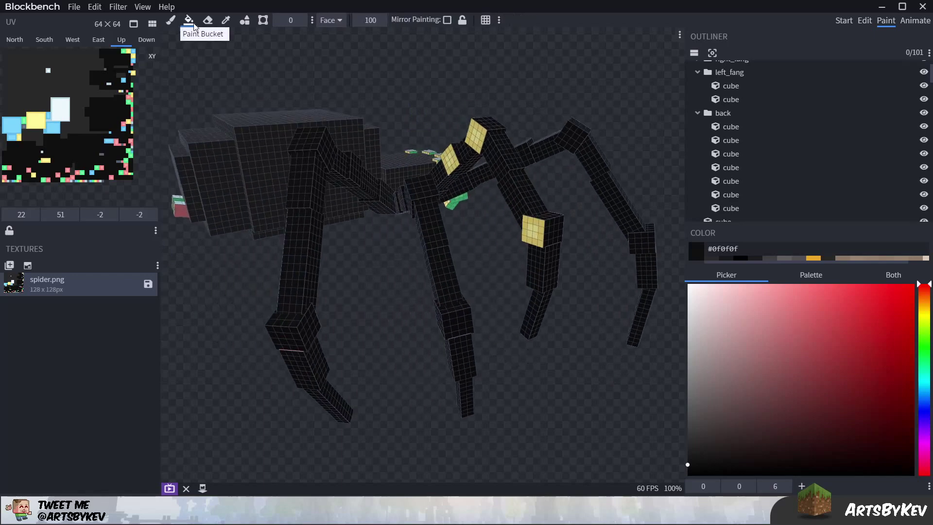
left_click_drag(399, 63, 416, 65)
scroll(415, 65, "up", 3)
left_click(219, 413, "alt")
left_click(451, 138)
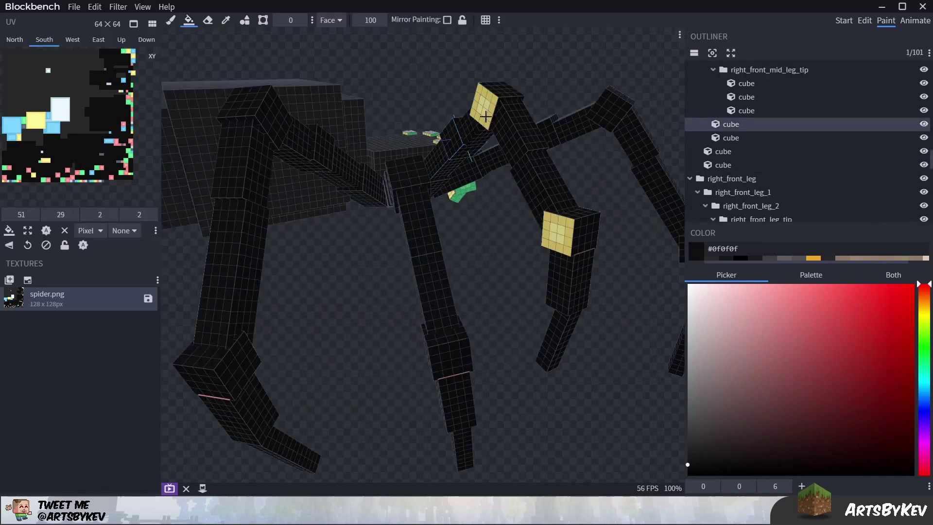
left_click(484, 108)
left_click(557, 234)
- Fill the remaining blue faces and the thin red joint face on the posed right legs with #0f0f0f
left_click_drag(520, 271, 481, 277)
left_click(406, 194)
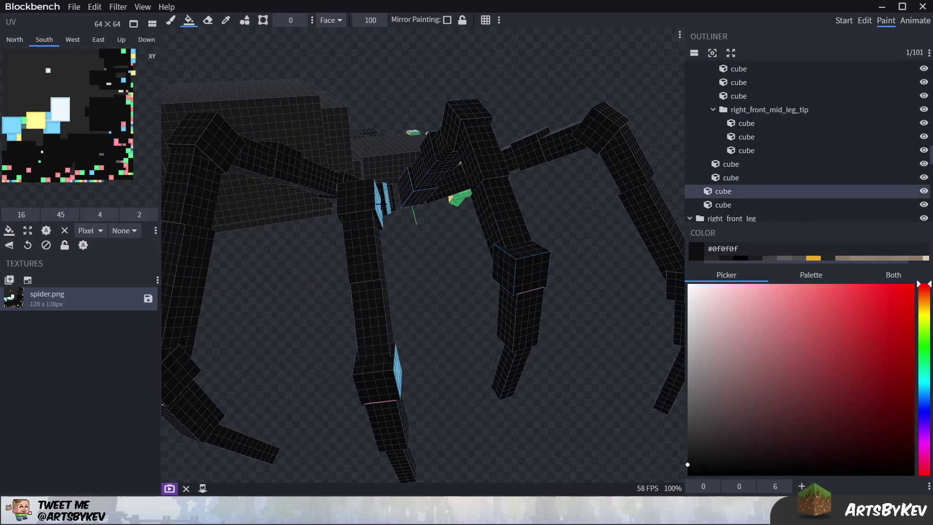
left_click(387, 197)
left_click(397, 373)
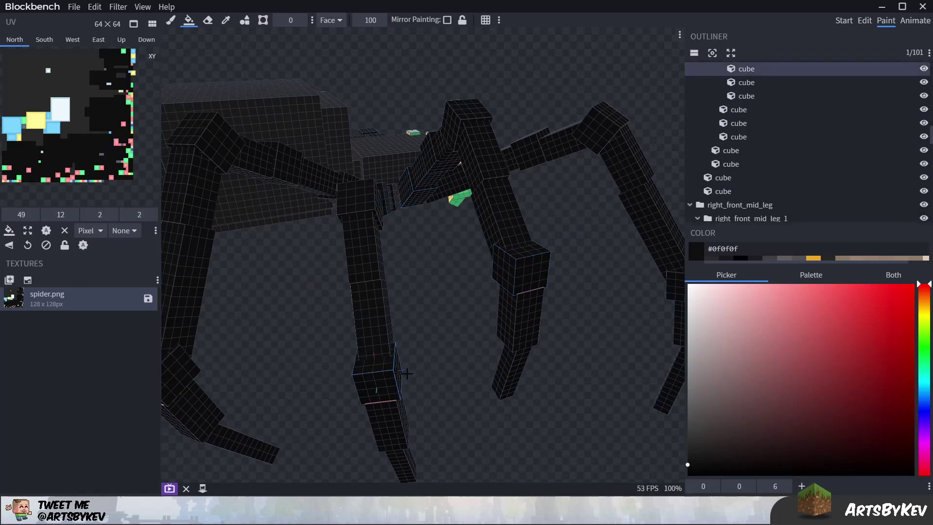
left_click(527, 294)
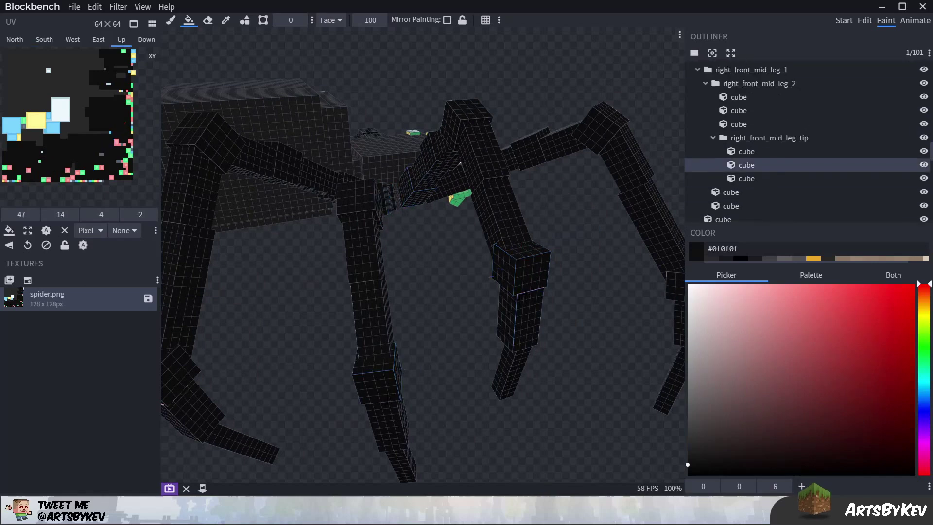
- Compare how the black-painted spider displays in Edit and Animate modes
left_click_drag(464, 311, 479, 314)
left_click_drag(304, 416, 306, 374)
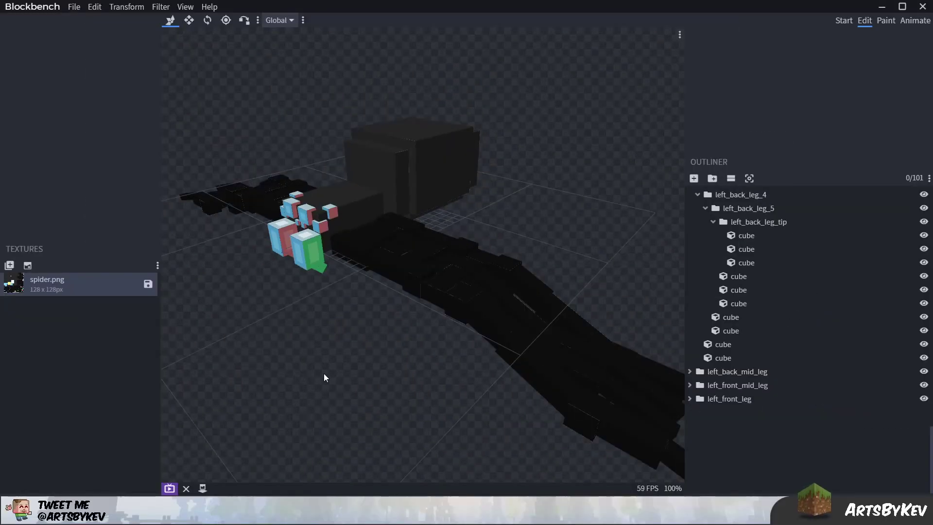
left_click_drag(324, 378, 597, 294)
left_click(916, 20)
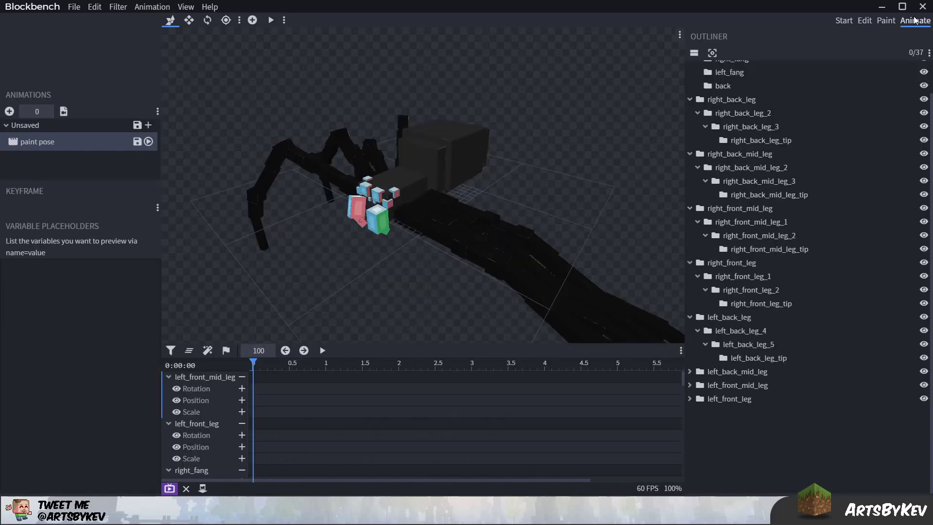
left_click(864, 20)
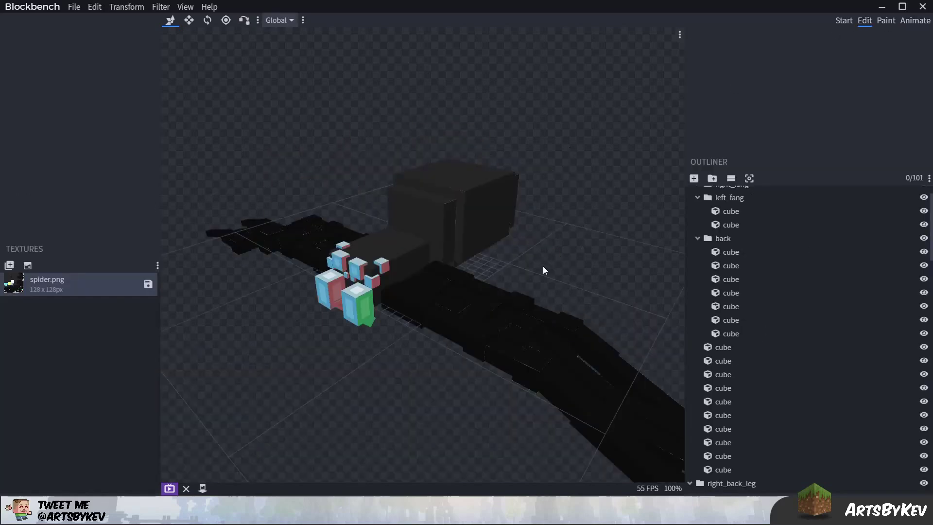
- Examine the spider's abdomen, fangs, eyes and leg gaps from above, the side and below for unpainted faces
left_click_drag(543, 266, 545, 234)
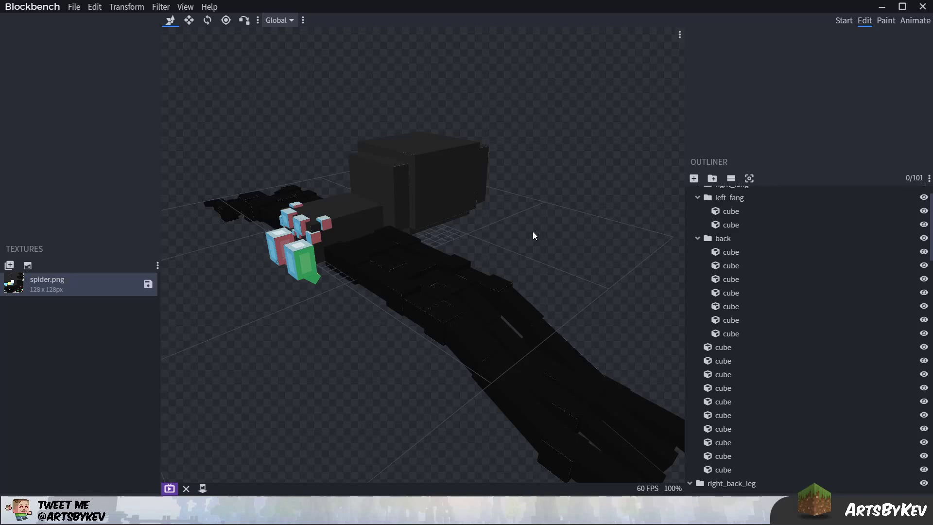
left_click_drag(534, 233, 546, 279)
scroll(554, 271, "up", 4)
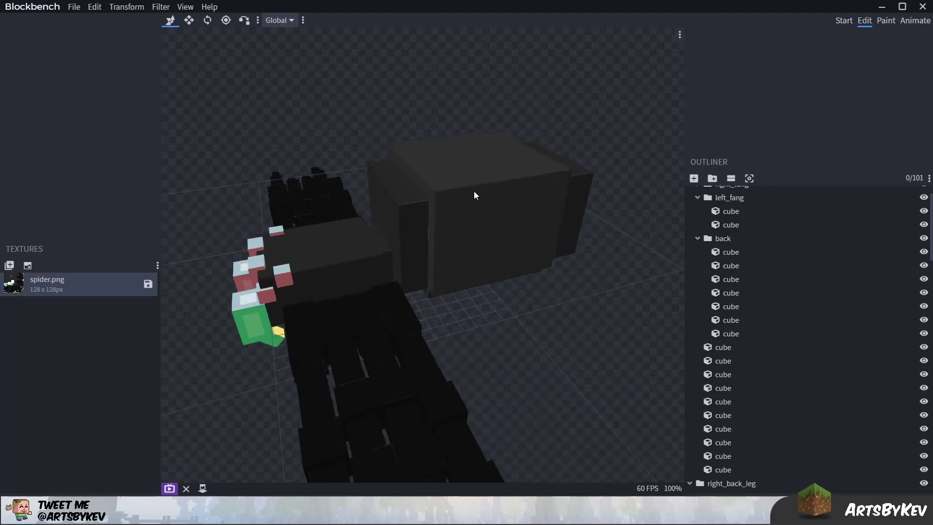
mouse_move(474, 195)
left_mouse_down()
mouse_move(535, 349)
mouse_move(467, 199)
left_mouse_up()
left_click_drag(520, 316, 530, 369)
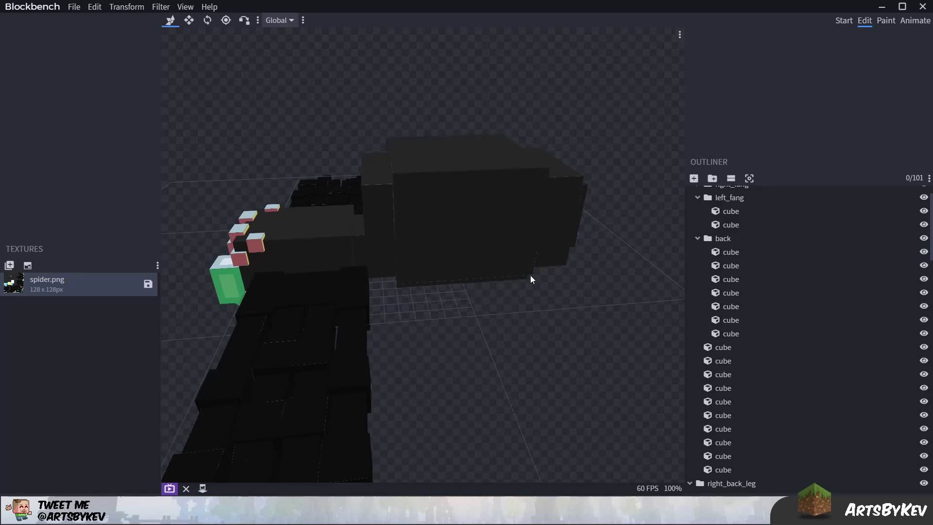
left_click_drag(508, 373, 466, 400)
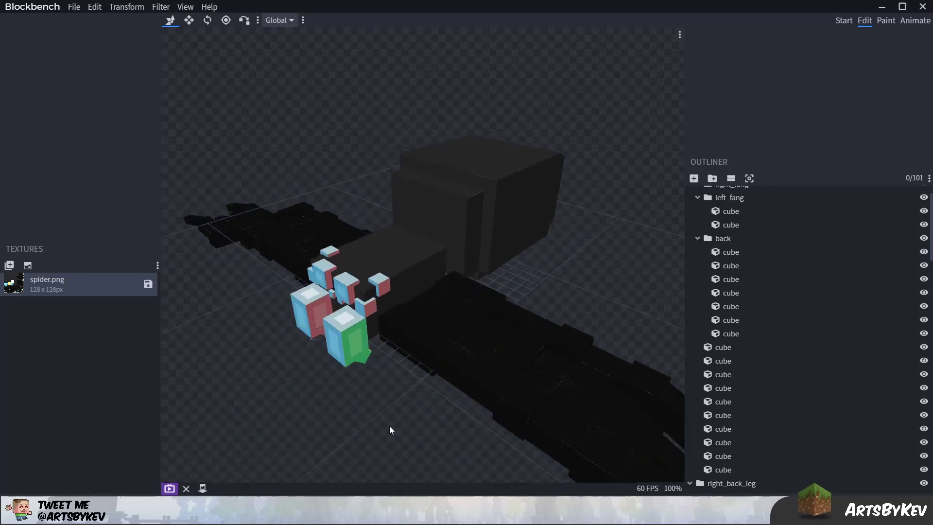
left_click_drag(389, 425, 383, 388)
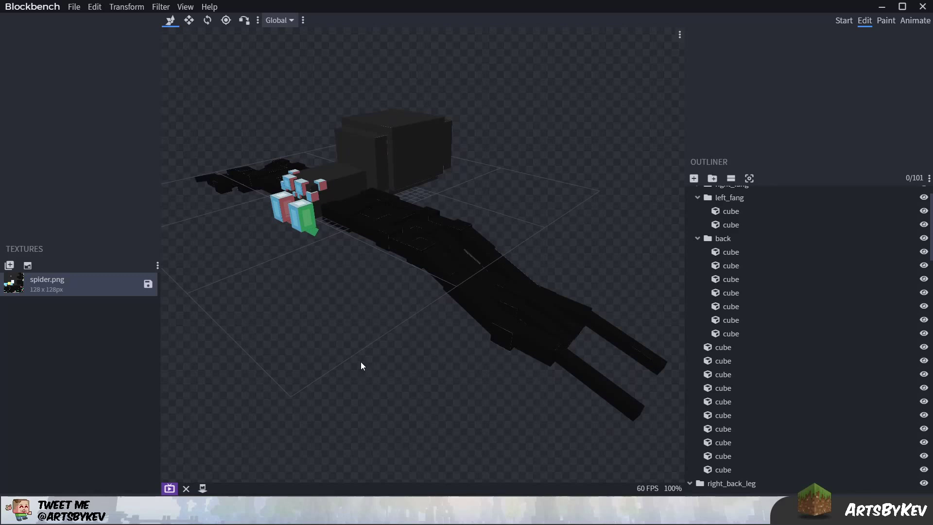
left_click_drag(361, 362, 183, 427)
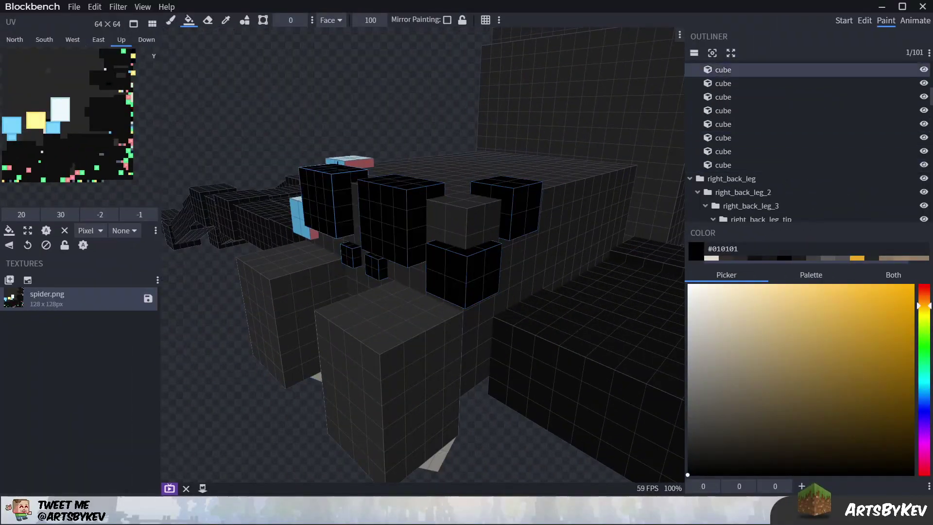
scroll(444, 301, "up", 2)
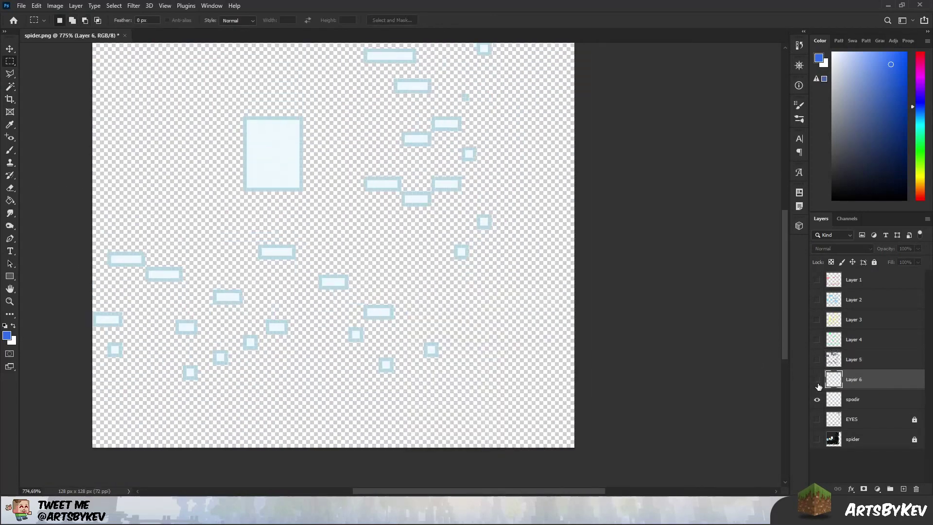
- Switch to Photoshop and cut touching UV faces on Layers 6, 5, 4, 3 and 2 of spider.png onto separate layers
right_click(476, 144)
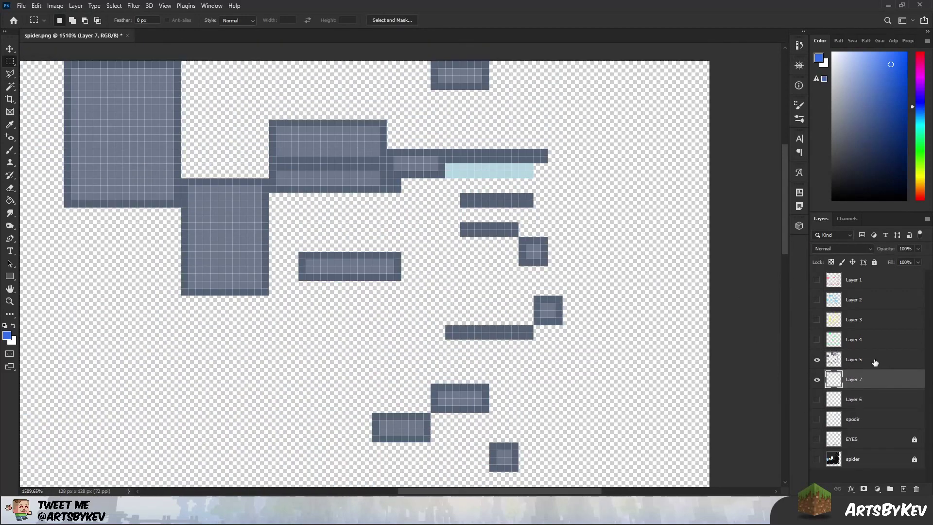
left_click_drag(324, 313, 358, 328)
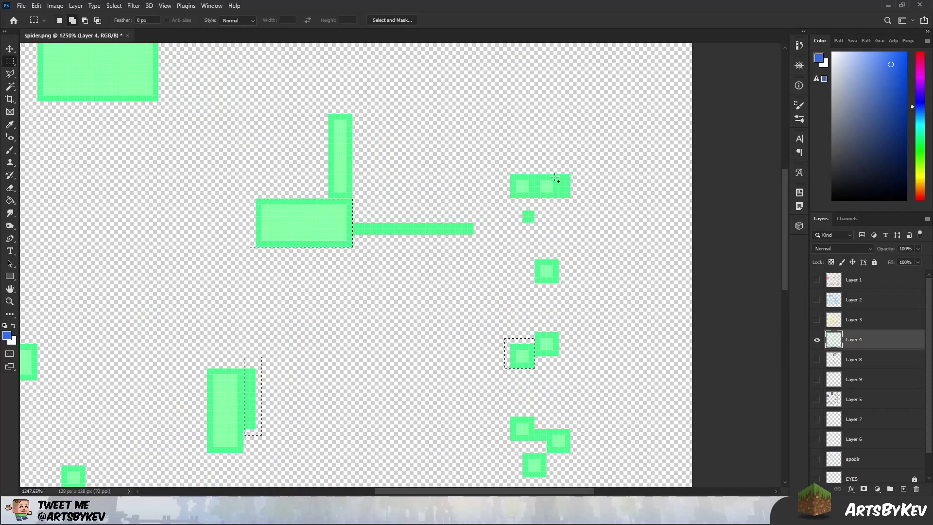
left_click_drag(278, 356, 269, 363)
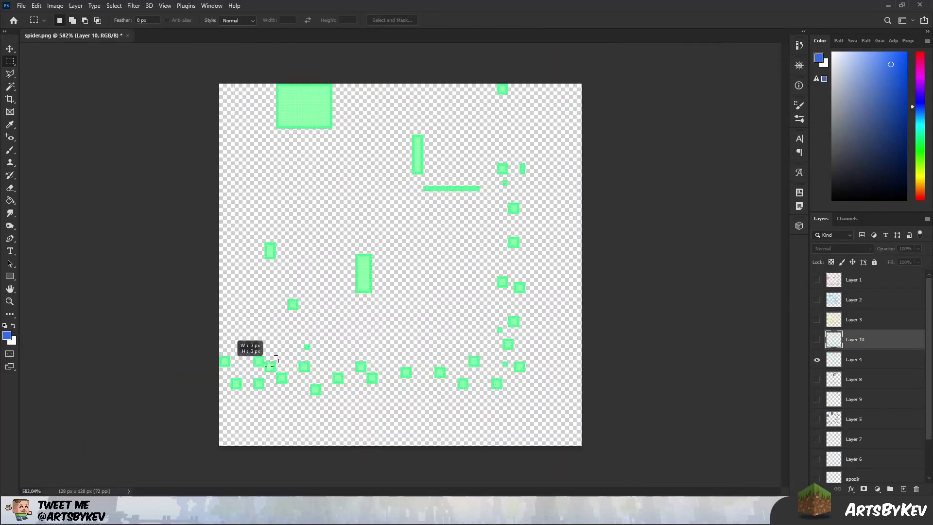
right_click(264, 127)
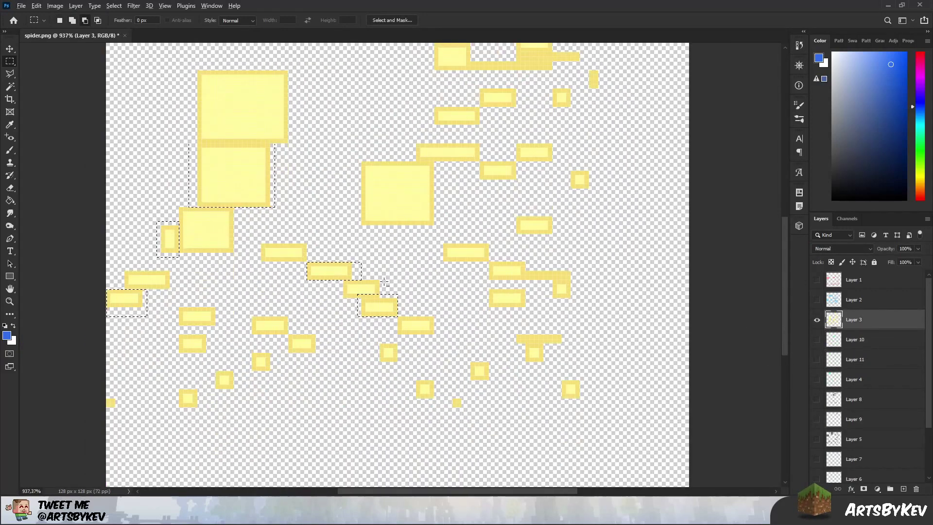
right_click(493, 178)
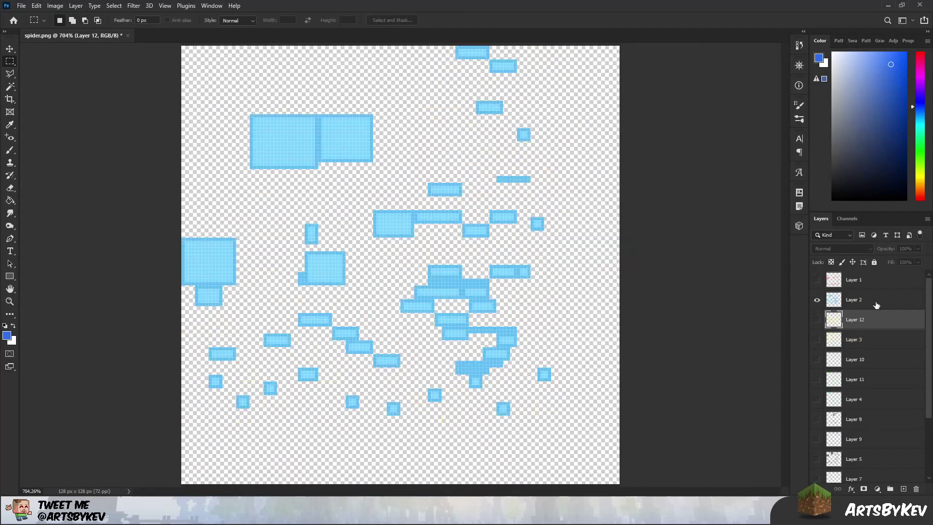
left_click(876, 301)
left_click_drag(503, 277, 460, 293)
right_click(427, 271)
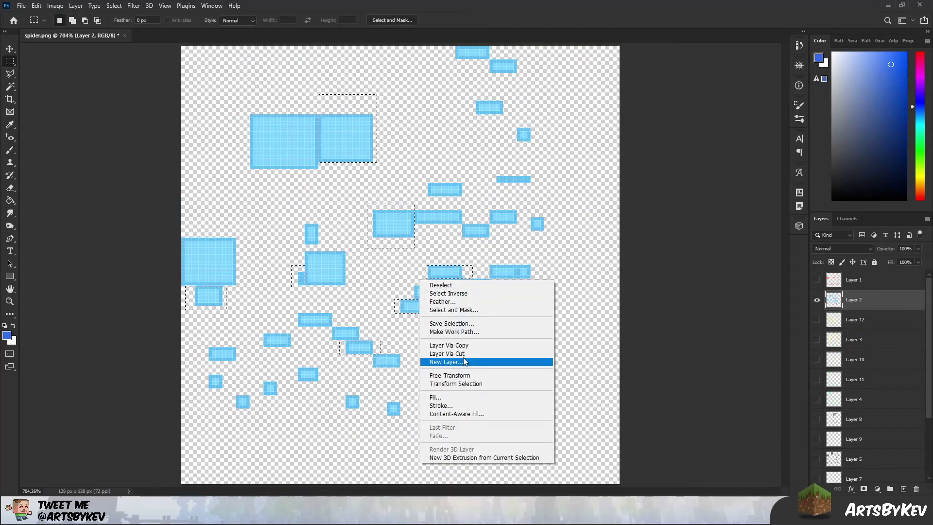
left_click(474, 359)
- Apply a gray Color Overlay at 100% opacity in Normal mode to the separated face layers
left_click(816, 339)
left_click(853, 280)
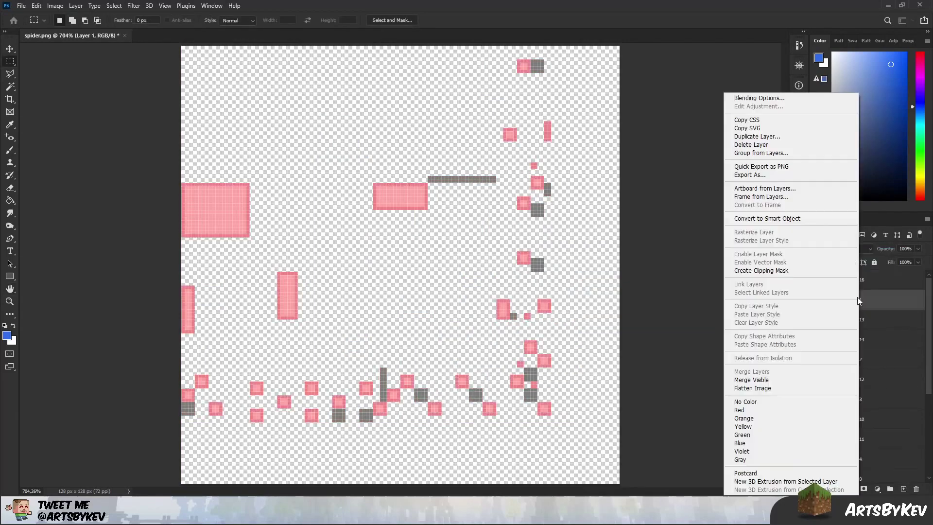
left_click(825, 93)
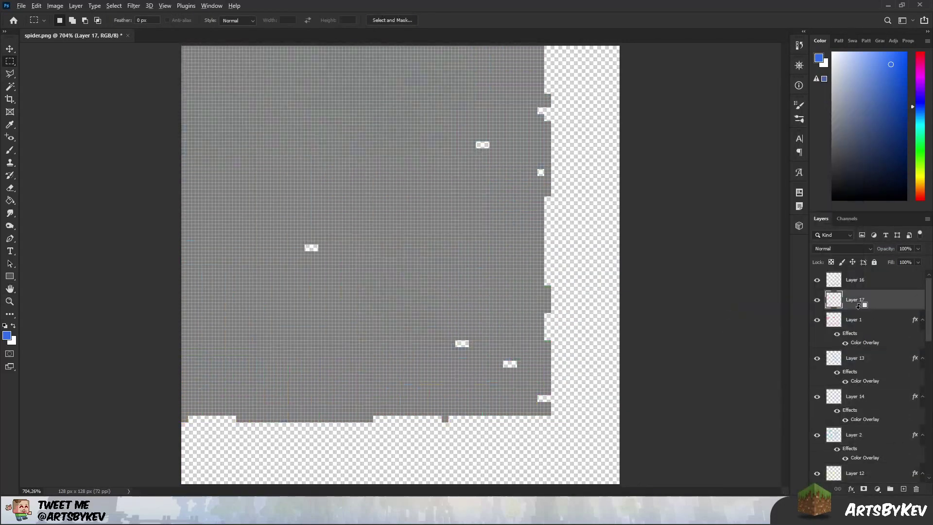
- Flatten the gray Color Overlay effects into the pixels of the face layers
right_click(858, 378)
left_click(772, 374)
left_click(850, 398)
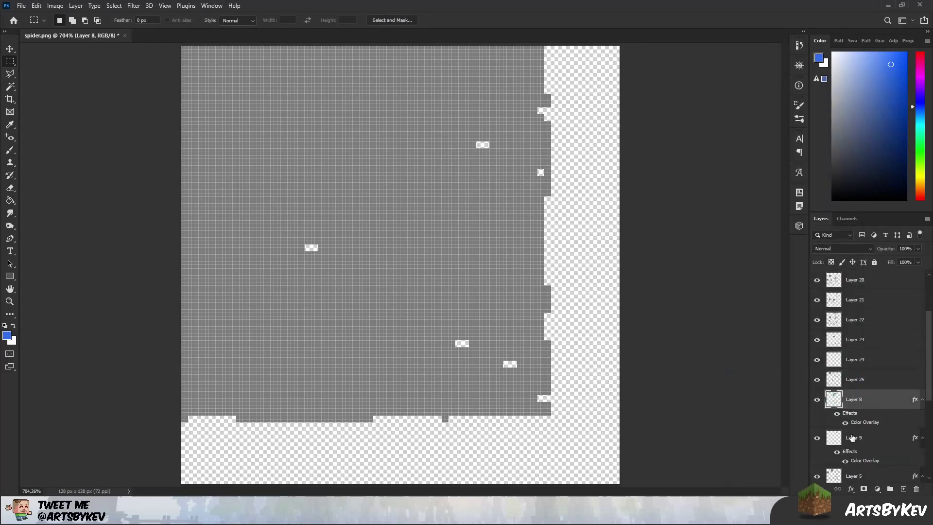
right_click(850, 399)
left_click(826, 279)
right_click(850, 379)
left_click(777, 371)
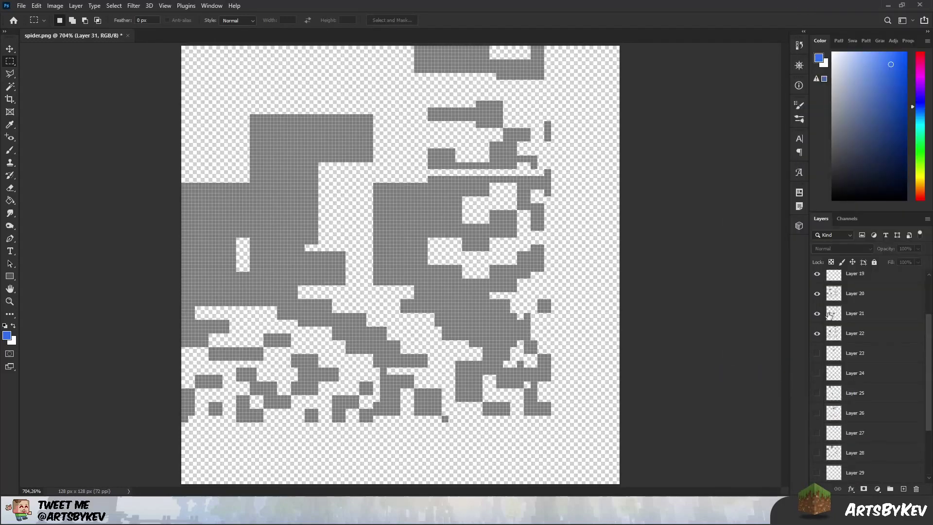
- Select the leftover colored template faces on the spider layer with the Magic Wand and delete those areas from the gray layers
left_click(309, 270, "shift")
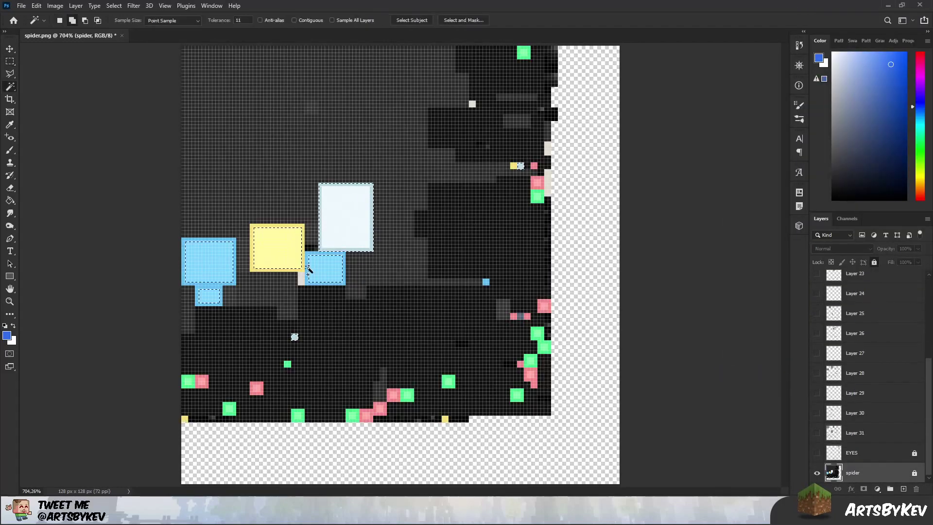
scroll(523, 176, "down", 5, "alt")
key("Delete")
left_click_drag(816, 453, 815, 359)
left_click(856, 419)
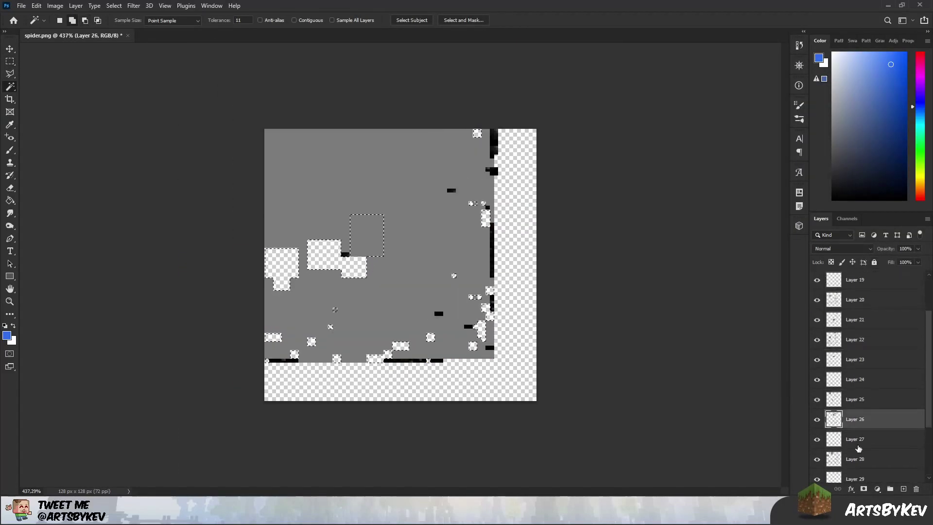
scroll(858, 445, "down", 5)
left_click(856, 433)
left_click(817, 453)
- Give Layer 31 a Chisel Hard Inner Bevel with depth 1, size 4 and soften 10, plus two Inner Shadows, Inner Glow and Satin
double_click(880, 433)
left_click(549, 378)
left_click(535, 377)
left_click(534, 364)
left_click(534, 351)
left_click(535, 301)
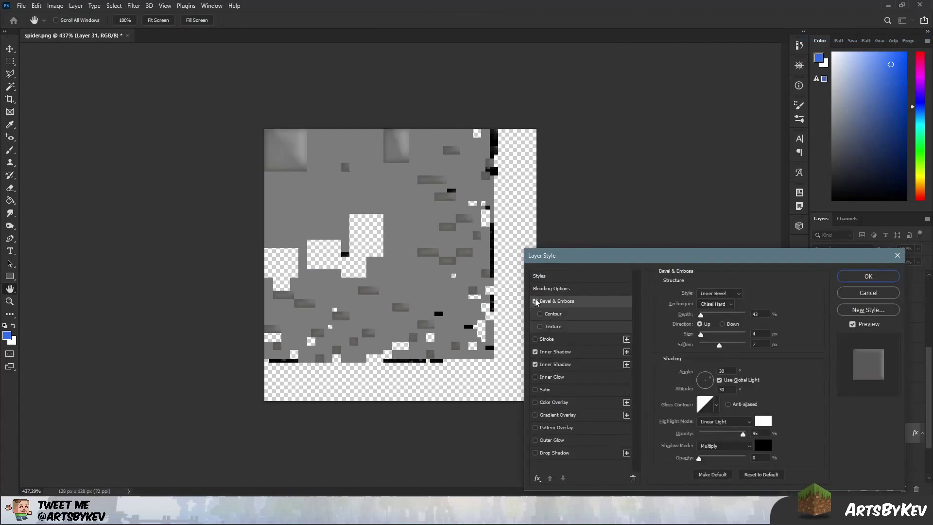
left_click(536, 440)
left_click(535, 390)
left_click(535, 377)
left_click(683, 327)
left_click(868, 276)
- Copy Layer 31's style onto the other face layers up to Layer 16 and merge them into one layer
right_click(862, 430)
scroll(890, 288, "up", 10)
left_click(890, 282, "shift")
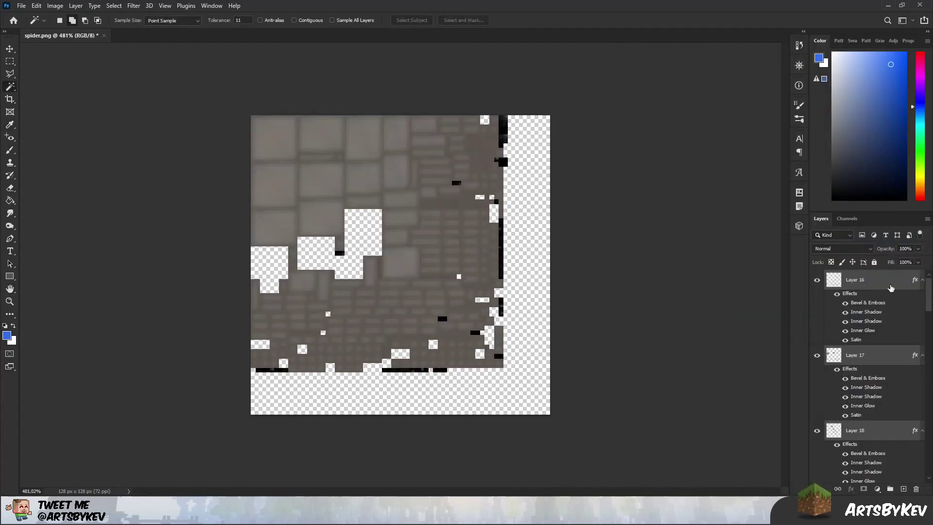
right_click(890, 288)
left_click(777, 381)
- Duplicate the merged shading layer, apply a filter and try different blend modes on the copy
key("ctrl+j")
left_click(133, 6)
left_click(145, 16)
left_click(842, 248)
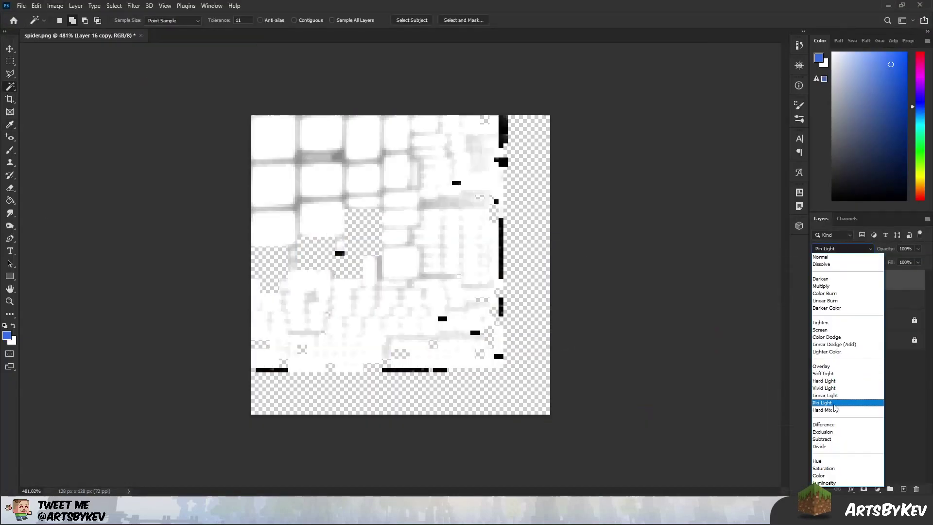
left_click(841, 288)
- Duplicate the shading again as Layer 16 copy 2 and apply an image adjustment to the new copy
left_click(856, 299, "shift")
right_click(859, 296)
key("ctrl+j")
left_click(55, 6)
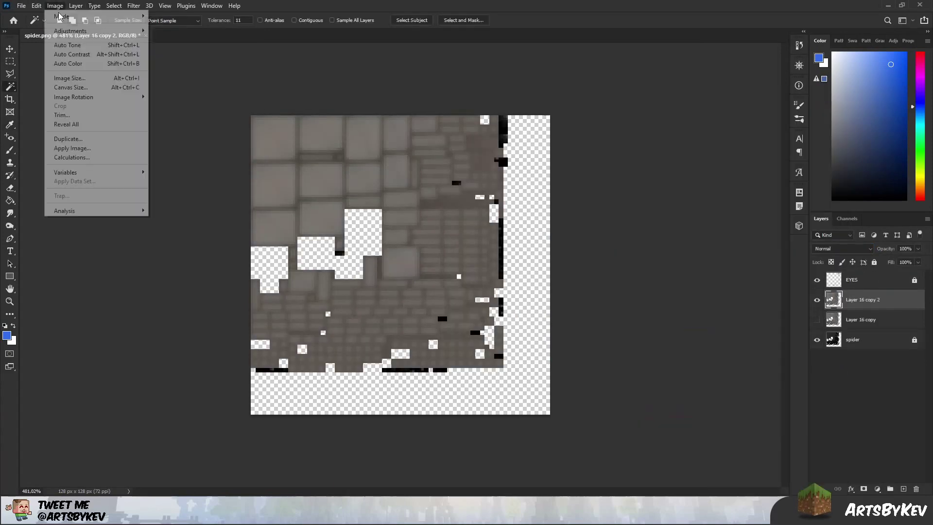
left_click(168, 59)
left_click_drag(582, 369, 593, 369)
left_click(678, 338)
- Set the blend mode of Layer 16 copy 3 to Darker Color and toggle layer visibility to check the blend
left_click(842, 248)
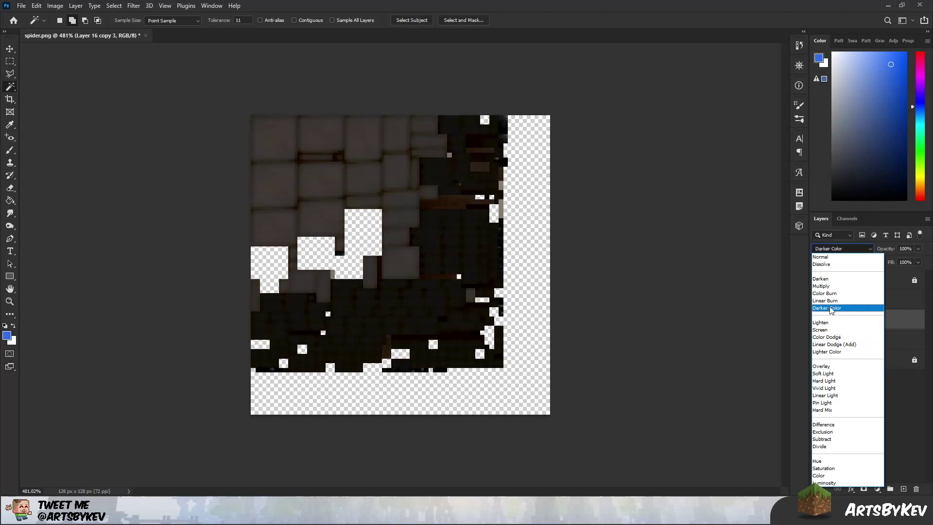
left_click(829, 308)
left_click_drag(817, 320, 816, 280)
- Set Layer 16 copy's blend mode to Lighten and merge the shading layers with the spider layer
left_click(852, 360)
left_click(853, 299)
left_click(842, 248)
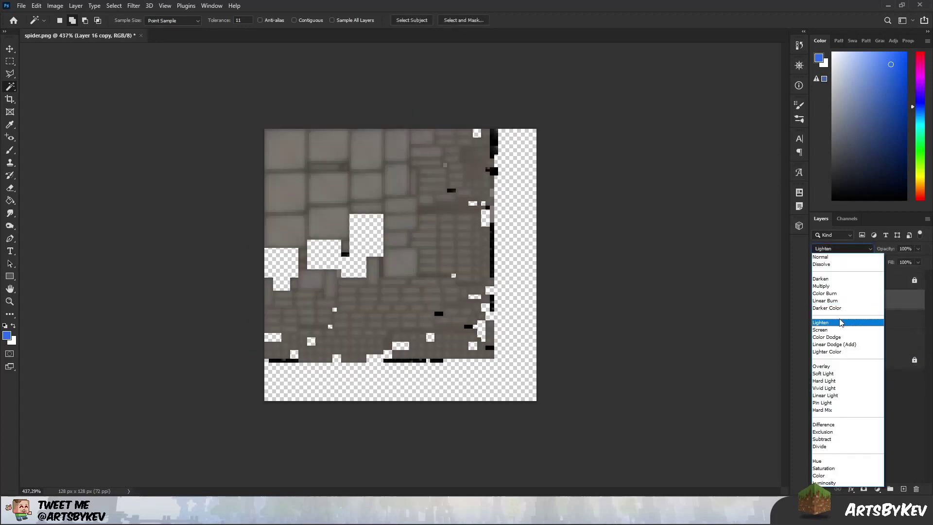
left_click(839, 322)
key("v")
left_click(852, 359, "shift")
key("ctrl+e")
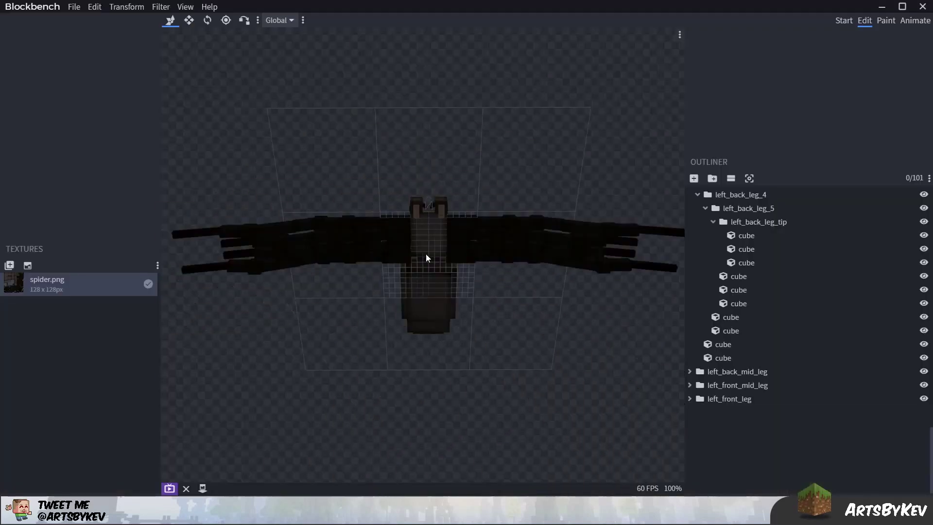
- Switch back to Blockbench and inspect the shaded texture on the spider from below, above and the sides
right_click_drag(426, 256, 564, 360)
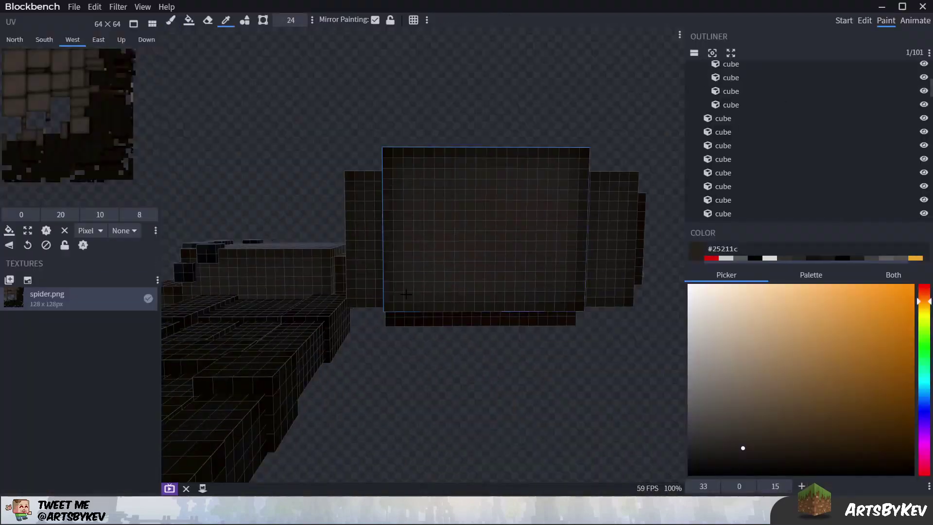
right_click_drag(369, 253, 323, 184)
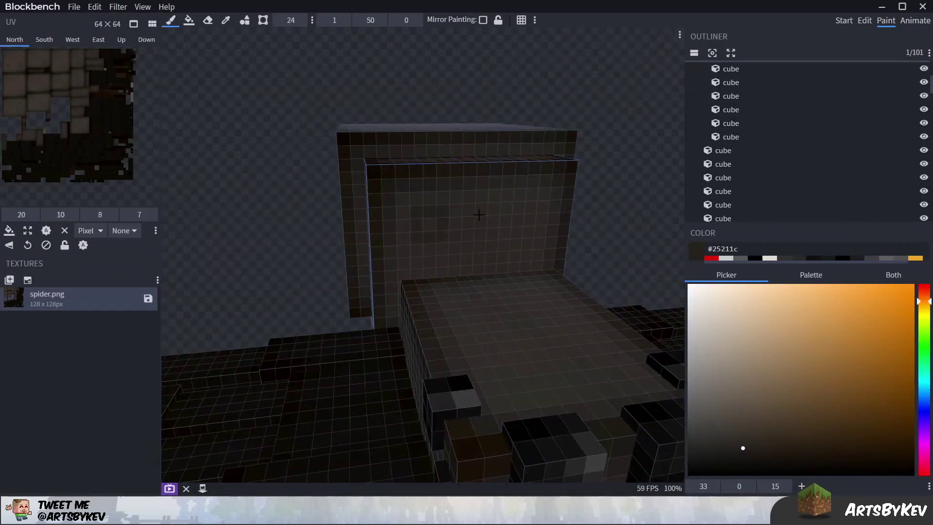
left_click(460, 256)
mouse_move(477, 214)
middle_mouse_down()
mouse_move(460, 256)
mouse_move(346, 235)
mouse_move(292, 208)
mouse_move(412, 304)
mouse_move(406, 160)
mouse_move(437, 225)
mouse_move(295, 228)
middle_mouse_up()
left_click(345, 235)
left_click(281, 205)
left_click(406, 160, "alt")
left_click(294, 229)
right_click_drag(334, 137, 730, 403)
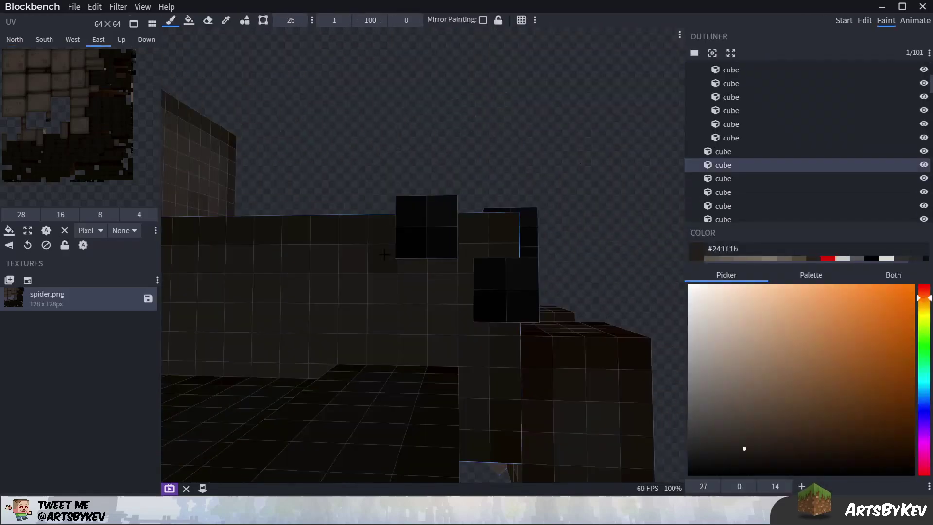
right_click_drag(340, 194, 375, 164)
left_click_drag(376, 163, 486, 170)
left_click(486, 170, "alt")
left_click_drag(529, 141, 392, 259)
scroll(500, 199, "down", 4)
scroll(392, 259, "up", 5)
key("alt")
left_click(392, 259, "alt")
left_click_drag(559, 364, 389, 262)
left_click(481, 246, "alt")
left_click(463, 292, "alt")
left_click(378, 263, "alt")
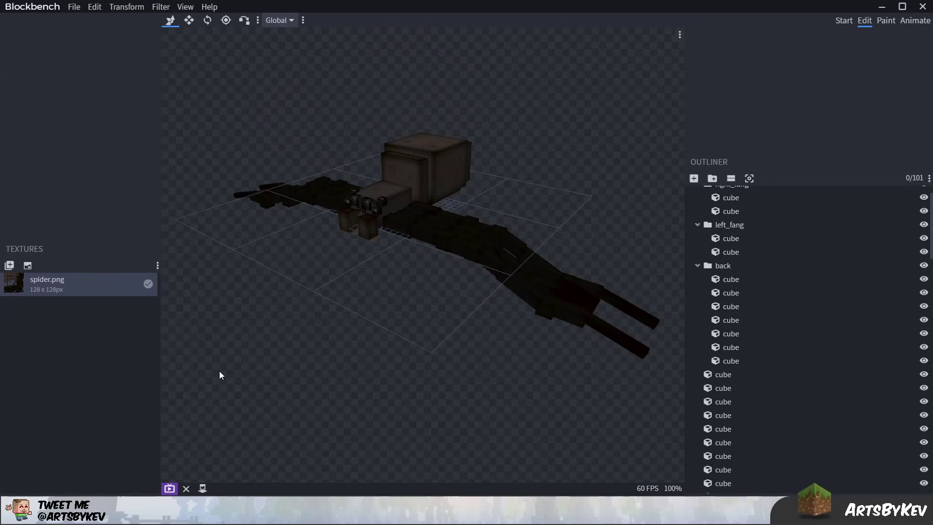
- Examine the shading on the spider's abdomen, head, fangs and leg segments from the front and side
right_click_drag(363, 371, 358, 373)
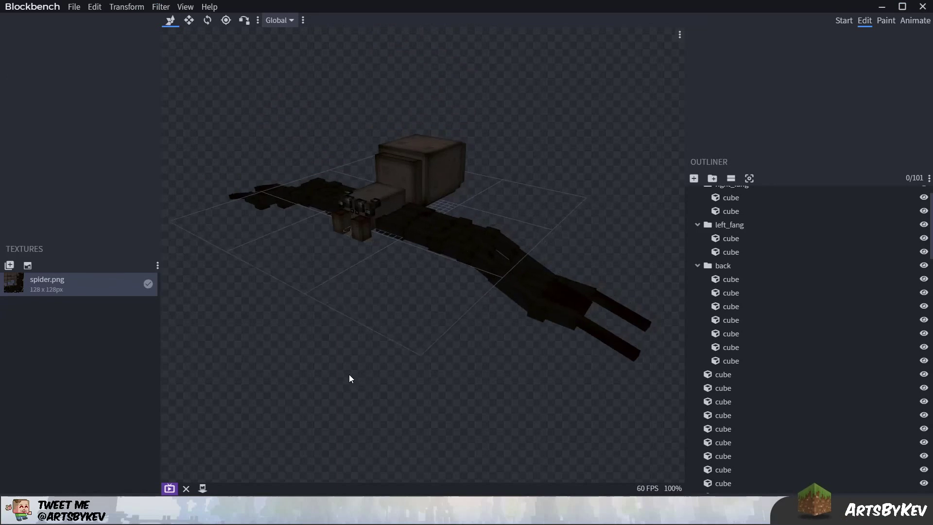
left_click_drag(380, 375, 563, 229)
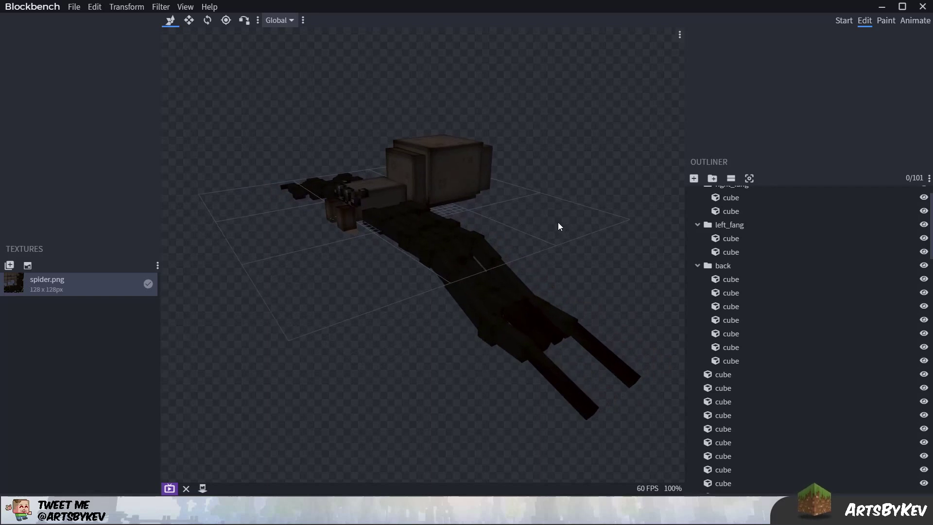
left_click_drag(546, 231, 441, 167)
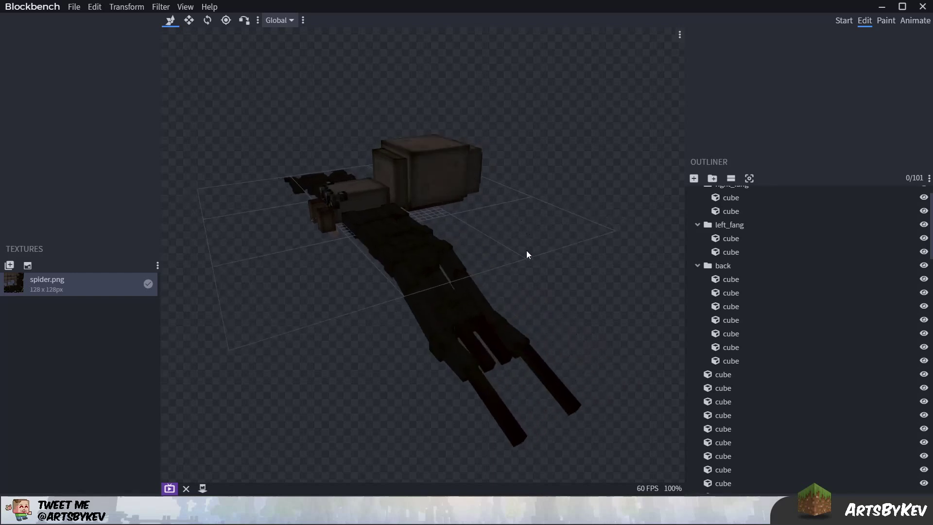
left_click_drag(526, 250, 431, 215)
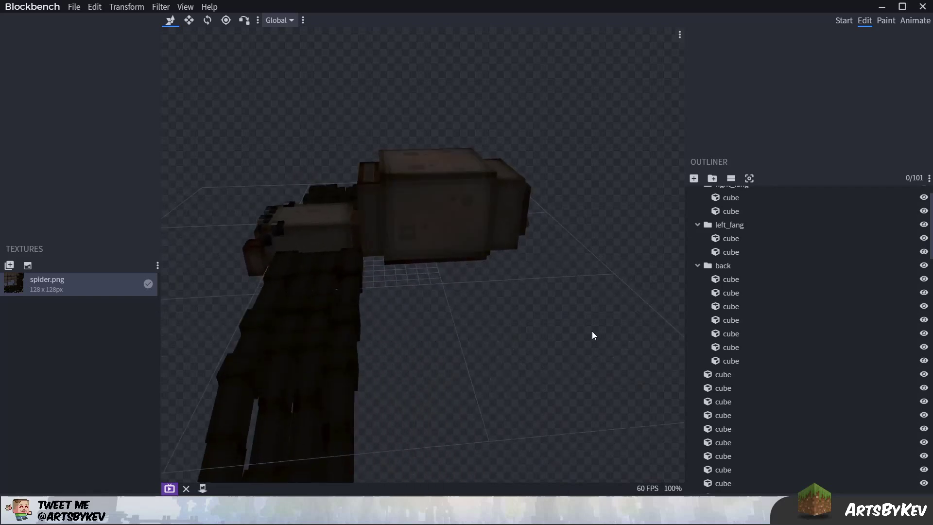
mouse_move(485, 241)
left_mouse_down()
mouse_move(479, 309)
mouse_move(495, 313)
left_mouse_up()
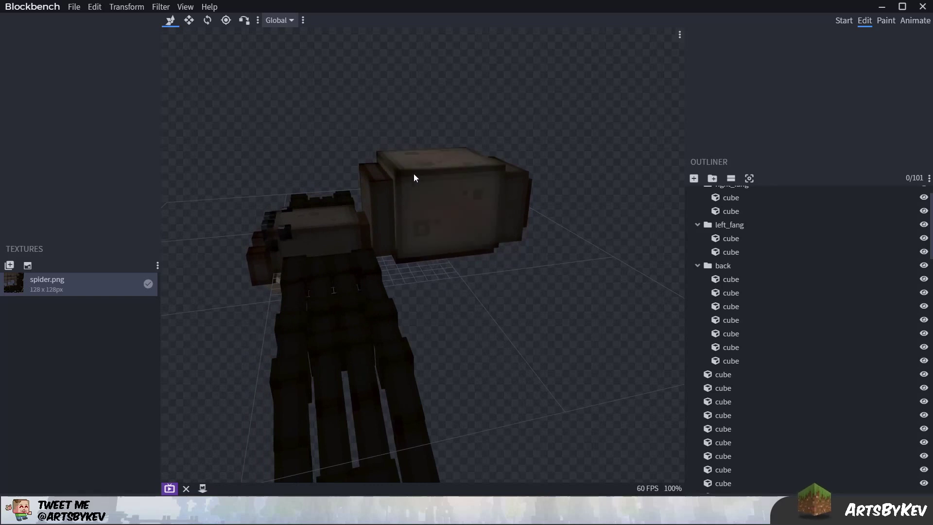
left_click_drag(513, 243, 535, 319)
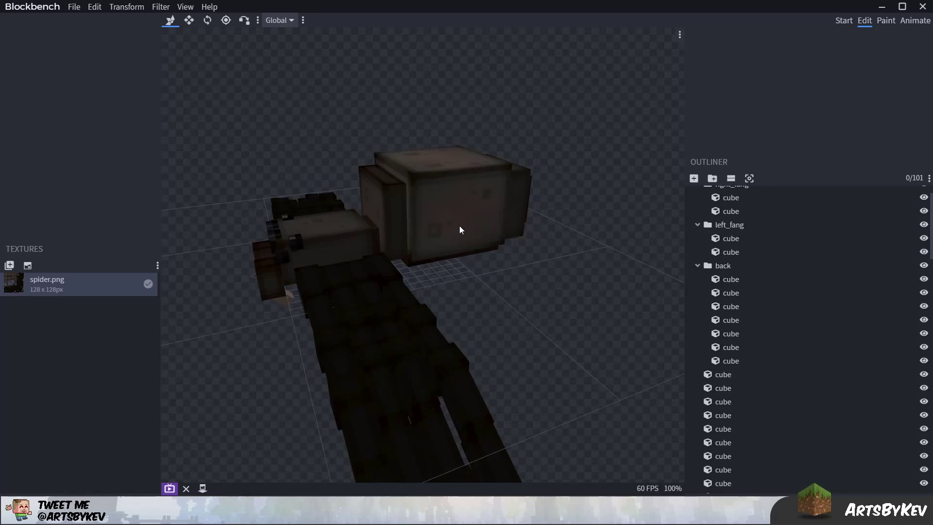
left_click_drag(460, 229, 414, 218)
left_click_drag(511, 236, 449, 182)
left_click_drag(461, 148, 552, 240)
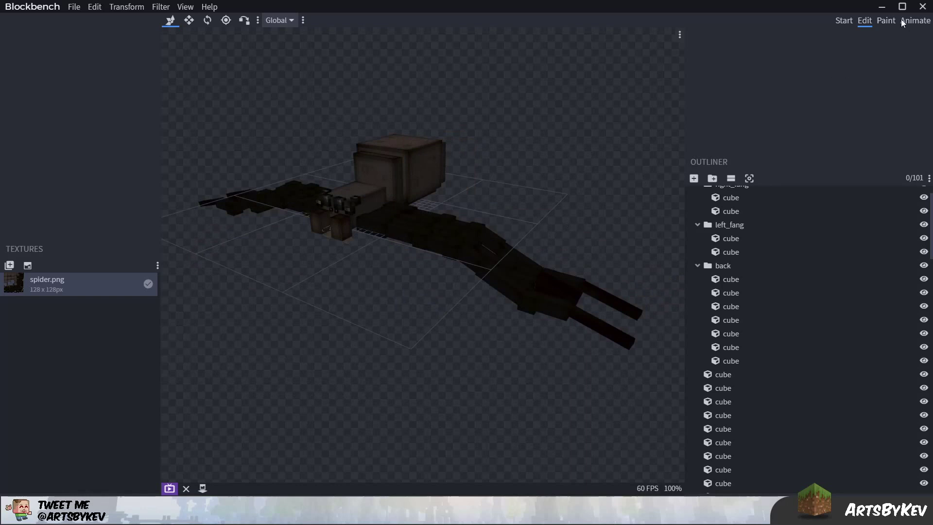
right_click_drag(609, 181, 619, 177)
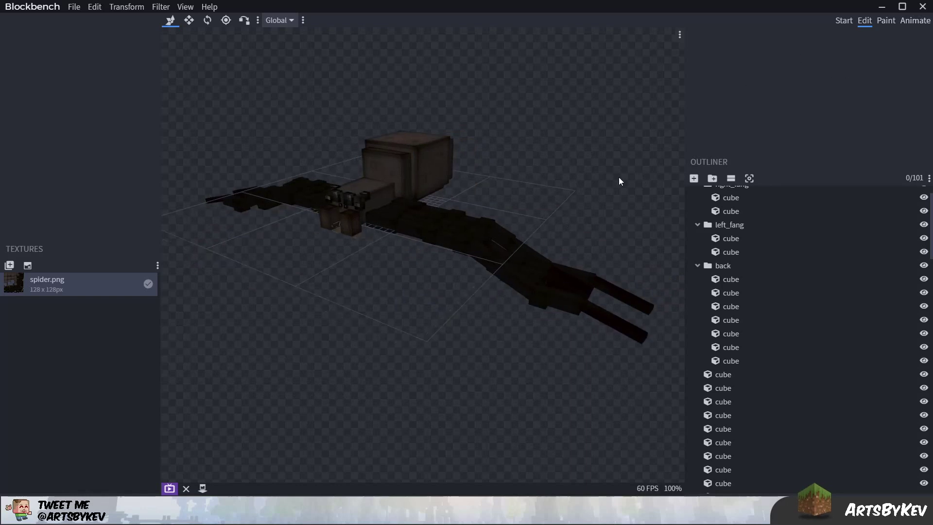
left_click_drag(618, 178, 611, 185)
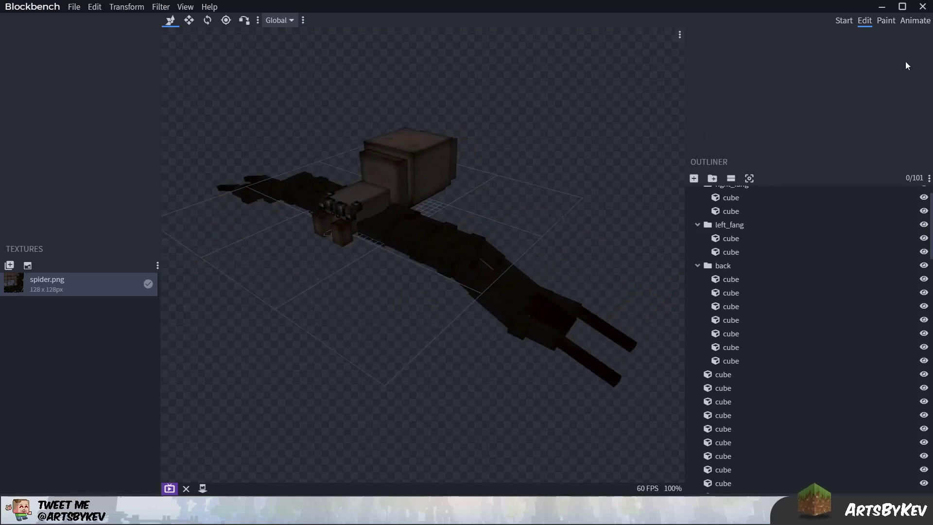
- Switch to Animate mode and view the textured spider in the paint pose from the front
left_click(914, 21)
left_click_drag(418, 270, 460, 289)
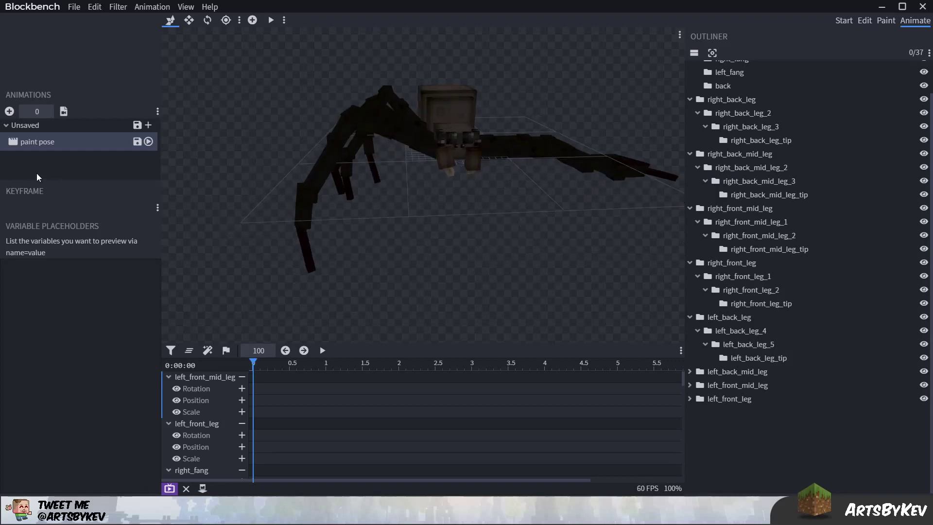
left_click_drag(391, 229, 435, 265)
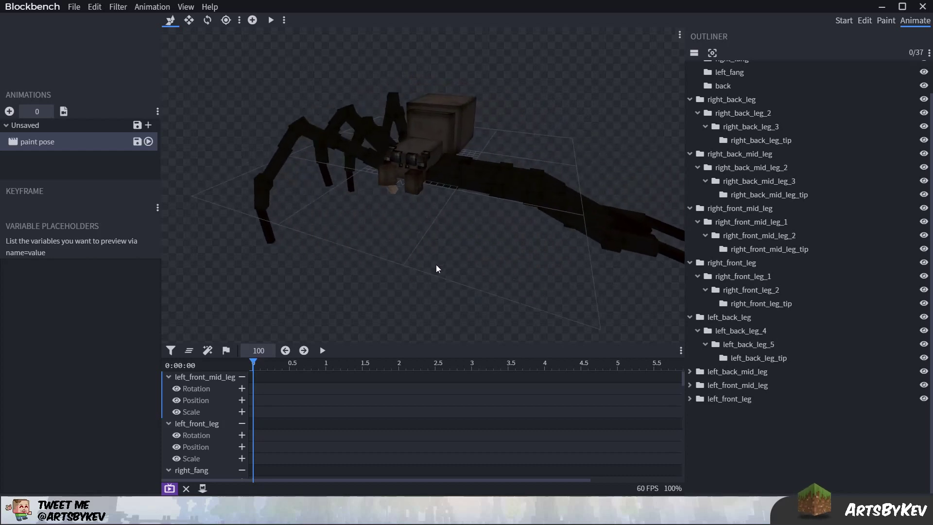
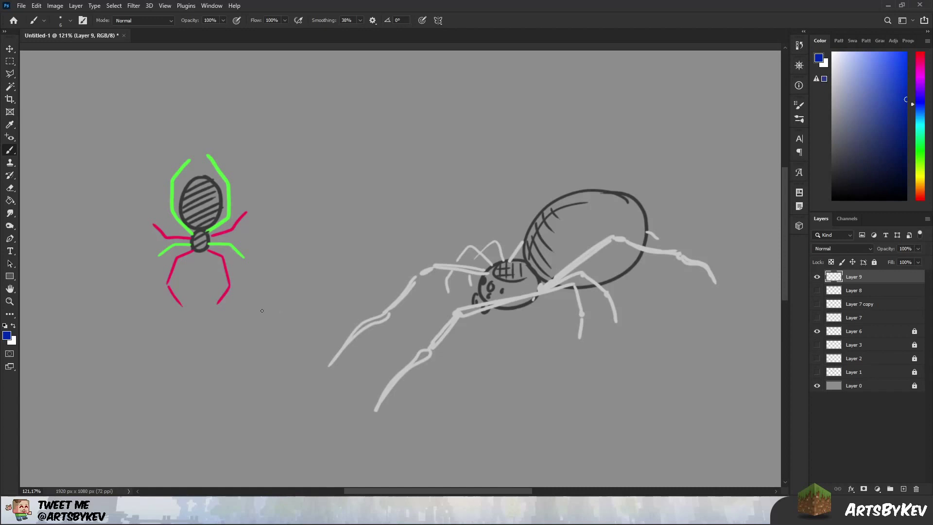
- Draw two blue guide lines on Layer 9, extending in opposite diagonal directions from the head of the small top-view spider
mouse_move(239, 256)
left_mouse_down()
mouse_move(233, 249)
mouse_move(138, 289)
mouse_move(242, 257)
left_mouse_up()
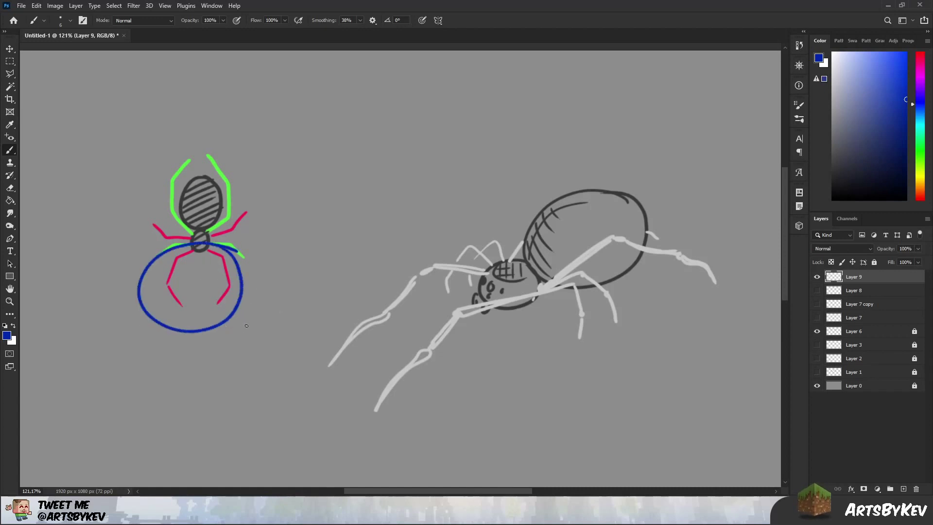
key("ctrl+z")
left_click_drag(206, 254, 244, 371)
left_click_drag(192, 253, 161, 200)
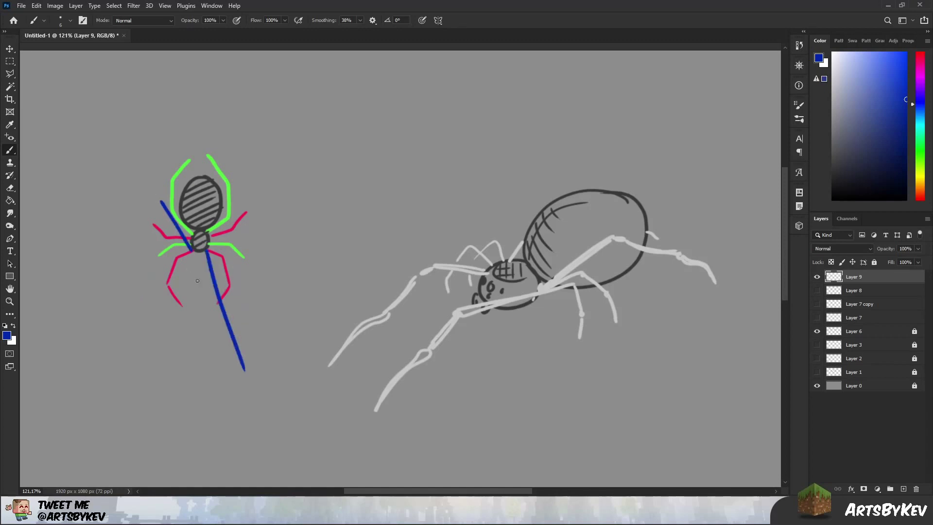
key("ctrl+z")
left_click_drag(194, 250, 146, 194)
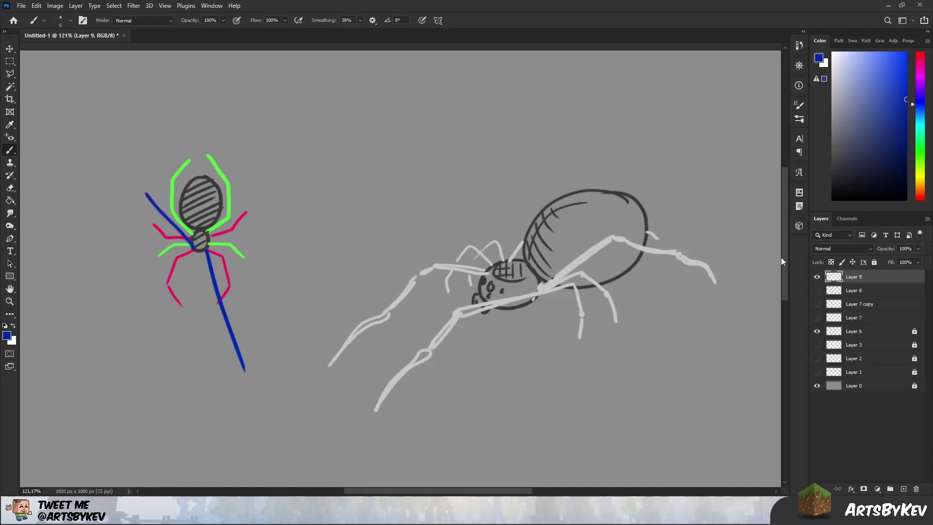
- Hide Layer 9 and briefly view the blue arcs on Layer 8 around the top-view spider's legs
left_click(817, 276)
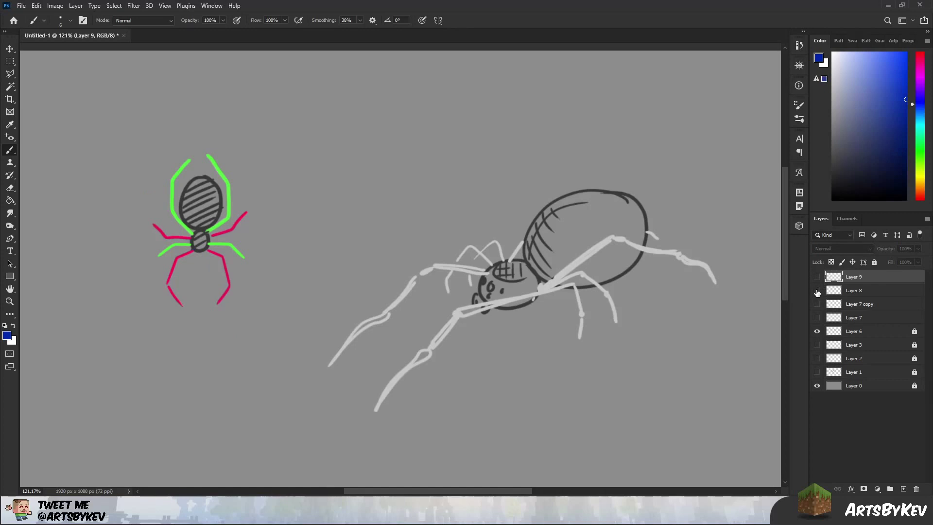
left_click(817, 290)
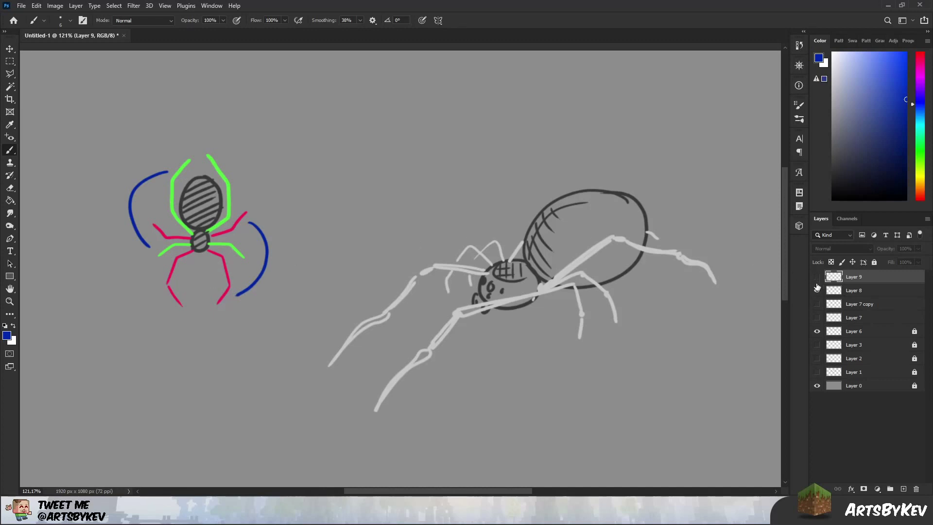
left_click(816, 290)
- Show Layer 9 again and add a second pair of blue diagonal lines beside the first two
left_click(816, 277)
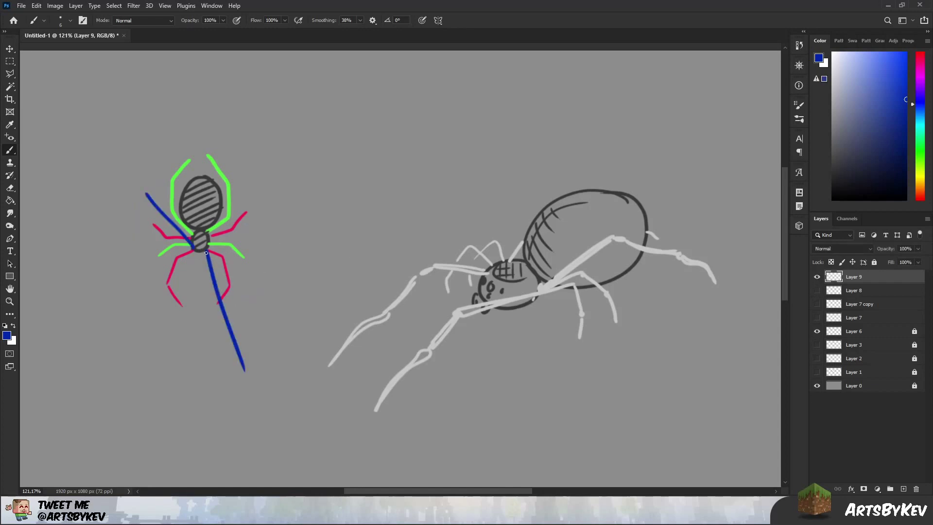
left_click_drag(211, 237, 247, 297)
left_click_drag(191, 237, 156, 174)
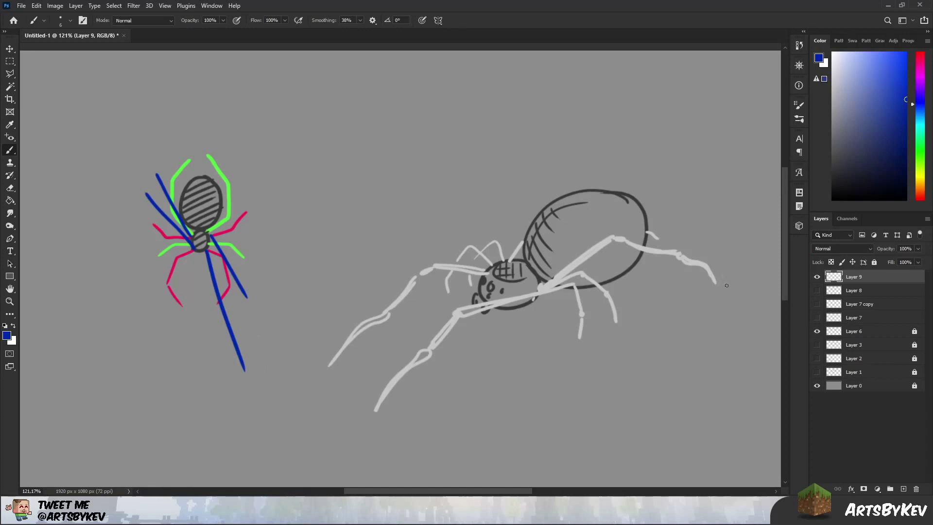
- With Layer 9 hidden, draw four opposing diagonal leg guide lines on a new layer above Layer 8 and invert them to yellow
left_click(817, 276)
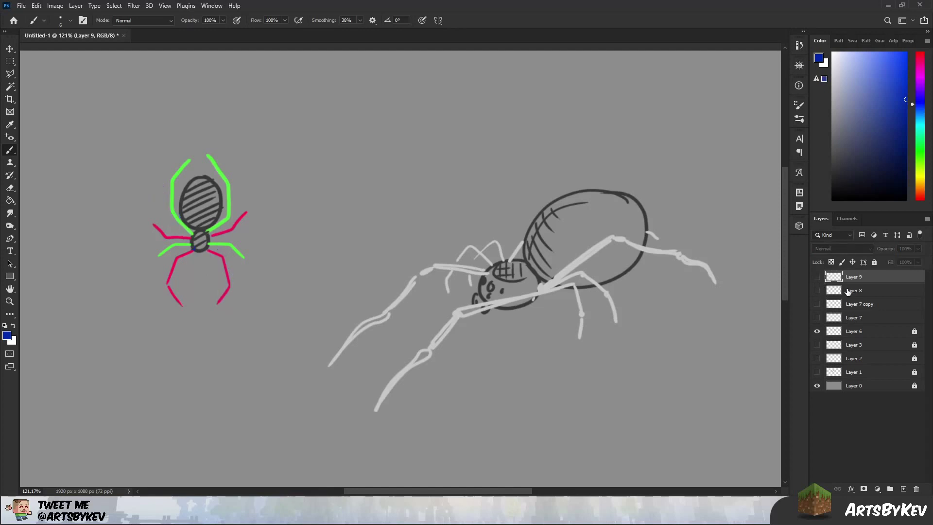
left_click(848, 292)
key("ctrl+shift+alt+n")
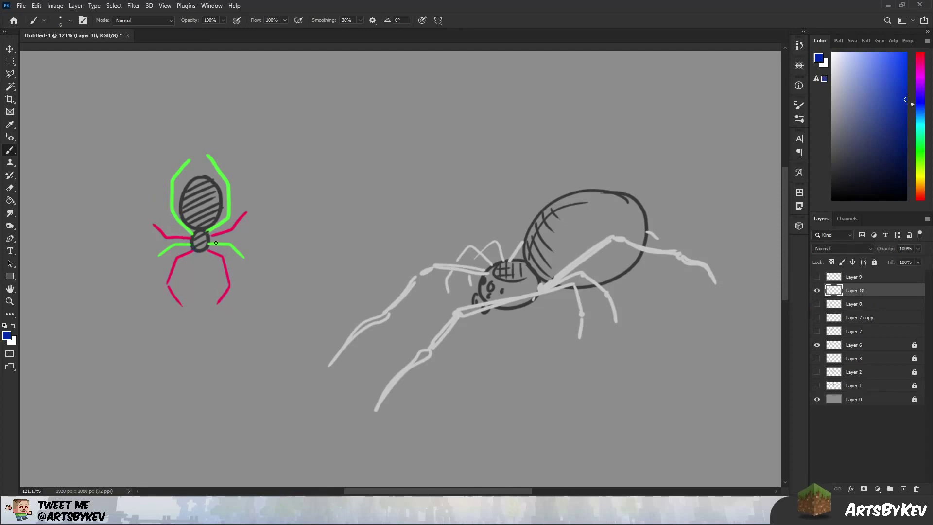
mouse_move(245, 238)
left_mouse_down()
mouse_move(221, 230)
mouse_move(240, 265)
mouse_move(241, 239)
mouse_move(177, 288)
mouse_move(174, 313)
left_mouse_up()
key("ctrl+z")
left_click_drag(210, 242, 263, 192)
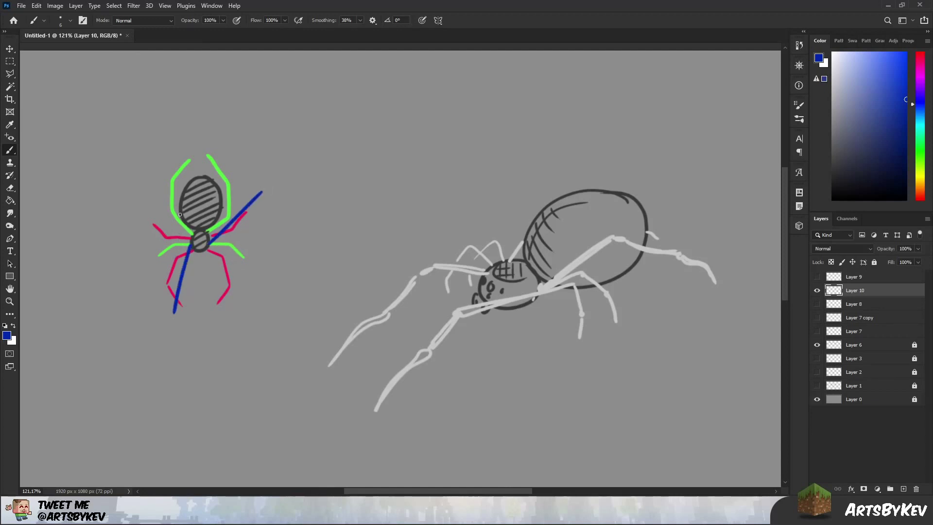
left_click_drag(193, 233, 137, 324)
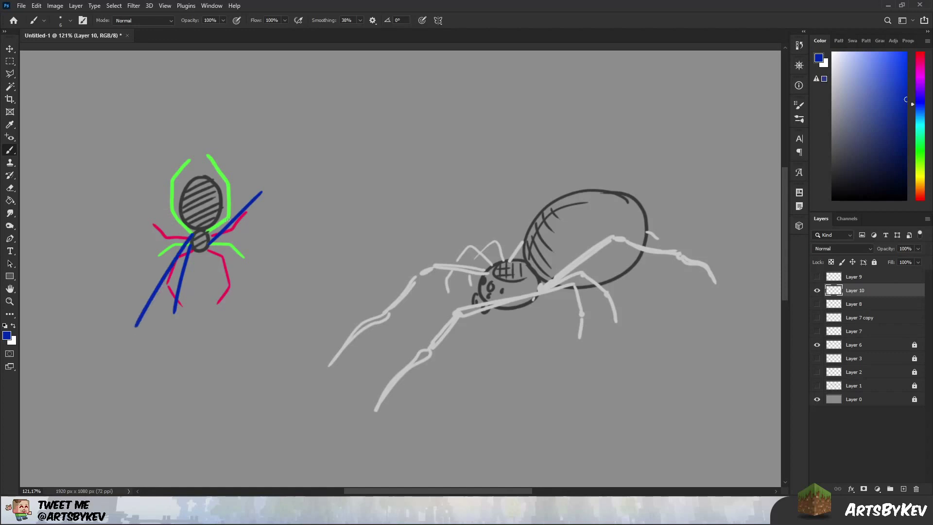
left_click_drag(205, 233, 242, 128)
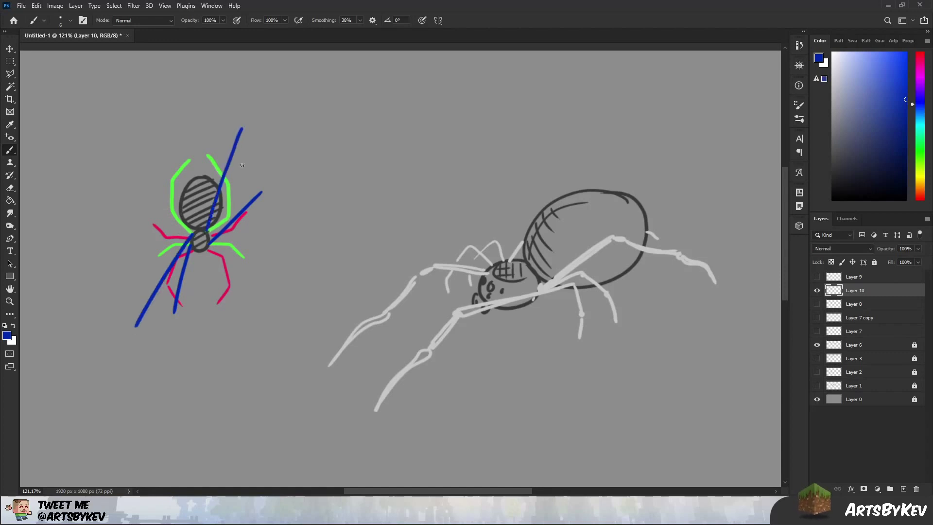
key("ctrl+i")
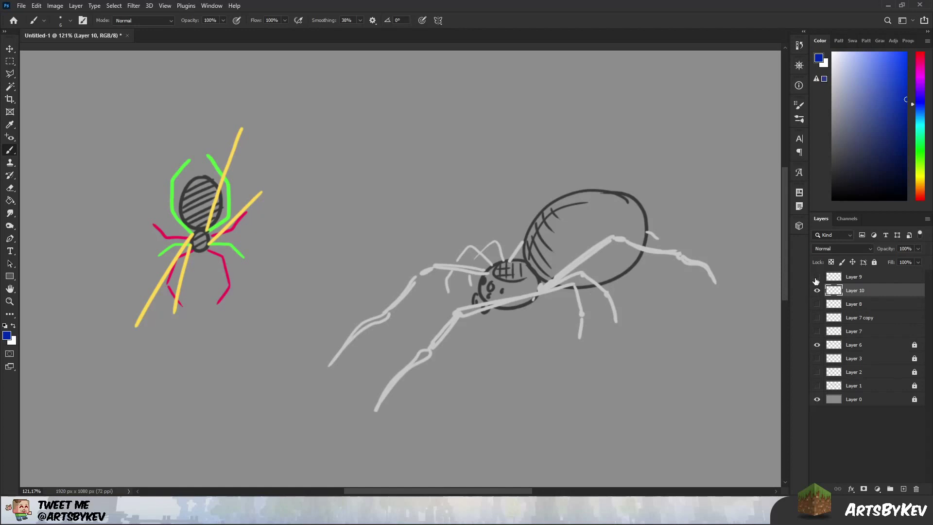
- Show Layer 9 together with the yellow lines and create a new layer with lime green as the brush color
left_click(817, 277)
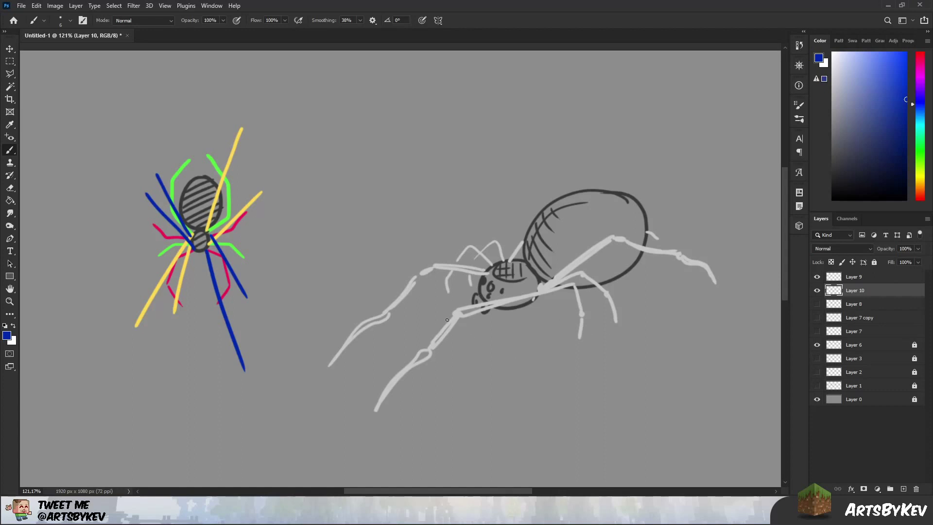
key("ctrl+shift+alt+n")
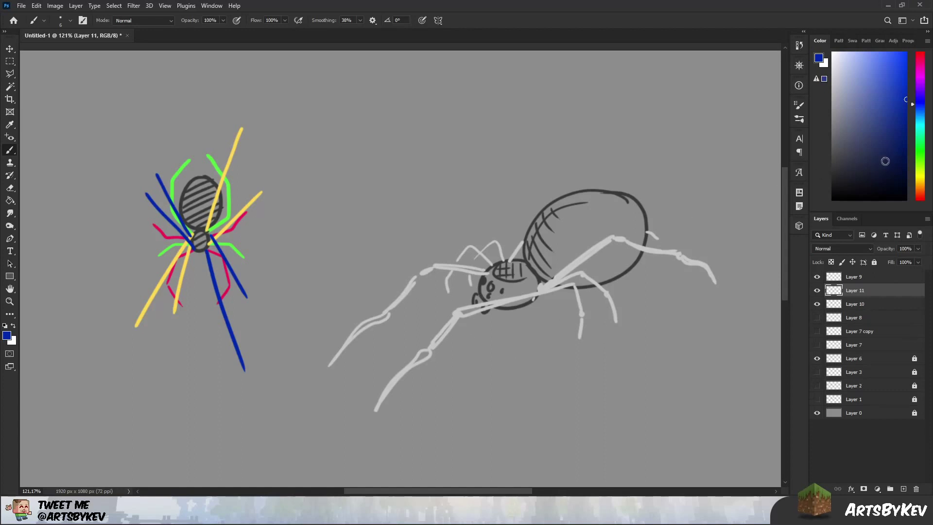
left_click(922, 168)
left_click(906, 64)
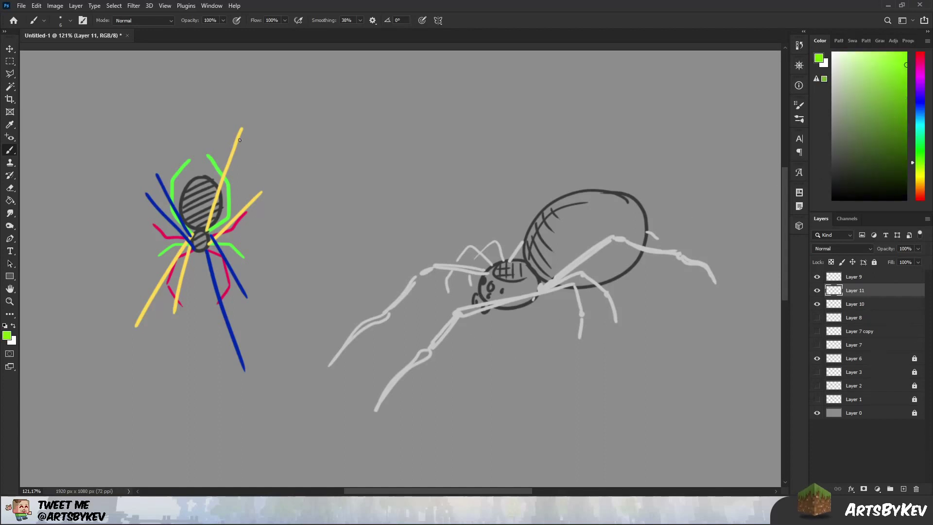
- Try outlining the legs on each side of the top-view spider with green ovals, undoing each stroke
mouse_move(271, 116)
left_mouse_down()
mouse_move(260, 111)
mouse_move(189, 229)
mouse_move(275, 389)
mouse_move(235, 101)
left_mouse_up()
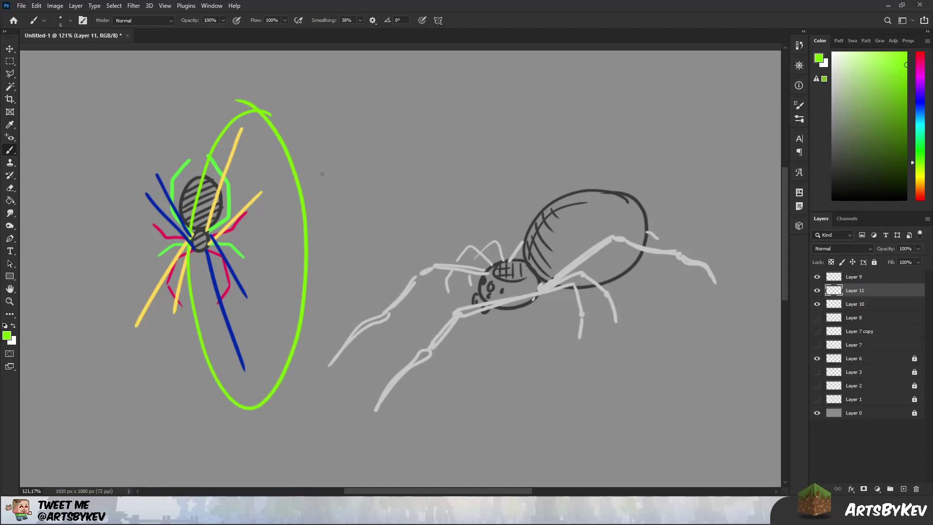
key("ctrl+z")
mouse_move(203, 144)
left_mouse_down()
mouse_move(174, 141)
mouse_move(137, 326)
mouse_move(195, 153)
left_mouse_up()
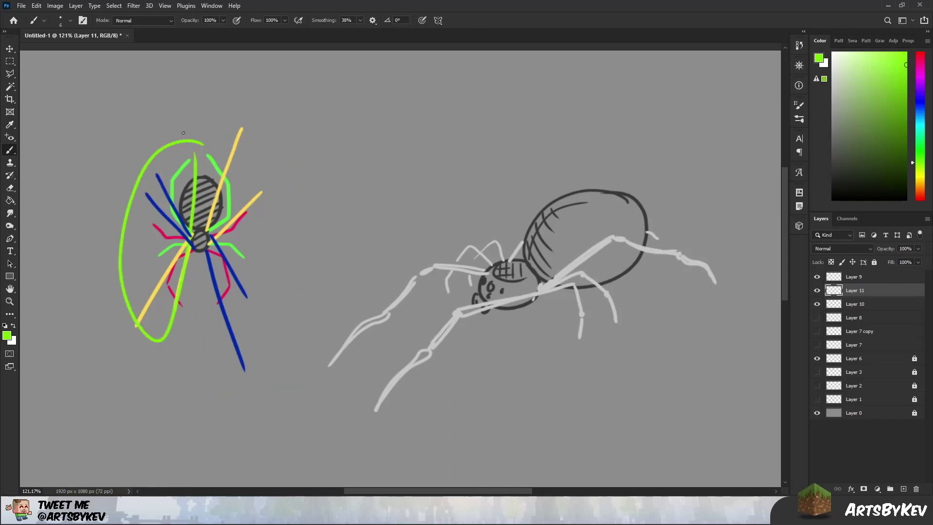
key("ctrl+z")
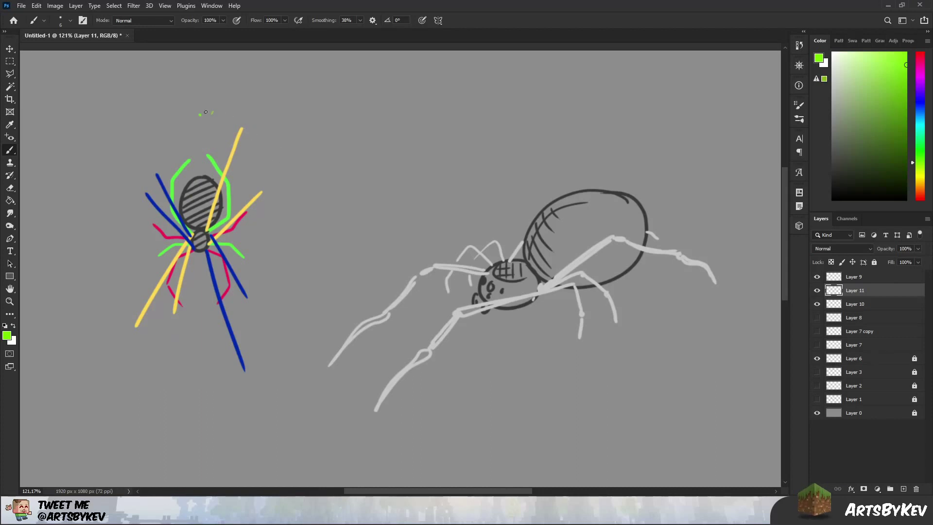
- Draw four green curved arrows around the top-view spider to mark the rotation direction of its leg groups
mouse_move(205, 111)
left_mouse_down()
mouse_move(327, 214)
mouse_move(345, 270)
left_mouse_up()
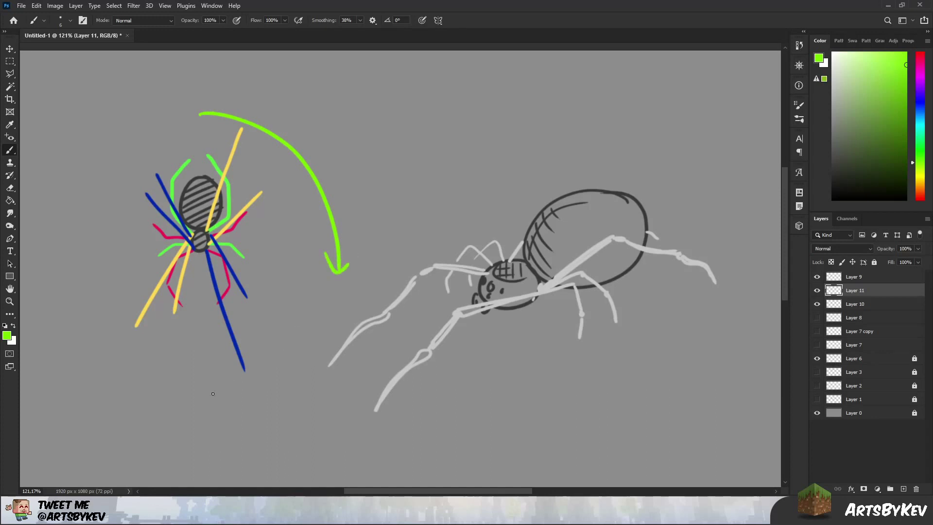
mouse_move(209, 392)
left_mouse_down()
mouse_move(325, 315)
mouse_move(323, 306)
mouse_move(333, 315)
left_mouse_up()
mouse_move(162, 388)
left_mouse_down()
mouse_move(79, 257)
mouse_move(104, 265)
left_mouse_up()
left_click_drag(91, 216, 173, 126)
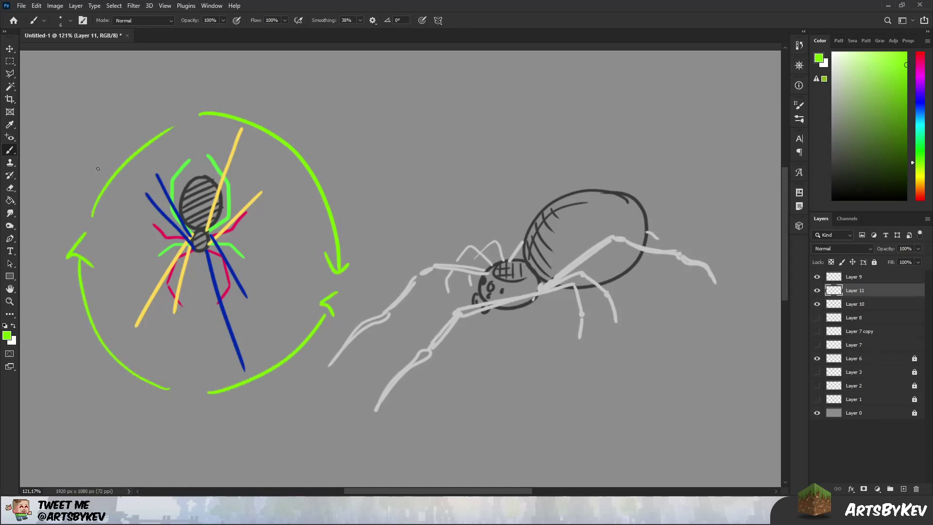
left_click_drag(81, 183, 104, 210)
- Undo the green curved arrows around the top-view spider
key("ctrl+z")
key("ctrl+z")
key("ctrl+z")
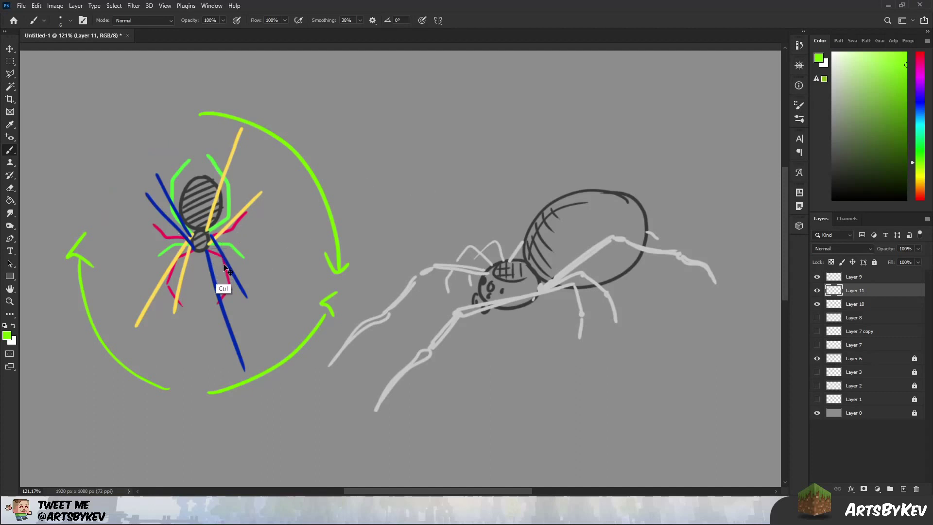
key("ctrl+z")
key("ctrl+z")
key("ctrl+z")
key("ctrl+z")
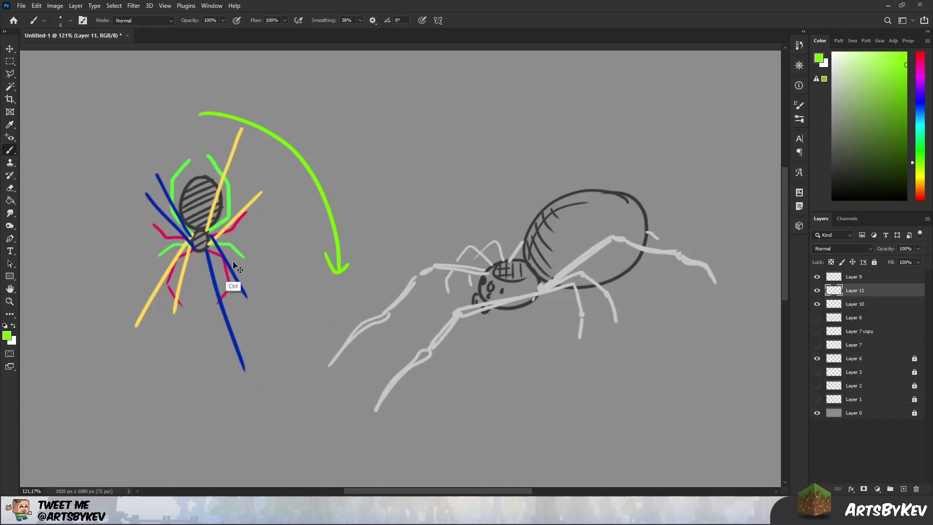
key("ctrl+z")
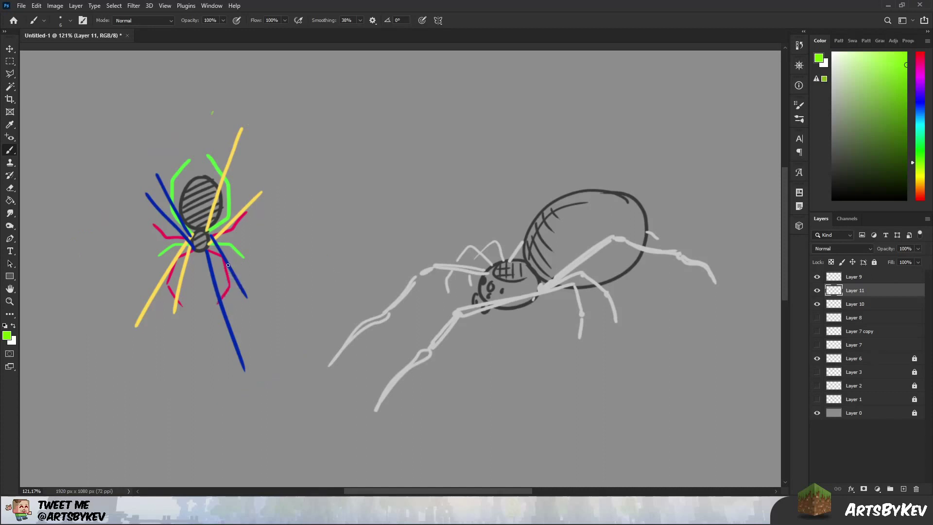
- Hide Layers 11, 10 and 9, and show Layer 8 with the blue arcs
left_click(817, 290)
left_click(816, 304)
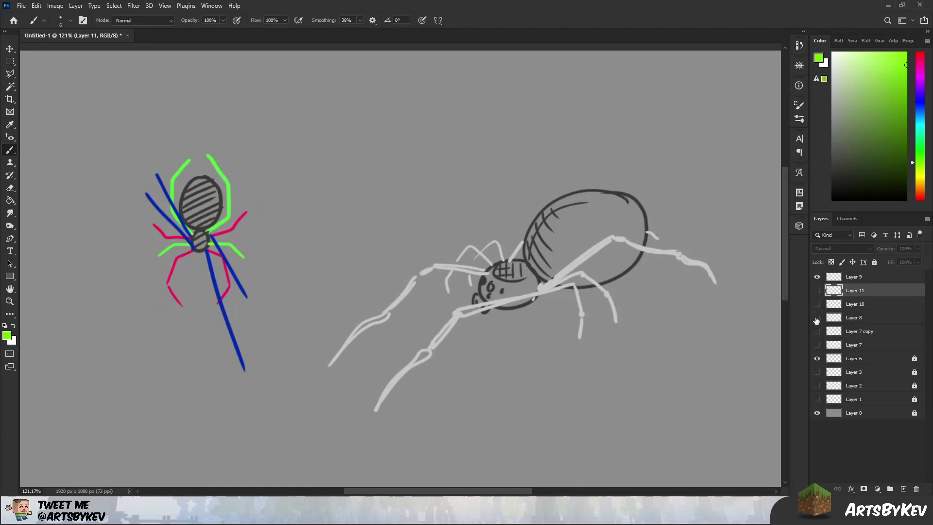
left_click(817, 318)
left_click(817, 278)
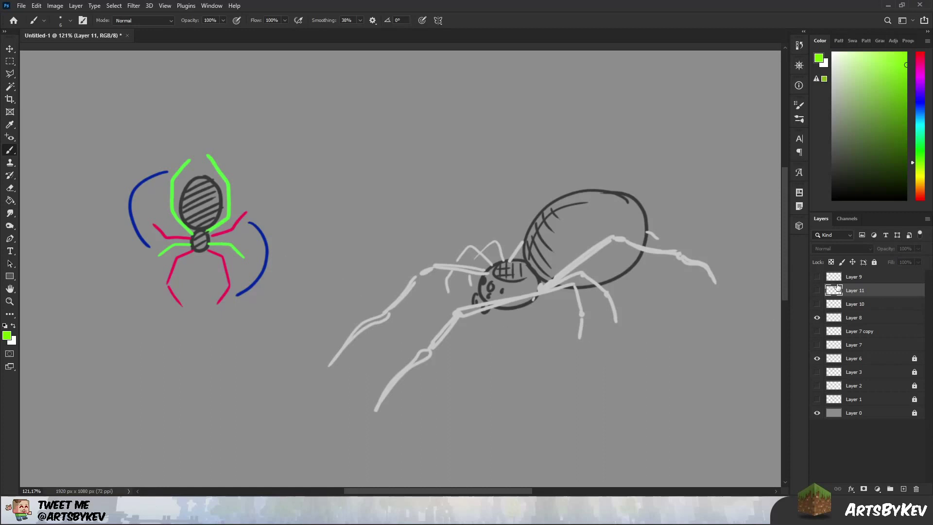
- Outline the upper segment of the large spider's near front leg in orange on a new layer above Layer 9
left_click(866, 277)
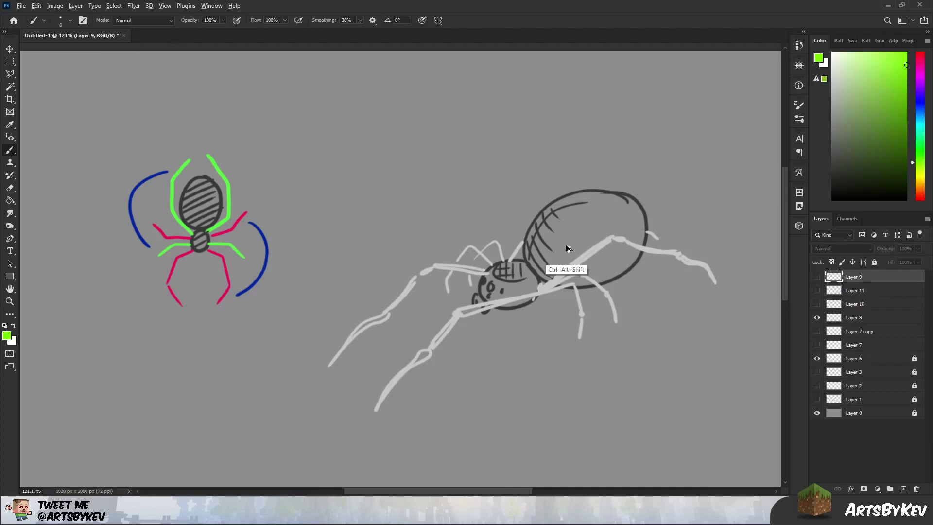
key("ctrl+shift+alt+n")
left_click(920, 187)
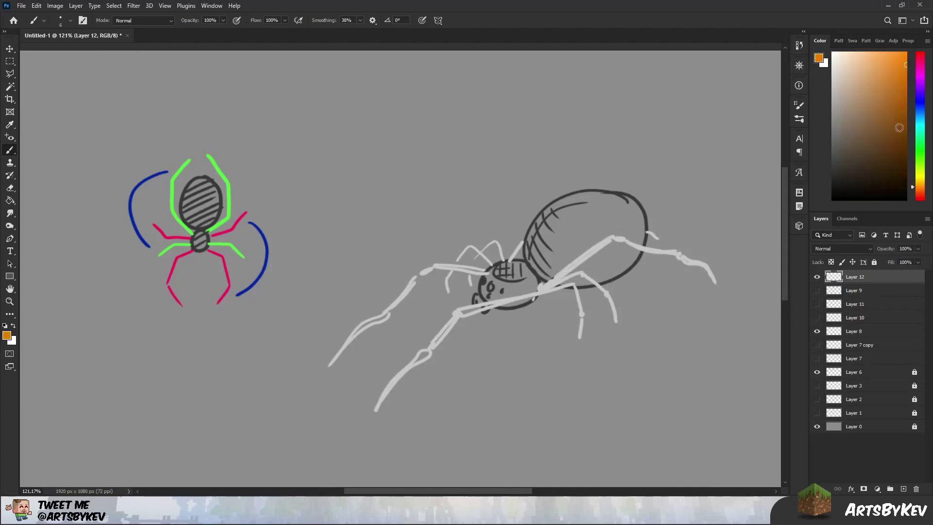
left_click(906, 78)
mouse_move(460, 314)
left_mouse_down()
mouse_move(575, 286)
mouse_move(462, 313)
left_mouse_up()
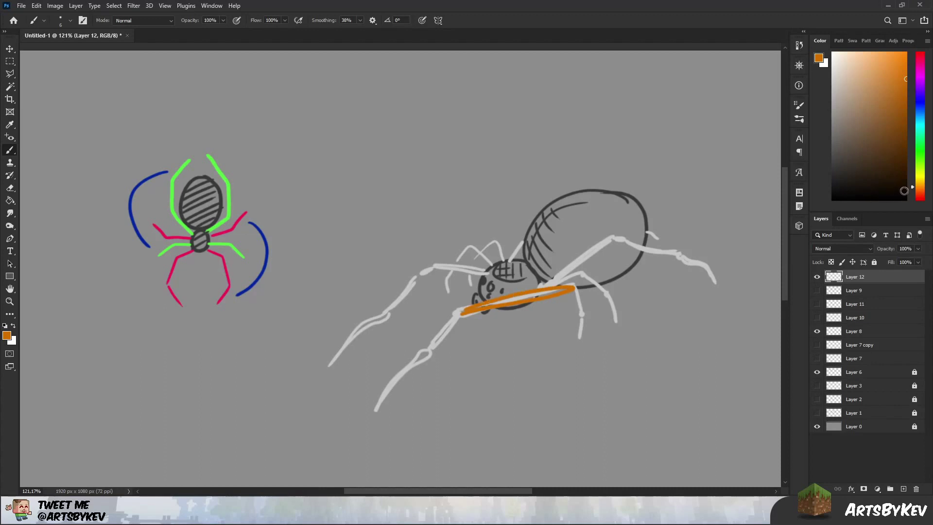
- Outline the same front leg's middle segment in red and its lowest segment in purple
left_click(919, 196)
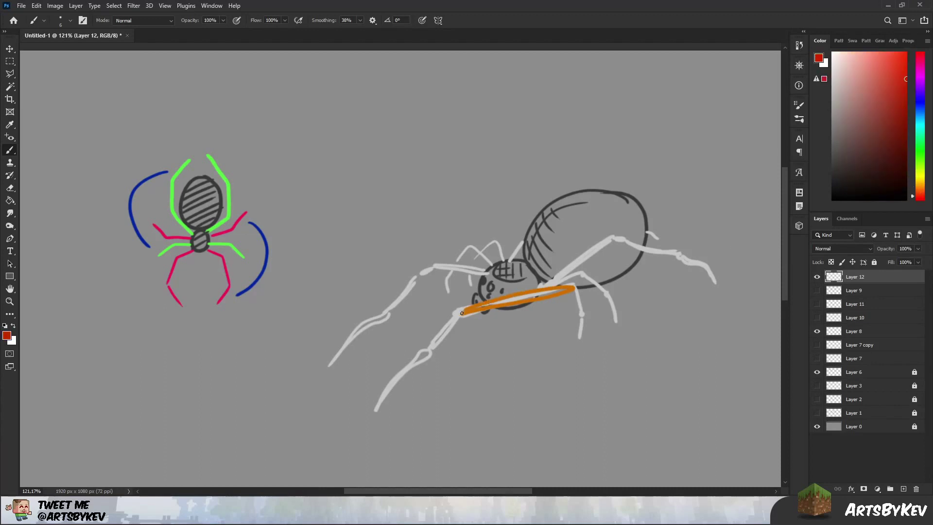
mouse_move(462, 313)
left_mouse_down()
mouse_move(424, 354)
mouse_move(462, 314)
left_mouse_up()
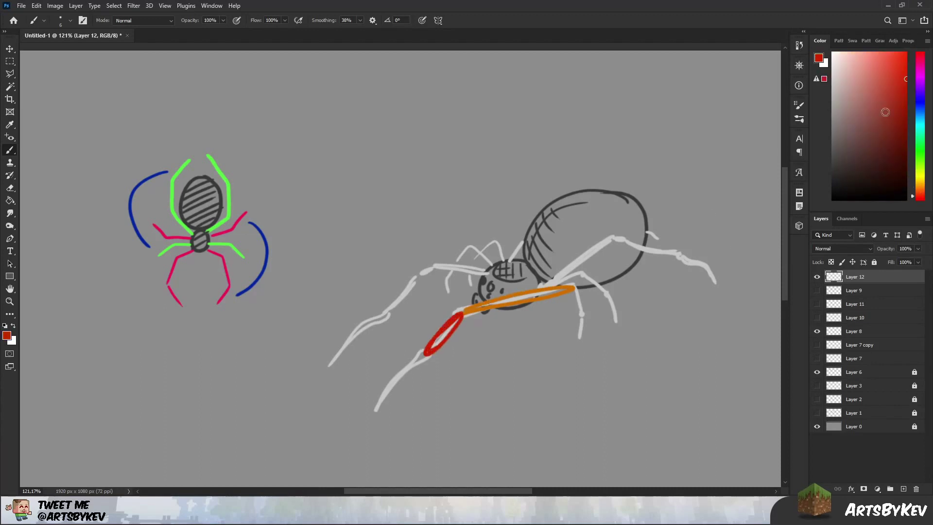
left_click(920, 79)
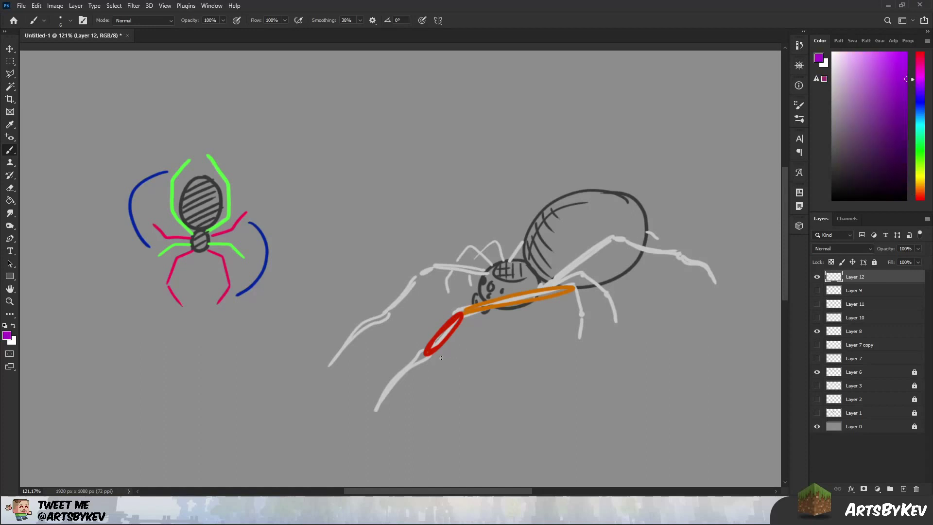
mouse_move(421, 355)
left_mouse_down()
mouse_move(365, 418)
mouse_move(415, 356)
left_mouse_up()
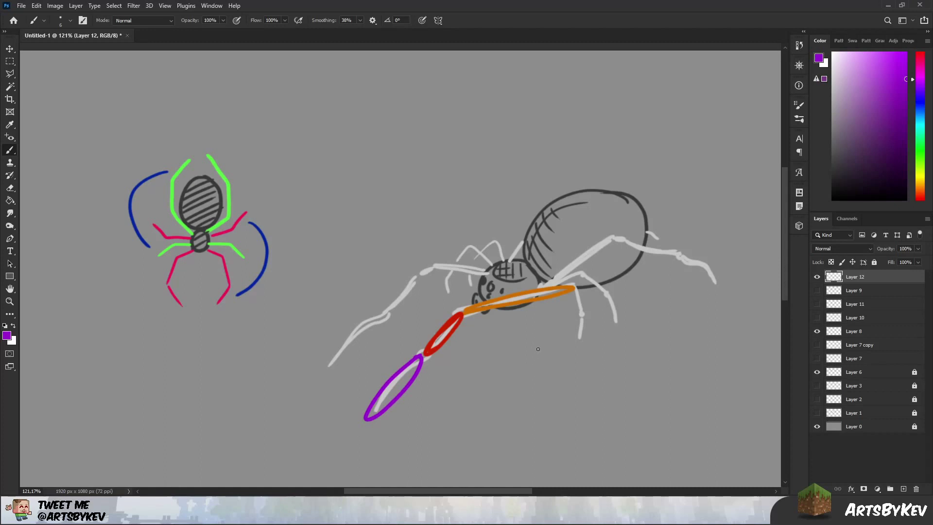
- Draw light-blue arrows pointing to the large spider's near front leg joints, including where the upper segment joins the body
left_click(919, 107)
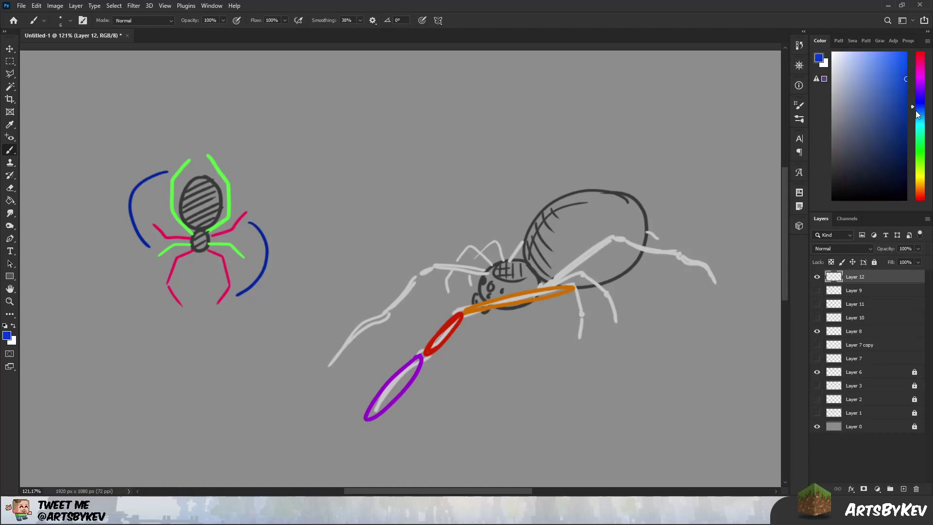
left_click(890, 64)
left_click_drag(454, 298, 447, 243)
left_click_drag(389, 277, 416, 352)
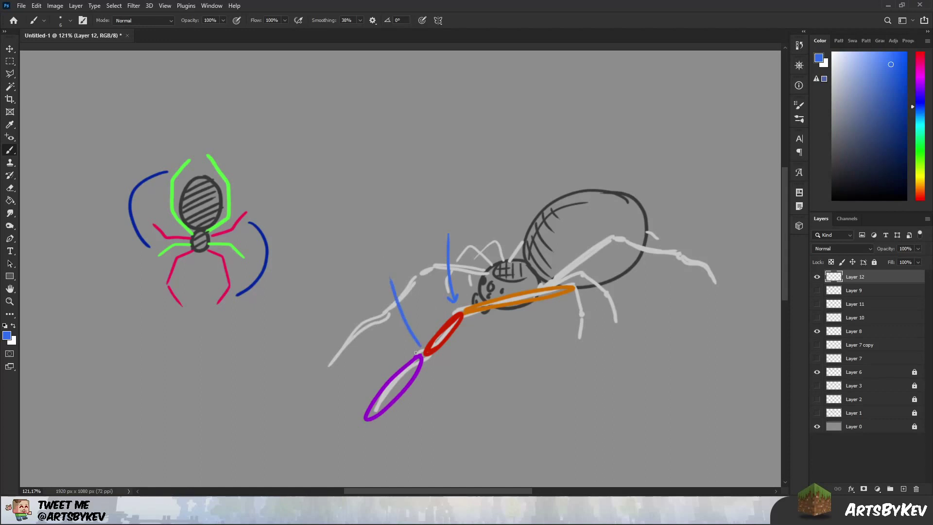
left_click_drag(574, 282, 562, 199)
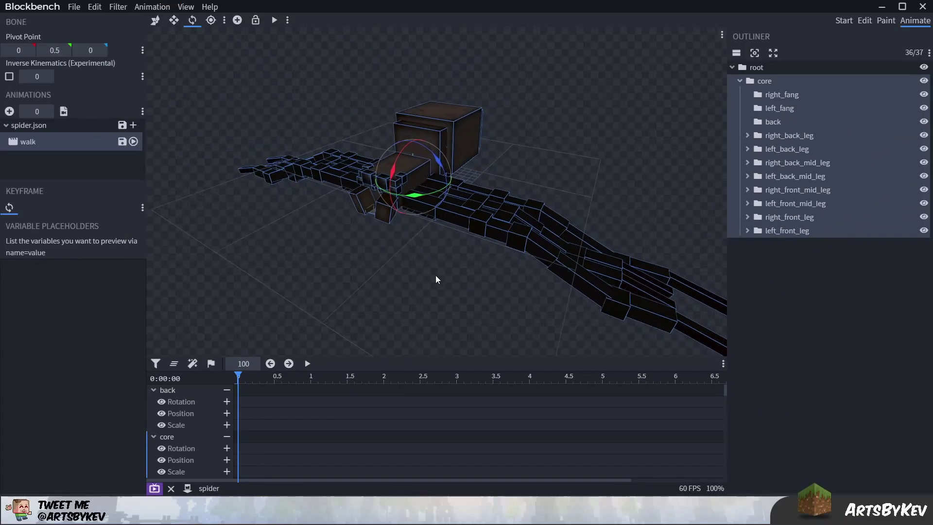
right_click_drag(436, 275, 408, 255)
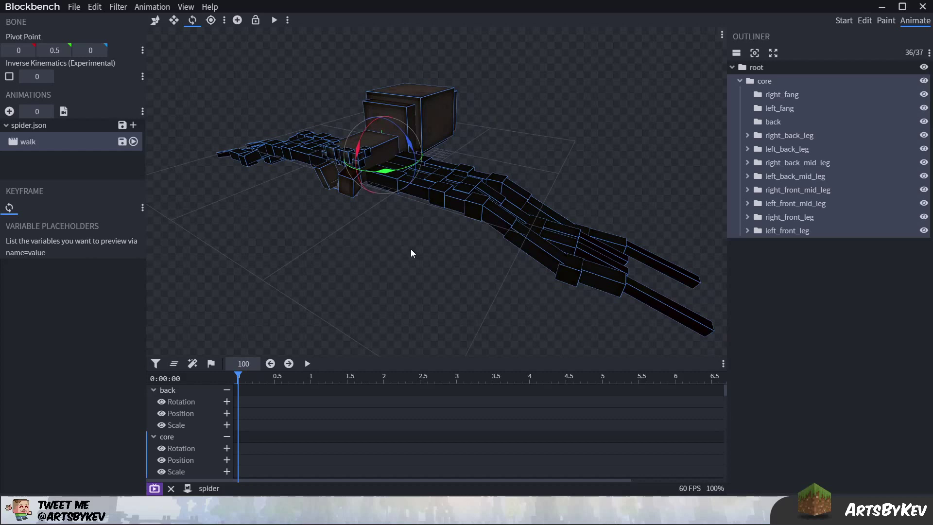
- In Blockbench, try rotating the core bone about different axes and undo each rotation
left_click(465, 282)
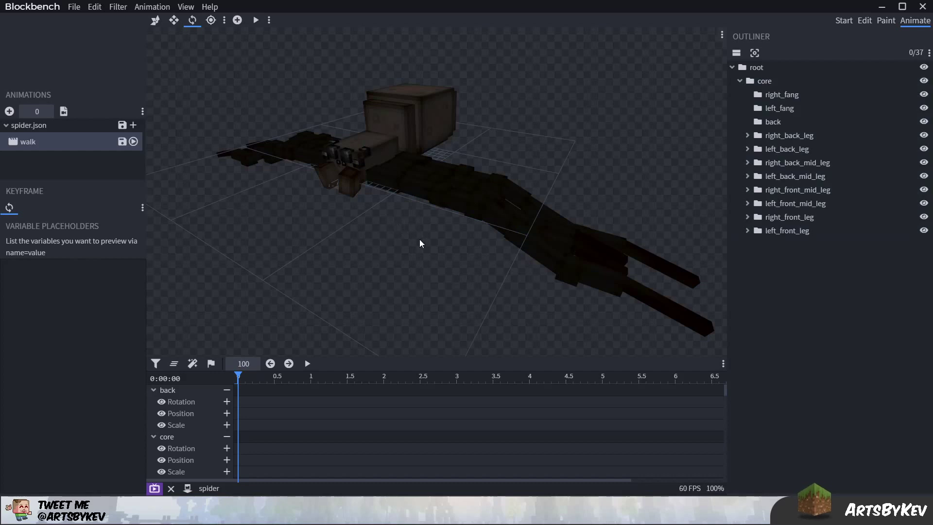
left_click(375, 151)
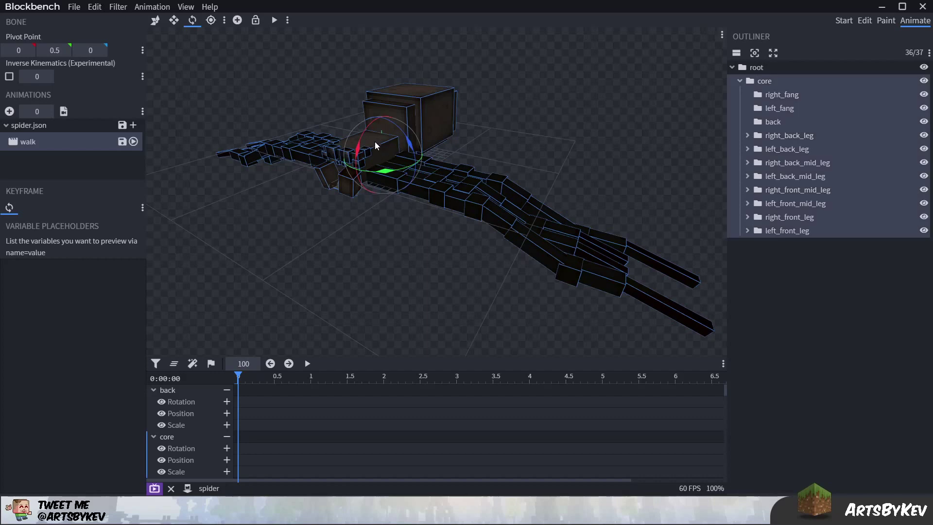
left_click_drag(364, 216, 471, 278)
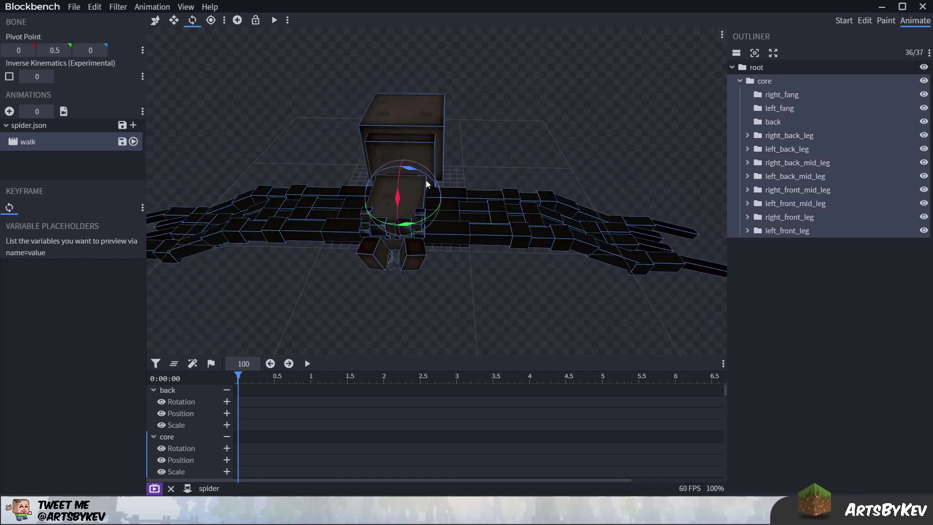
mouse_move(415, 170)
left_mouse_down()
mouse_move(424, 173)
mouse_move(417, 169)
left_mouse_up()
key("ctrl+z")
left_click_drag(419, 221, 422, 220)
key("ctrl+z")
mouse_move(509, 154)
left_mouse_down()
mouse_move(502, 150)
mouse_move(530, 157)
mouse_move(502, 154)
left_mouse_up()
left_click_drag(417, 179, 411, 178)
key("ctrl+z")
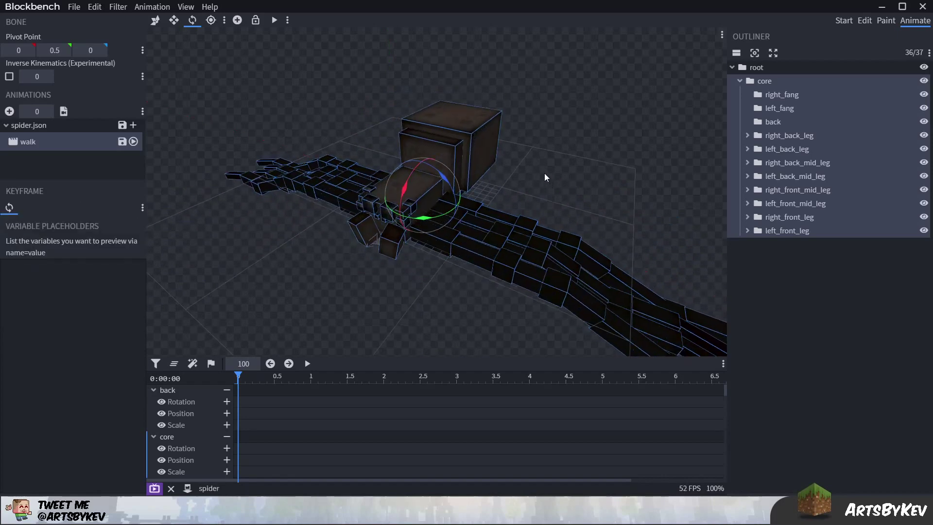
left_click_drag(544, 173, 535, 163)
left_click_drag(378, 105, 428, 271)
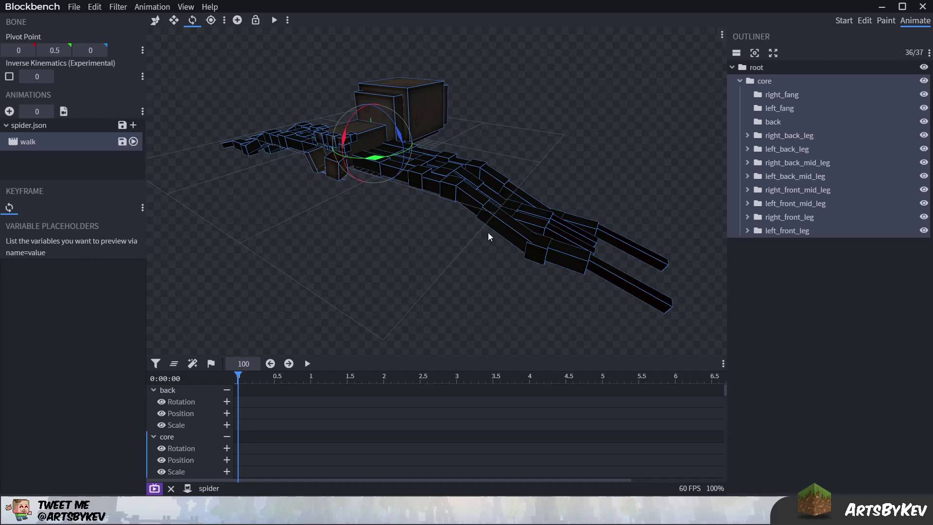
left_click(769, 287)
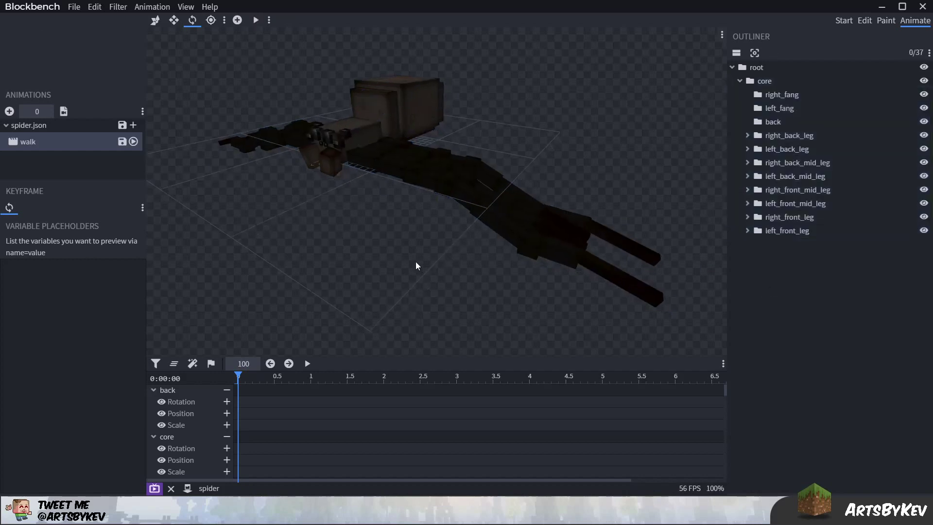
left_click_drag(416, 264, 420, 263)
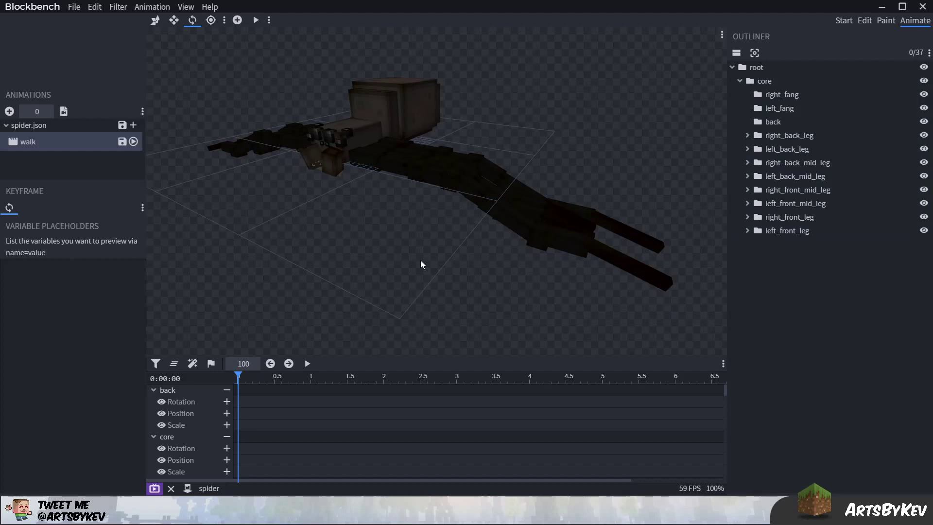
left_click_drag(421, 261, 445, 232)
left_click_drag(542, 128, 502, 115)
left_click_drag(462, 344, 432, 225)
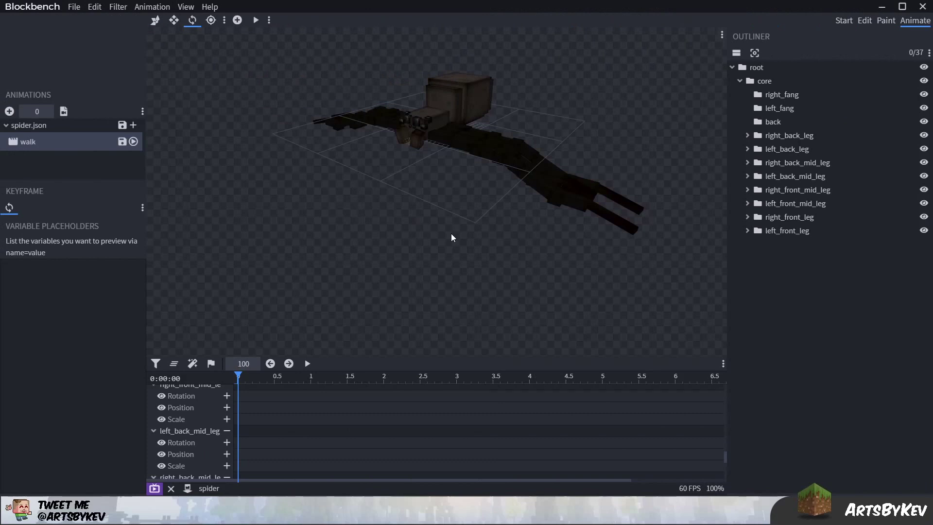
- At 0 s, rotate left_front_leg forward to Y 77.5 and left_front_mid_leg to Y -12.5
left_click_drag(451, 236, 443, 203)
left_click(438, 151)
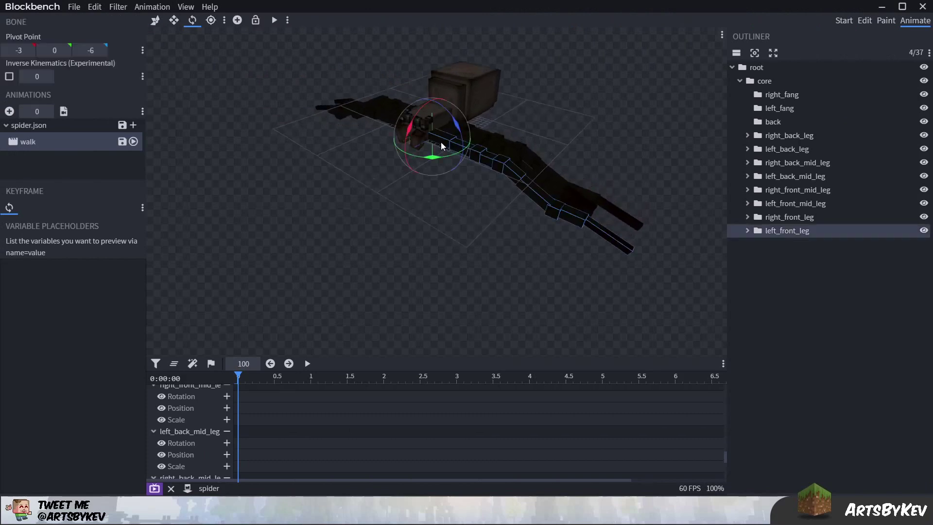
left_click_drag(437, 155, 357, 154)
left_click(450, 139)
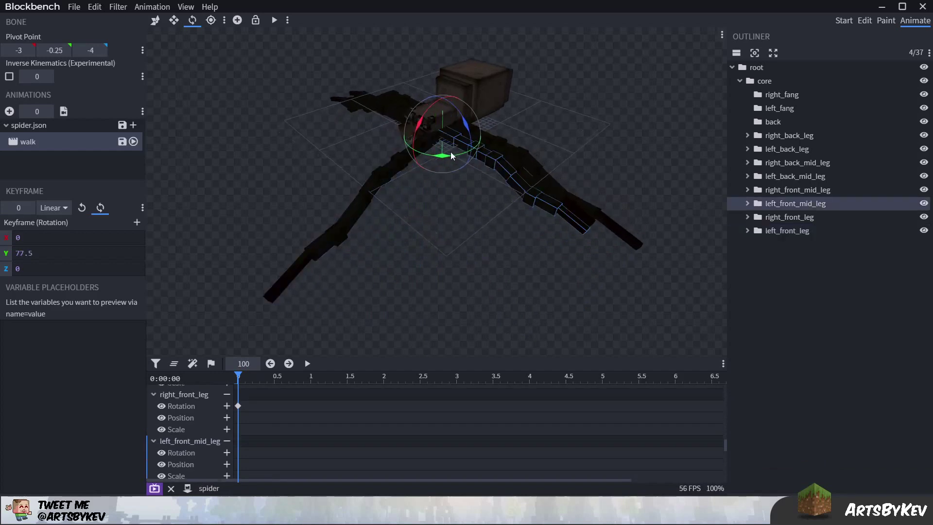
- At 0 s, rotate left_back_mid_leg to Y 22.5 and left_back_leg to Y -65
left_click(459, 136)
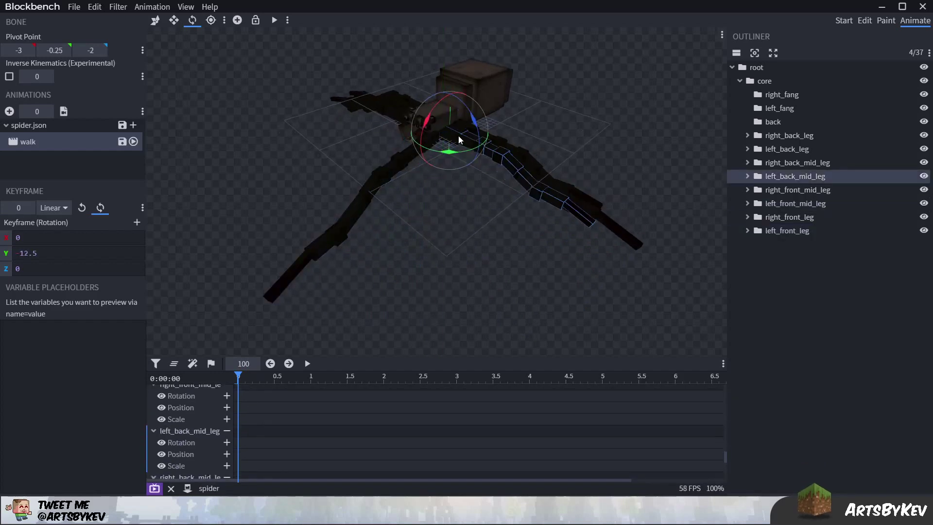
left_click_drag(461, 156, 436, 156)
left_click_drag(437, 219, 388, 229)
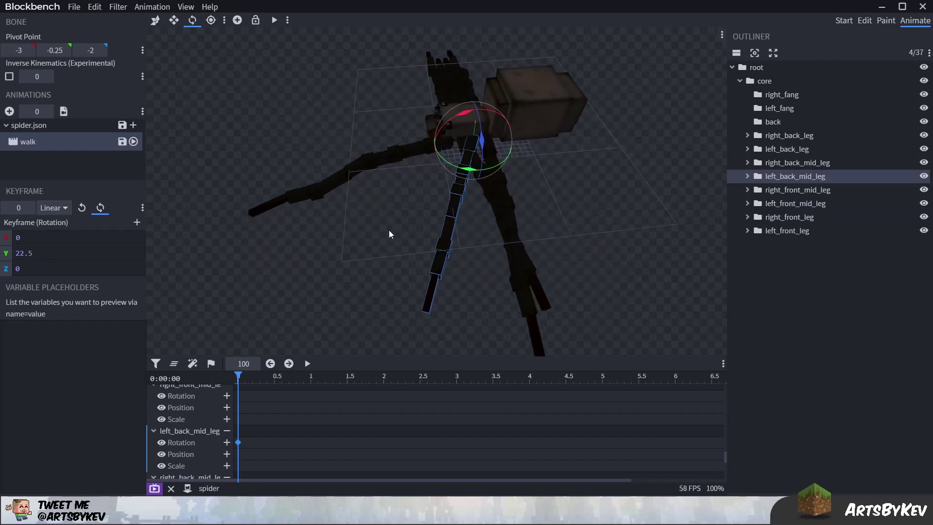
left_click(493, 154)
right_click_drag(611, 205, 594, 203)
left_click_drag(468, 163, 509, 159)
- Key the opposite swing of the left legs at 0.5 s, with left_front_mid_leg at Y 32.5, and play it back
left_click_drag(238, 378, 274, 378)
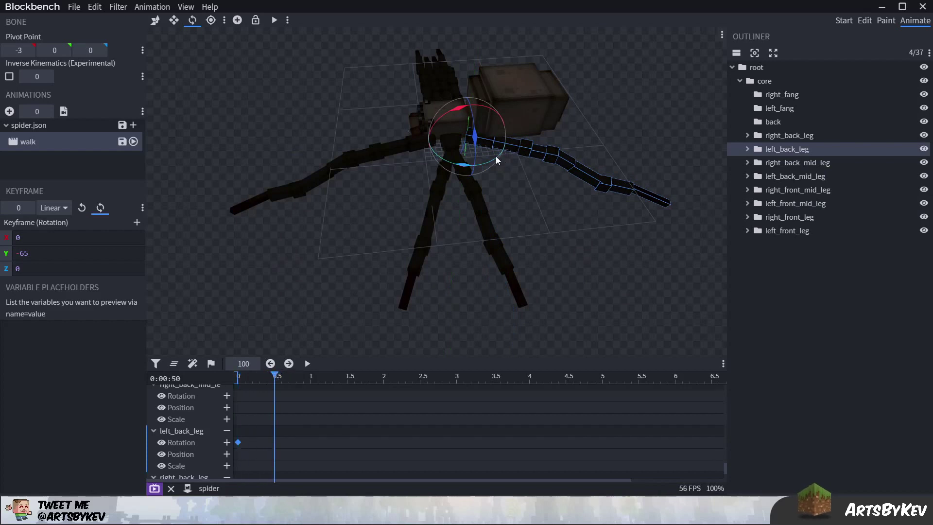
left_click_drag(496, 159, 384, 243)
left_click(416, 148)
left_click(448, 160)
left_click(441, 167)
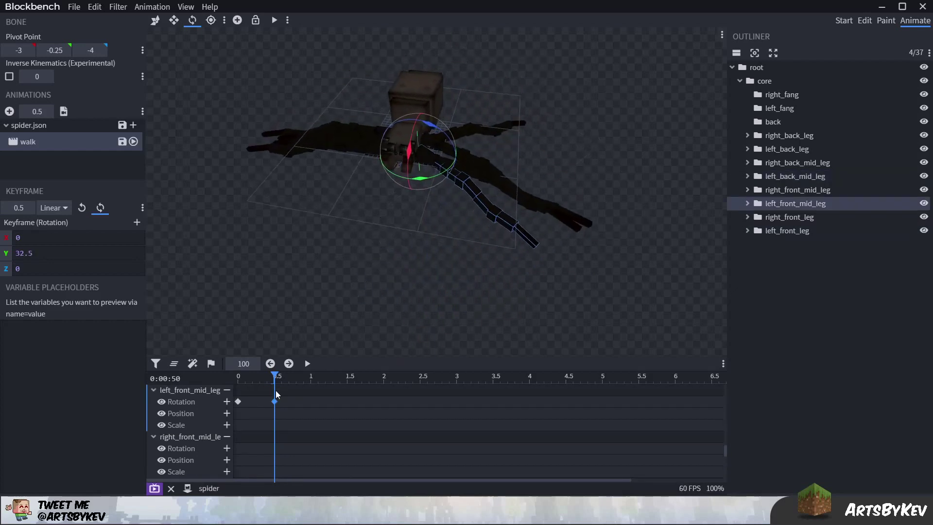
left_click_drag(265, 380, 193, 389)
key("space")
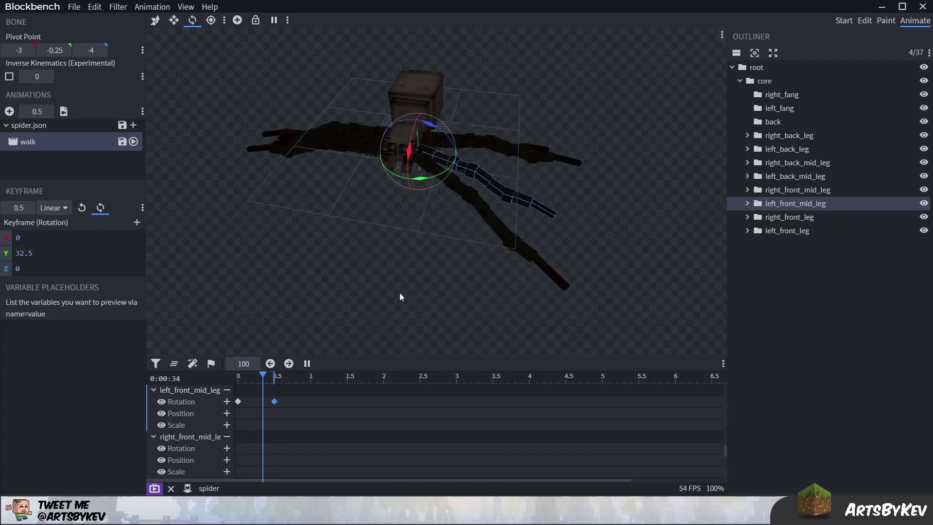
- Copy the rotation keyframes at 0 s and paste them at 1 s to close the walk loop
left_click_drag(258, 396, 231, 323)
scroll(239, 432, "down", 4)
scroll(264, 403, "up", 5)
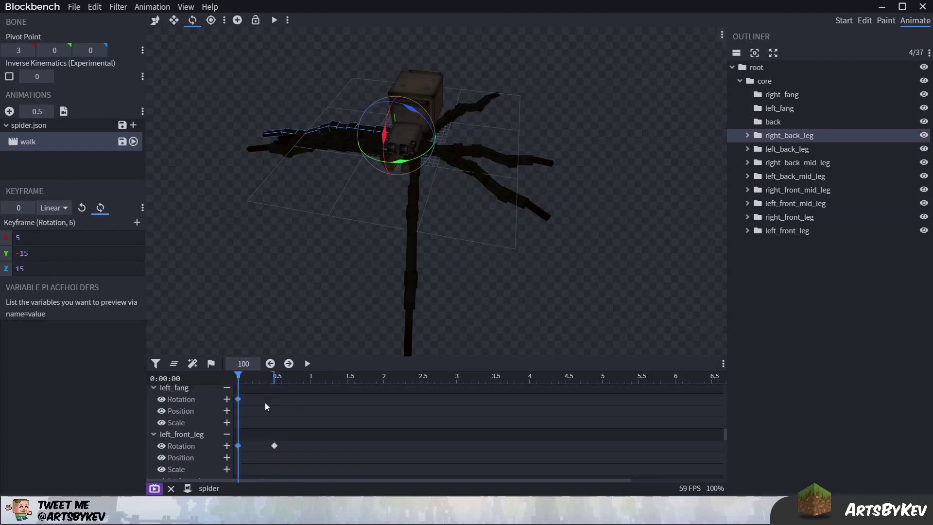
left_click_drag(252, 394, 235, 487)
left_click(310, 374)
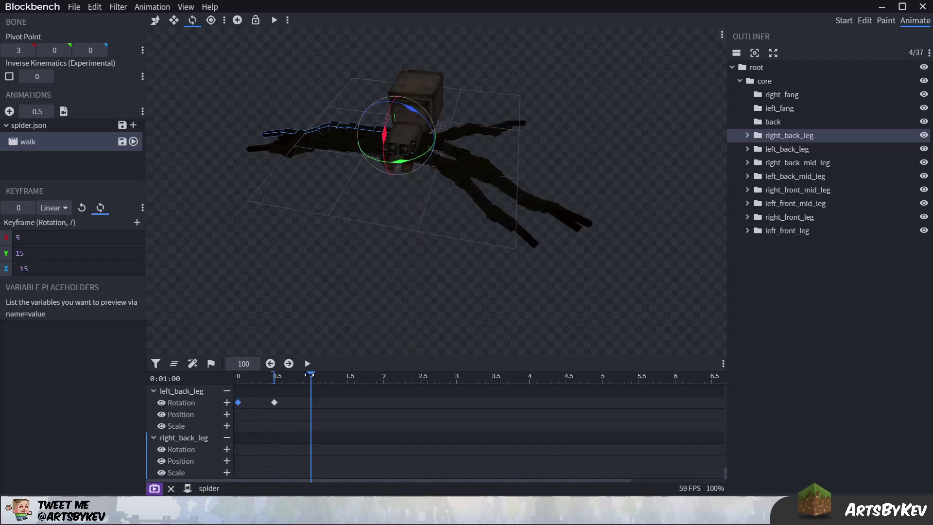
key("ctrl+v")
- Play the one-second walk loop and examine the left legs' swing from several angles
key("space")
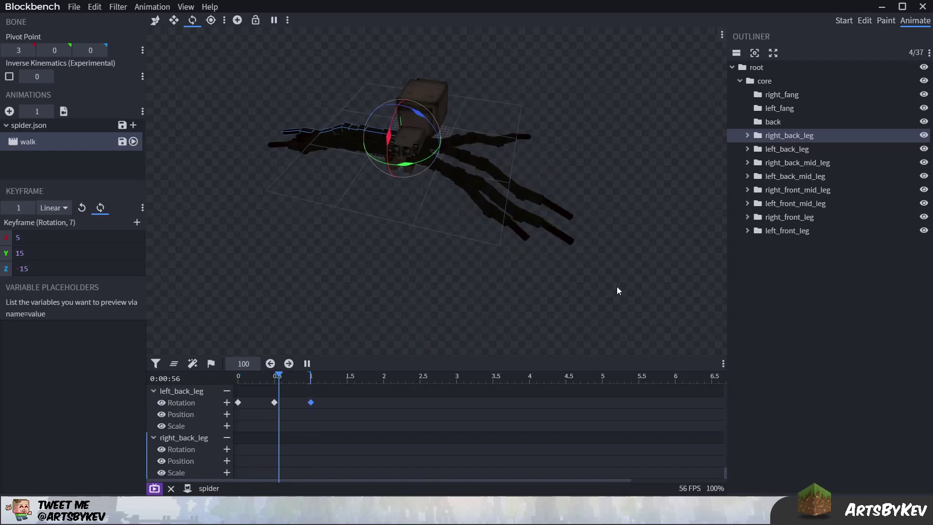
left_click(593, 290)
left_click_drag(593, 289, 453, 326)
key("space")
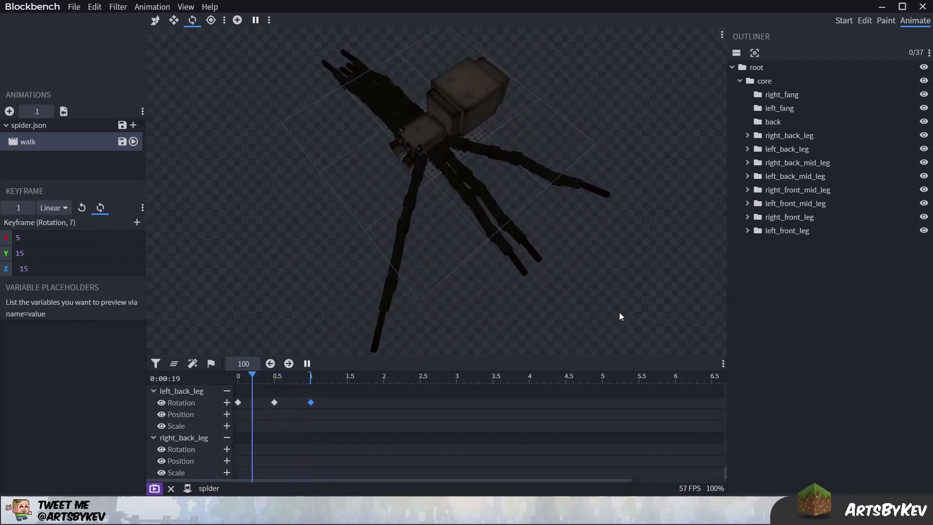
left_click_drag(619, 312, 569, 308)
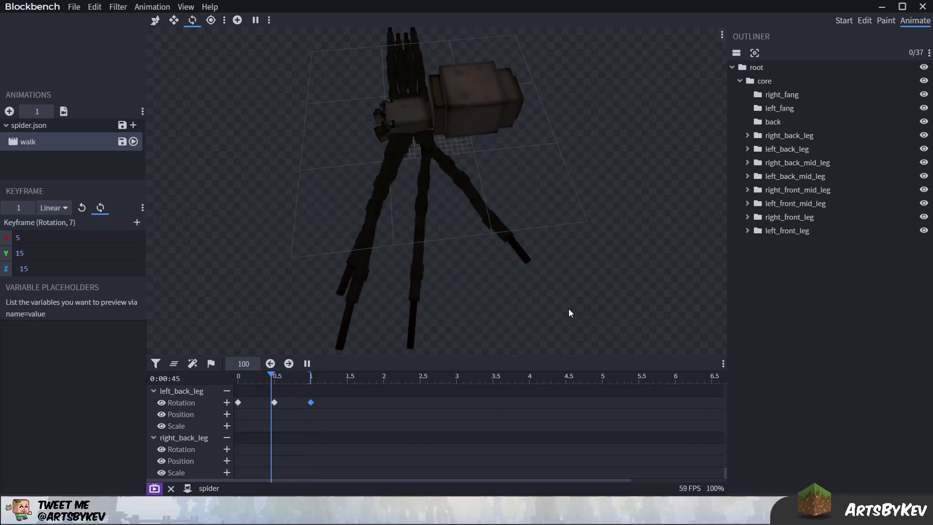
key("space")
- Try rotating left_back_mid_leg_4 and the whole left_back_mid_leg at 0 s, undoing both rotations
left_click(397, 185)
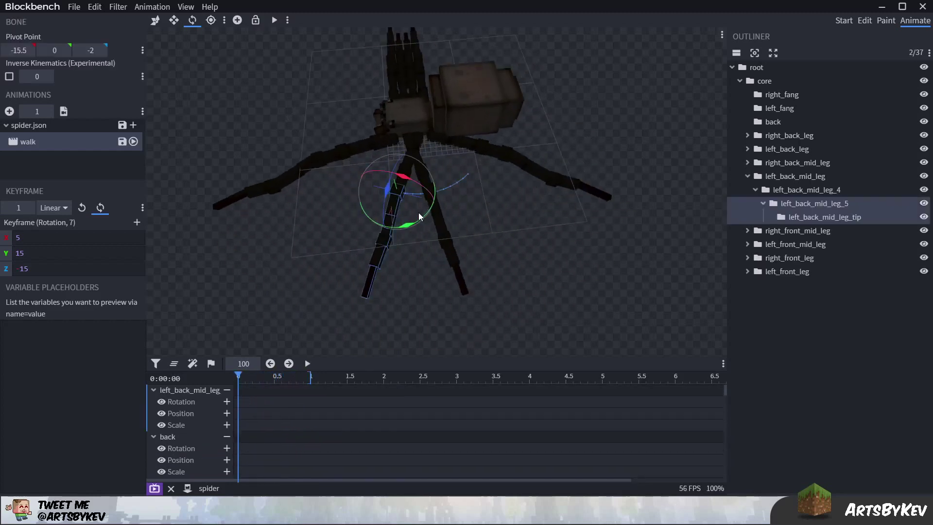
left_click(407, 168)
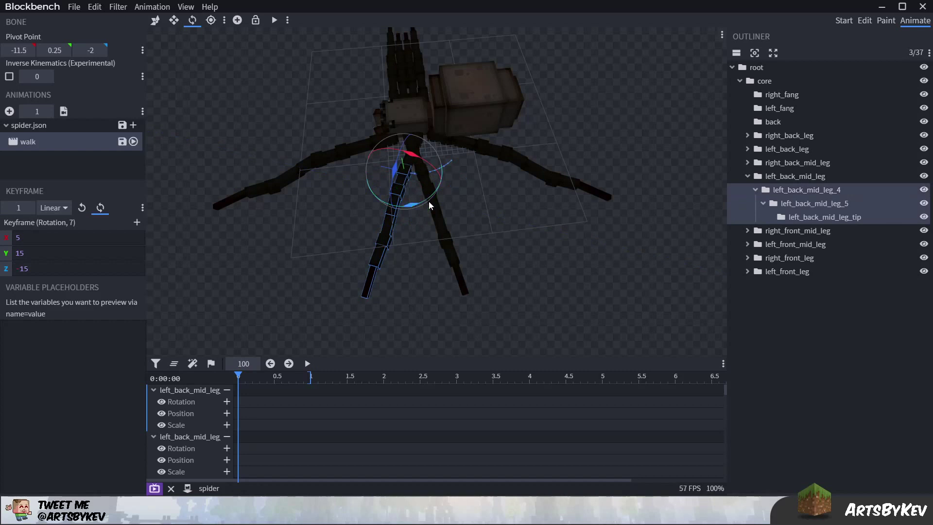
left_click_drag(426, 204, 391, 204)
key("ctrl+z")
left_click(421, 141)
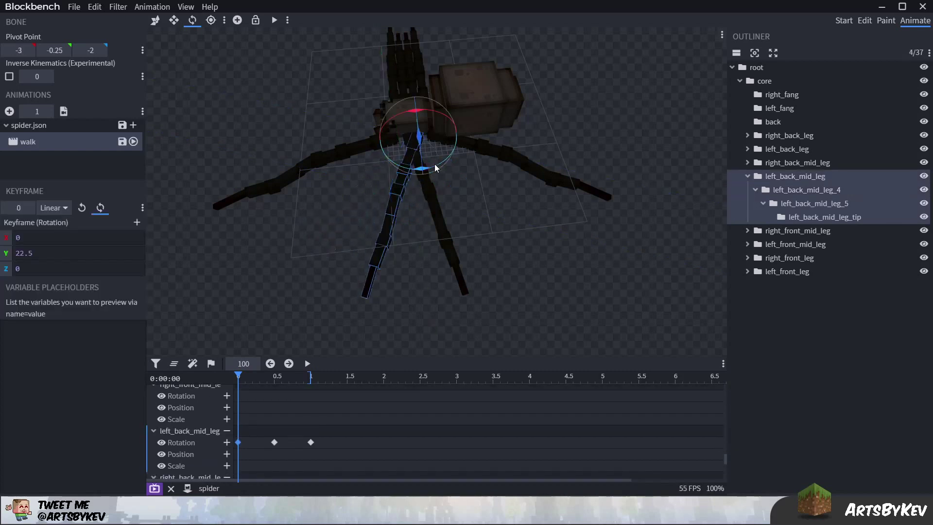
left_click_drag(446, 160, 520, 206)
key("ctrl+z")
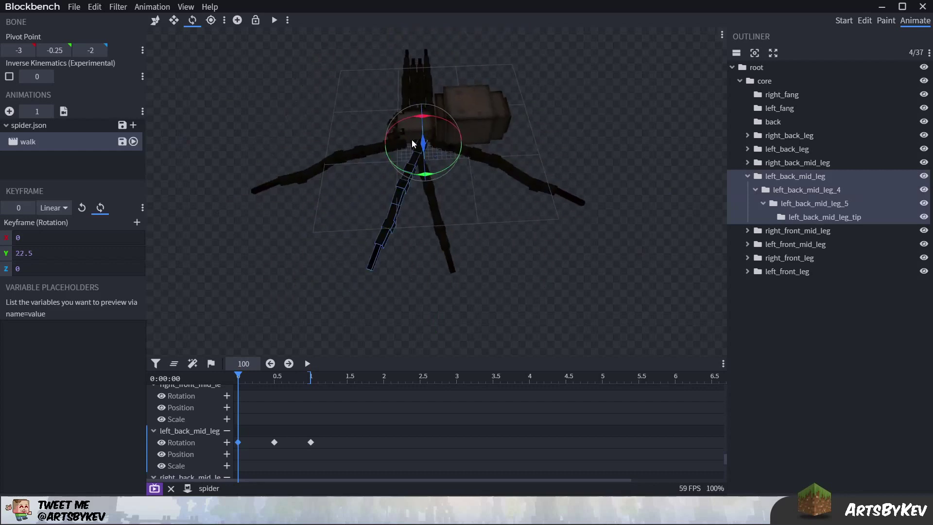
- Select left_front_mid_leg and replay the walk, checking its motion against the neighbouring legs from low and high views
left_click(415, 154)
right_click_drag(478, 214, 501, 218)
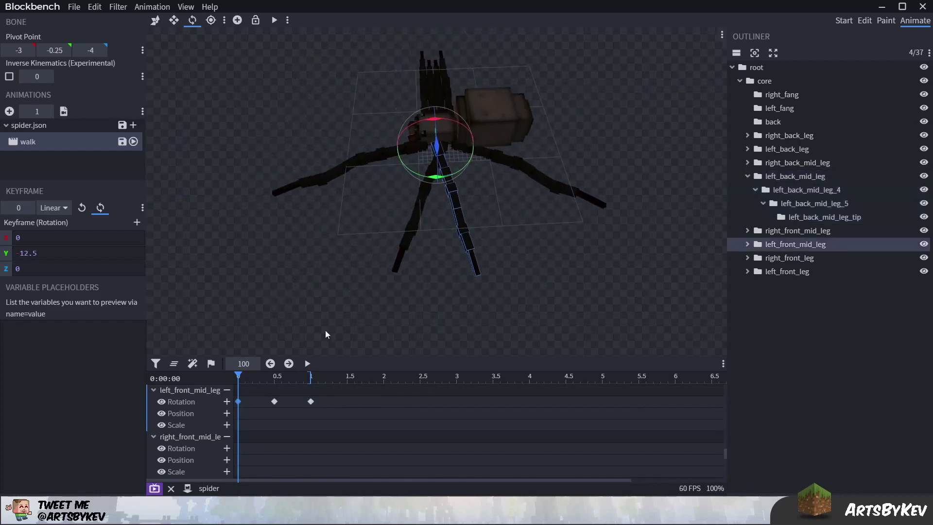
mouse_move(445, 278)
left_mouse_down()
mouse_move(539, 272)
mouse_move(462, 276)
left_mouse_up()
key("space")
left_click_drag(572, 278, 499, 234)
key("space")
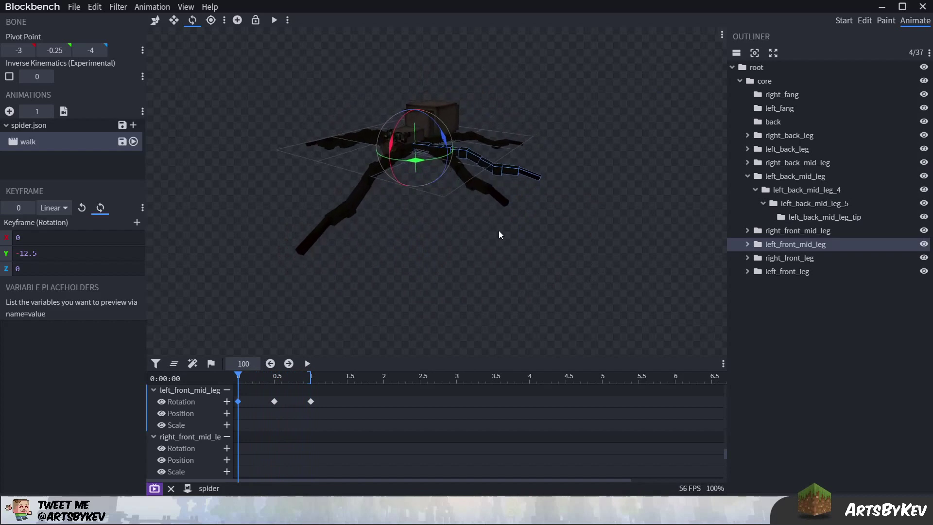
left_click_drag(454, 255, 419, 290)
key("space")
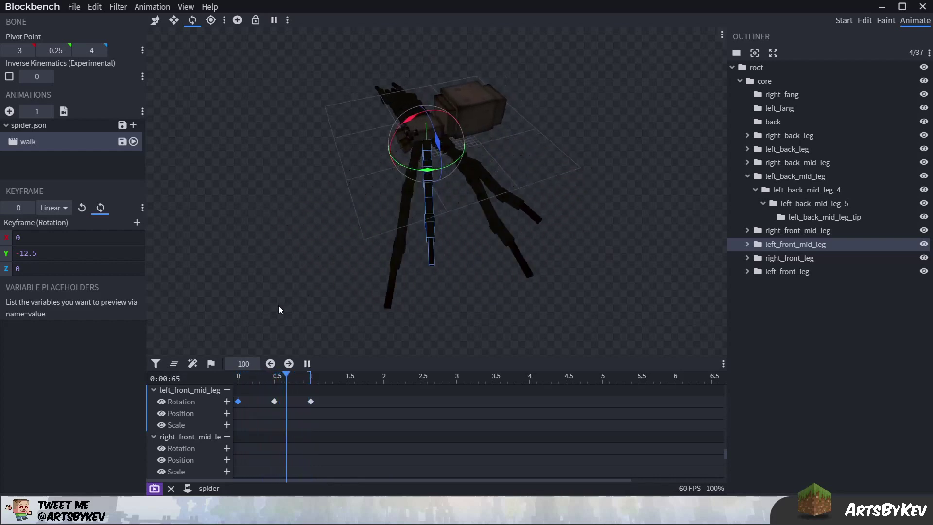
- At 0 s, raise left_front_mid_leg by rotating it to Z -37.5
left_click(245, 382)
scroll(247, 379, "up", 1)
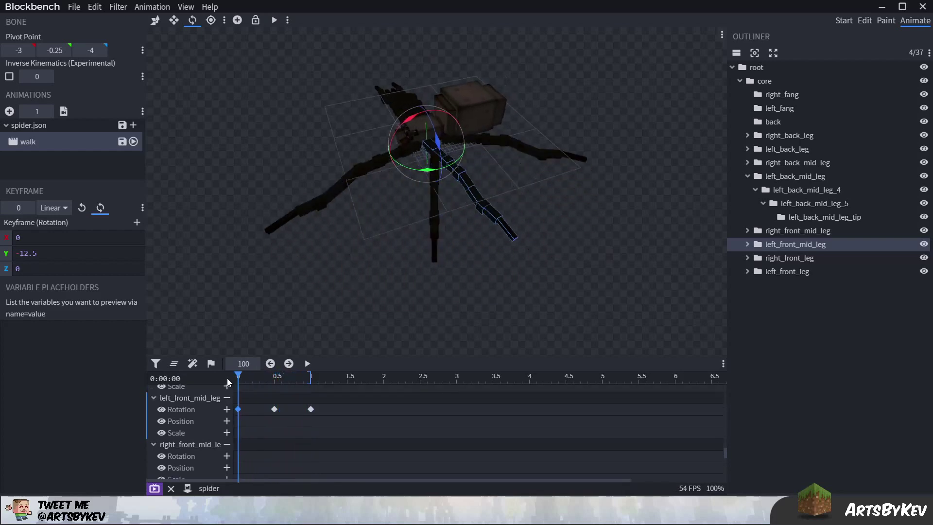
left_click(301, 382)
left_click_drag(307, 380, 238, 378)
left_click_drag(313, 287, 493, 125)
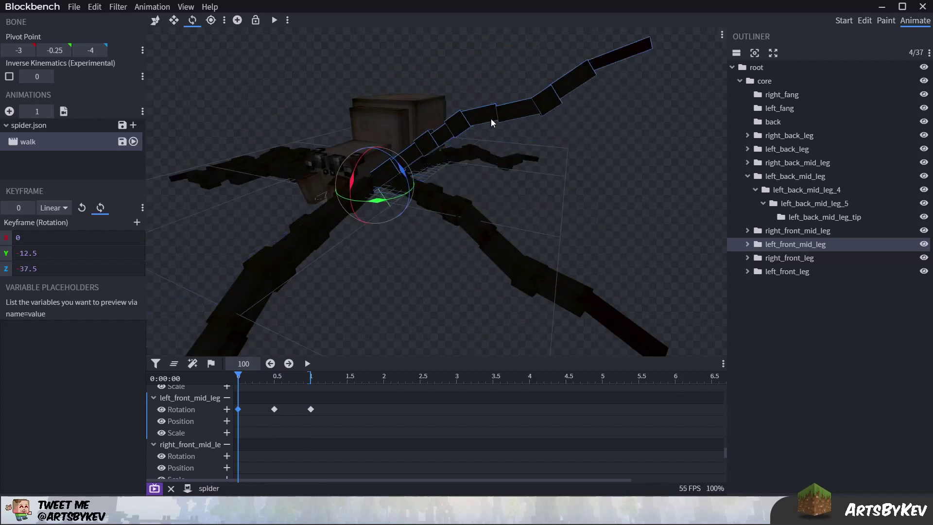
- Bend the left_front_mid_leg_4 segment downward to Z 52.5 at 0 s
left_click(445, 158)
left_click(418, 177)
left_click_drag(417, 178, 413, 224)
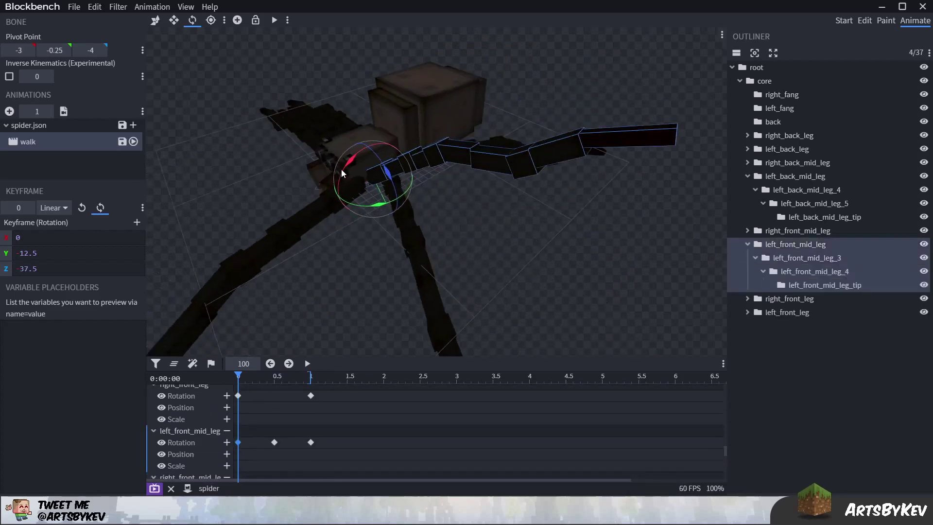
left_click_drag(343, 170, 493, 247)
left_click(440, 168)
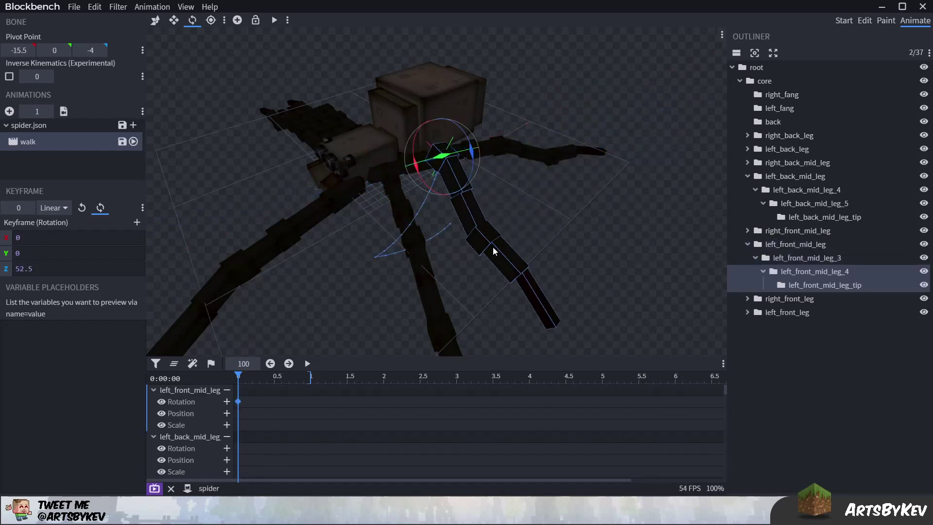
- At 0 s, curl left_front_mid_leg_tip downward by rotating it to Z 60
left_click(492, 247)
right_click_drag(580, 257, 623, 224)
left_click_drag(583, 193, 492, 164)
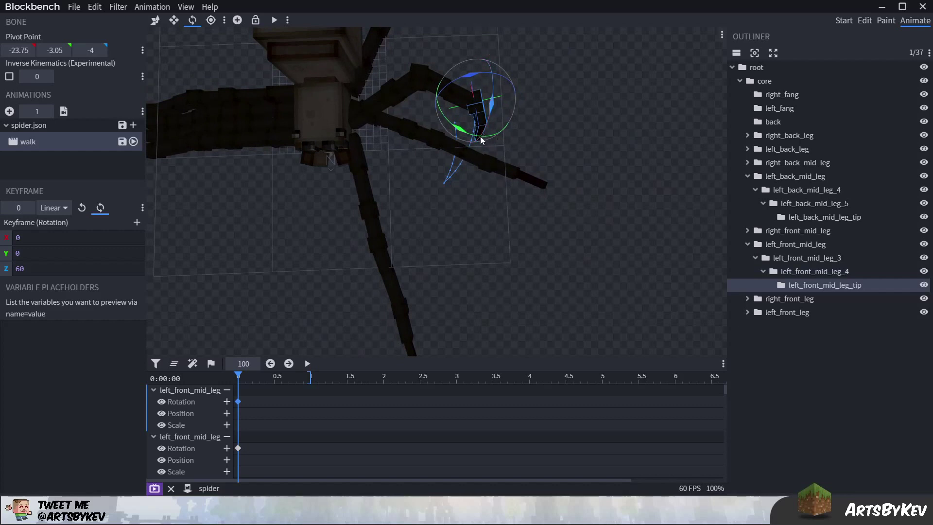
mouse_move(478, 148)
left_mouse_down()
mouse_move(484, 204)
mouse_move(482, 165)
mouse_move(483, 185)
mouse_move(520, 235)
mouse_move(477, 131)
left_mouse_up()
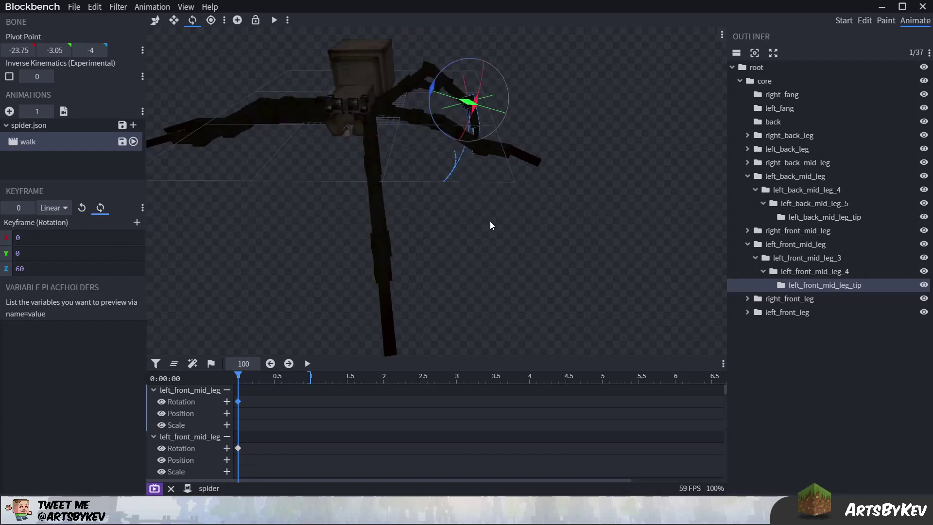
left_click_drag(491, 238, 509, 185)
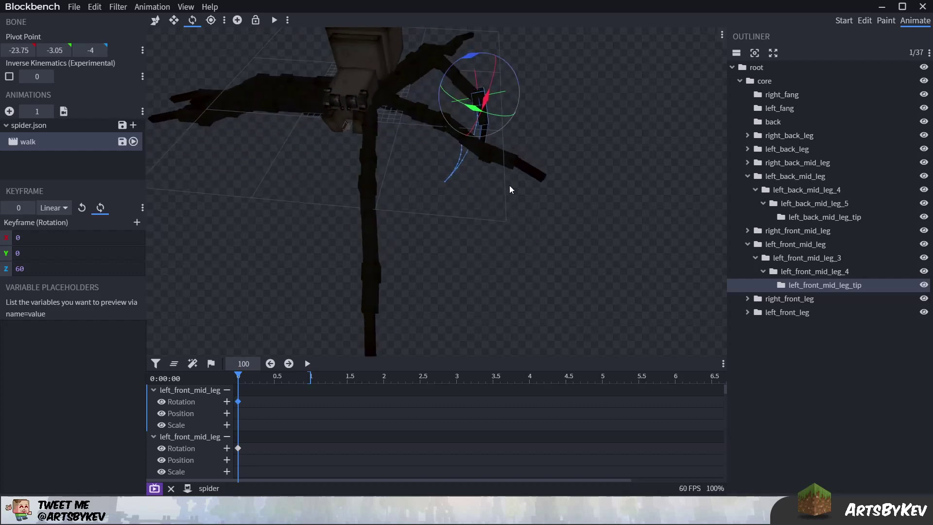
left_click_drag(506, 127, 570, 156)
- Select every bone and raise the core to position Y 7 at 0 s, checking the feet against the ground
left_click(156, 22)
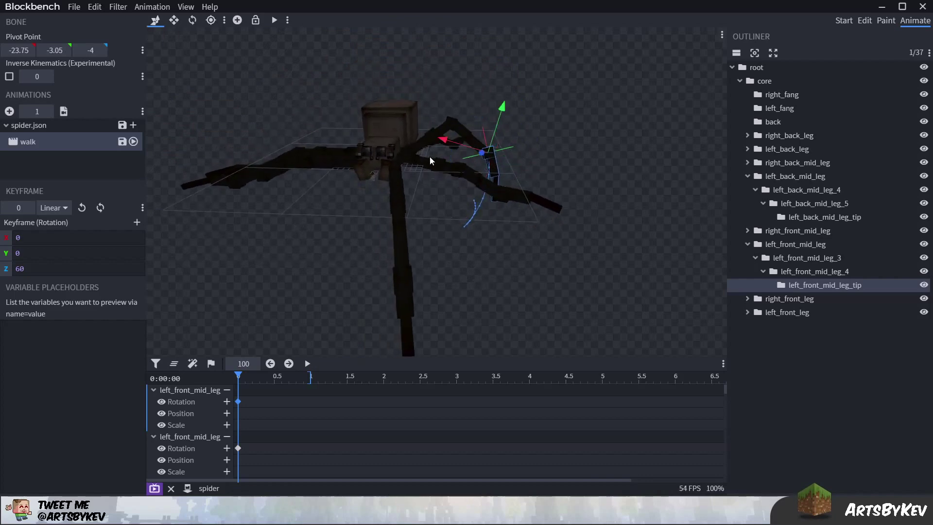
key("ctrl+a")
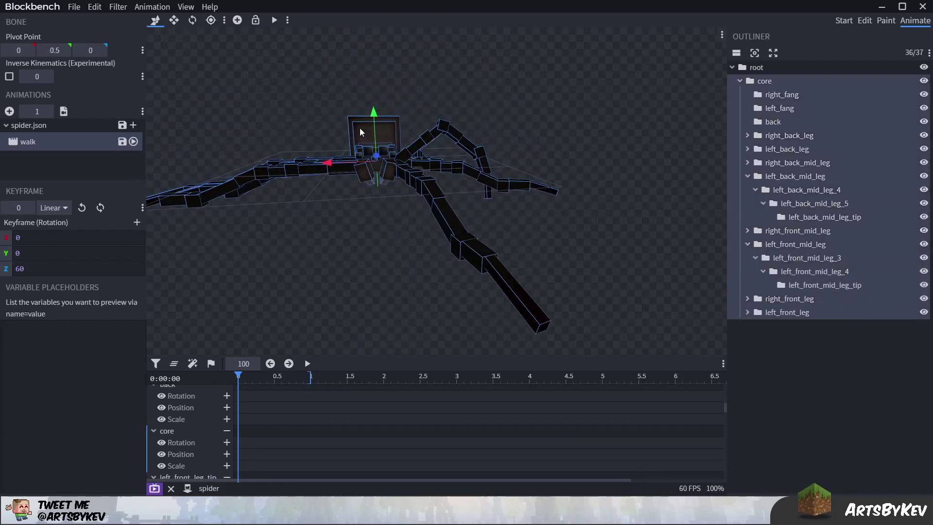
left_click_drag(373, 115, 379, 75)
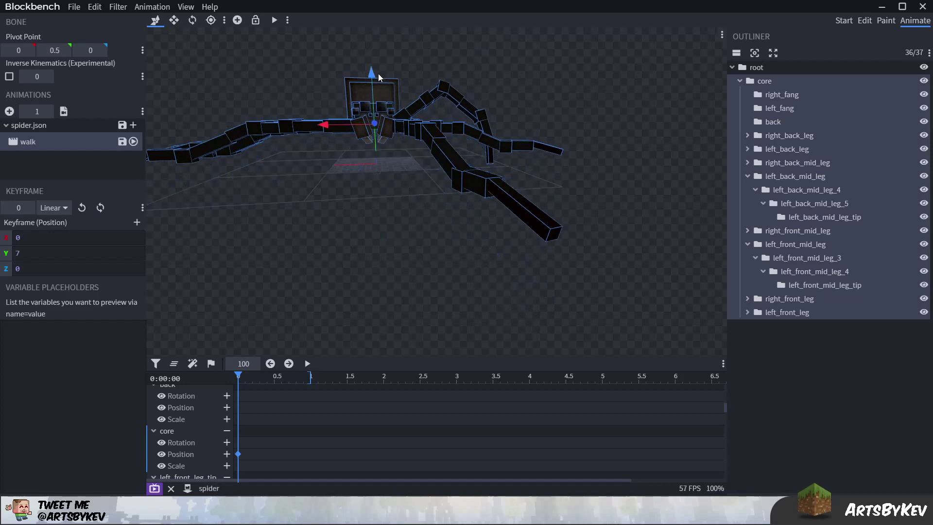
left_click_drag(380, 201, 349, 181)
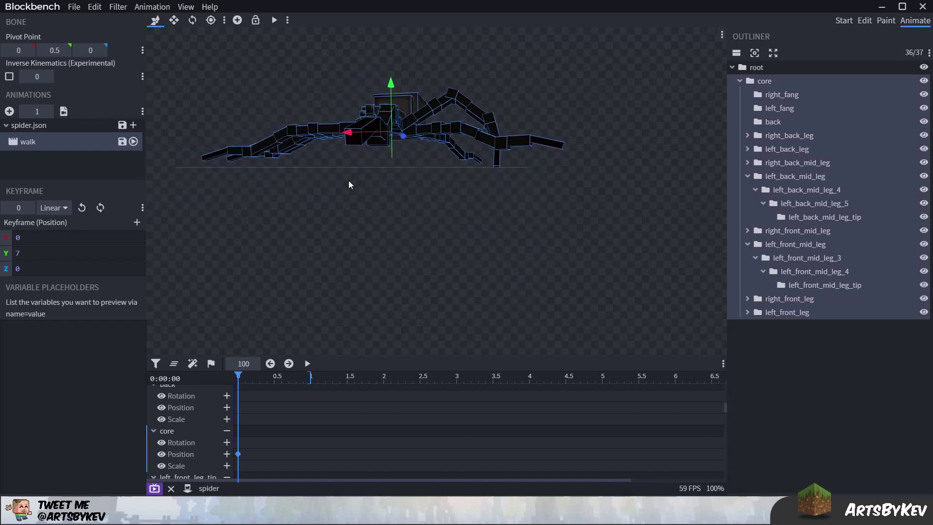
scroll(441, 159, "up", 4)
right_click_drag(431, 174, 424, 181)
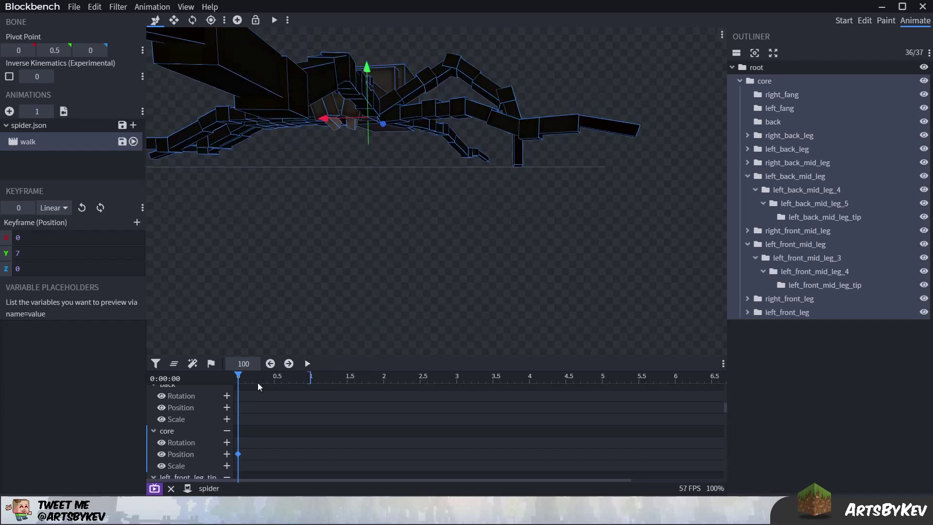
mouse_move(399, 272)
left_mouse_down()
mouse_move(436, 236)
mouse_move(370, 263)
mouse_move(517, 240)
mouse_move(422, 271)
mouse_move(427, 121)
mouse_move(385, 284)
mouse_move(319, 293)
mouse_move(390, 279)
mouse_move(352, 285)
mouse_move(393, 287)
left_mouse_up()
- Compare both left mid legs at 0 s and rotate left_front_mid_leg to X -12.5, Y 2.5, Z -35
left_click(426, 120)
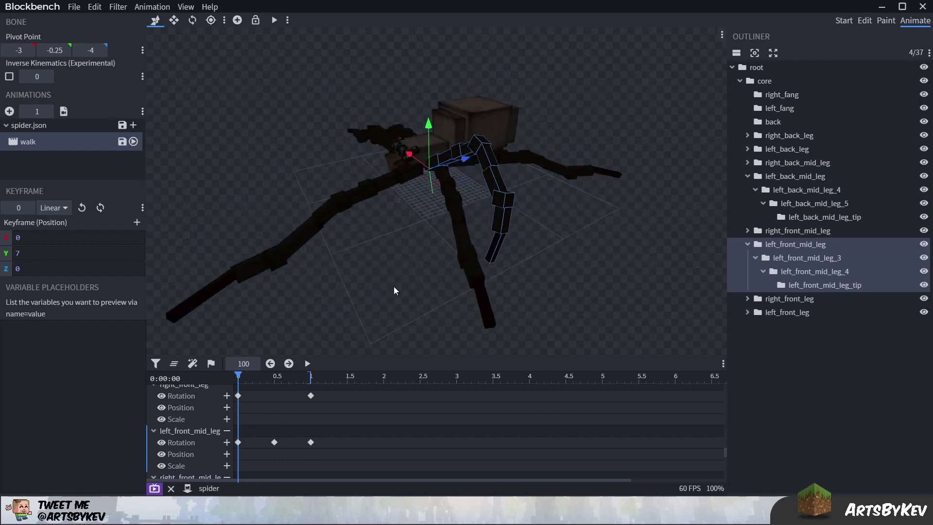
mouse_move(243, 375)
left_mouse_down()
mouse_move(266, 377)
mouse_move(228, 379)
mouse_move(292, 377)
mouse_move(234, 385)
left_mouse_up()
left_click_drag(415, 281, 386, 284)
left_click(445, 181)
left_click_drag(576, 233, 527, 255)
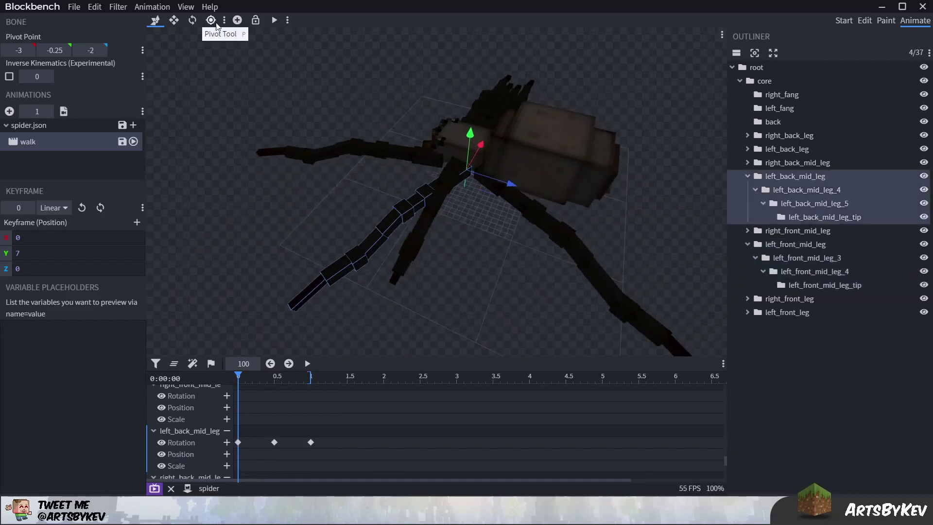
left_click(192, 22)
left_click_drag(344, 202, 410, 207)
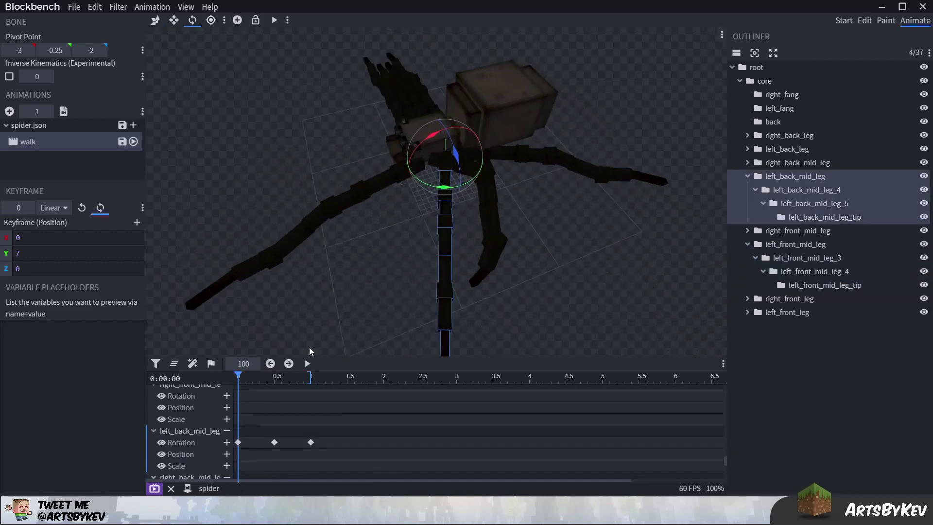
left_click(488, 200)
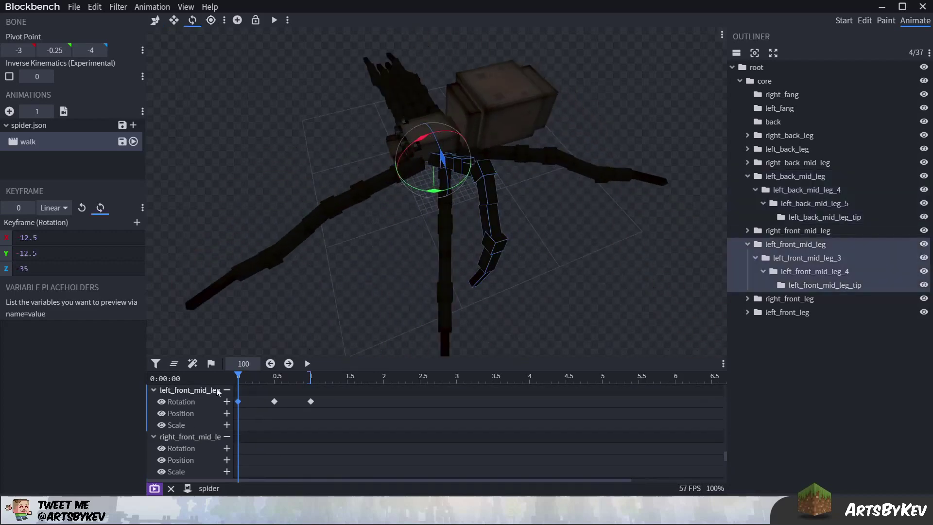
left_click_drag(387, 256, 447, 194)
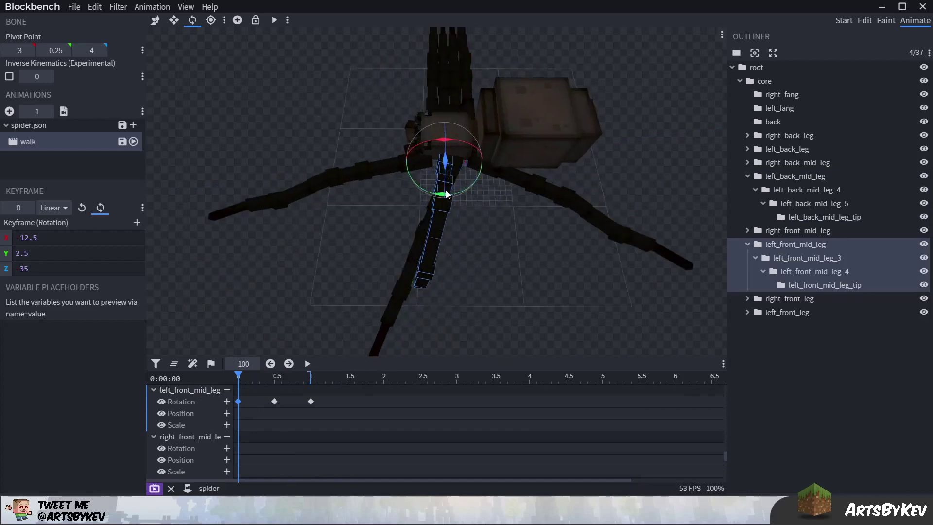
- Raise left_back_mid_leg by rotating it to Z -30 at 0 s
left_click(460, 167)
left_click_drag(490, 223, 517, 241)
mouse_move(471, 191)
left_mouse_down()
mouse_move(492, 191)
mouse_move(505, 252)
mouse_move(458, 176)
mouse_move(466, 150)
mouse_move(474, 197)
left_mouse_up()
- Bend the left_back_mid_leg_5 segment downward to Z 47.5 at 0 s
left_click(427, 221)
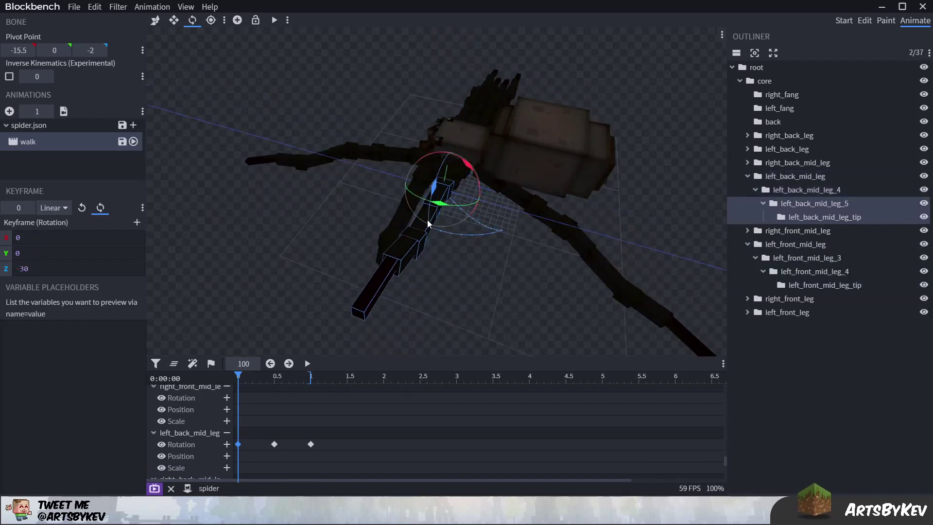
left_click_drag(481, 258, 485, 240)
left_click_drag(427, 161, 428, 180)
left_click_drag(458, 264, 421, 243)
left_click_drag(382, 156, 372, 144)
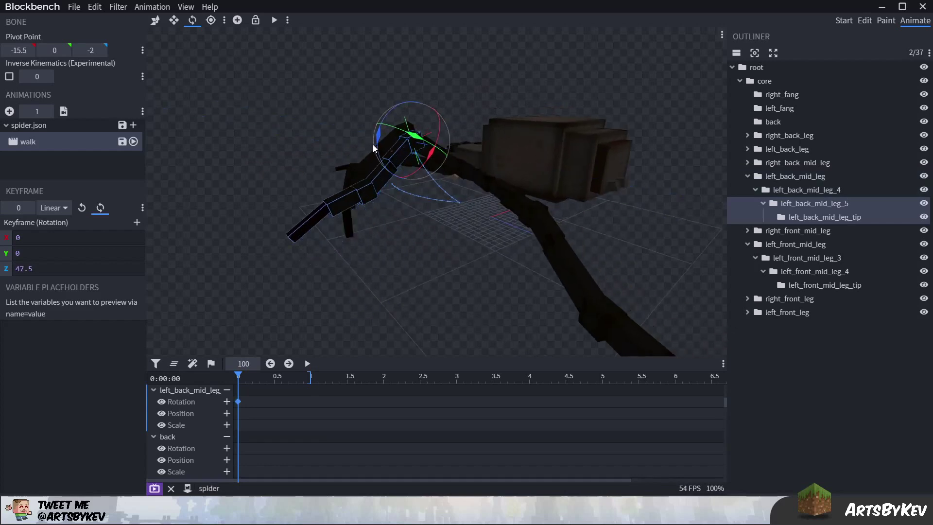
- Curl left_back_mid_leg_tip toward the ground with a Z rotation of 67.5 at 0 s
left_click(372, 144)
left_click_drag(330, 171, 335, 221)
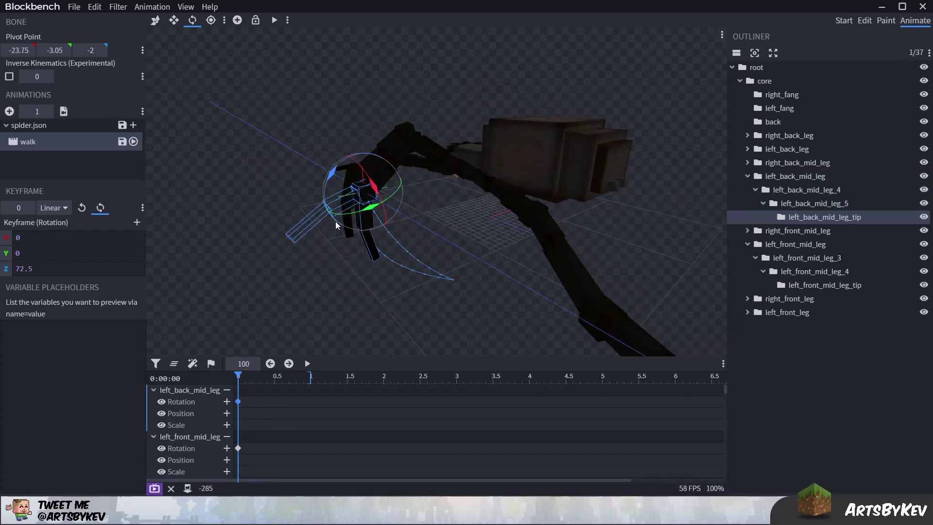
left_click_drag(320, 255, 285, 228)
left_click_drag(330, 198, 377, 269)
- Refine the 0 s pose by setting left_back_mid_leg to Z -35 and left_back_mid_leg_5 to Z 50
left_click(430, 156)
left_click_drag(435, 183, 434, 166)
left_click(348, 152)
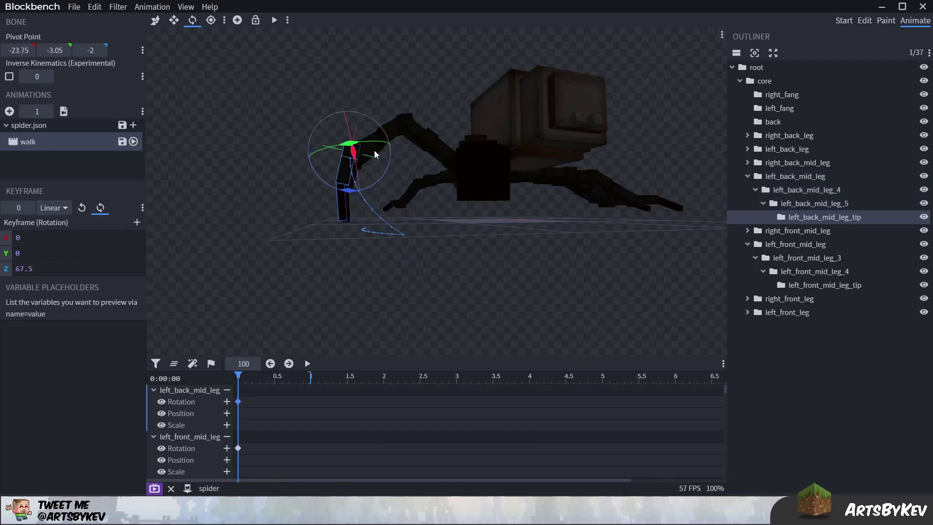
left_click(376, 153)
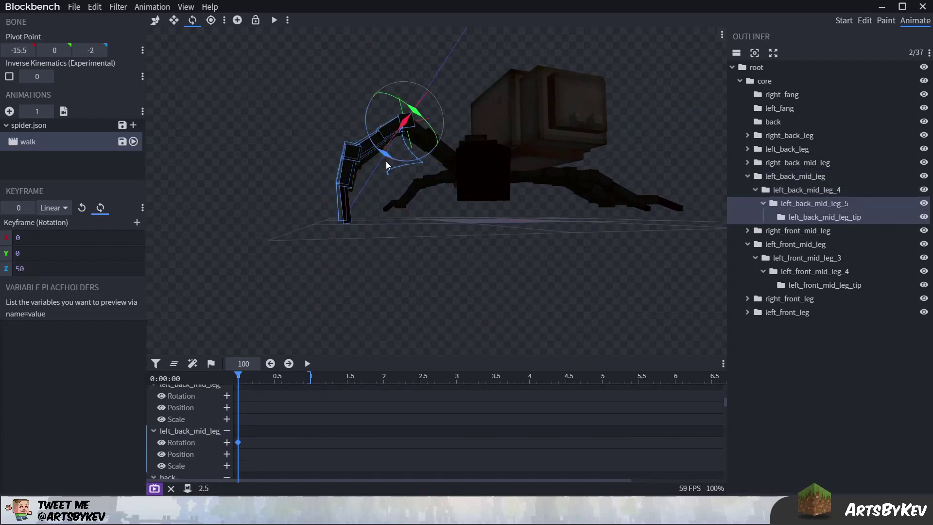
left_click_drag(386, 161, 491, 257)
- Tilt the whole left_back_mid_leg to X 2.5 at 0 s
left_click(433, 162)
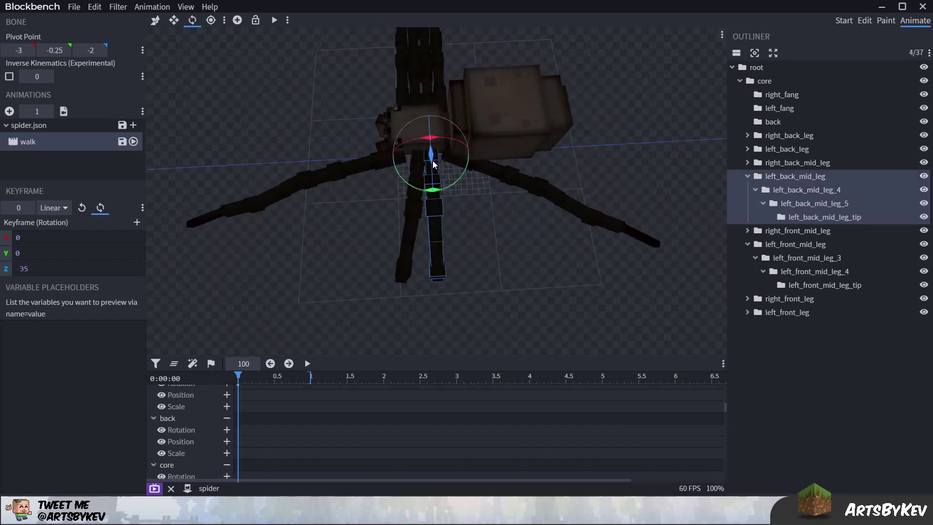
left_click_drag(463, 147, 457, 140)
left_click_drag(498, 262, 544, 218)
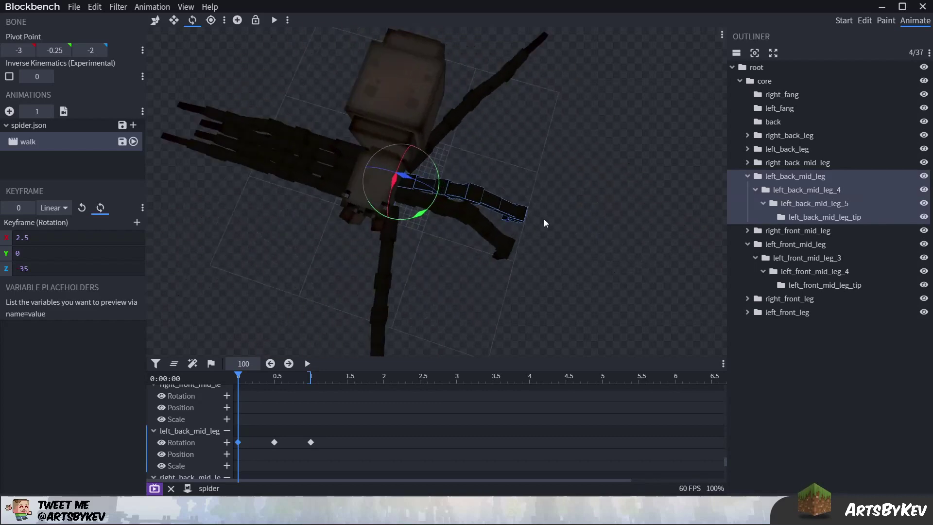
- Examine the spacing and bends of both left mid legs from high and low angles, selecting their segments and tips
scroll(485, 106, "down", 2)
left_click(474, 109)
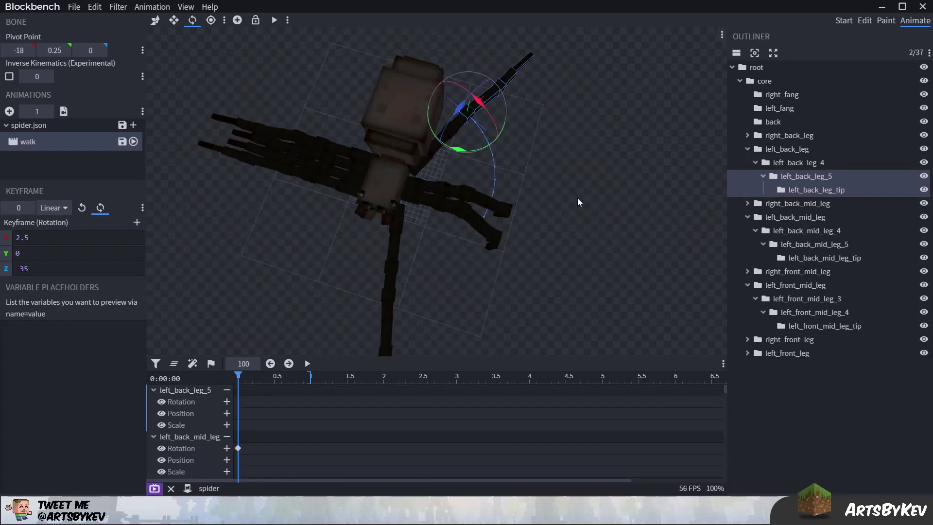
right_click_drag(577, 197, 581, 161)
left_click(422, 159)
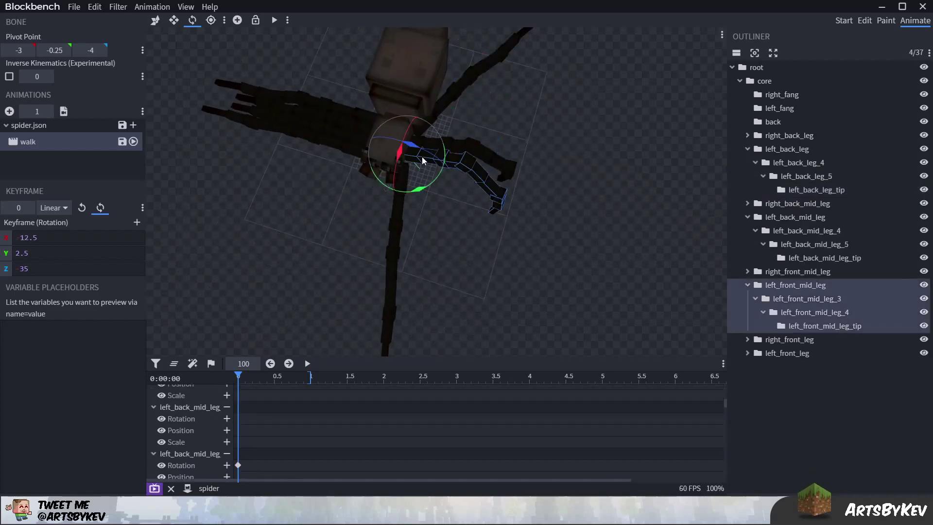
left_click(400, 201)
left_click_drag(413, 218, 370, 257)
left_click(422, 208)
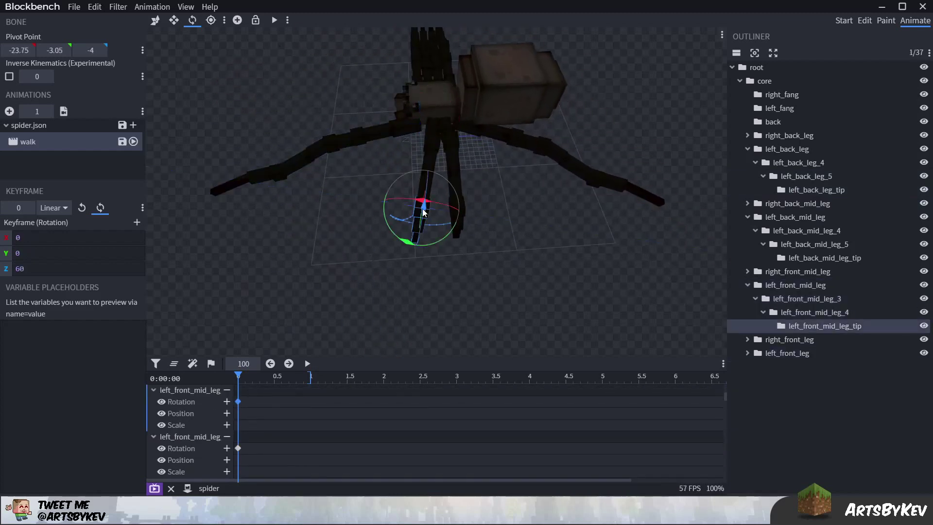
left_click(453, 165)
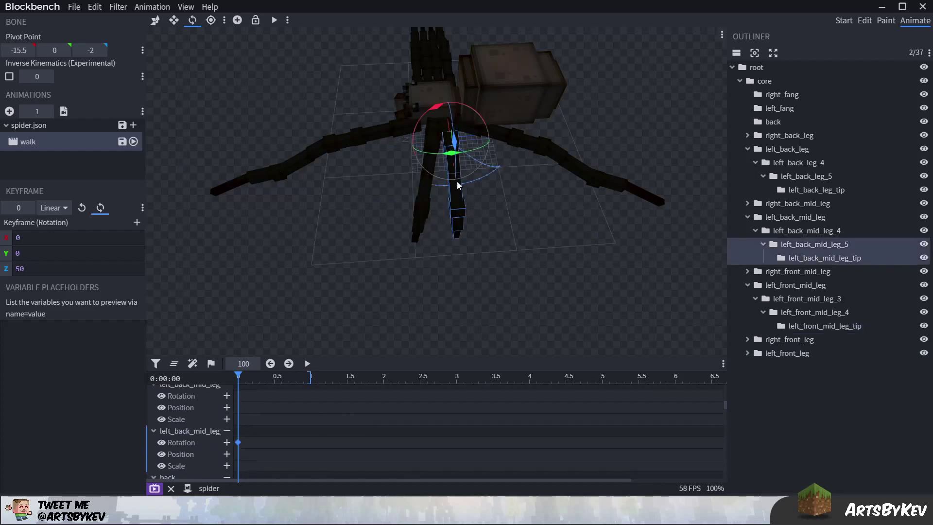
left_click_drag(465, 188, 428, 222)
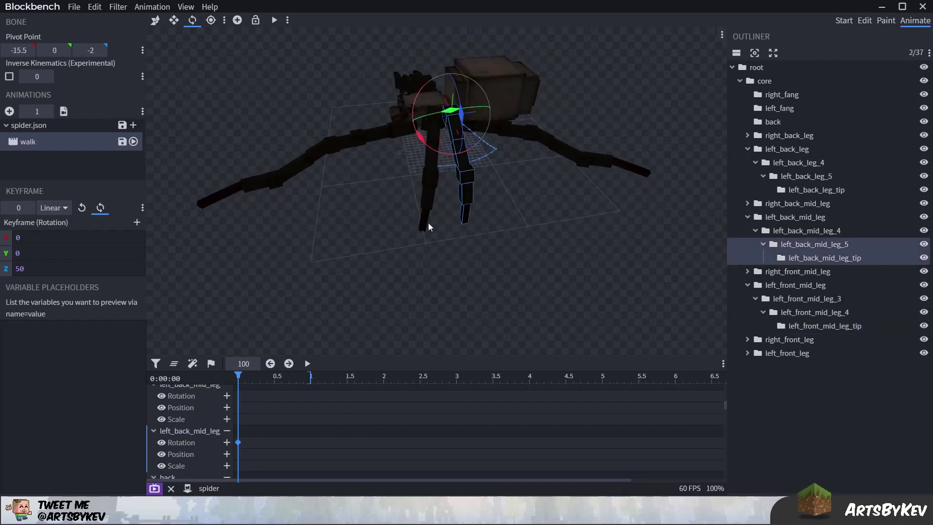
left_click(421, 223)
right_click_drag(393, 241, 448, 248)
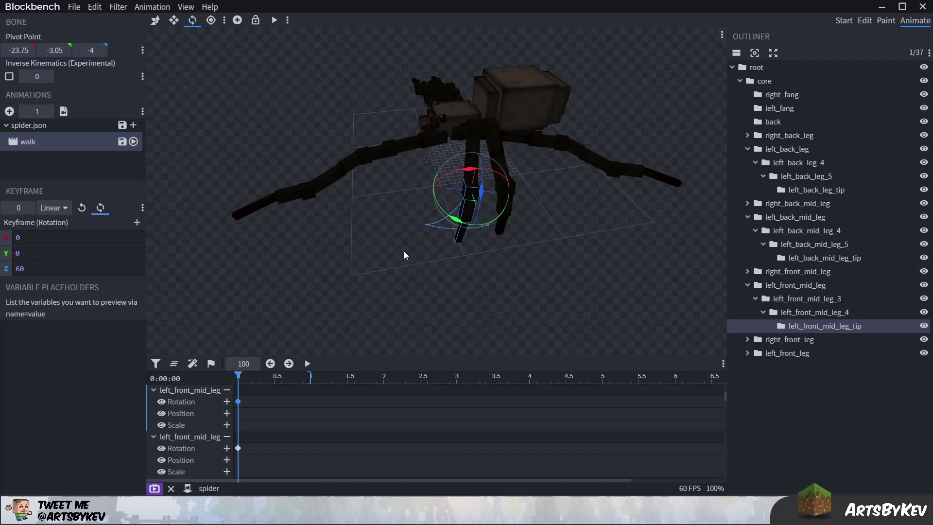
left_click(502, 228)
left_click_drag(537, 258, 501, 232)
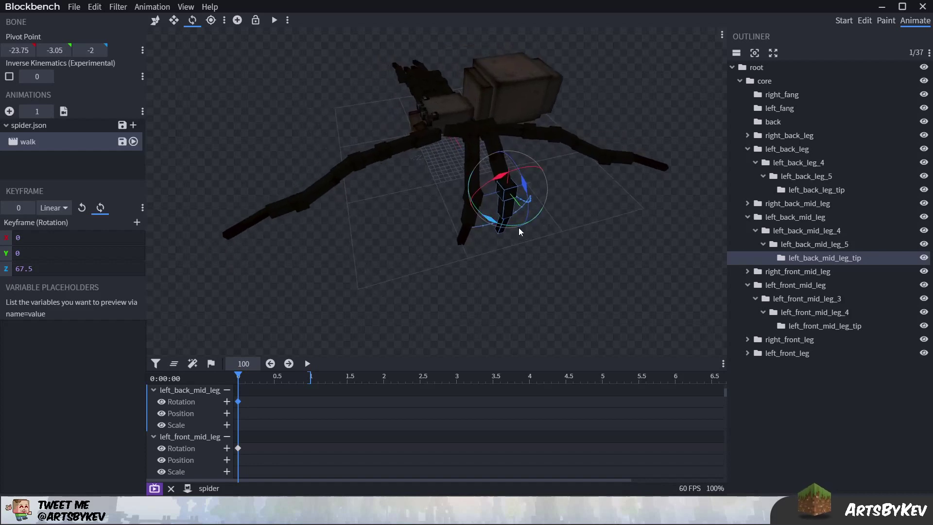
left_click_drag(607, 199, 386, 168)
- Try rotating left_front_leg to X -17.5 at 0 s, and undo the rotation
left_click(386, 168)
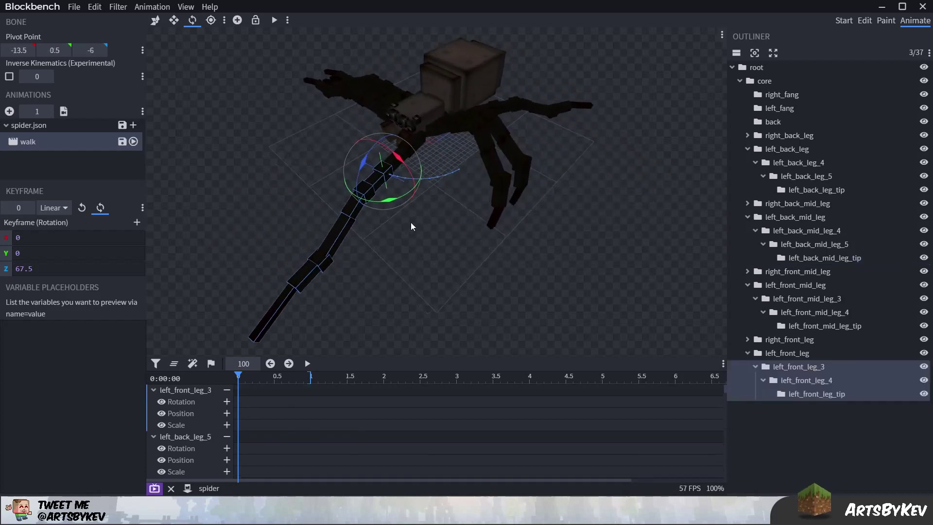
left_click(411, 148)
left_click_drag(399, 131, 406, 114)
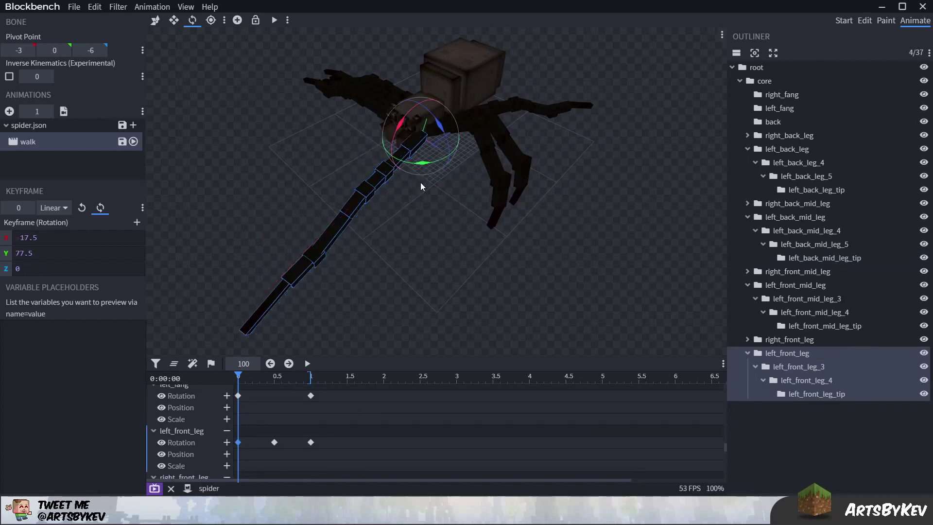
left_click_drag(421, 182, 488, 262)
key("ctrl+z")
key("ctrl+z")
- Raise and swing left_front_leg at 0 s by rotating it to X -40, Y 65, Z -47.5
left_click_drag(405, 145, 424, 116)
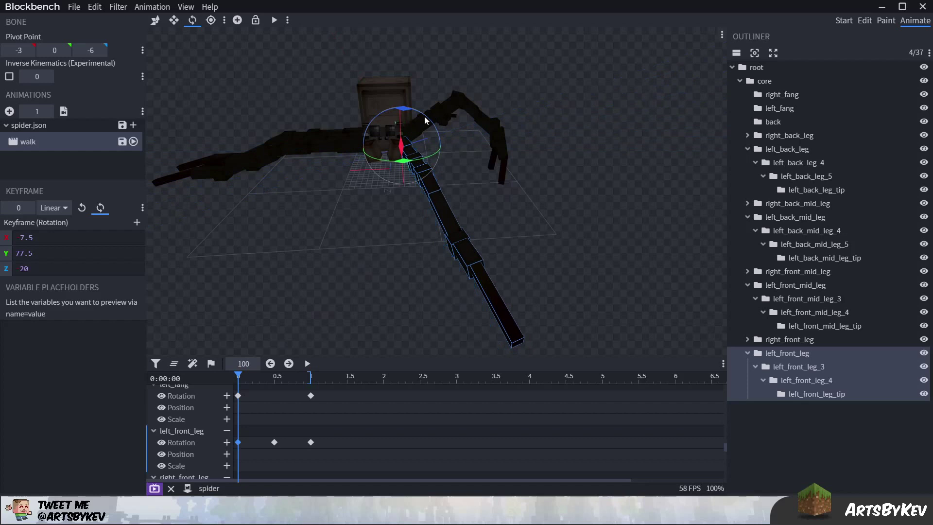
left_click_drag(402, 145, 426, 112)
left_click_drag(410, 162, 400, 138)
left_click_drag(479, 246, 455, 253)
left_click(411, 148)
- Bend the left_front_leg_4 segment downward to Z 35 at 0 s
left_click_drag(374, 230, 435, 245)
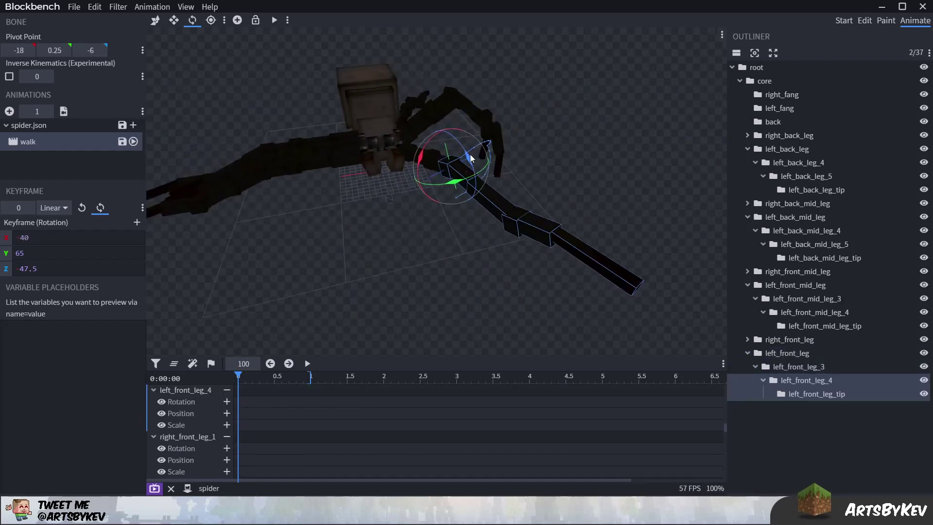
left_click_drag(469, 156, 476, 171)
left_click_drag(464, 291, 508, 287)
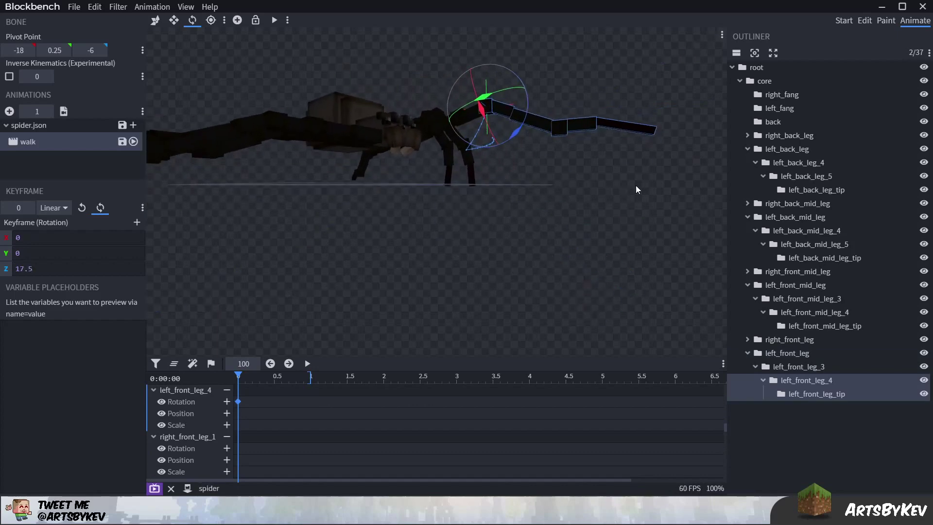
left_click_drag(548, 201, 549, 203)
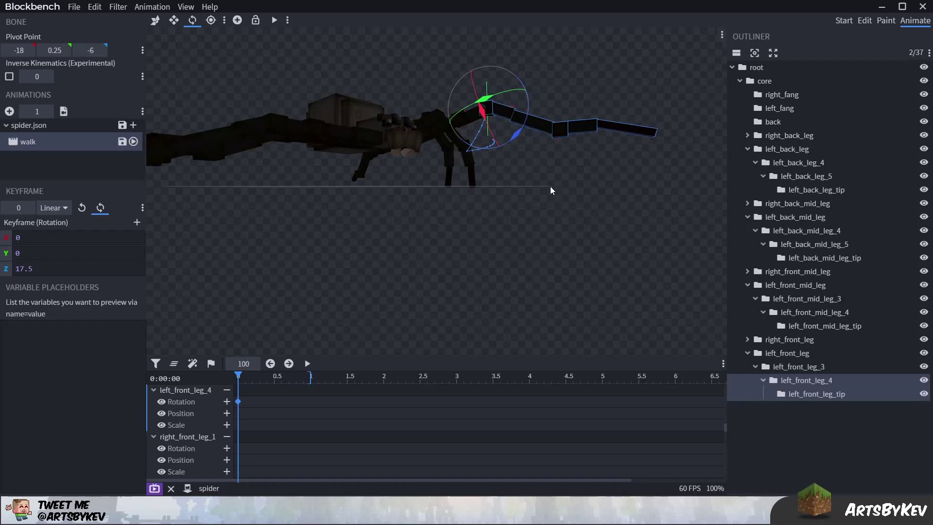
left_click_drag(516, 140, 512, 140)
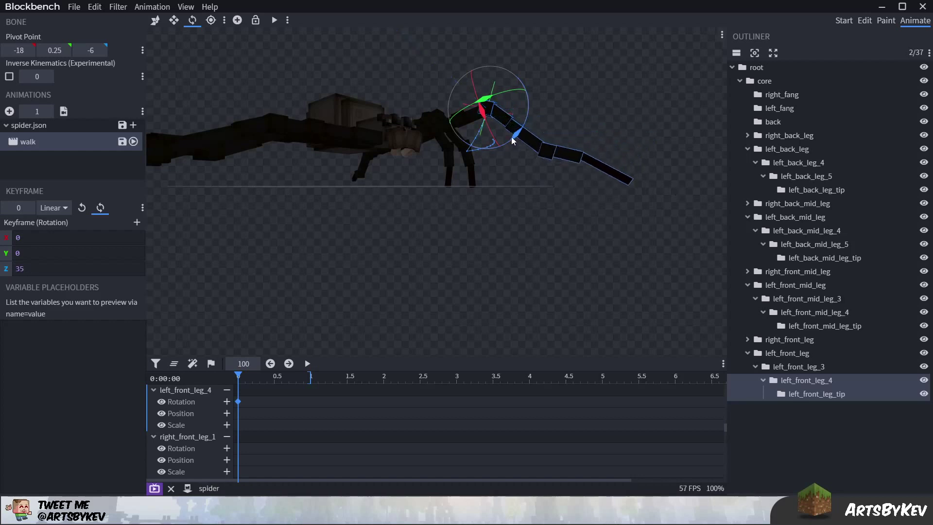
- Bend left_front_leg_tip downward at 0 s and set left_front_leg_4 to Z 27.5
left_click(582, 158)
left_click_drag(579, 176, 520, 139)
left_click(549, 147)
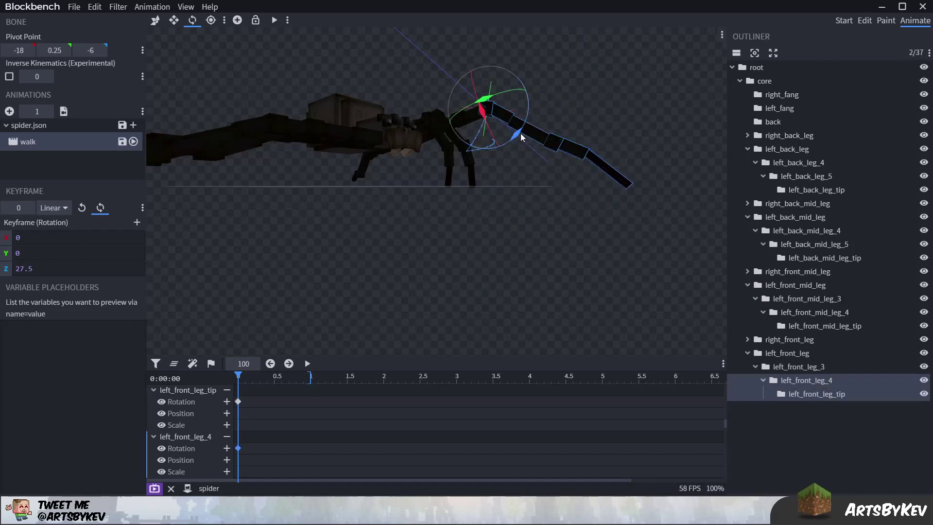
- Set left_front_leg_tip to Z 22.5 and left_front_leg to X -40, Y 65, Z -42.5 at 0 s
left_click(622, 176)
left_click_drag(584, 174, 578, 174)
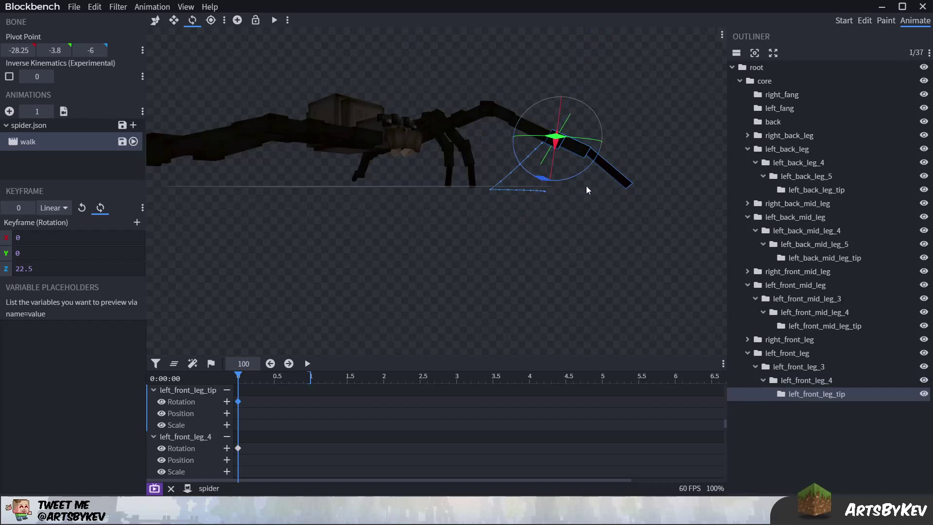
left_click_drag(556, 221, 556, 244)
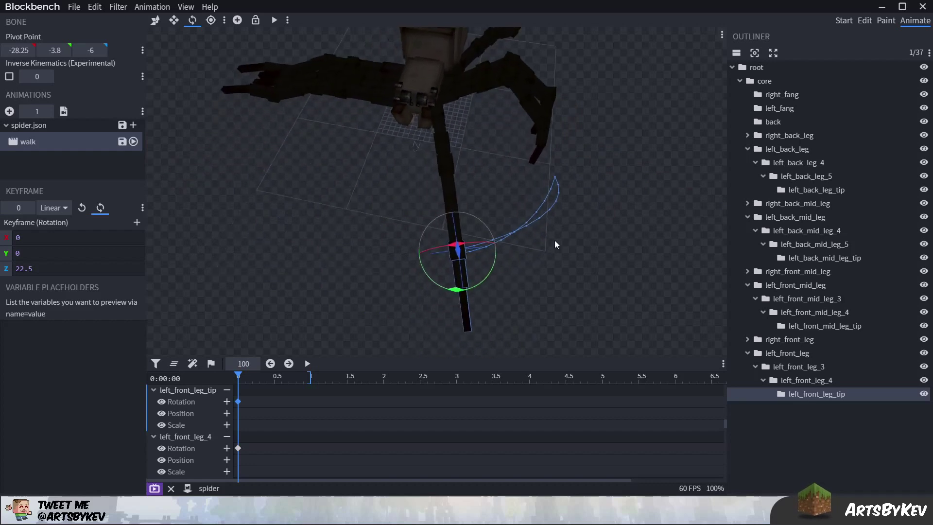
left_click(429, 116)
left_click(438, 119)
left_click_drag(456, 85, 459, 87)
left_click_drag(526, 229, 637, 187)
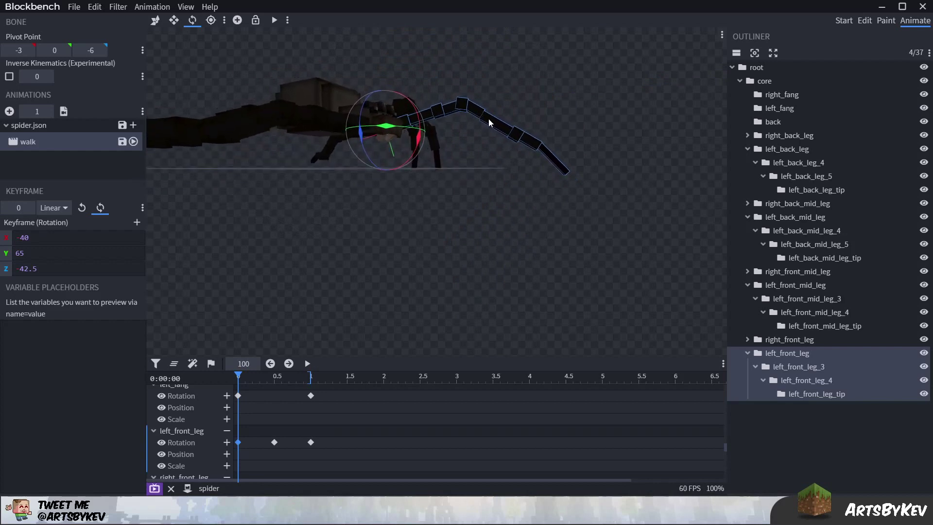
- Adjust the bend of left_front_leg_4 at 0 s and rotate left_front_leg_tip to Z 35
left_click(472, 110)
left_click_drag(497, 128, 537, 156)
left_click(553, 147)
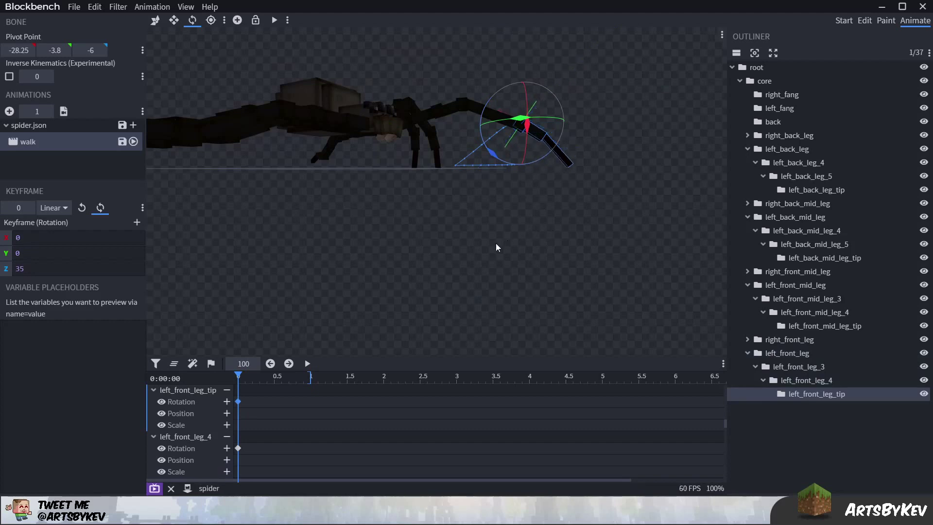
left_click_drag(499, 246, 391, 229)
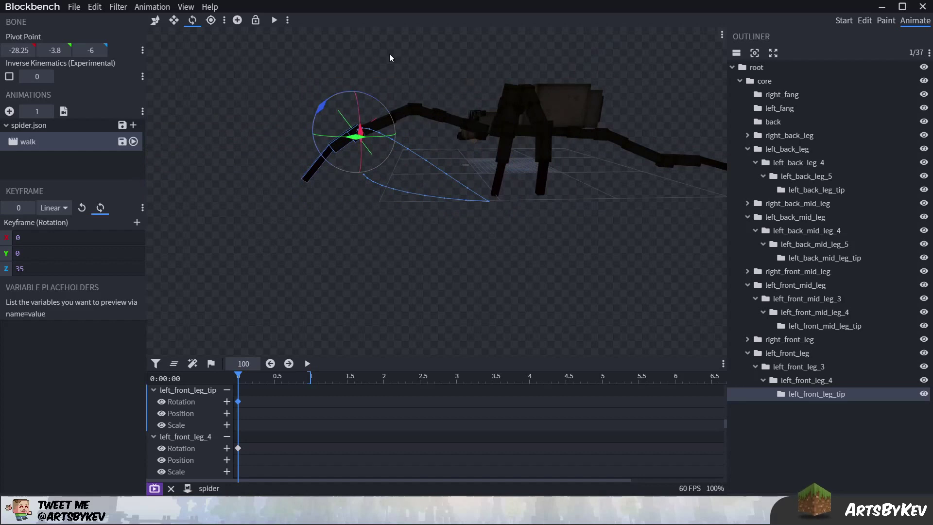
left_click_drag(325, 206, 434, 253)
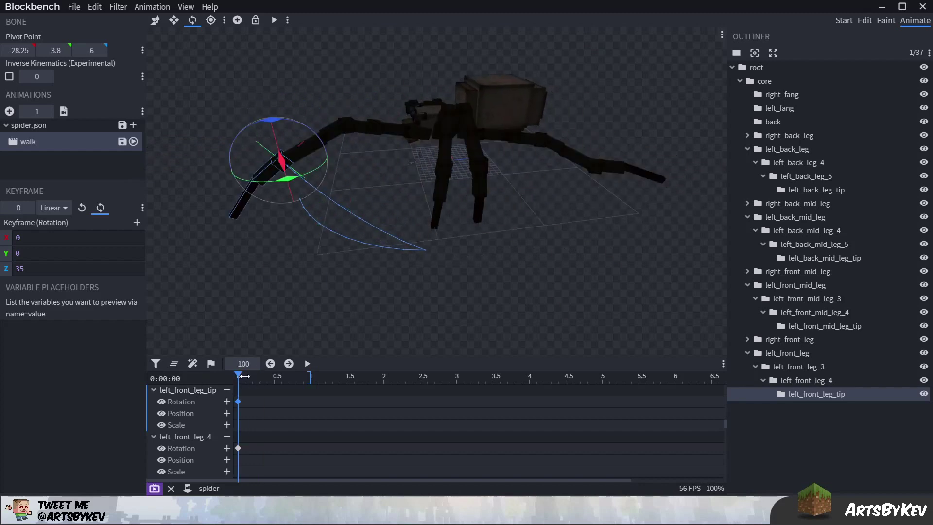
mouse_move(257, 374)
left_mouse_down()
mouse_move(237, 375)
mouse_move(257, 371)
left_mouse_up()
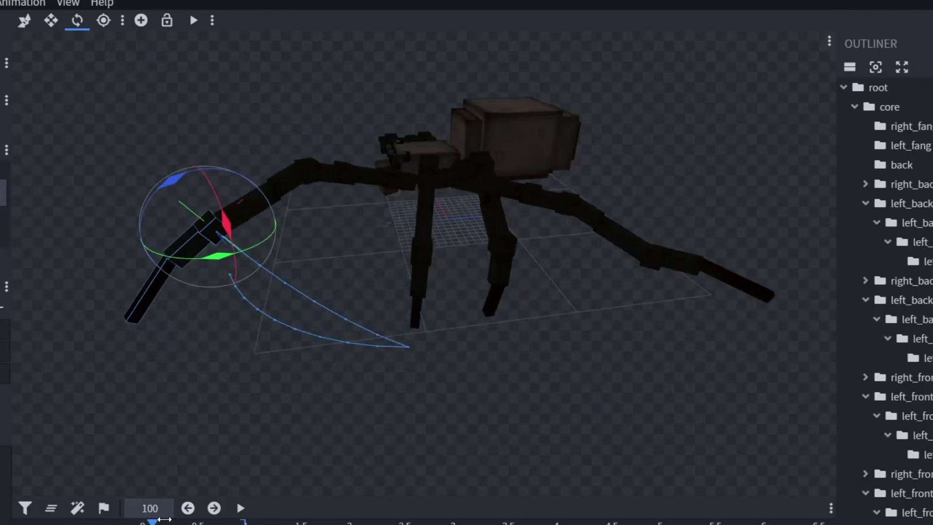
left_click_drag(574, 423, 532, 442)
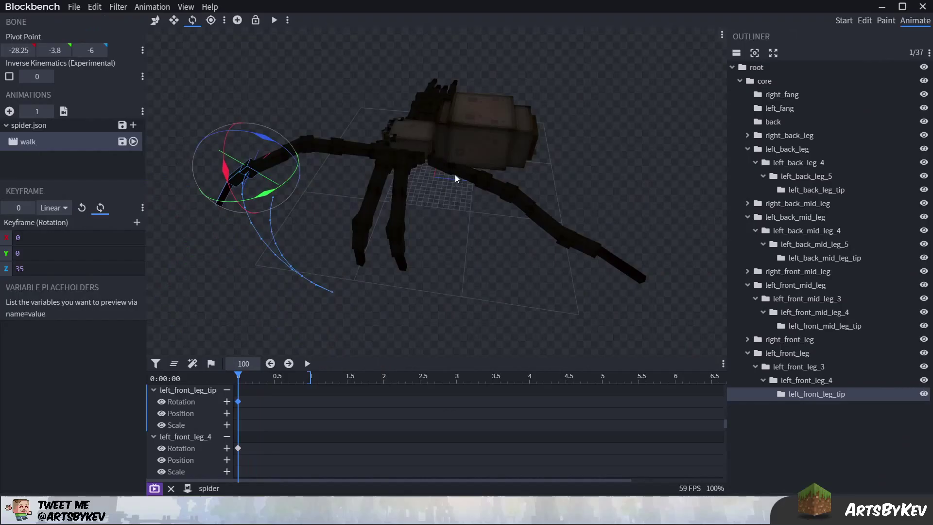
- Lift left_back_leg at 0 s by rotating it to X 7.5, Y -55, Z -22.5
left_click(454, 175)
left_click_drag(432, 255, 435, 228)
left_click_drag(467, 135, 460, 126)
left_click_drag(490, 263, 463, 267)
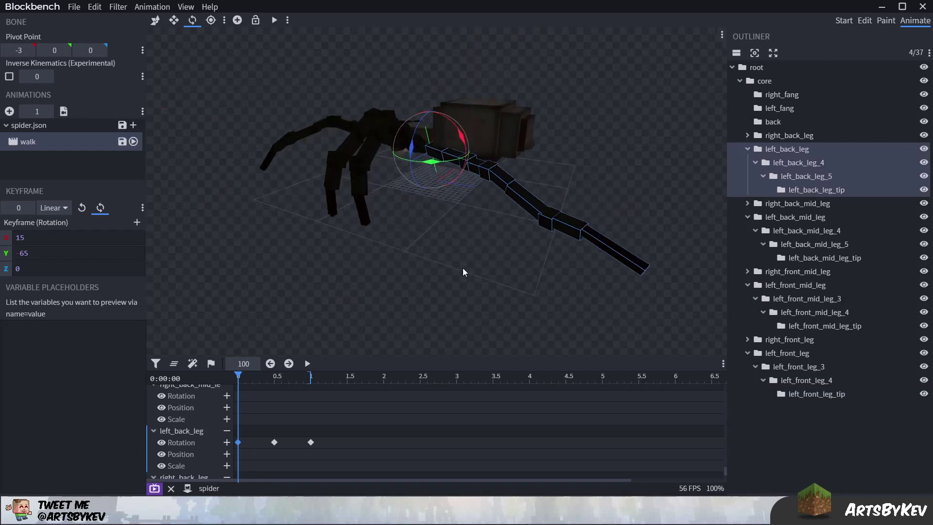
key("ctrl+z")
left_click_drag(443, 161, 459, 130)
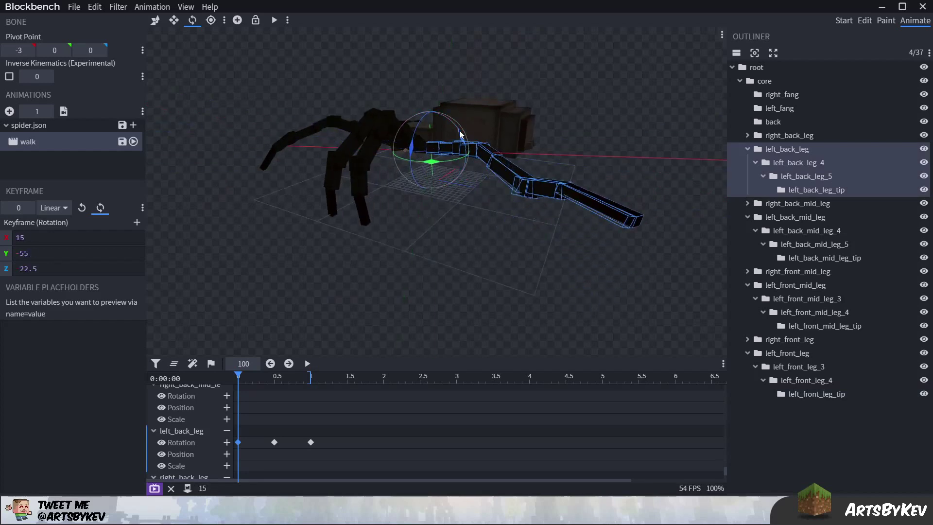
- Bend left_back_leg_5 to Z 7.5 and left_back_leg_tip to Z 40 at 0 s
left_click(513, 182)
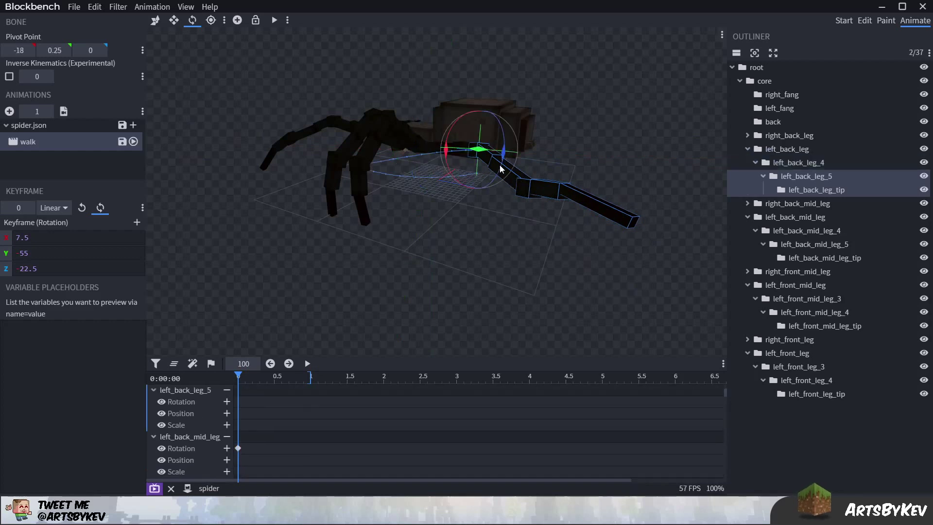
left_click_drag(500, 167, 501, 174)
left_click_drag(493, 239, 519, 226)
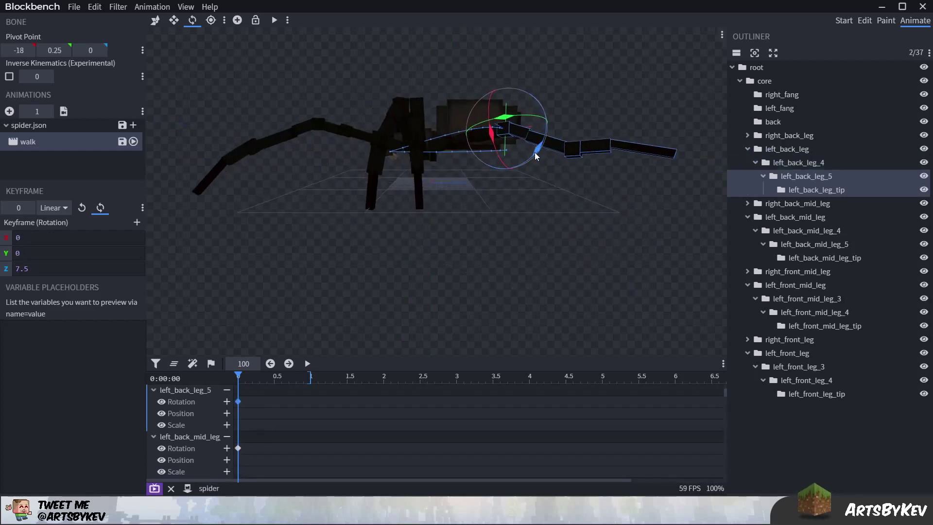
left_click(590, 147)
left_click_drag(613, 171, 582, 218)
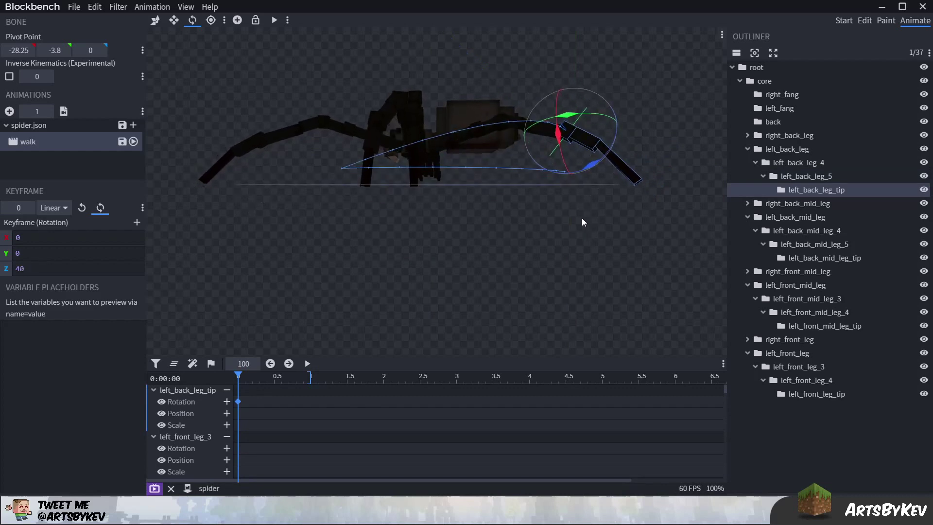
- Rotate left_back_leg to X 40, Y -47.5, Z -17.5 at 0 s
left_click_drag(602, 156, 464, 250)
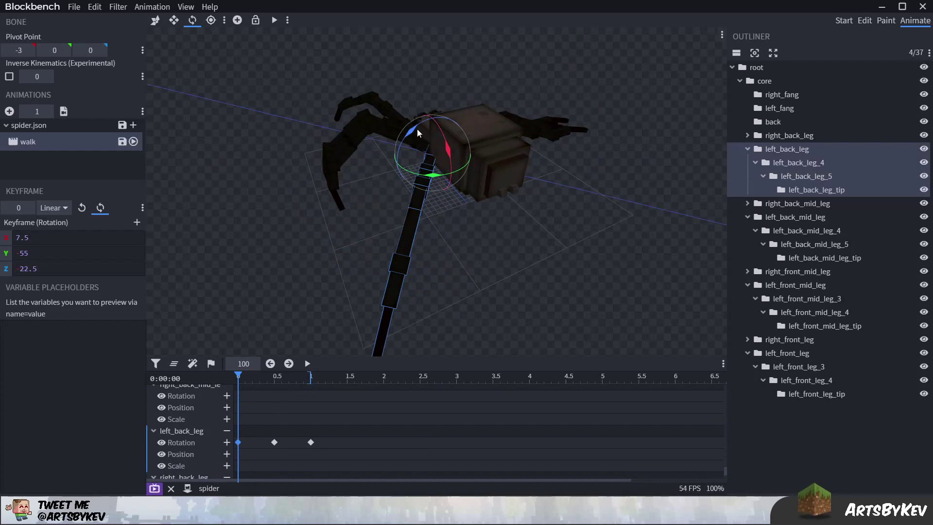
left_click_drag(417, 129, 420, 168)
left_click_drag(539, 259, 527, 234)
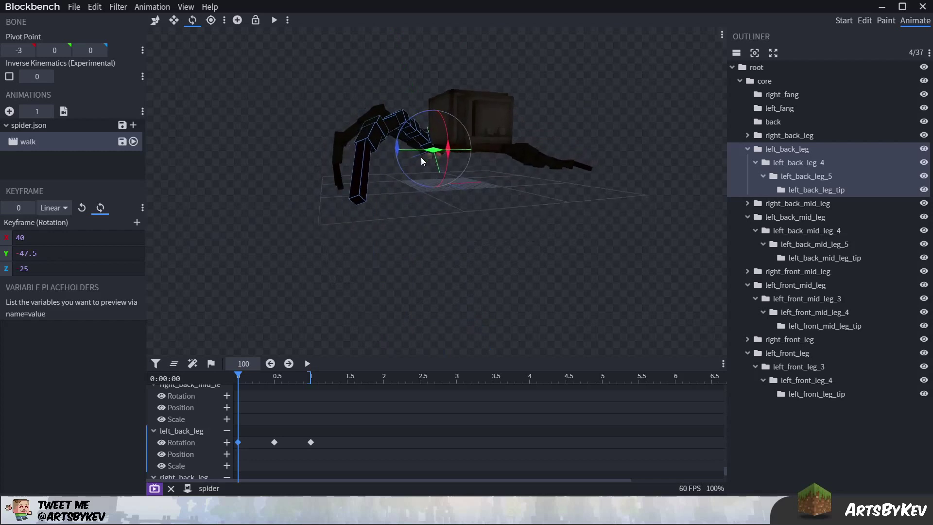
left_click_drag(403, 162, 406, 165)
left_click_drag(432, 245, 577, 218)
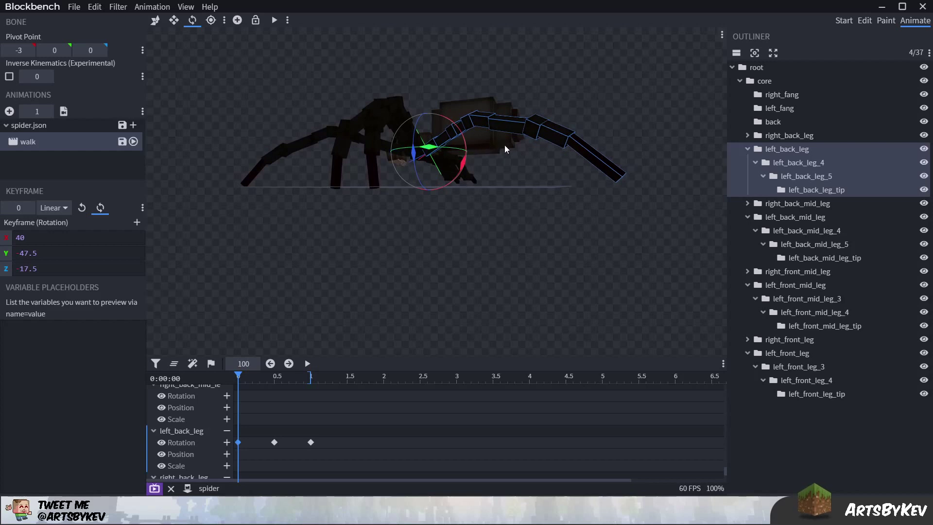
- Set left_back_leg_tip to Z 45 at 0 s and preview the walk animation
left_click(538, 130)
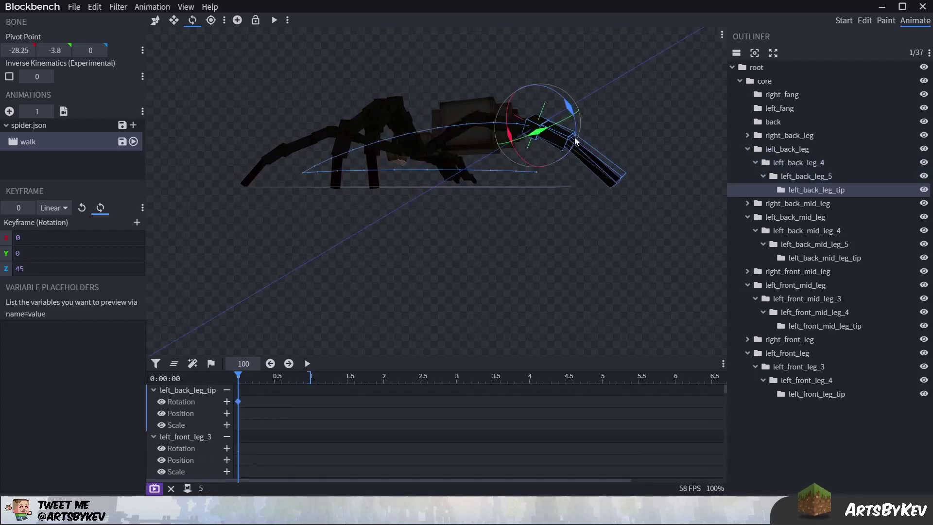
left_click_drag(575, 137, 574, 139)
left_click_drag(566, 231, 564, 232)
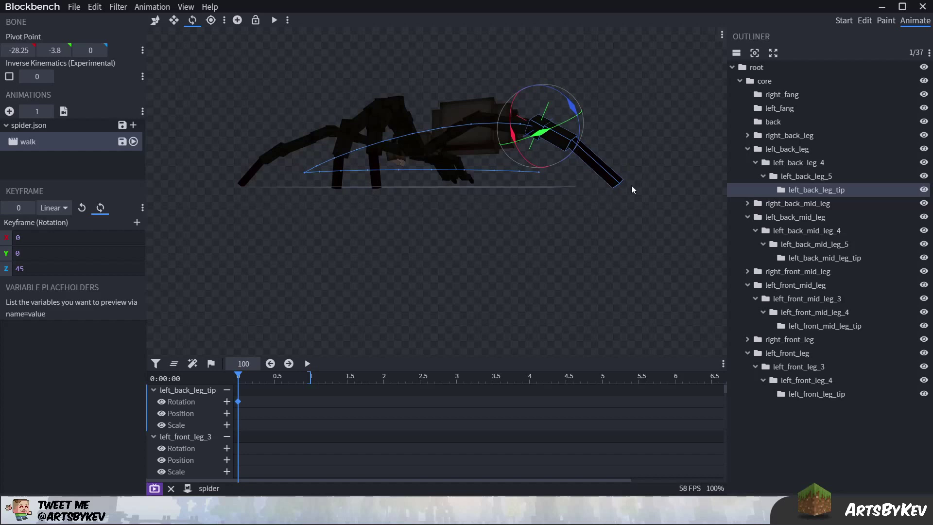
key("space")
left_click_drag(631, 186, 499, 296)
key("space")
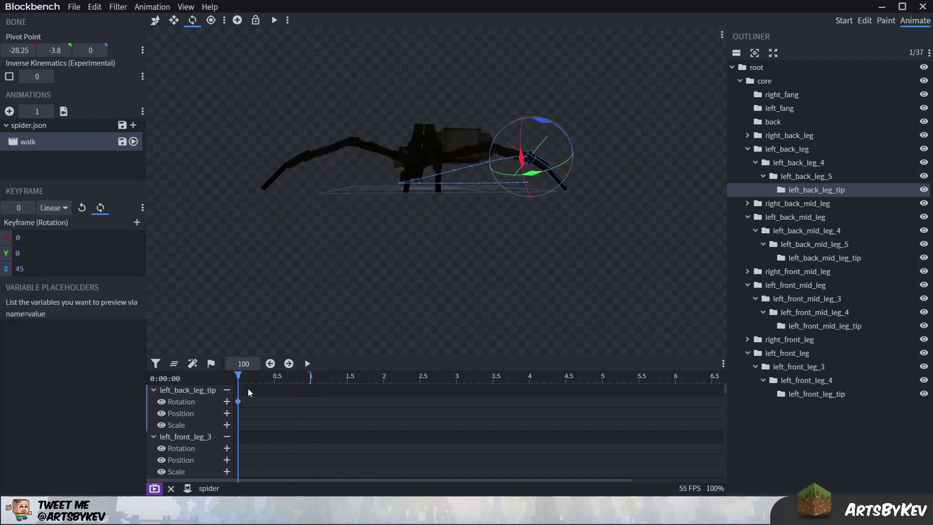
- Copy the bones' rotation keyframes at 0 s and paste them at 1 s to close the walk loop
left_click_drag(246, 388, 235, 500)
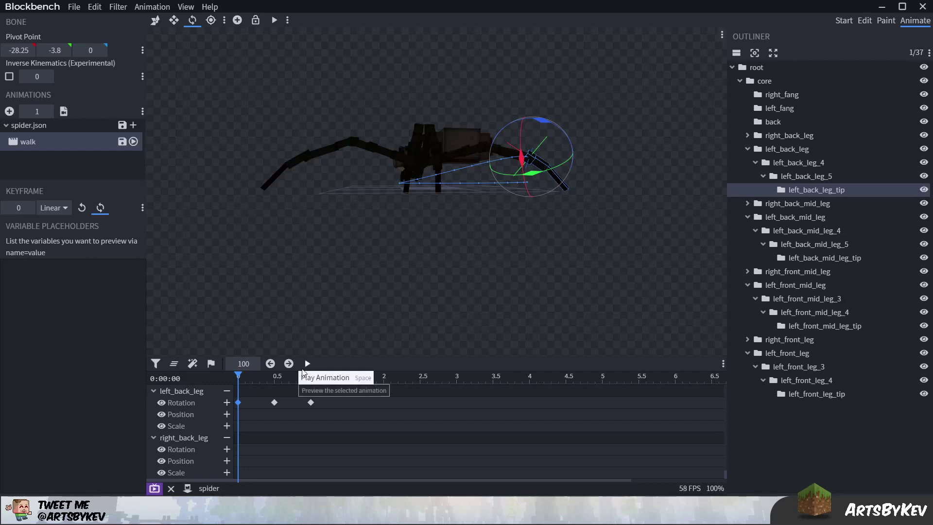
left_click(310, 376)
key("ctrl+v")
left_click_drag(258, 380, 215, 379)
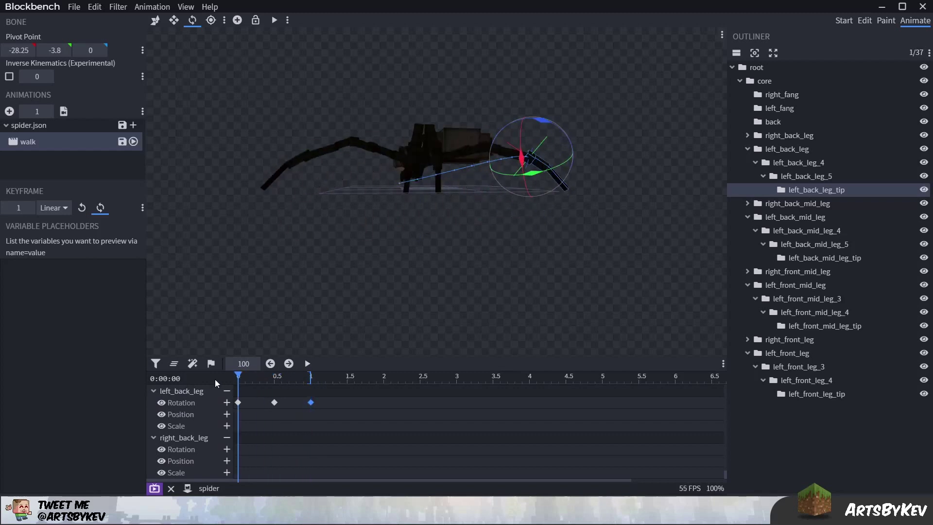
- Play the walk animation and check how the left legs move through the loop
key("space")
left_click_drag(423, 261, 413, 312)
key("space")
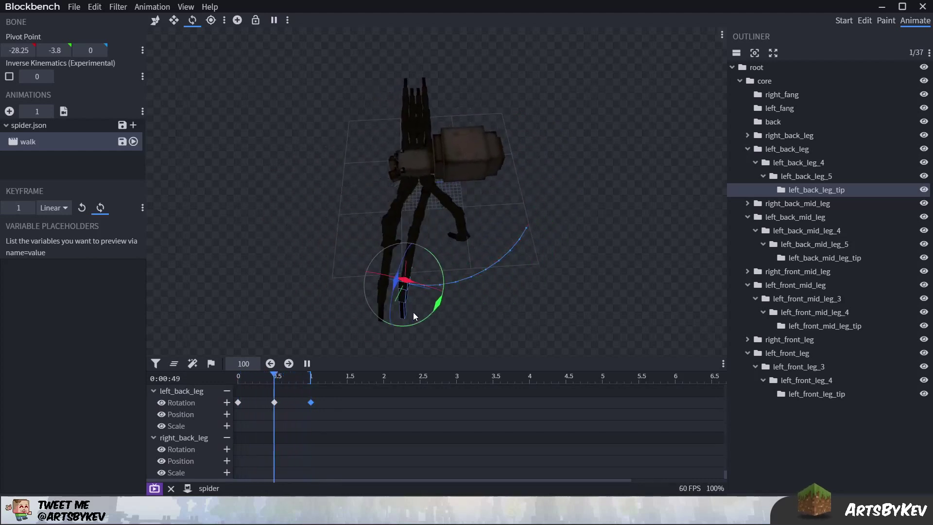
key("space")
key("space")
key("space")
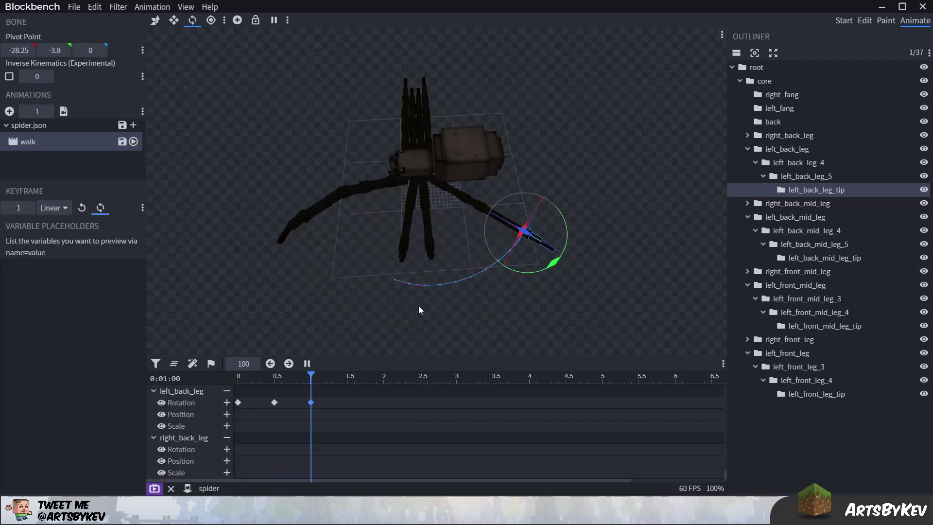
key("space")
- Examine the left_back_leg pose at 0.5 s and 1 s from several angles
left_click(272, 375)
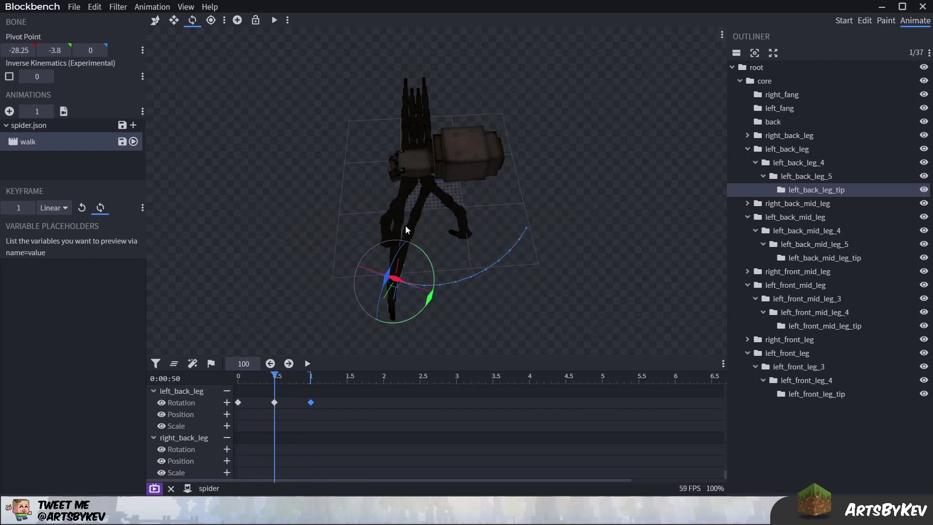
left_click(427, 199)
left_click_drag(541, 276, 531, 171)
scroll(541, 261, "up", 3)
left_click_drag(559, 214, 603, 157)
right_click_drag(602, 156, 583, 183)
left_click_drag(583, 184, 615, 117)
left_click(310, 376)
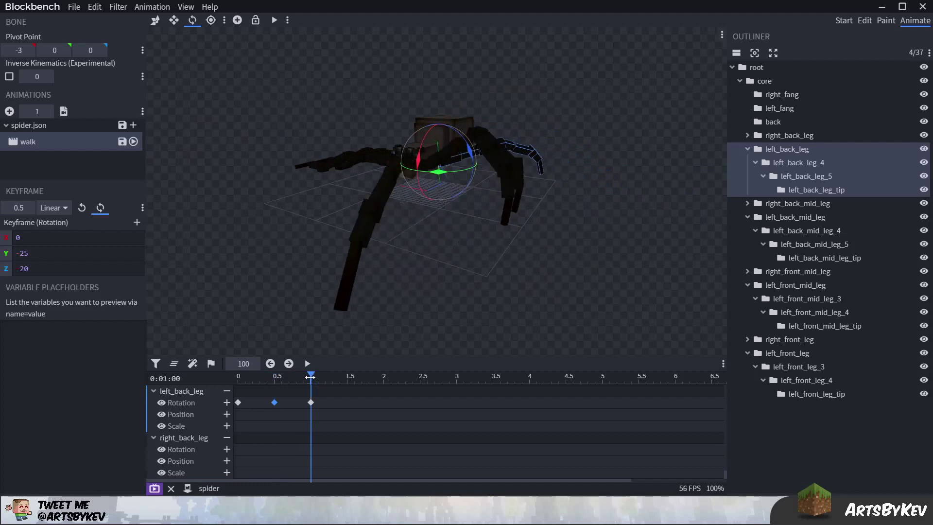
left_click_drag(311, 376, 274, 377)
- Raise left_back_leg at 0.5 s by rotating it to X 10, Y -27.5, Z -52.5
left_click_drag(599, 230, 594, 264)
left_click_drag(434, 181, 432, 168)
left_click_drag(511, 166, 405, 204)
left_click_drag(409, 153, 400, 157)
- Bend left_back_leg_5 downward to Z 77.5 at 0.5 s and compare the pose with 0 s
left_click(484, 156)
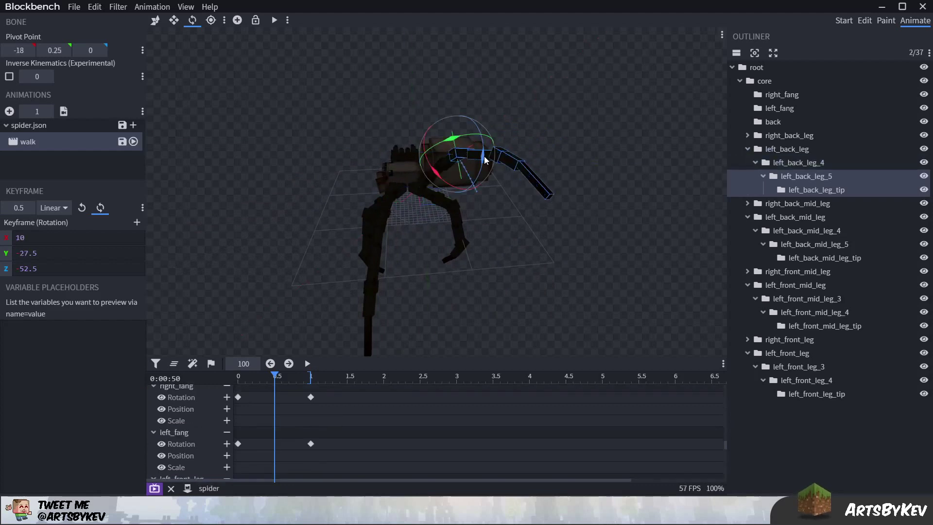
left_click_drag(483, 156, 480, 188)
left_click_drag(577, 193, 653, 175)
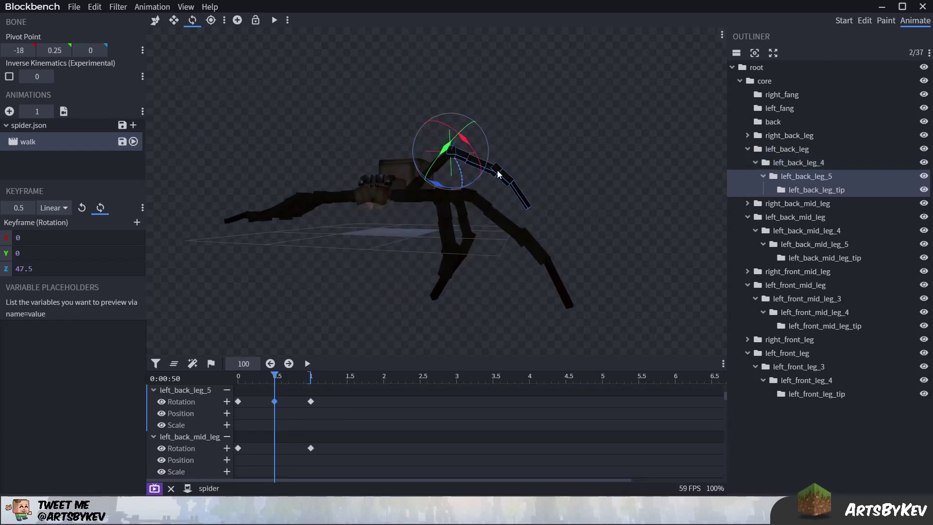
left_click_drag(441, 186, 413, 178)
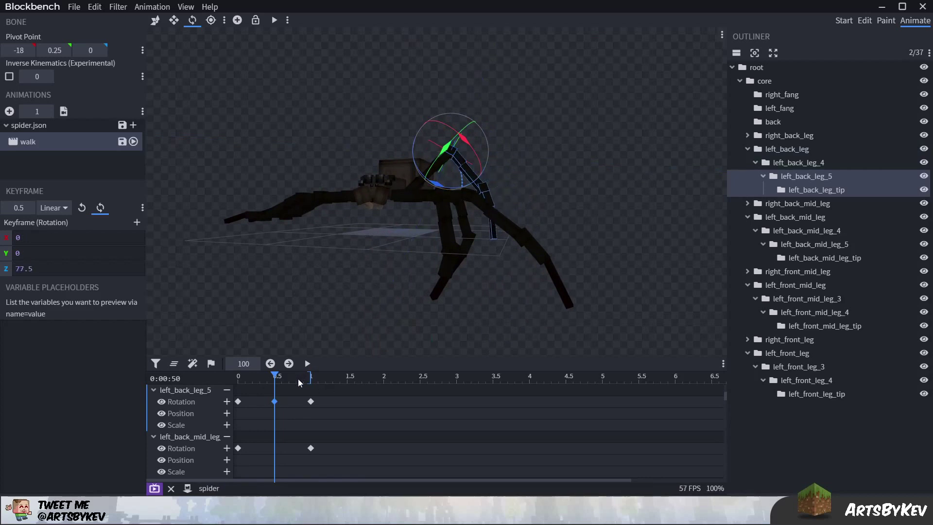
left_click_drag(278, 378, 235, 380)
mouse_move(402, 295)
left_mouse_down()
mouse_move(435, 293)
mouse_move(418, 291)
left_mouse_up()
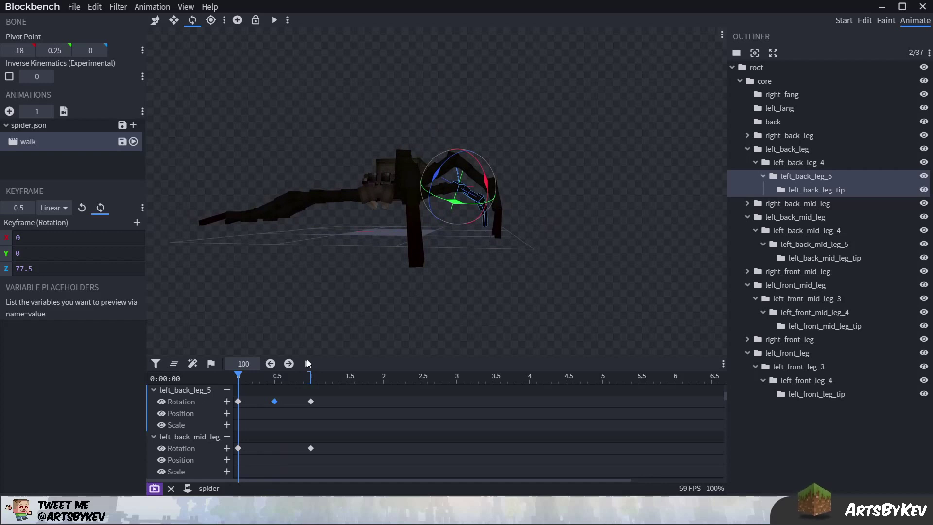
left_click(275, 377)
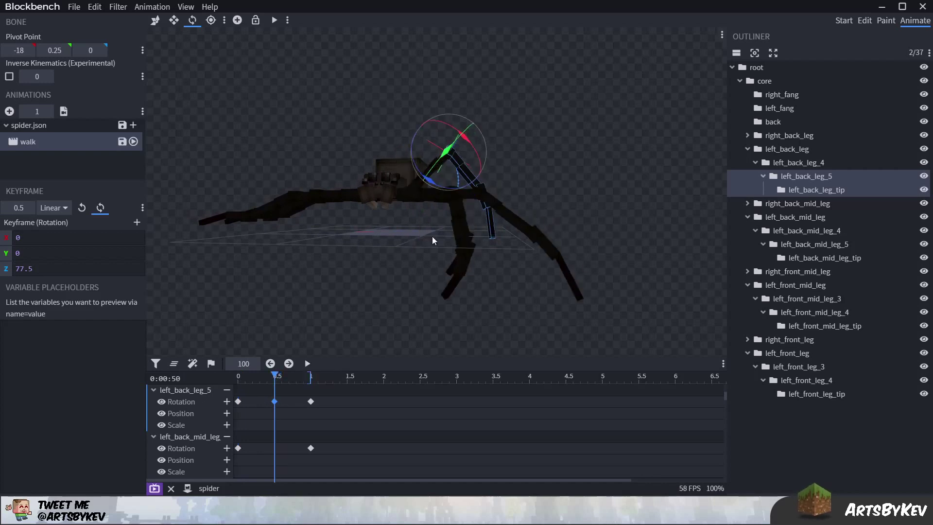
- Tilt left_back_leg_5 to X 22.5 at 0.5 s
left_click_drag(465, 184, 444, 158)
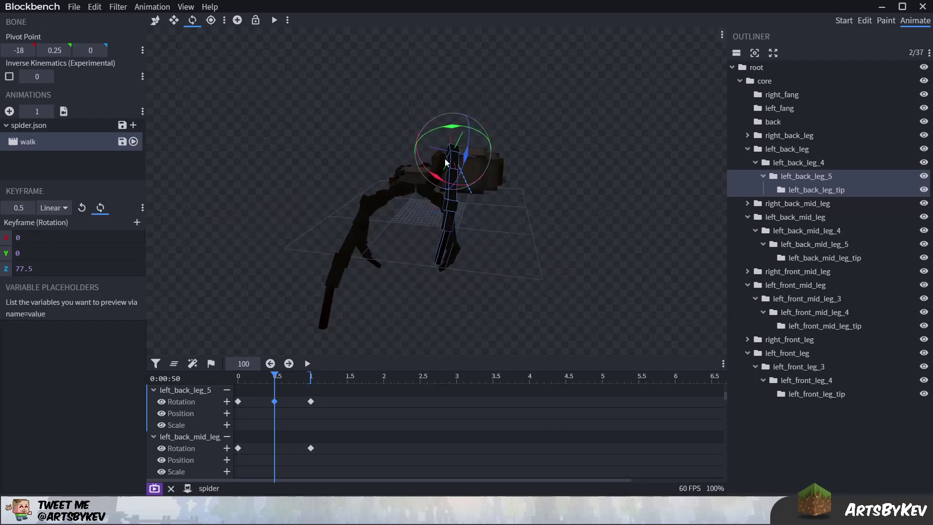
left_click(445, 177)
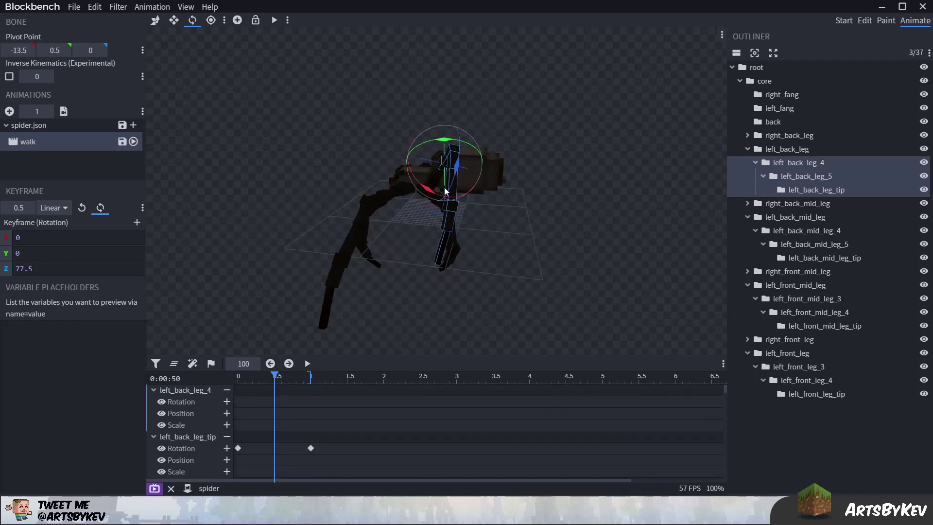
left_click(451, 154)
left_click_drag(445, 124, 458, 183)
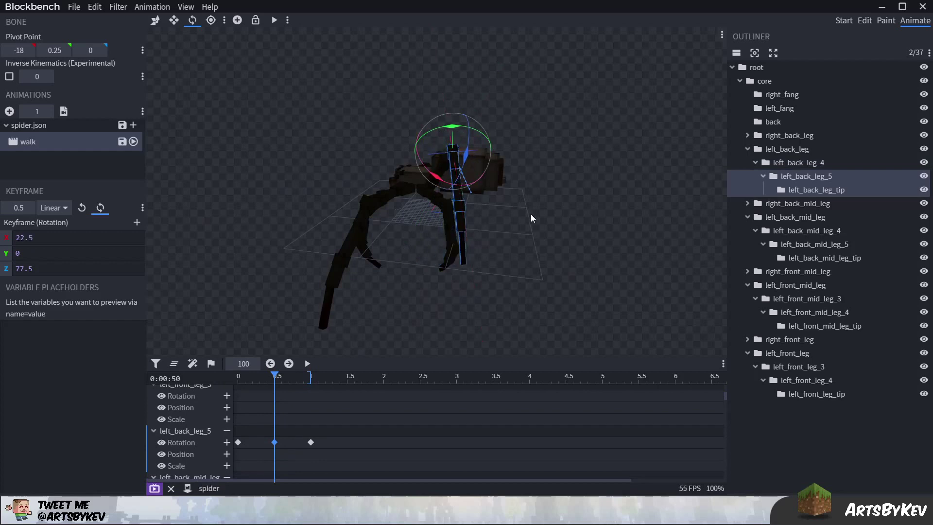
- Raise left_back_leg to Z -65 and rotate left_back_leg_5 to X 22.5, Y -12.5, Z 87.5 at 0.5 s
left_click_drag(531, 214, 492, 170)
left_click(447, 175)
left_click(408, 166)
left_click_drag(441, 106, 451, 105)
left_click_drag(543, 141, 521, 132)
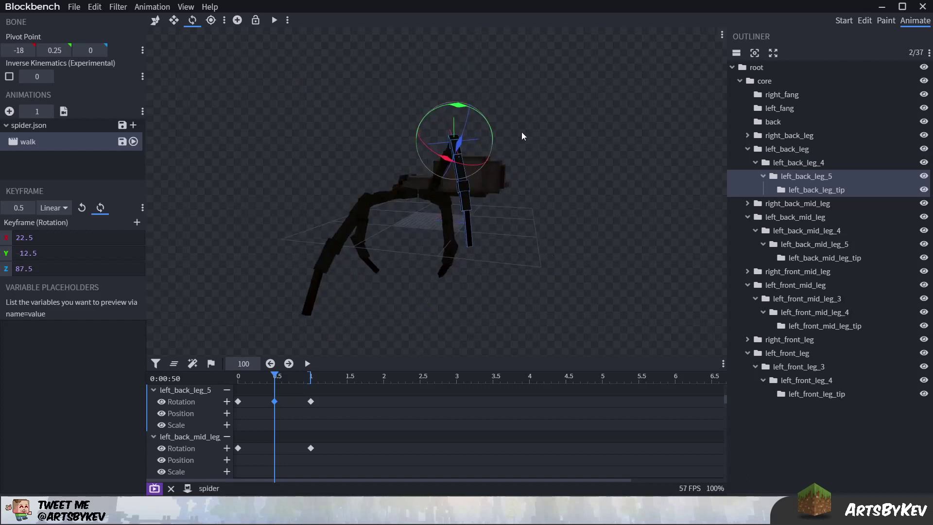
- Undo the last left_back_leg_5 rotation and rotate left_back_leg to X 37.5, Y -17.5, Z -57.5 at 0.5 s
key("ctrl+z")
left_click_drag(435, 151, 420, 144)
left_click(435, 182)
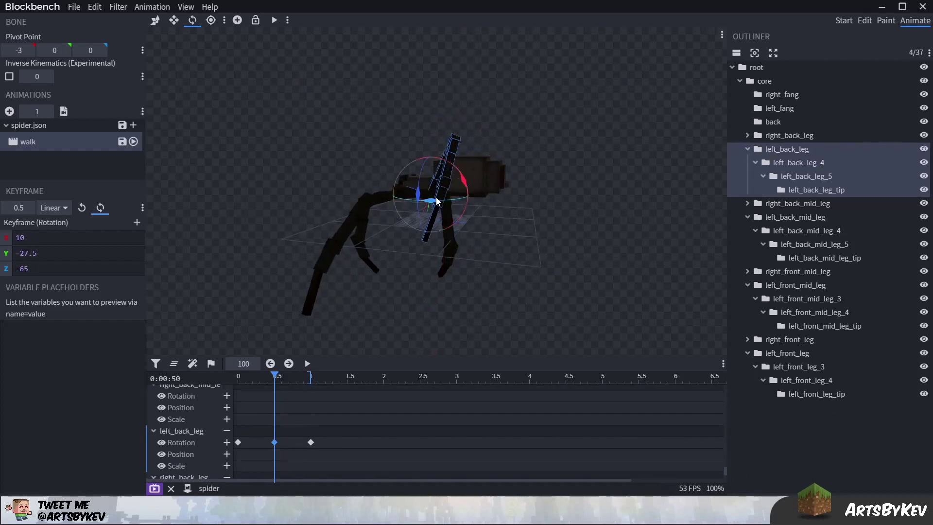
left_click_drag(452, 219, 427, 199)
left_click_drag(534, 243, 450, 234)
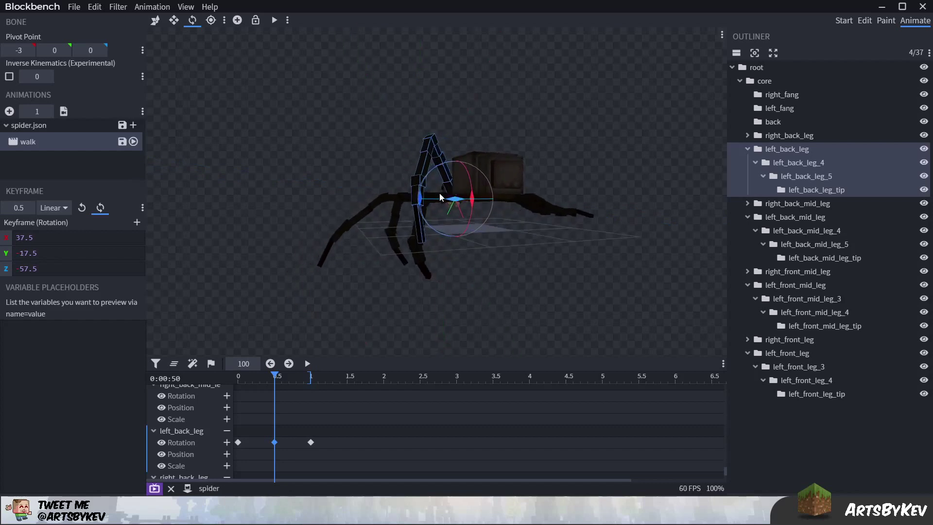
- Raise left_back_leg to Z -62.5 at 0.5 s and compare the pose with 0 s
left_click_drag(424, 183, 703, 270)
left_click(270, 363)
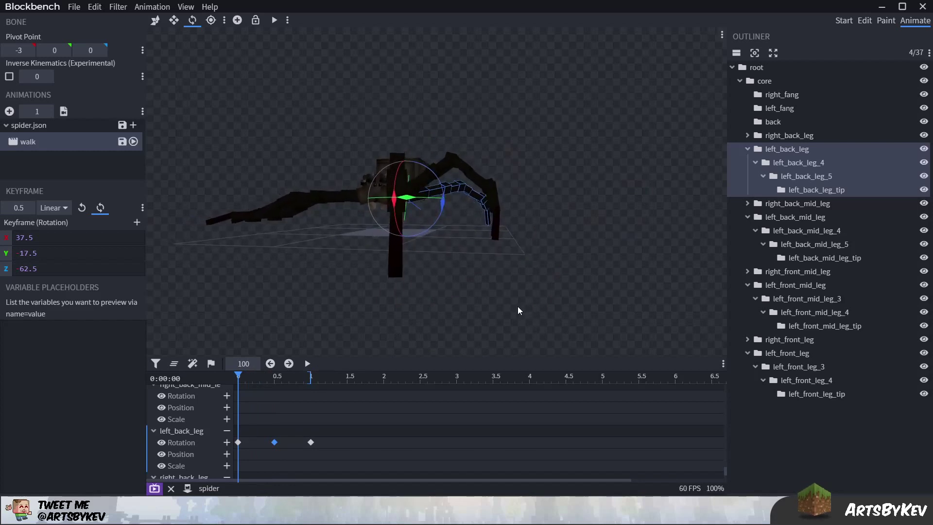
left_click_drag(517, 307, 504, 275)
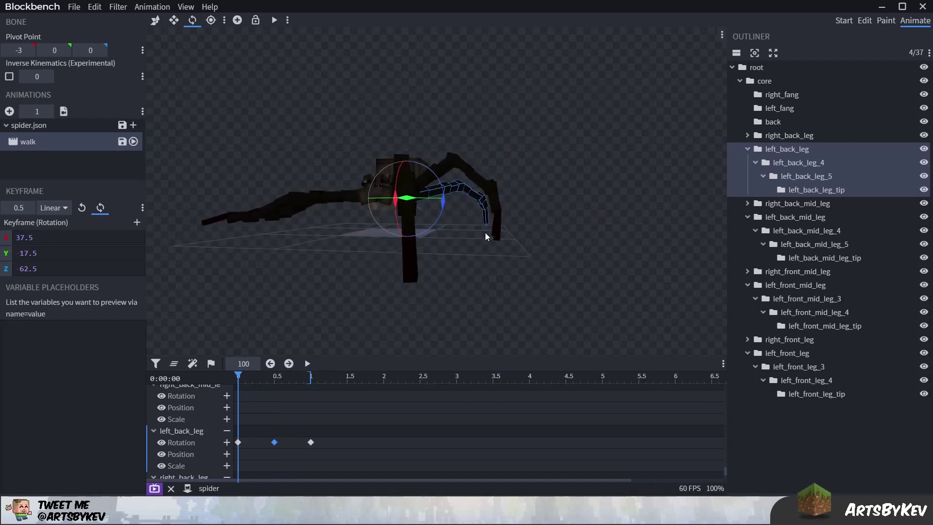
left_click_drag(285, 382, 275, 377)
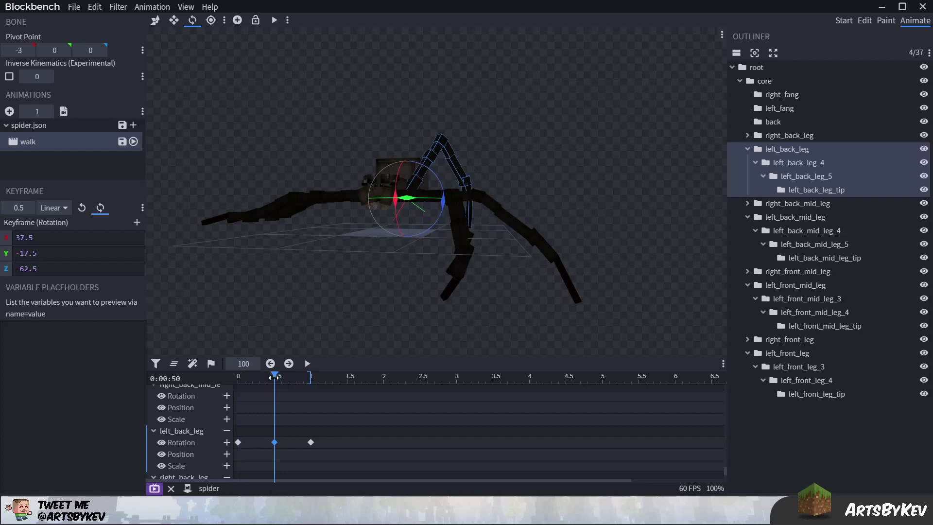
- Bend left_back_leg_5 to Z 82.5 and rotate left_back_leg to X 22.5, Y -17.5, Z -57.5 at 0.5 s
left_click(452, 170)
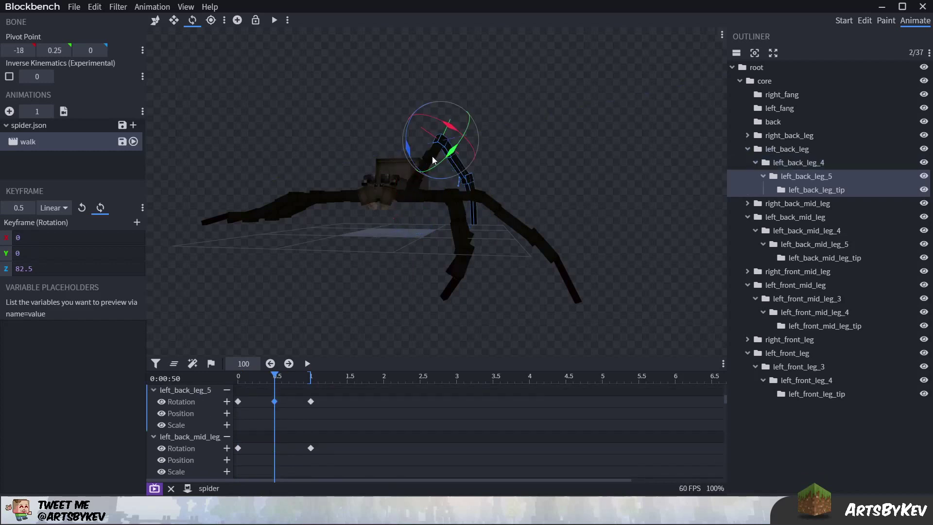
left_click(415, 162)
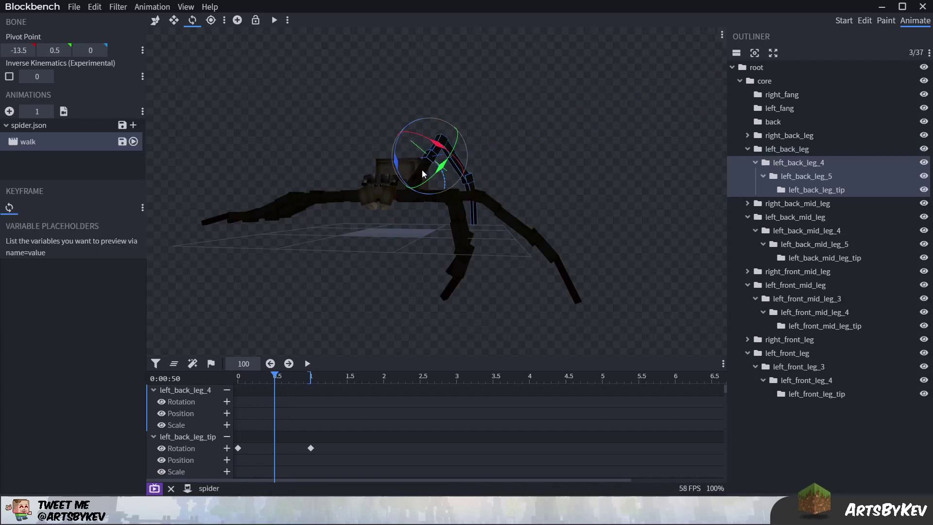
left_click(396, 198)
left_click_drag(396, 198, 482, 163)
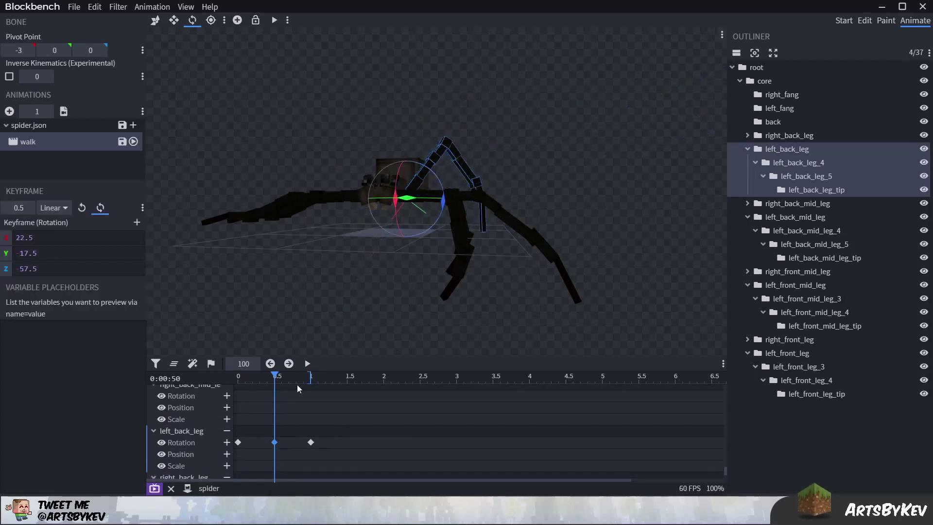
mouse_move(275, 376)
left_mouse_down()
mouse_move(237, 375)
mouse_move(274, 373)
left_mouse_up()
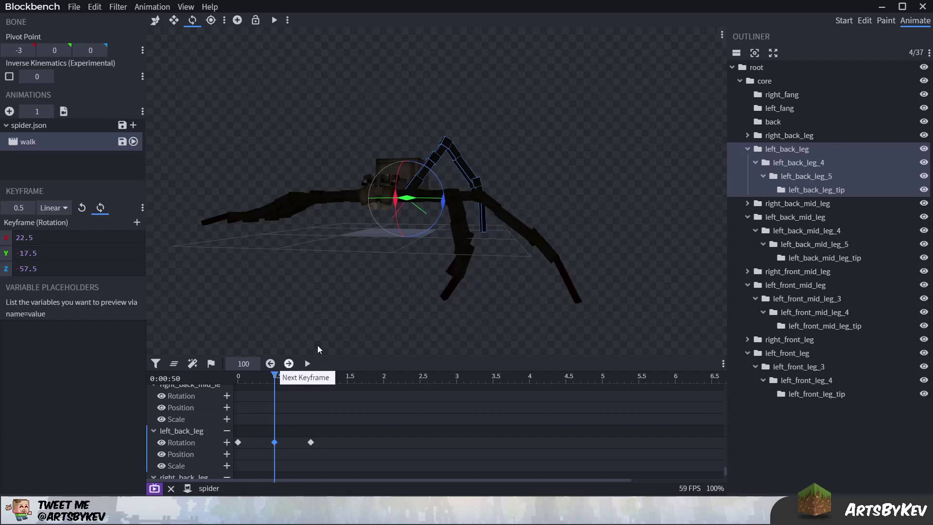
left_click_drag(578, 204, 610, 281)
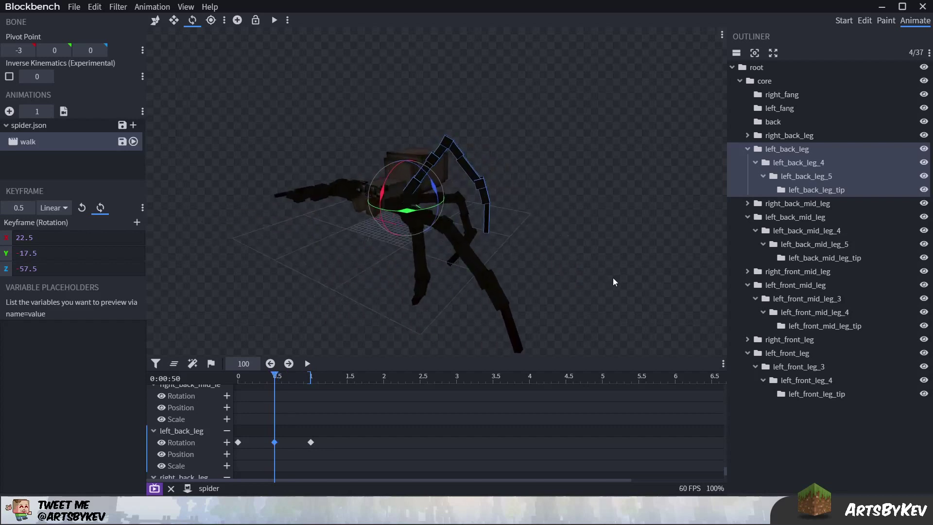
- Key left_back_leg_5's rotation at 0.75 s and rotate left_back_leg to X 31.25, Y -32.5, Z -50 there
left_click_drag(238, 377, 293, 383)
left_click_drag(465, 322, 406, 179)
left_click(387, 166)
left_click_drag(419, 243, 424, 190)
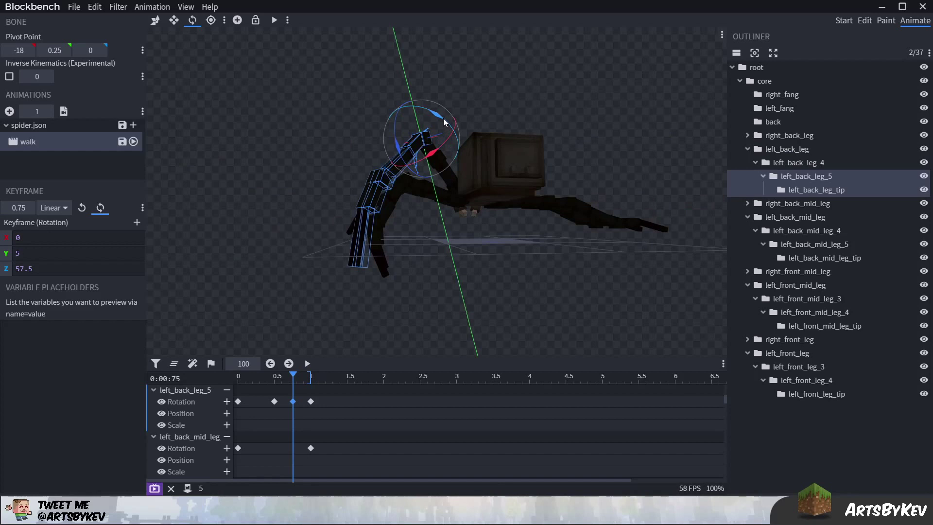
left_click(438, 185)
left_click_drag(439, 226, 441, 218)
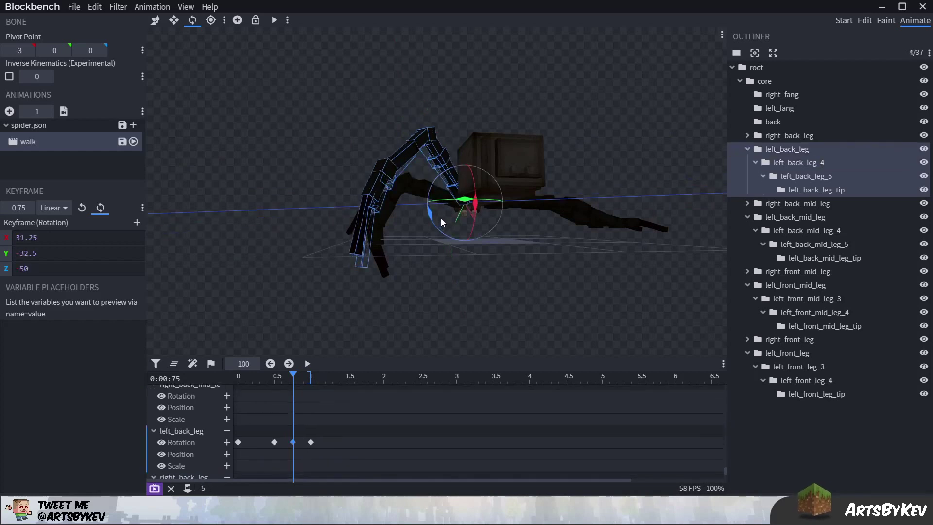
- Curl left_back_leg_tip inward and set left_back_leg_5 to X 0, Y 0, Z 55 at 0.75 s
left_click(407, 163)
left_click_drag(405, 151, 402, 157)
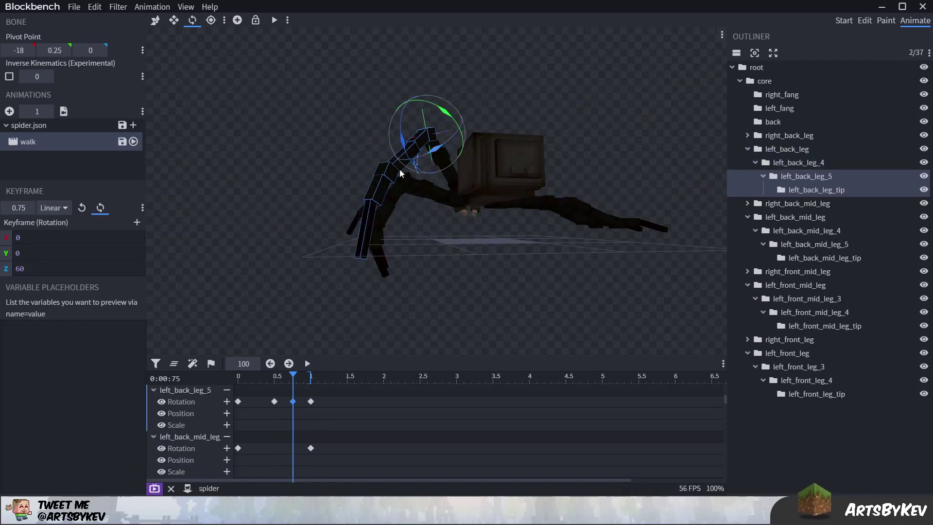
left_click(380, 197)
left_click_drag(372, 207, 390, 202)
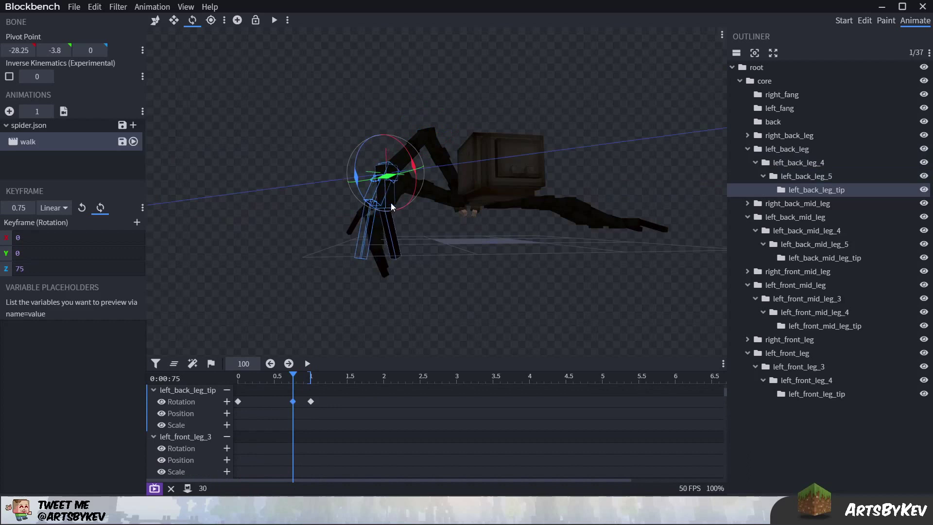
left_click(425, 136)
left_click_drag(401, 145, 397, 139)
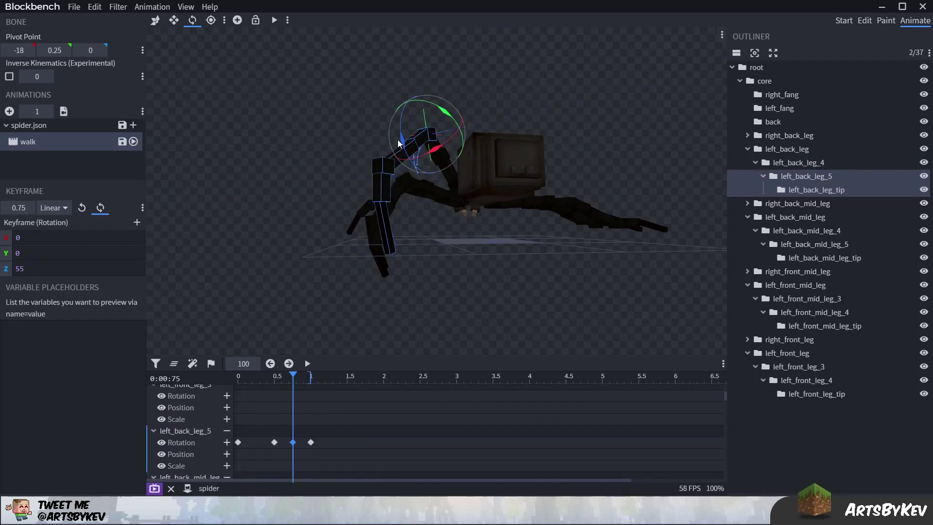
- Add a left_back_leg_tip rotation keyframe with Z 45 at 0.5 s and set the tip to Z 72.5 at 0.75 s
left_click_drag(450, 250, 447, 258)
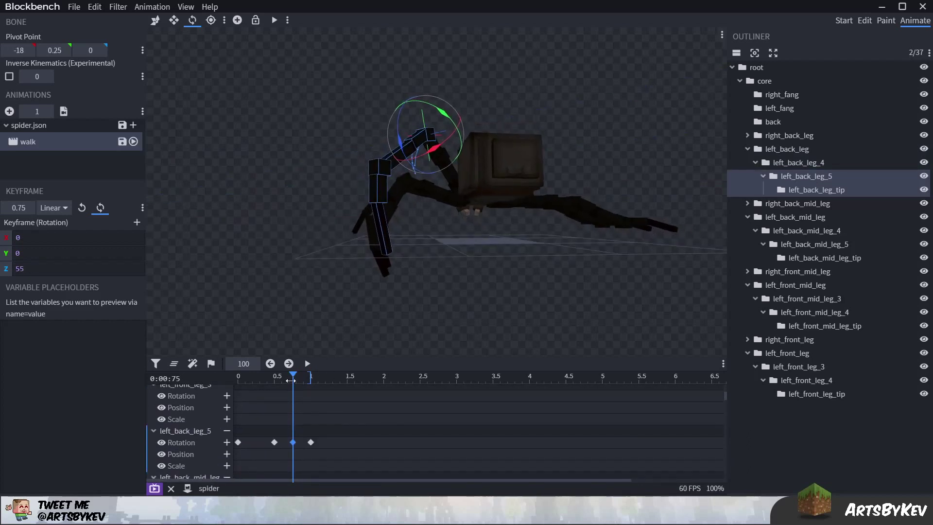
mouse_move(291, 380)
left_mouse_down()
mouse_move(278, 379)
mouse_move(293, 379)
left_mouse_up()
left_click(365, 210)
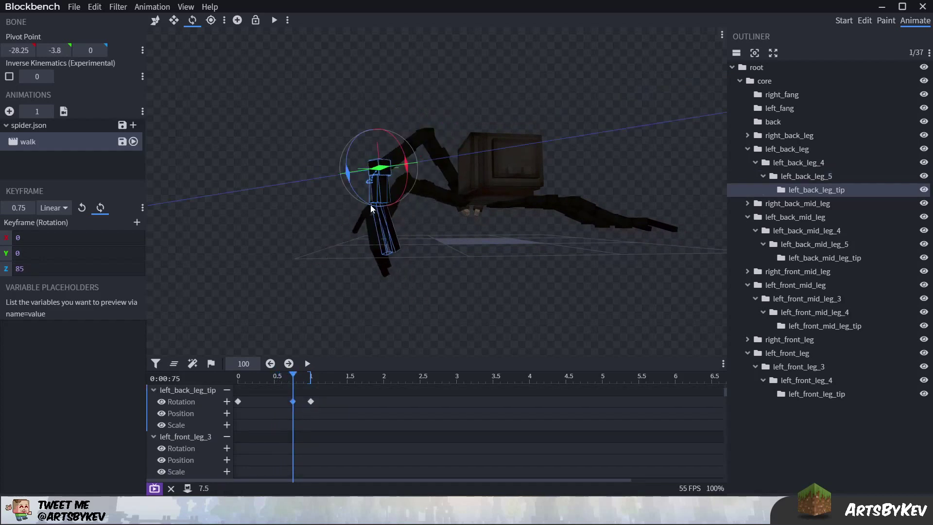
left_click_drag(293, 378, 293, 399)
left_click(226, 401)
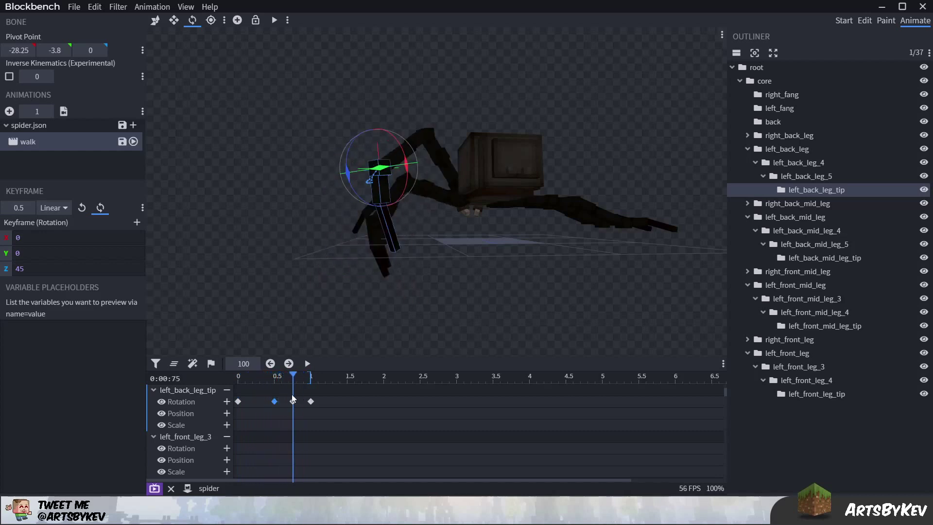
left_click_drag(396, 242, 403, 273)
left_click_drag(371, 211, 363, 210)
left_click_drag(438, 277, 433, 263)
- Try rotating left_back_leg_4 to Z -4 at 0.75 s, and remove its trial keyframe
left_click(424, 167)
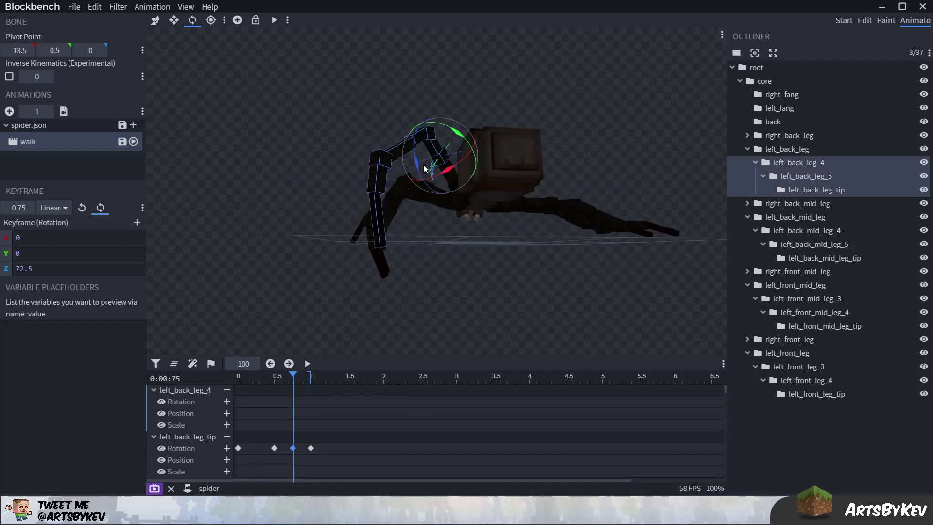
left_click_drag(418, 163, 418, 159)
left_click_drag(422, 254, 427, 249)
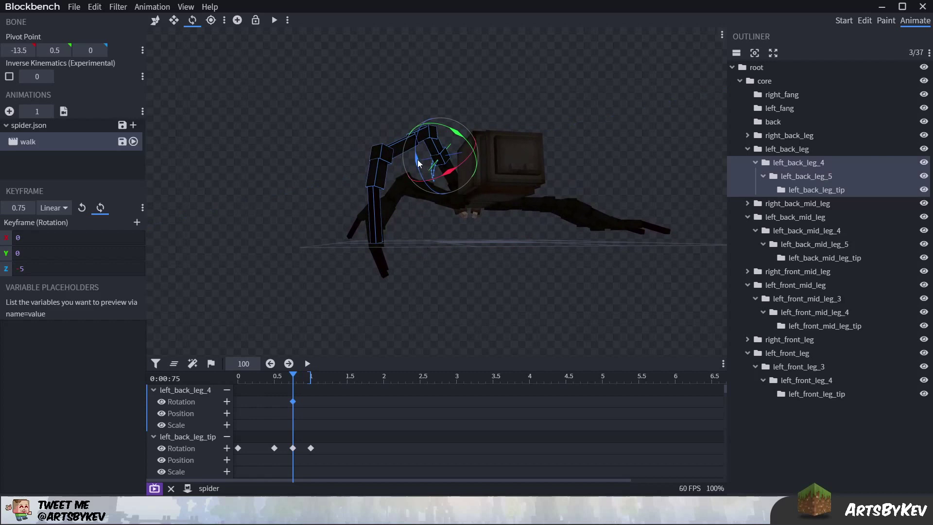
left_click_drag(416, 161, 416, 161)
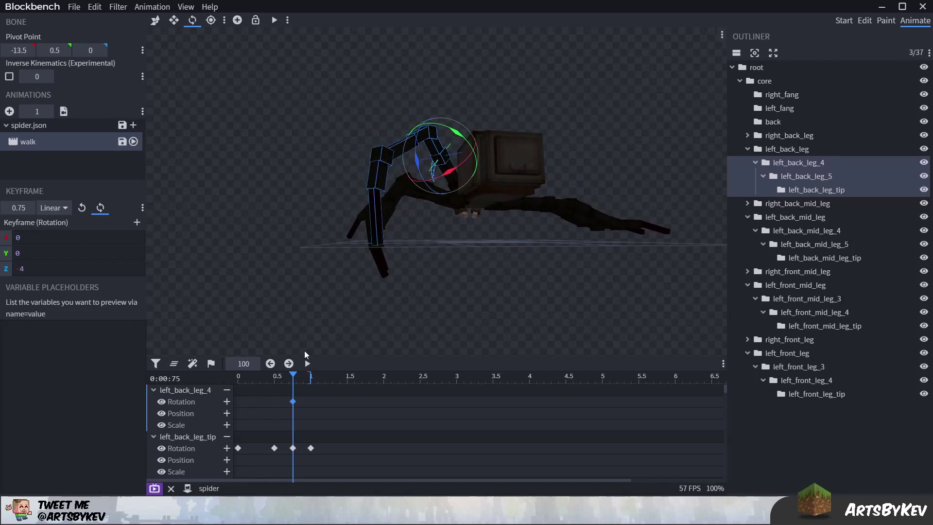
left_click(286, 377)
key("ctrl+z")
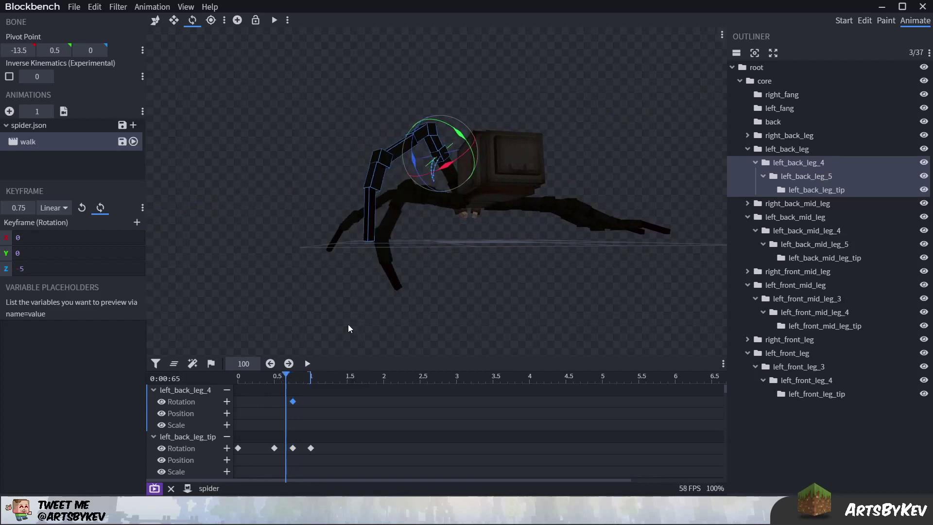
left_click(299, 399)
left_click(293, 401)
- Raise left_back_leg to Z -53 at 0.75 s
left_click(455, 174)
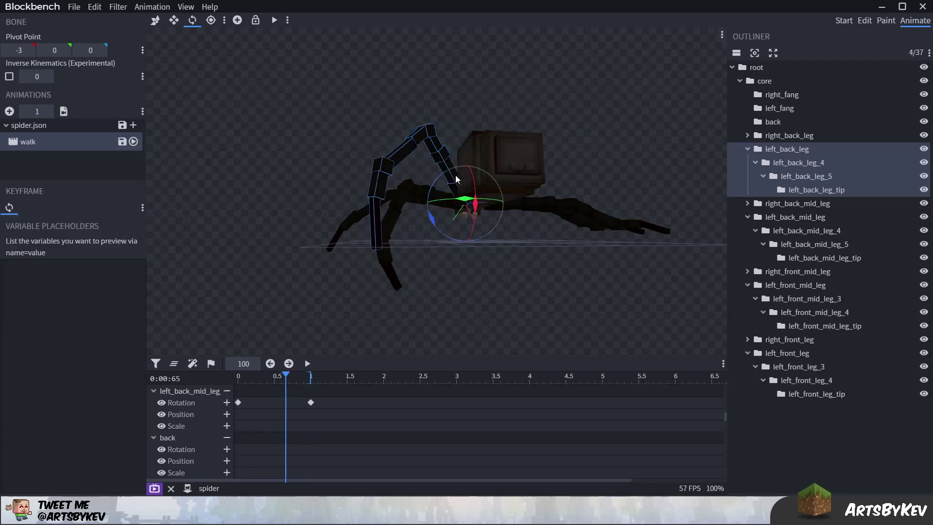
mouse_move(286, 377)
left_mouse_down()
mouse_move(273, 374)
mouse_move(293, 375)
left_mouse_up()
left_click_drag(440, 227, 430, 238)
mouse_move(293, 377)
left_mouse_down()
mouse_move(277, 376)
mouse_move(313, 377)
mouse_move(293, 377)
left_mouse_up()
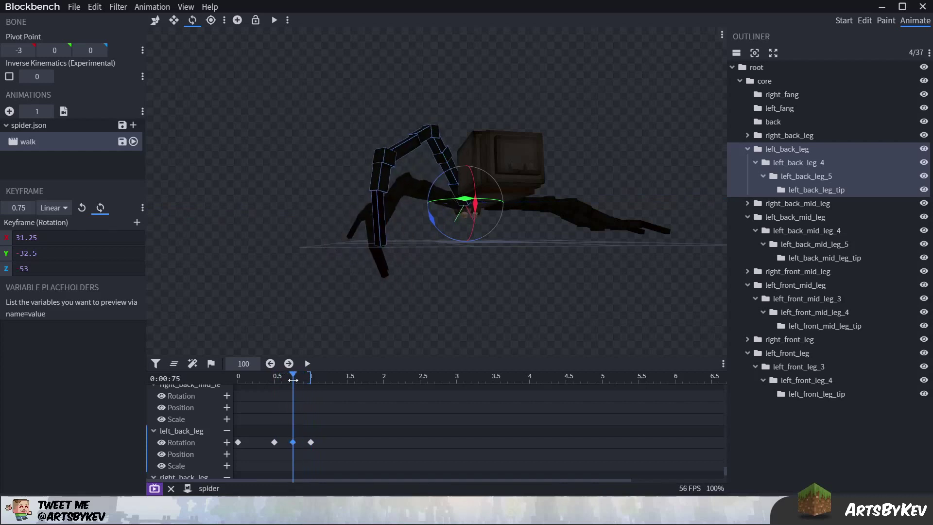
- Adjust the left back leg's lower joints at 0.75 s, with left_back_leg_4 at Z 2 and left_back_leg_tip at Z 67
left_click(401, 155)
left_click_drag(410, 147, 382, 185)
left_click(381, 185)
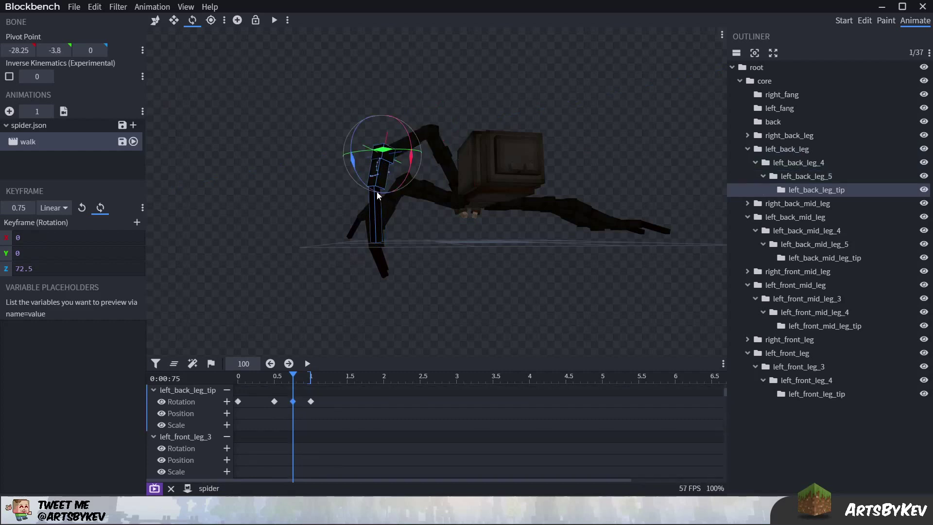
left_click(441, 161)
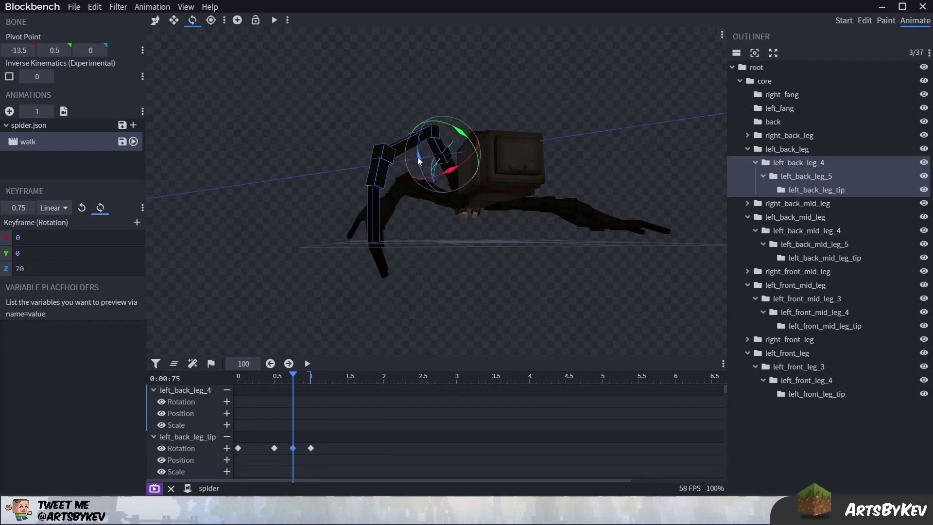
left_click_drag(417, 156, 369, 190)
left_click(380, 180)
left_click_drag(435, 262, 438, 265)
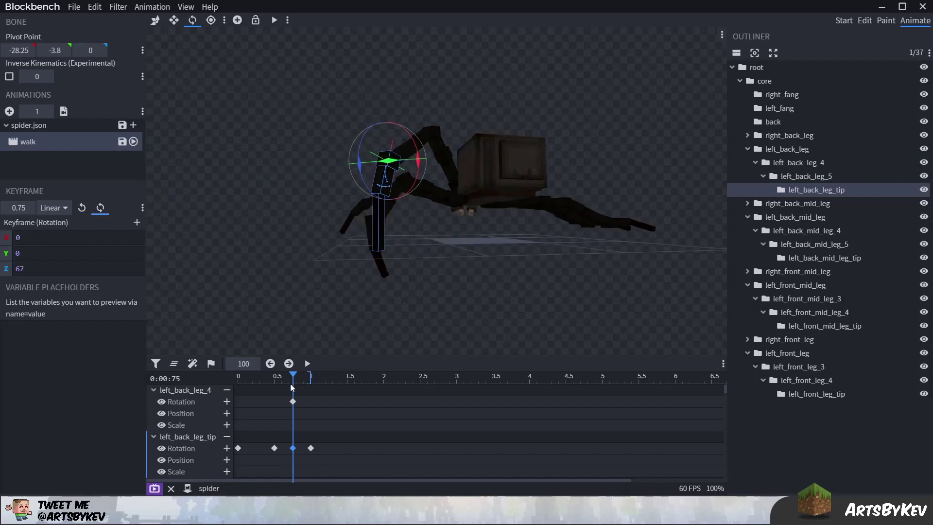
- Delete left_back_leg_4's rotation keyframe at 0.75 s and set left_back_leg to Z -52 there
left_click(292, 401)
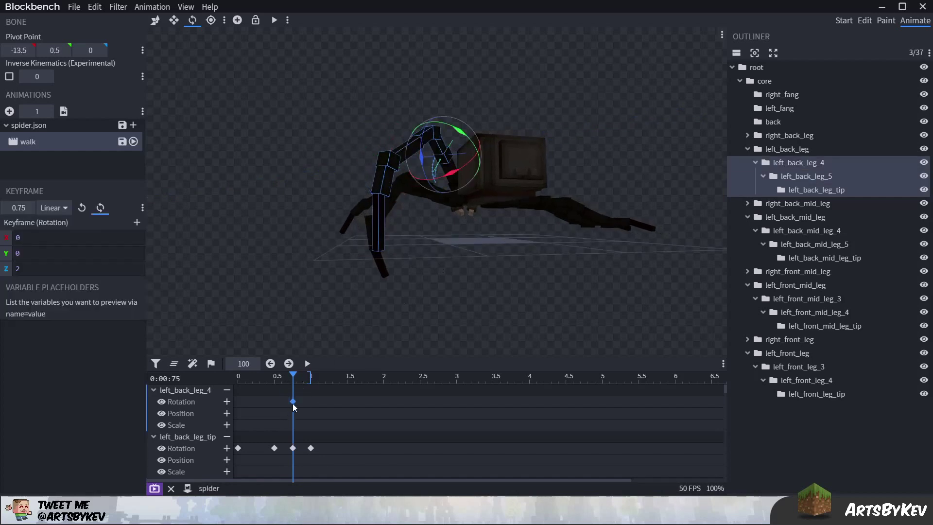
key("Delete")
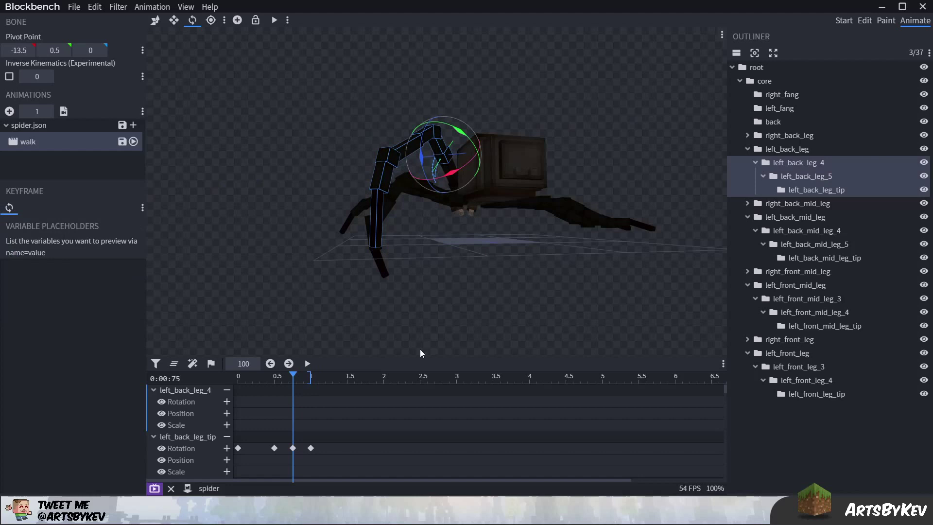
left_click_drag(420, 349, 416, 342)
left_click_drag(439, 248, 439, 253)
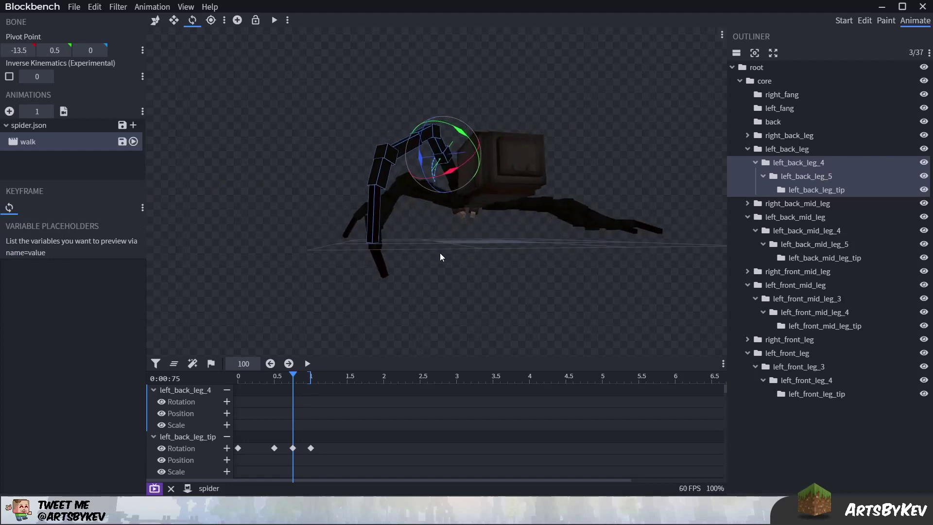
left_click(448, 194)
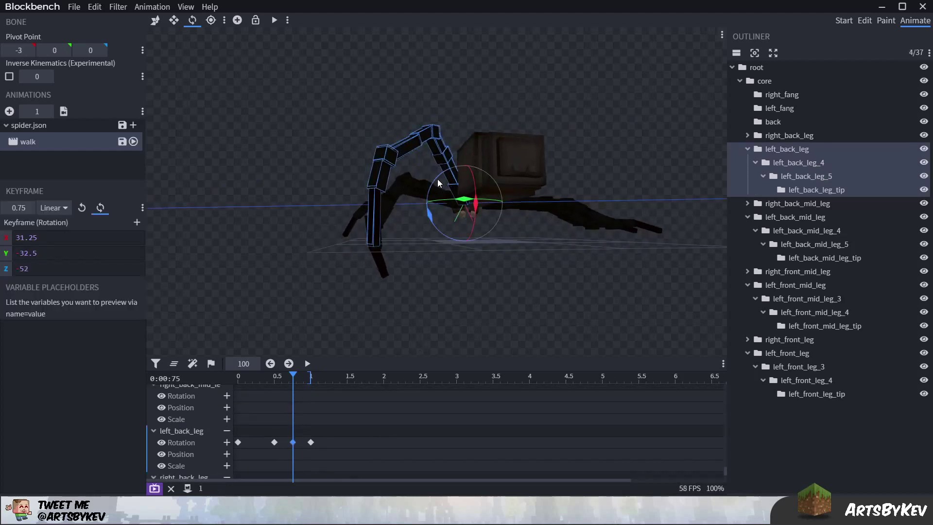
- Scrub the walk animation from 0.5 s to its end and play it back to check the left back leg's stride
left_click(274, 383)
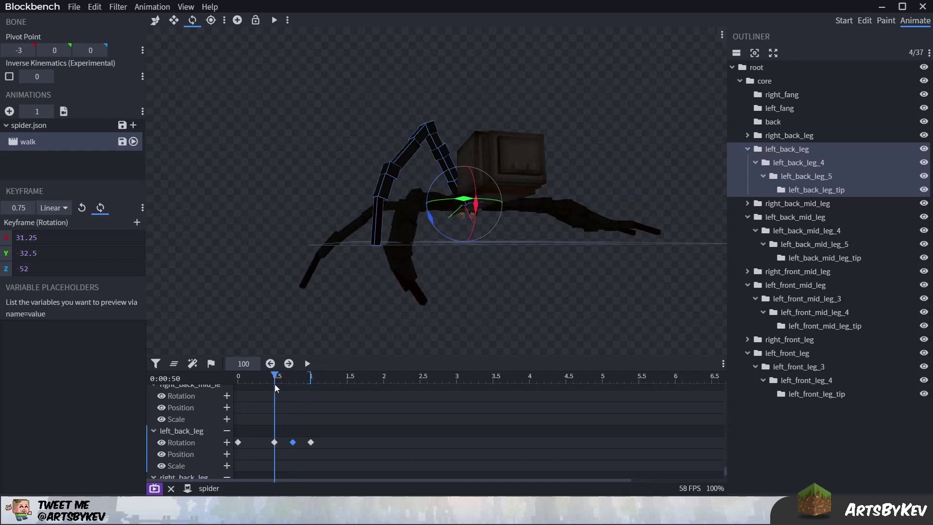
left_click_drag(275, 384, 314, 383)
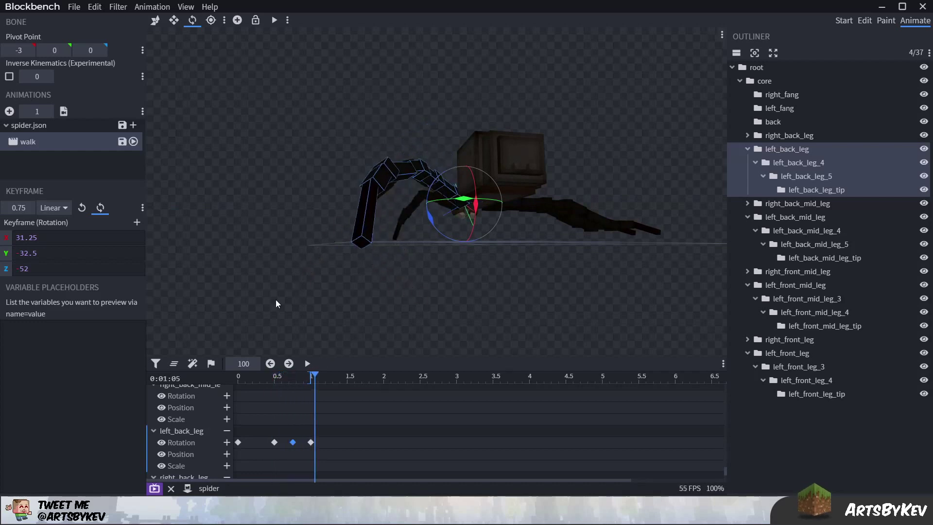
left_click_drag(276, 304, 450, 278)
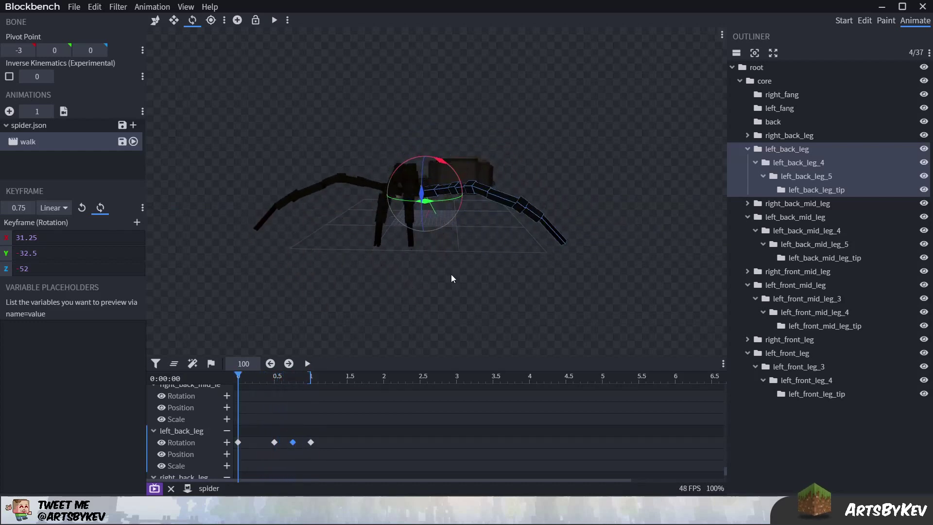
key("space")
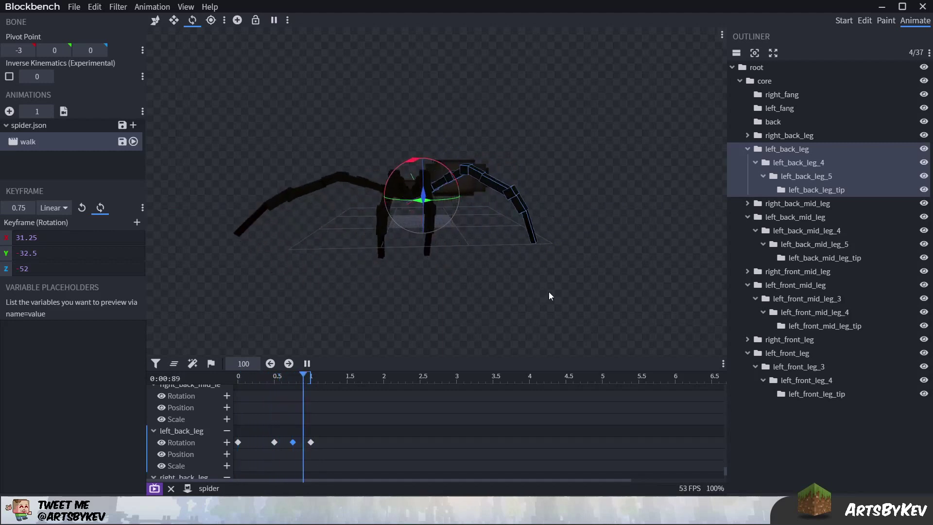
- Play back the walk animation to check the left back leg's stride, stopping at 0.2 s
key("space")
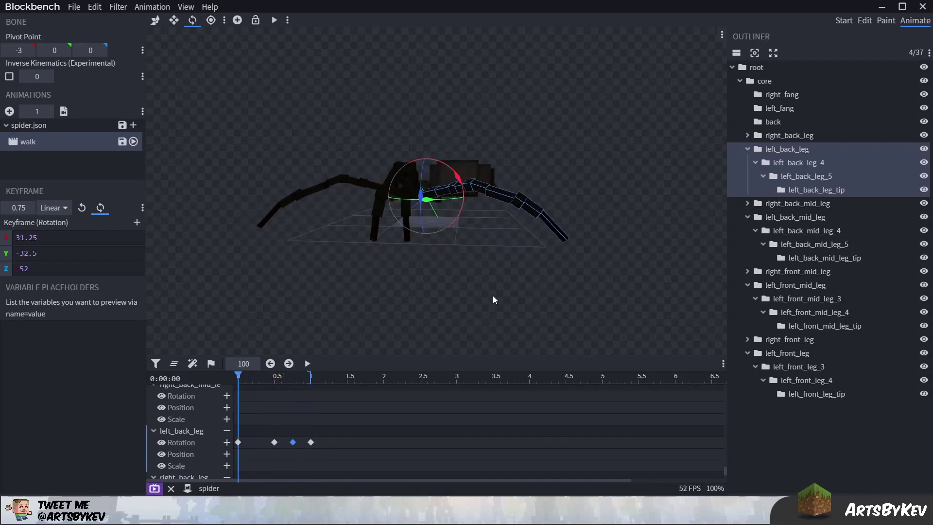
key("space")
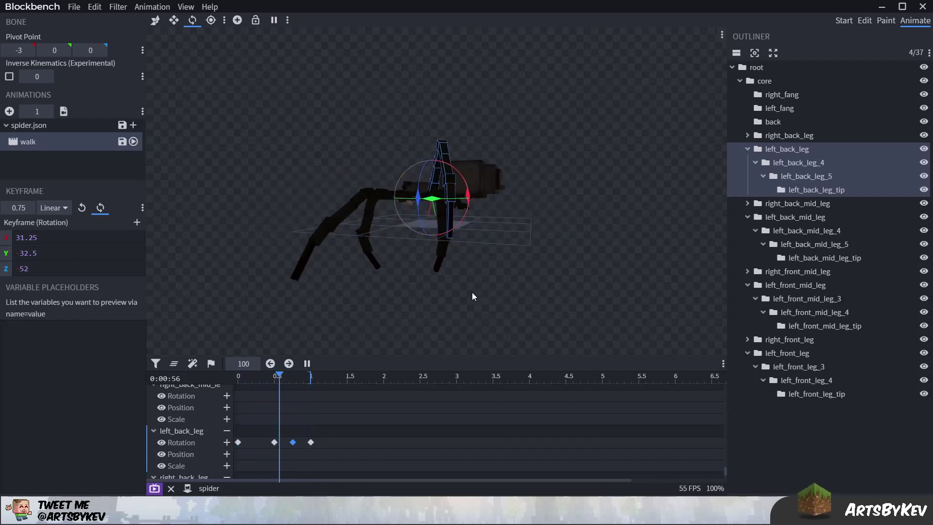
left_click_drag(471, 293, 495, 302)
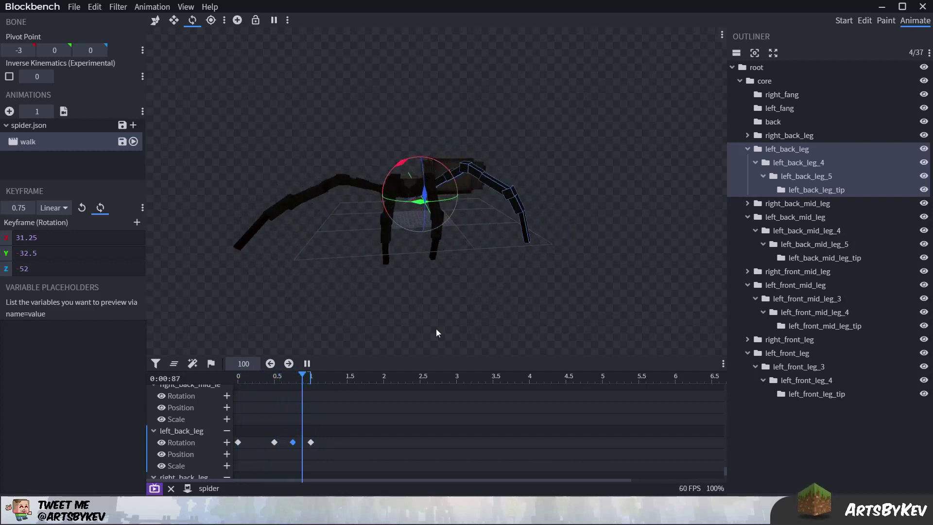
left_click(253, 375)
scroll(525, 283, "up", 3)
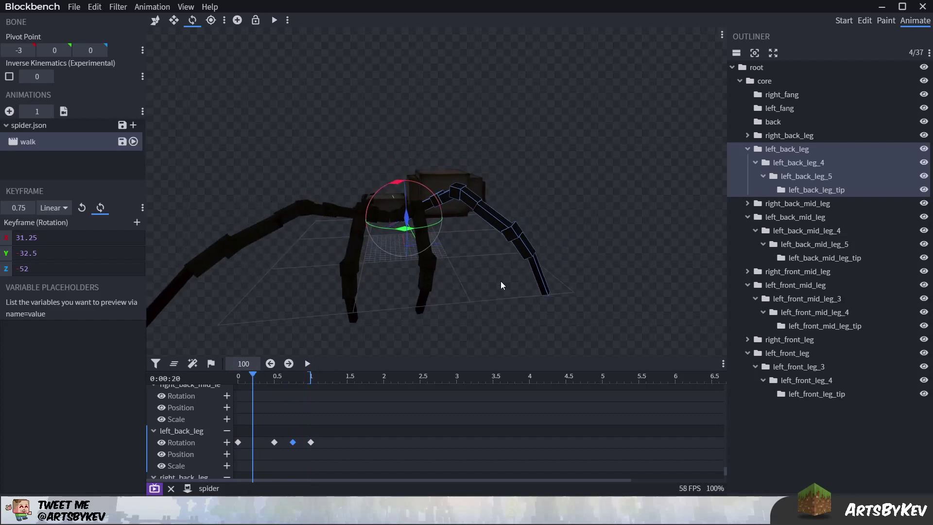
left_click(458, 199)
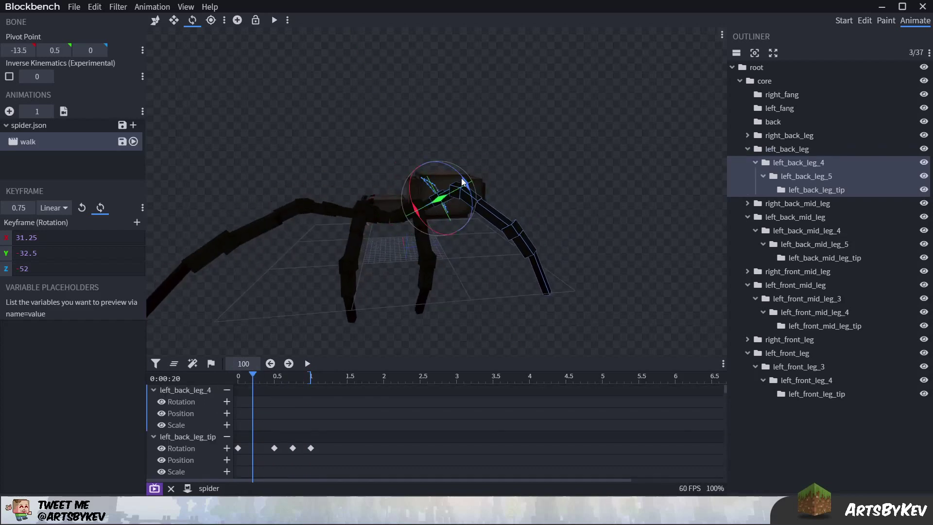
left_click_drag(462, 178, 454, 170)
key("ctrl+z")
- Add a left_back_leg rotation keyframe at 0.2 s with X 40.5, Y -23 and Z -61
left_click(426, 207)
left_click_drag(492, 290, 472, 258)
left_click(405, 215)
left_click_drag(438, 223, 429, 257)
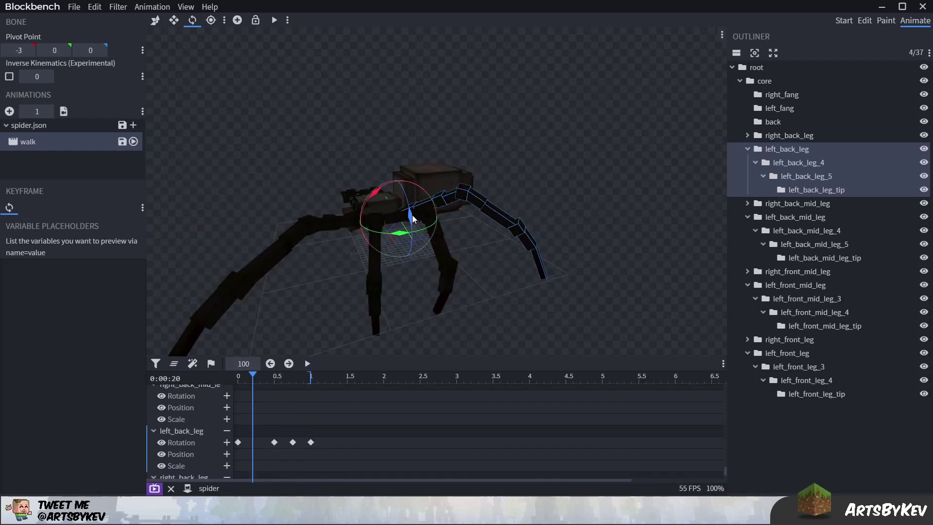
left_click_drag(412, 215, 370, 187)
left_click_drag(427, 222, 470, 139)
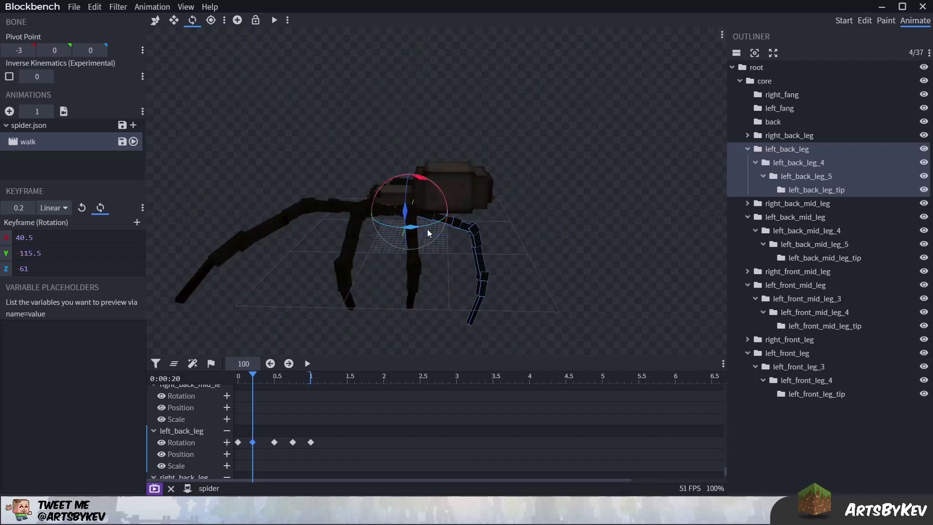
key("ctrl+z")
left_click_drag(437, 220, 413, 209)
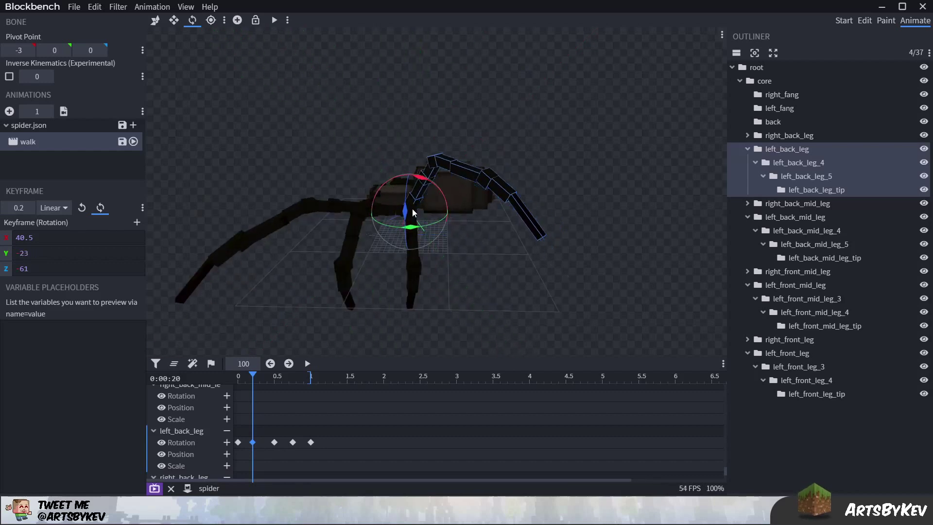
- Bend the left back leg's lower joints at 0.2 s, with left_back_leg_5 at Z 65 and left_back_leg_tip at Z 77.5
left_click(458, 167)
left_click_drag(467, 162, 464, 181)
left_click_drag(543, 216, 521, 214)
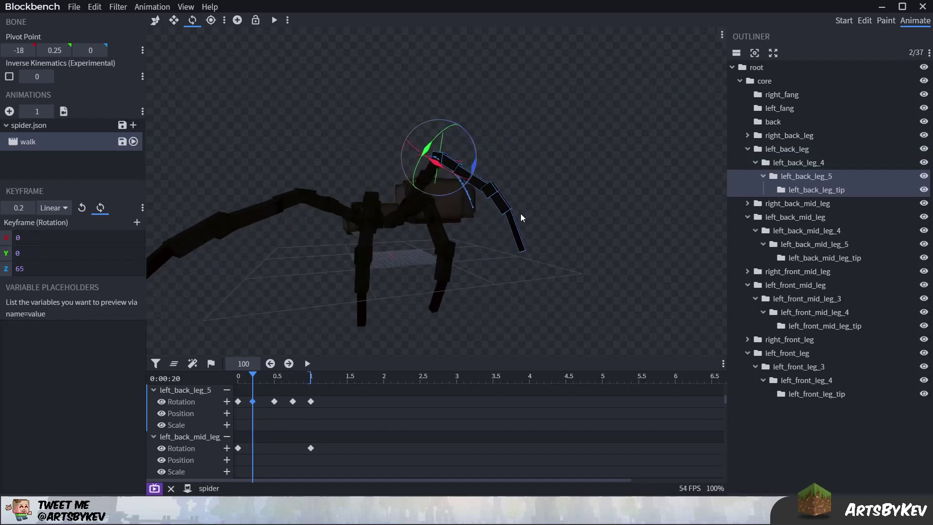
left_click(512, 208)
left_click_drag(529, 180, 559, 204)
- Adjust left_back_leg's rotation at 0.2 s to X 33, Y -8 and Z -61
left_click(437, 162)
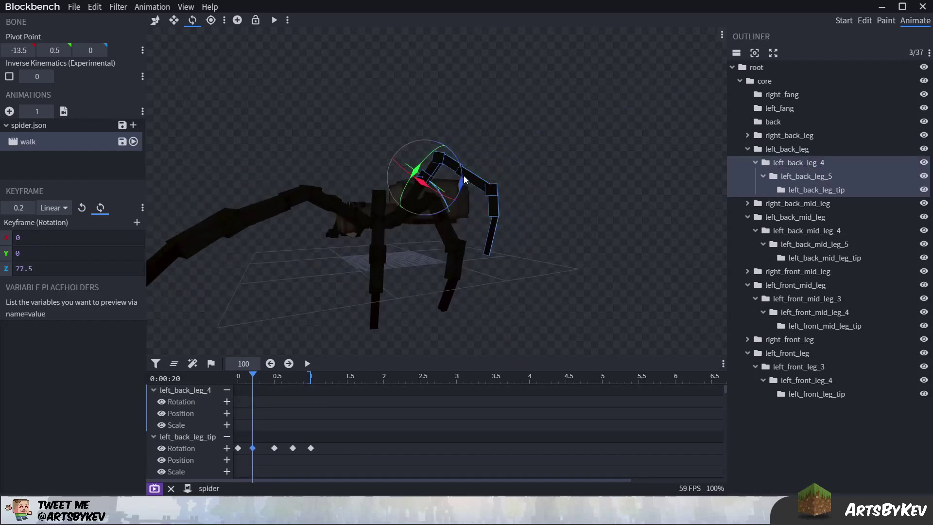
left_click_drag(464, 180, 432, 211)
left_click(411, 196)
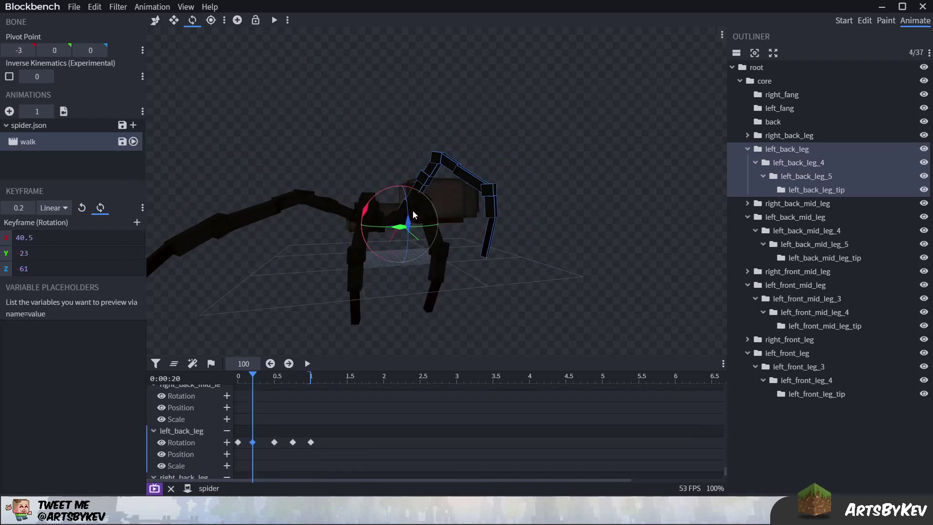
left_click_drag(408, 221, 404, 197)
left_click_drag(413, 144, 450, 171)
left_click_drag(430, 225, 415, 221)
left_click_drag(517, 257, 559, 253)
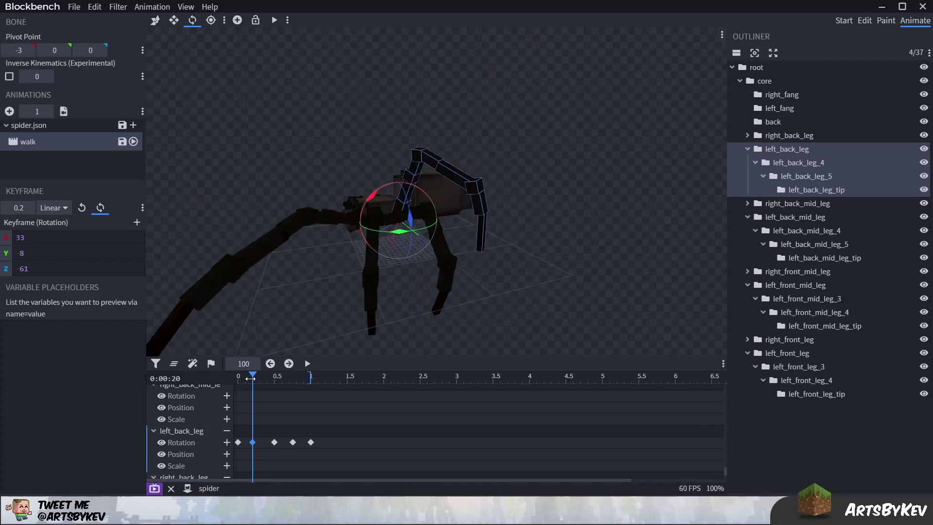
- Play and scrub the walk animation from several angles to check the left back leg's full cycle
mouse_move(250, 378)
left_mouse_down()
mouse_move(240, 383)
mouse_move(302, 387)
mouse_move(241, 390)
left_mouse_up()
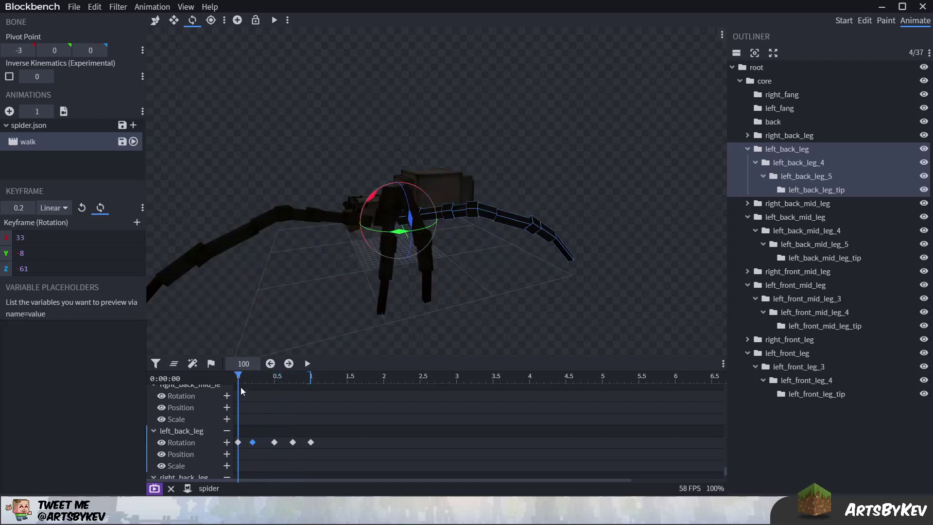
key("space")
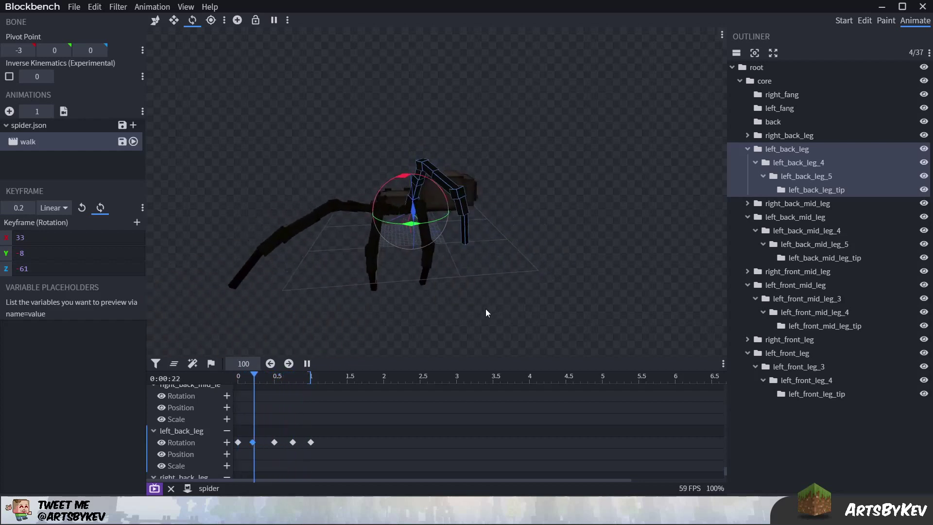
left_click_drag(485, 308, 478, 334)
key("space")
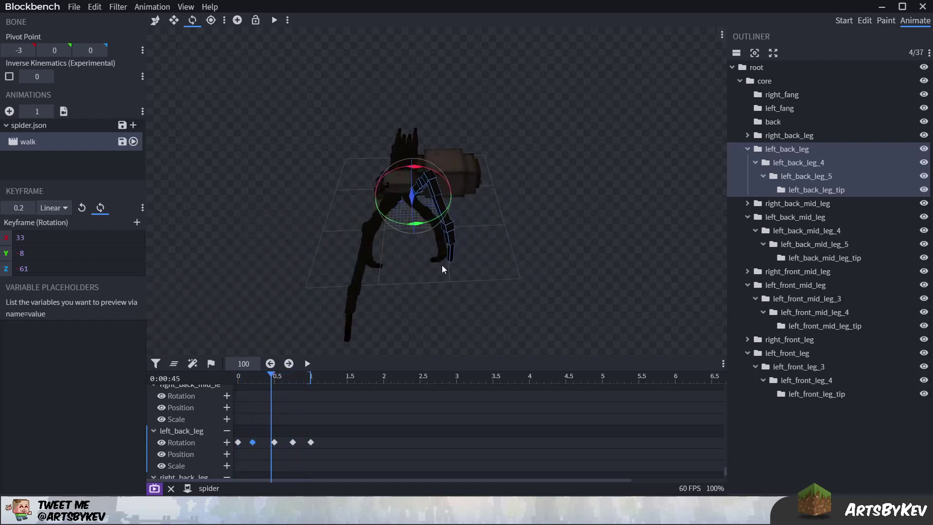
left_click_drag(448, 284, 424, 206)
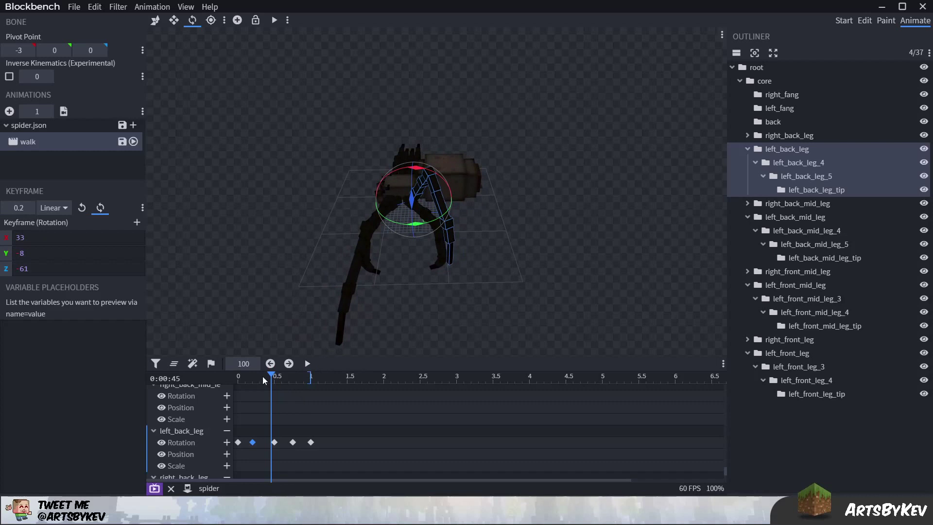
left_click_drag(262, 376, 311, 389)
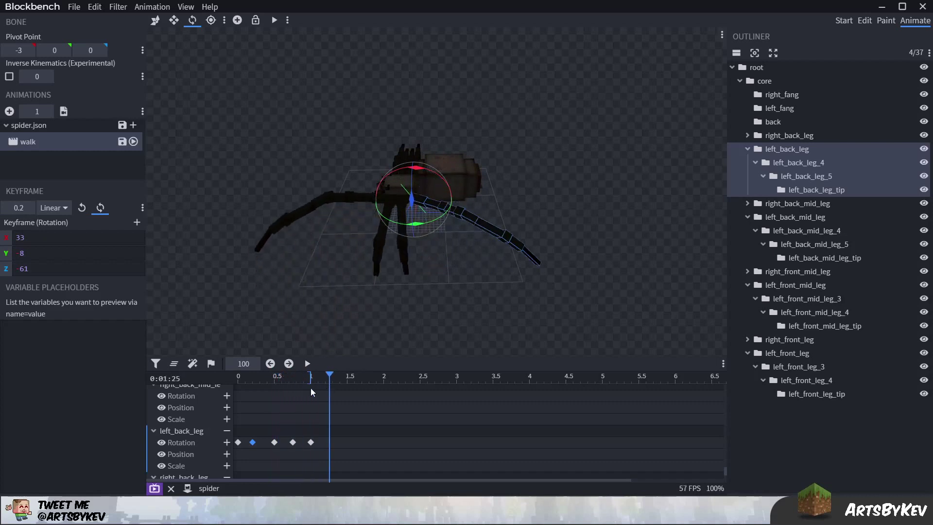
key("space")
key("space")
left_click_drag(377, 346, 523, 338)
key("space")
key("space")
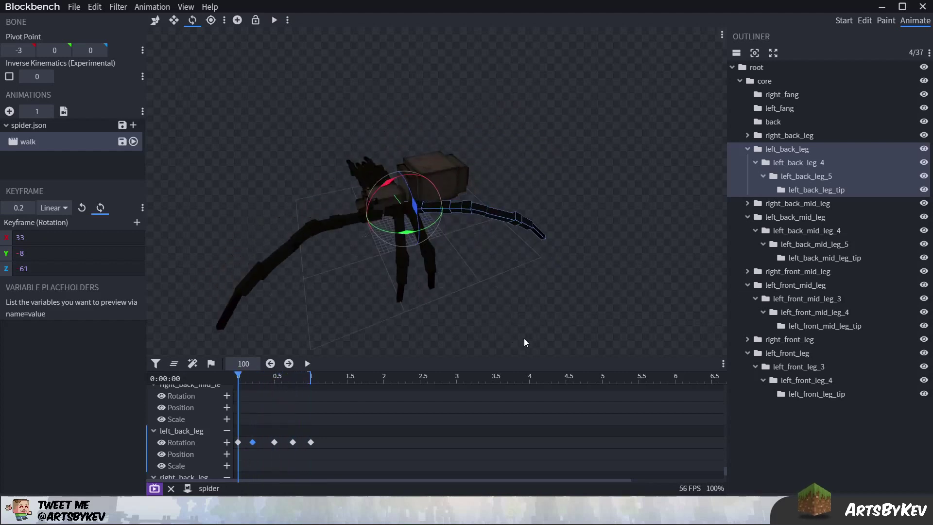
- Rotate left_back_mid_leg at 0.5 s to X 12.5, Y -15 and Z -42.5
right_click_drag(523, 338, 551, 312)
scroll(562, 293, "up", 2)
left_click_drag(562, 293, 542, 317)
left_click(438, 198)
left_click_drag(438, 198, 457, 183)
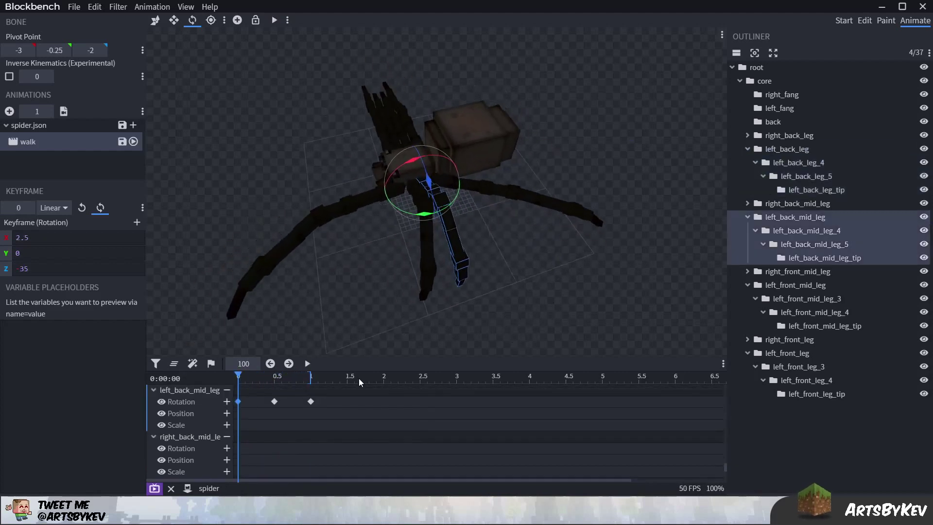
left_click_drag(237, 384, 273, 381)
mouse_move(505, 321)
left_mouse_down()
mouse_move(525, 311)
mouse_move(504, 299)
mouse_move(499, 306)
mouse_move(515, 311)
left_mouse_up()
left_click_drag(433, 193, 407, 165)
left_click_drag(584, 170, 546, 174)
left_click_drag(456, 165, 435, 208)
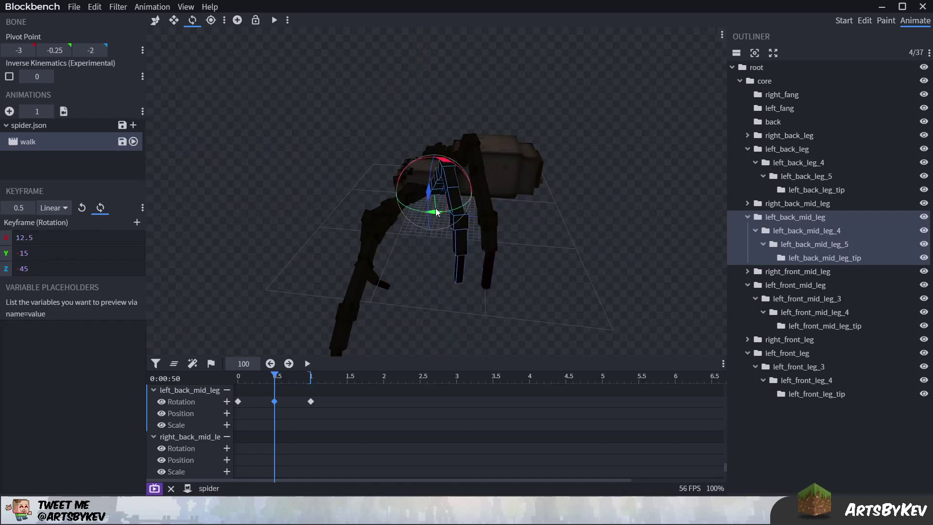
left_click_drag(607, 266, 668, 239)
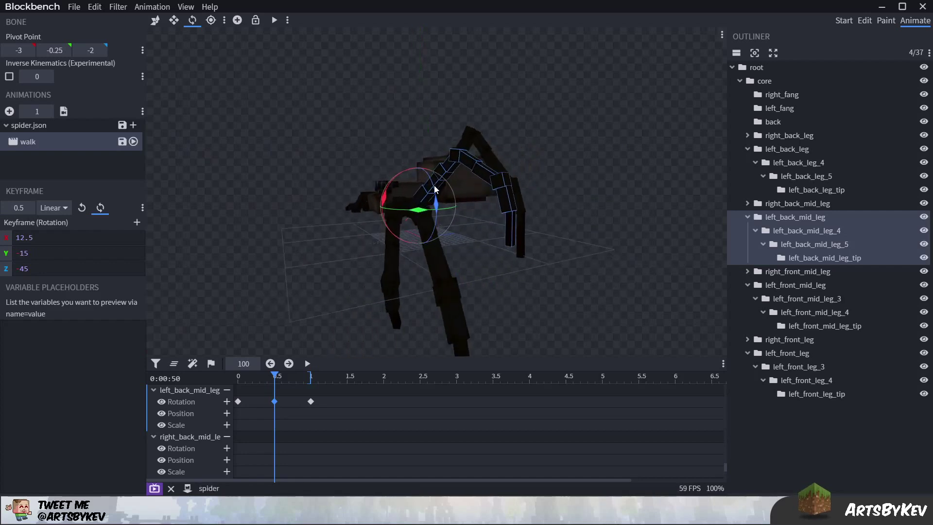
left_click_drag(434, 183, 434, 191)
- Bend left_back_mid_leg_5 to Z 67.5 at 0.5 s and swing left_back_mid_leg to X 17.5, Y -22.5
left_click(480, 176)
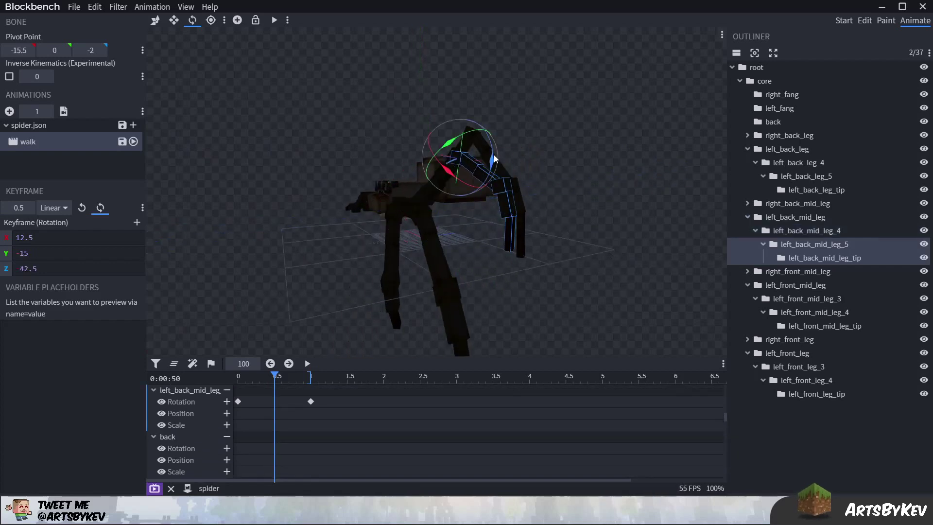
left_click_drag(488, 163, 421, 212)
left_click(445, 179)
left_click(427, 198)
left_click_drag(412, 164, 404, 164)
left_click_drag(559, 228, 531, 192)
- Set left_back_mid_leg_5's rotation at 0.5 s to Z 60
left_click(492, 176)
left_click(496, 174)
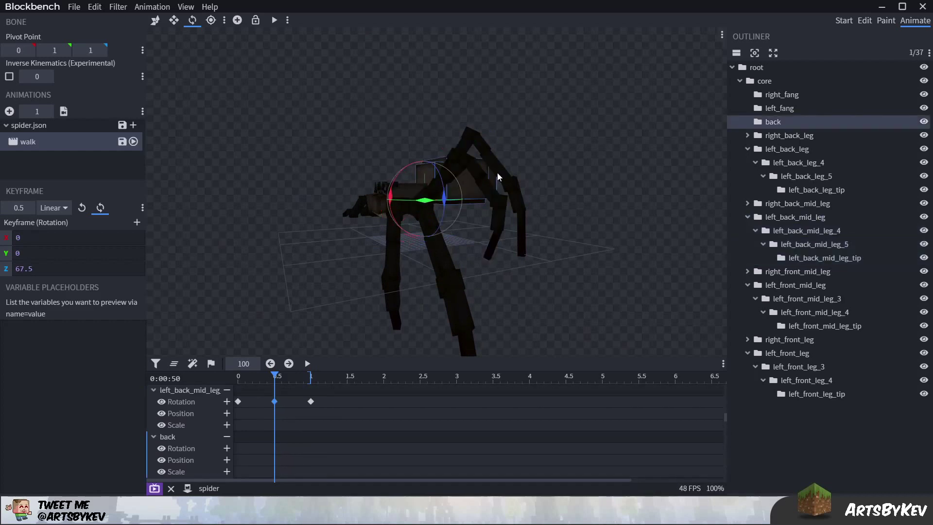
left_click(486, 183)
left_click_drag(499, 174, 500, 163)
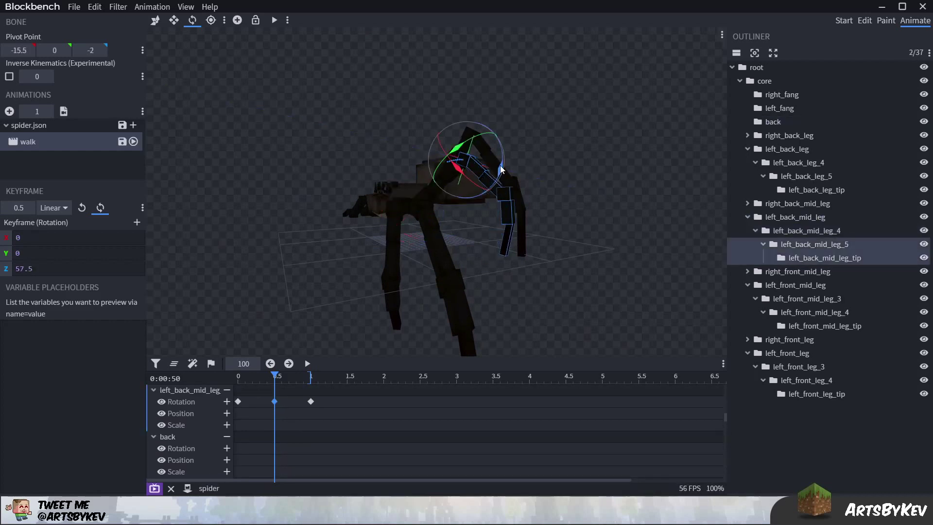
left_click_drag(626, 187, 578, 164)
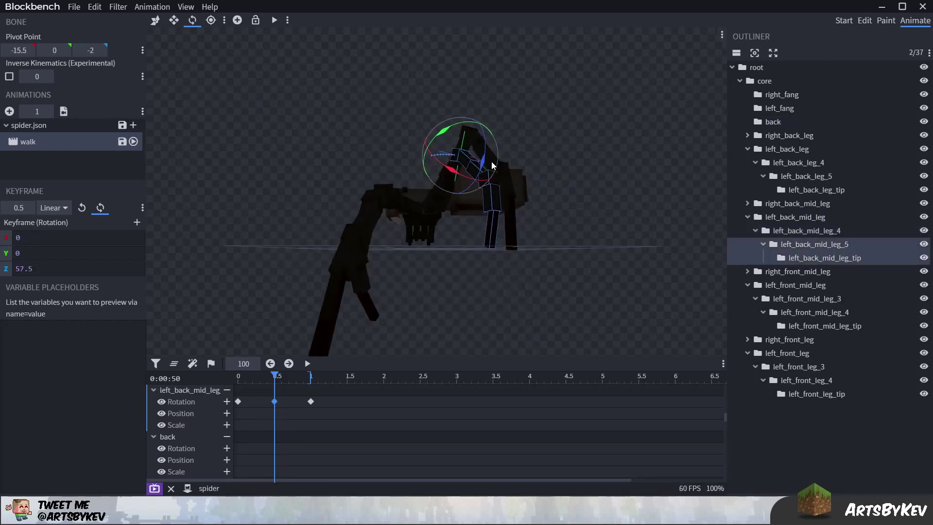
left_click_drag(482, 163, 484, 164)
left_click_drag(569, 217, 579, 223)
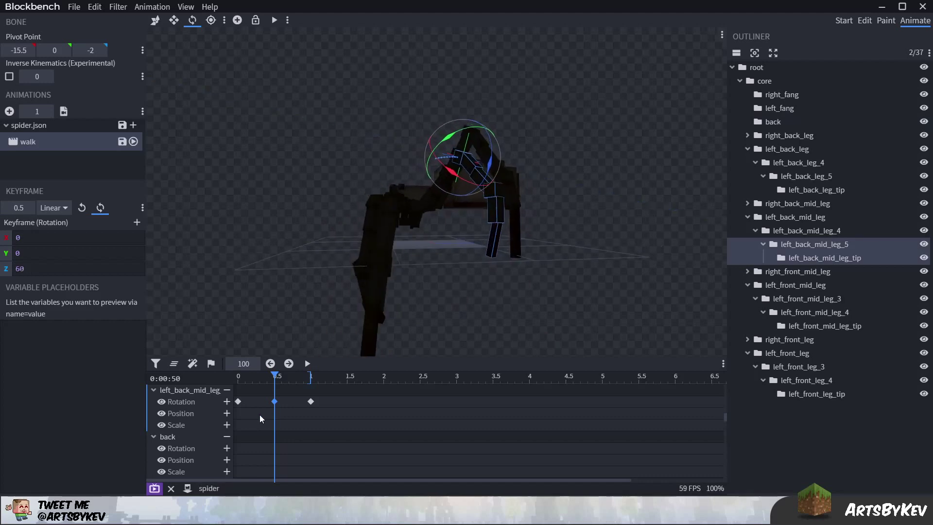
- Play the walk animation from the start and inspect the left back mid leg's motion from several angles
left_click_drag(261, 377, 226, 395)
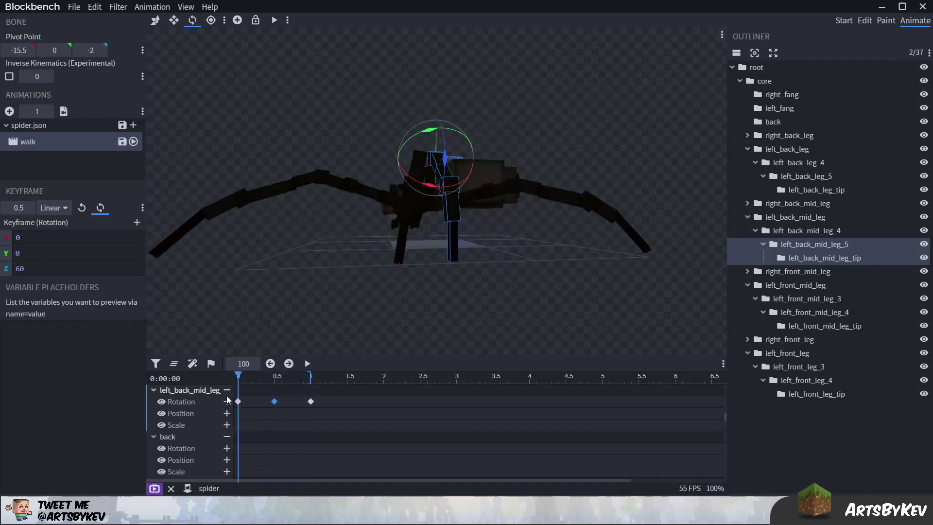
key("space")
mouse_move(436, 317)
left_mouse_down()
mouse_move(407, 317)
mouse_move(443, 325)
left_mouse_up()
key("space")
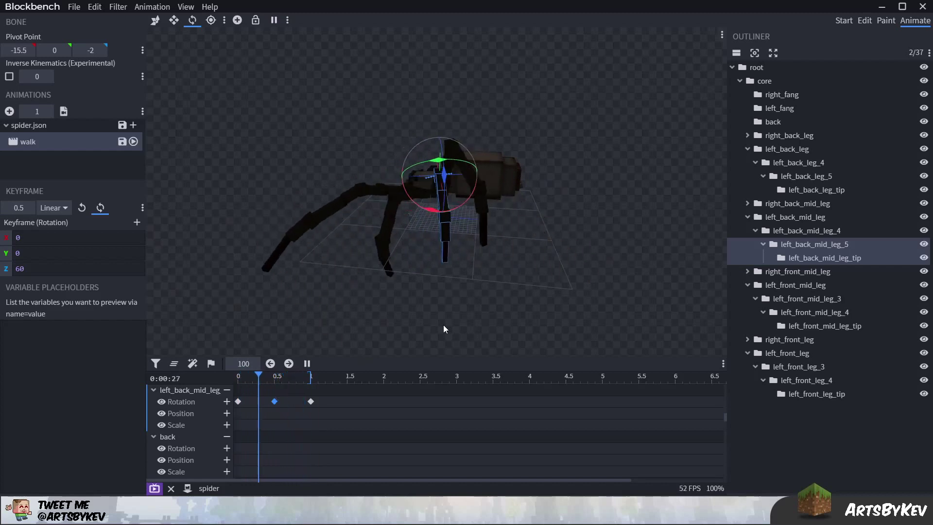
key("space")
key("space")
left_click_drag(443, 325, 425, 190)
key("space")
key("space")
key("space")
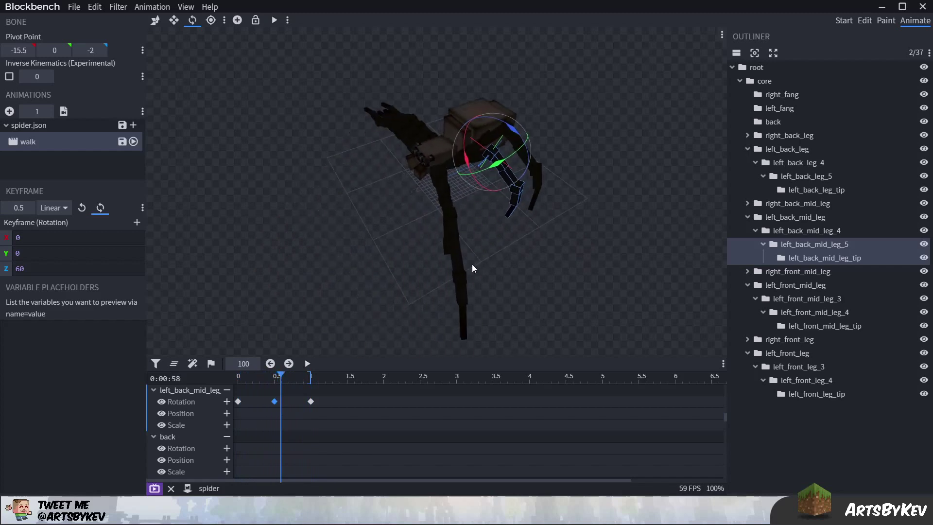
- Return to 0.5 s and lower left_back_mid_leg slightly around its Z axis
left_click_drag(581, 300, 543, 267)
mouse_move(278, 377)
left_mouse_down()
mouse_move(212, 383)
mouse_move(291, 387)
mouse_move(240, 392)
mouse_move(273, 392)
left_mouse_up()
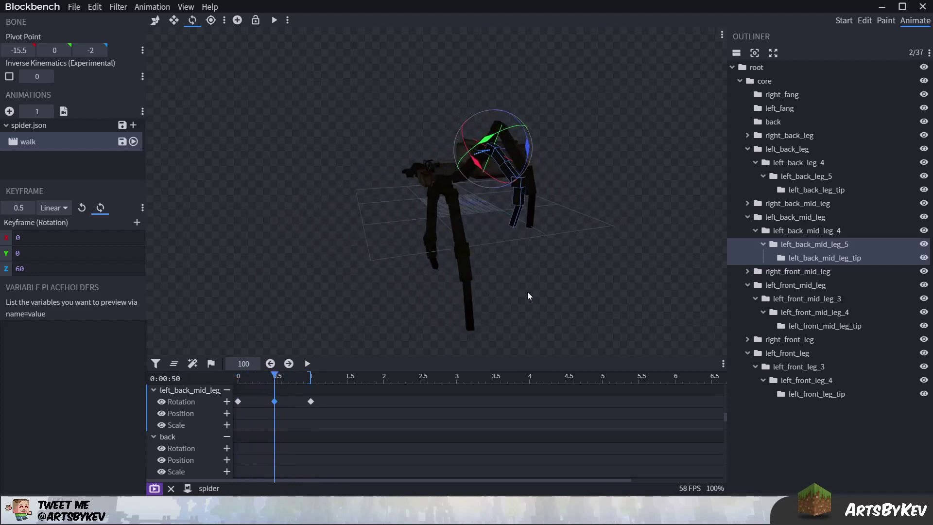
left_click(485, 157)
left_click(476, 165)
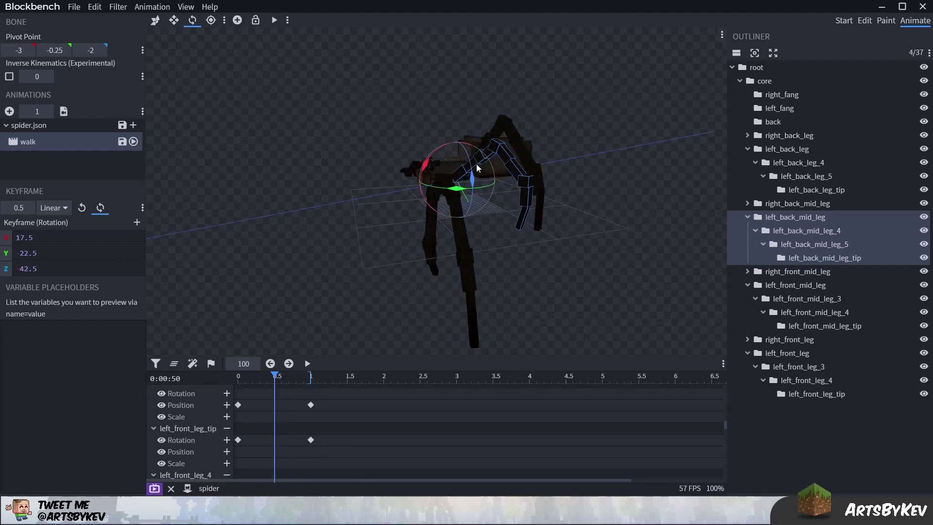
left_click_drag(470, 175, 472, 180)
- Adjust the left back mid leg's lower joints at 0.5 s, with left_back_mid_leg_5 at Z 47.5 and left_back_mid_leg_tip at Z 60
left_click(509, 170)
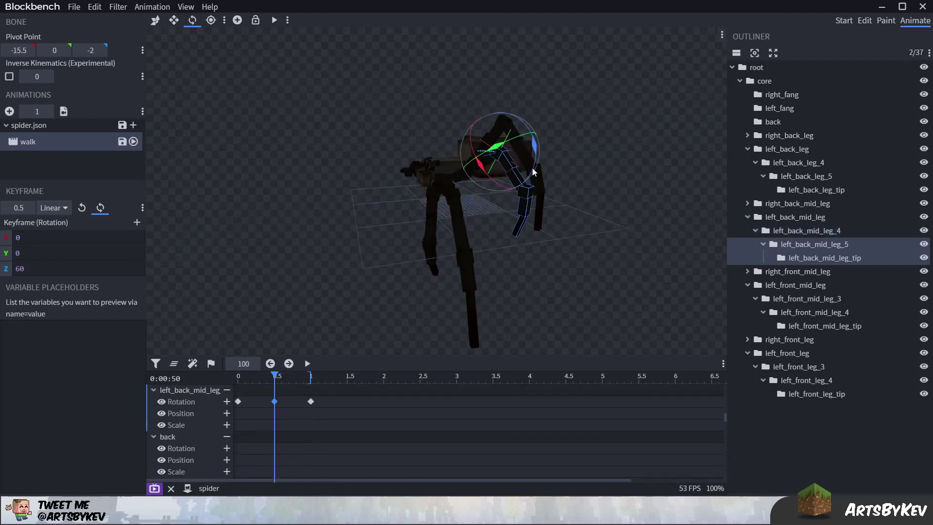
left_click_drag(532, 168, 540, 162)
left_click(539, 200)
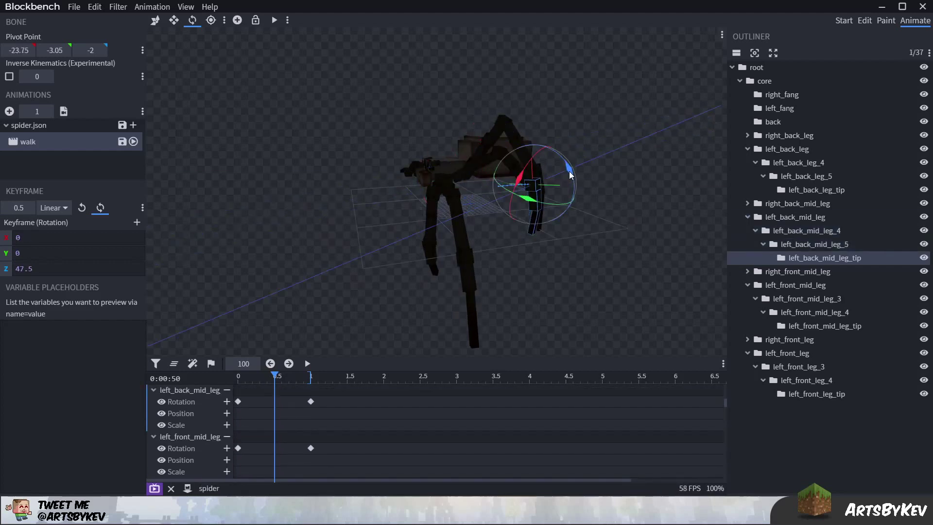
mouse_move(261, 375)
left_mouse_down()
mouse_move(240, 393)
mouse_move(275, 393)
mouse_move(246, 398)
mouse_move(262, 377)
mouse_move(275, 378)
left_mouse_up()
left_click_drag(598, 288, 515, 297)
- Raise left_back_mid_leg at 0.8 s with a rotation keyframe of X 11, Y 6 and Z -60
left_click(286, 377)
left_click_drag(288, 378, 297, 377)
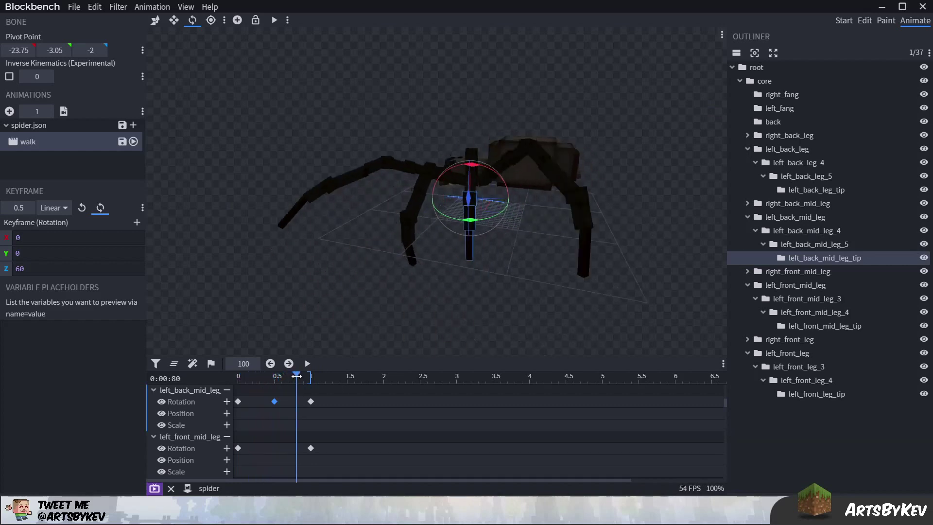
left_click_drag(517, 296, 552, 287)
left_click(470, 162)
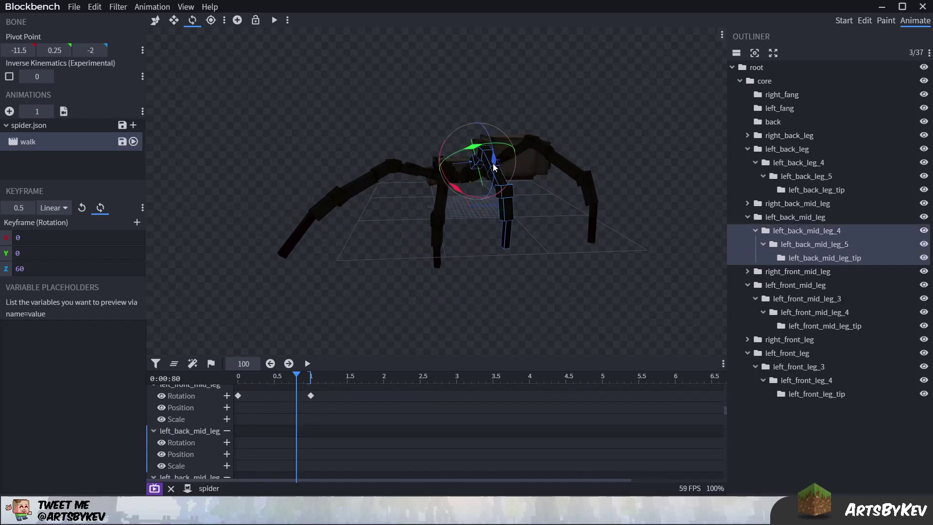
left_click(468, 174)
left_click_drag(472, 181, 451, 146)
left_click_drag(459, 190, 451, 188)
- Bend left_back_mid_leg_tip at 0.8 s and rotate left_back_mid_leg_5 to Z 61.5 at the same time
left_click(475, 127)
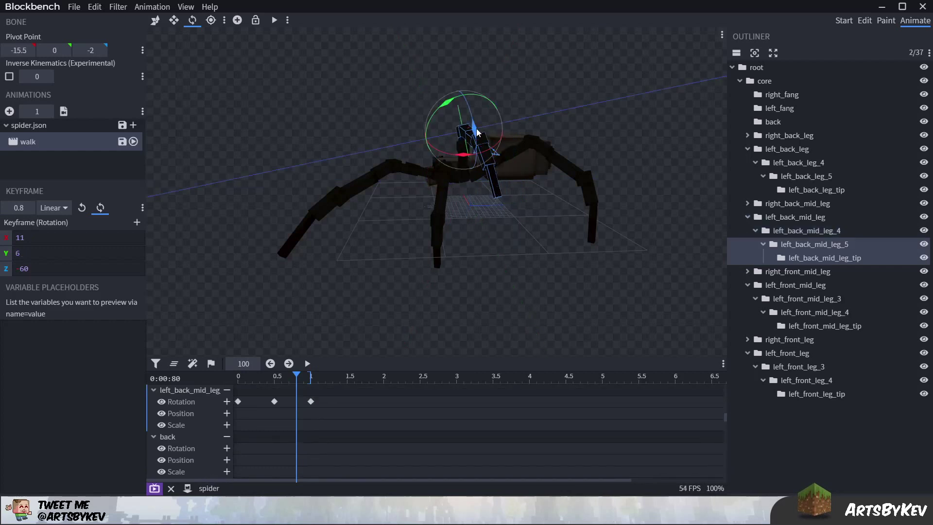
left_click(495, 173)
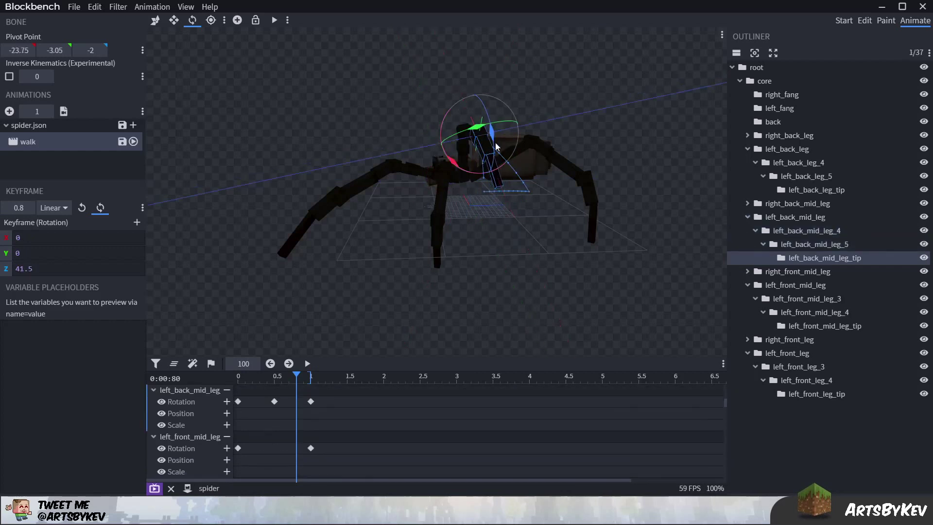
left_click_drag(495, 142, 489, 185)
left_click_drag(532, 224, 571, 236)
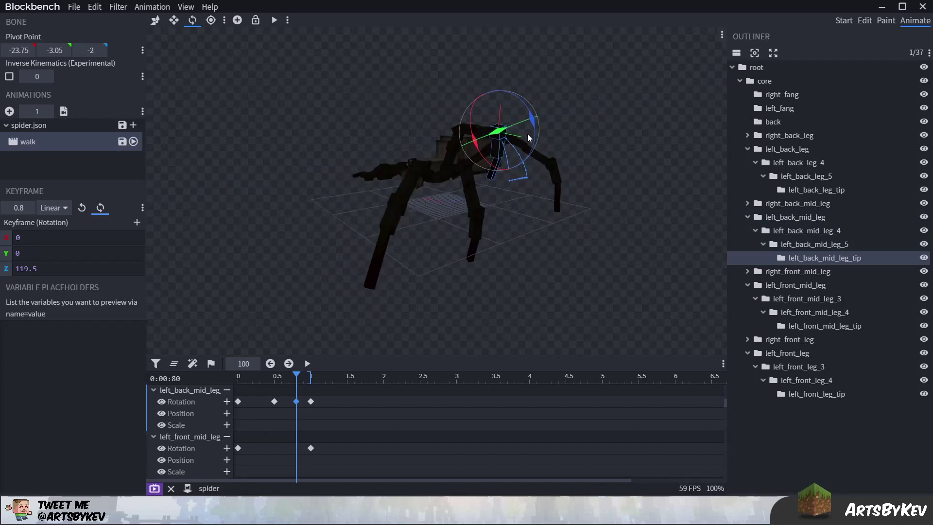
left_click_drag(531, 129, 491, 135)
left_click(479, 127)
left_click_drag(527, 194, 544, 209)
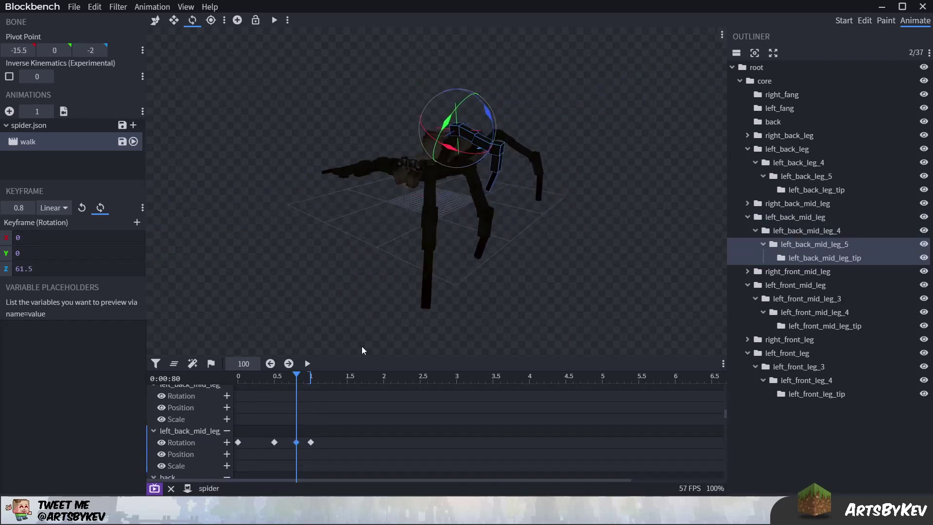
- Play the walk animation twice and examine the left back mid leg's motion from the side
left_click_drag(296, 379, 267, 389)
key("space")
left_click_drag(512, 314, 453, 299)
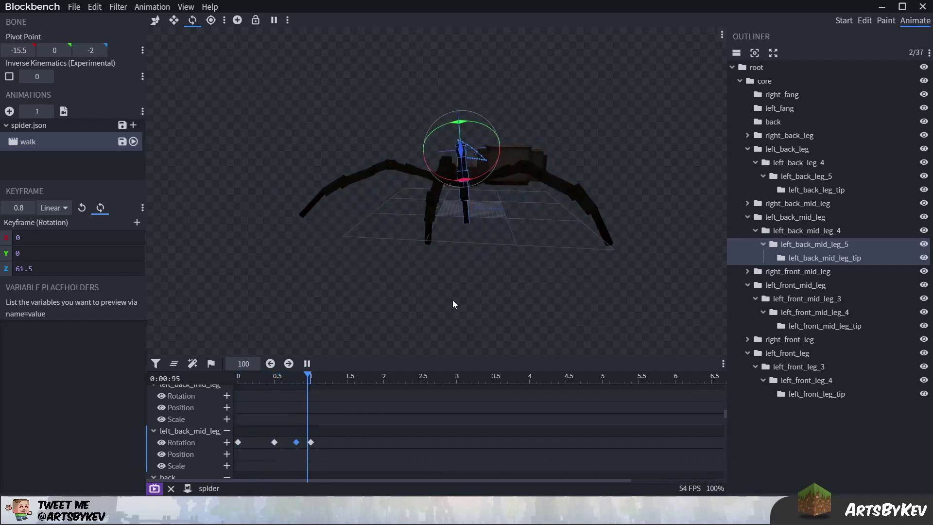
key("space")
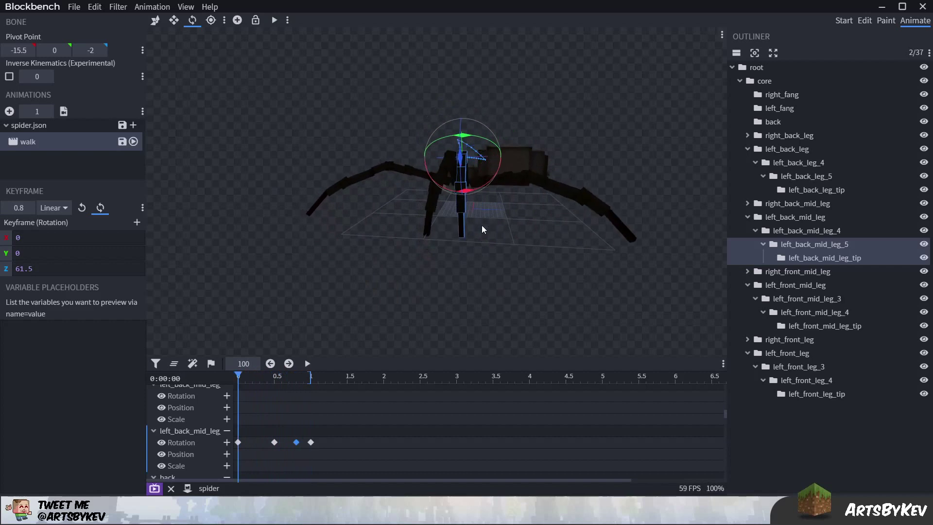
key("space")
left_click_drag(492, 251, 469, 284)
key("space")
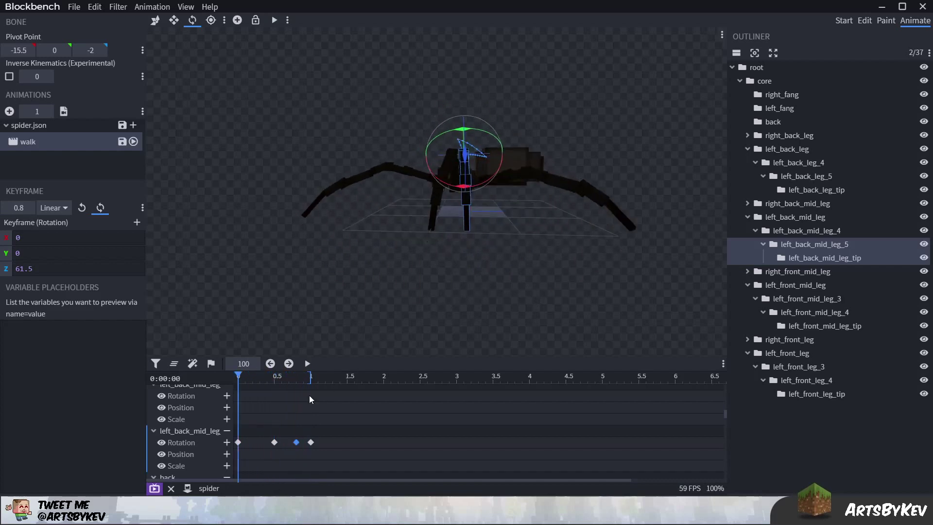
- Scrub between 0 s and 0.5 s and compare the left legs' poses from several angles
mouse_move(269, 380)
left_mouse_down()
mouse_move(224, 381)
mouse_move(268, 385)
left_mouse_up()
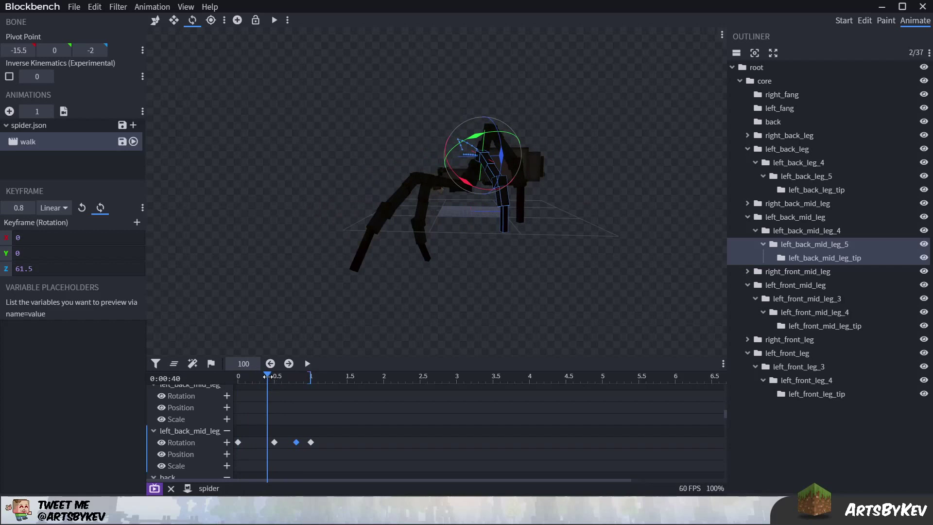
left_click_drag(267, 376, 231, 394)
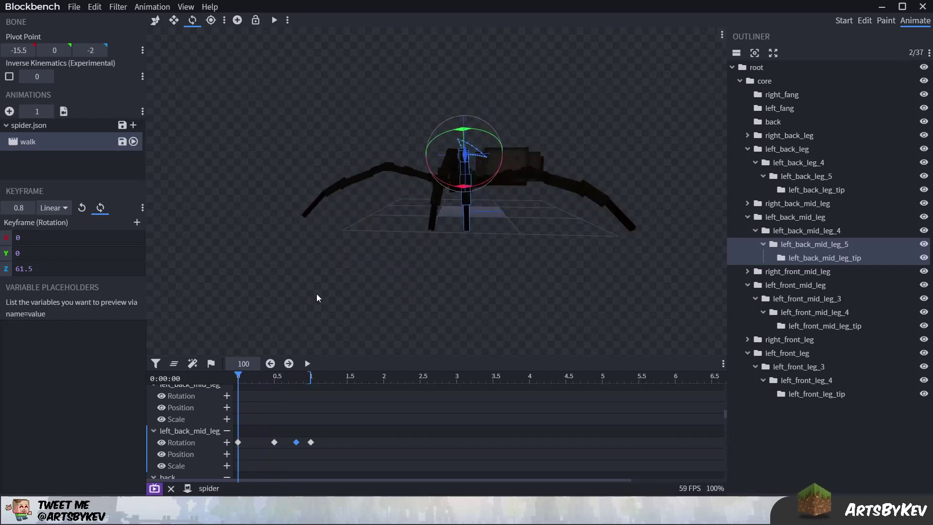
left_click(274, 381)
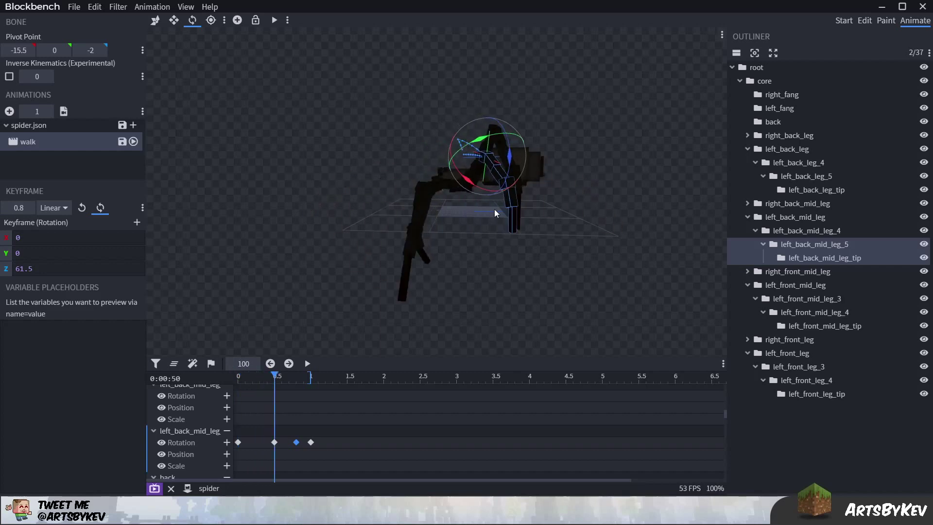
left_click_drag(274, 384, 236, 383)
left_click_drag(295, 295, 326, 335)
mouse_move(240, 379)
left_mouse_down()
mouse_move(281, 379)
mouse_move(238, 381)
left_mouse_up()
left_click_drag(546, 254, 499, 244)
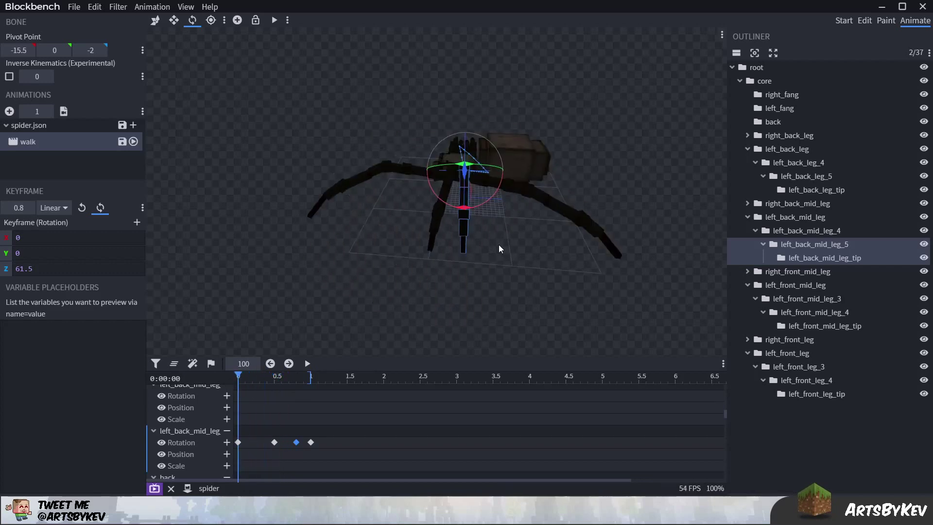
right_click_drag(505, 288, 471, 227)
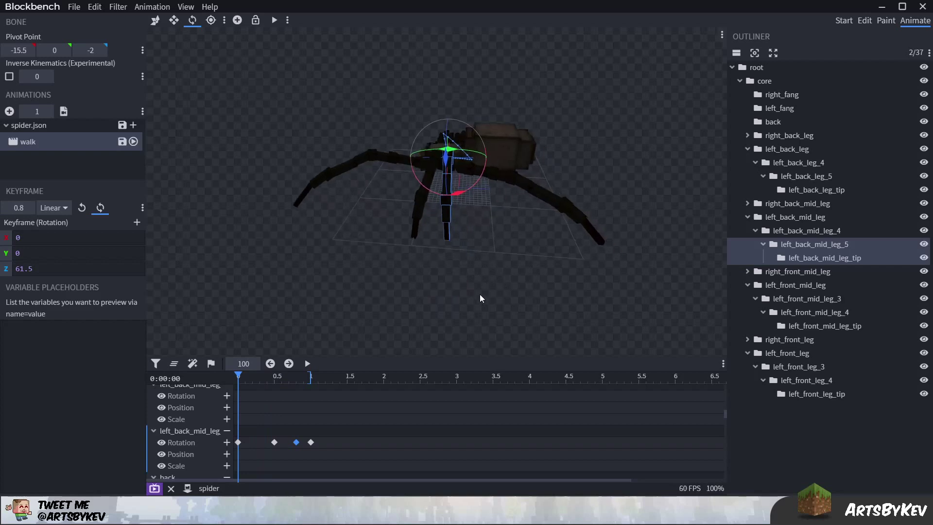
left_click_drag(474, 293, 410, 324)
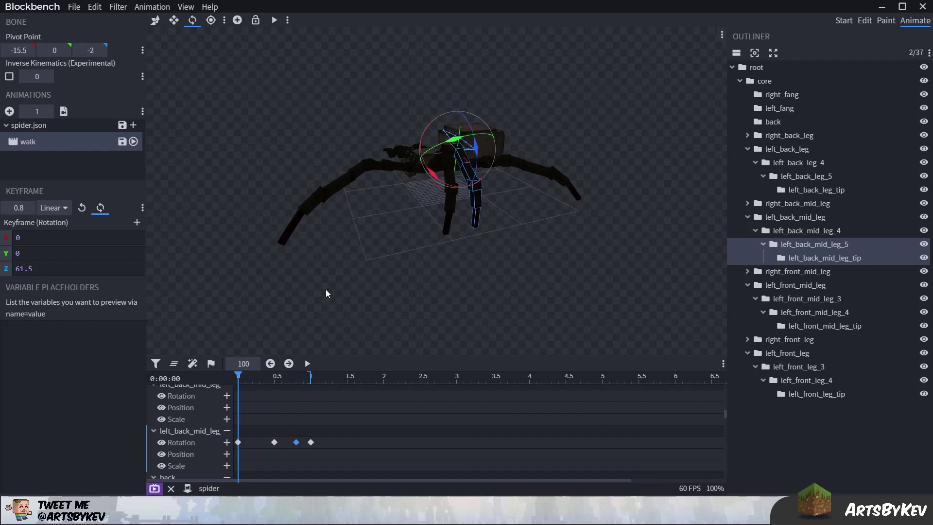
- Replay the walk from 0 s and inspect the left back mid leg from the front
mouse_move(238, 378)
left_mouse_down()
mouse_move(260, 377)
mouse_move(237, 377)
left_mouse_up()
key("space")
left_click_drag(346, 301, 552, 287)
scroll(373, 300, "up", 3)
left_click(307, 363)
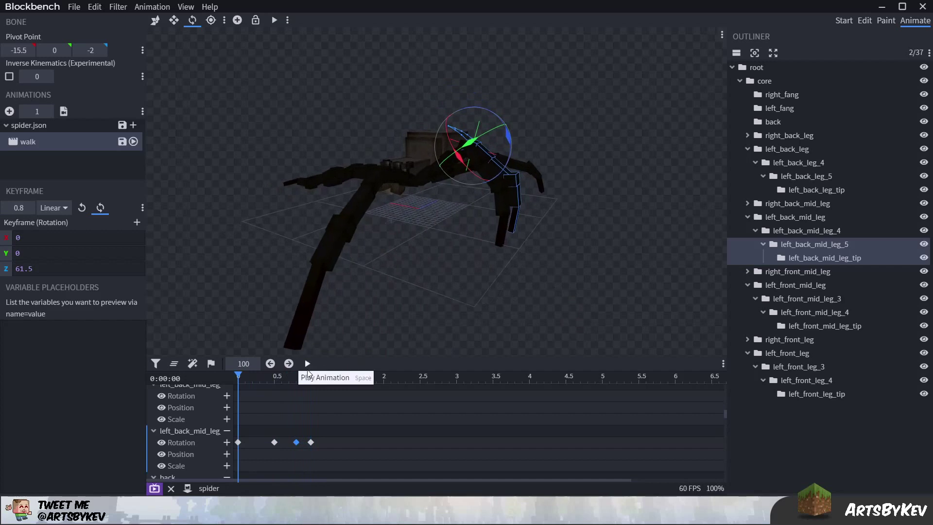
- Rotate left_back_mid_leg_tip to Z 77 and left_back_mid_leg_5 to Z 54 at 0.8 s
left_click(281, 377)
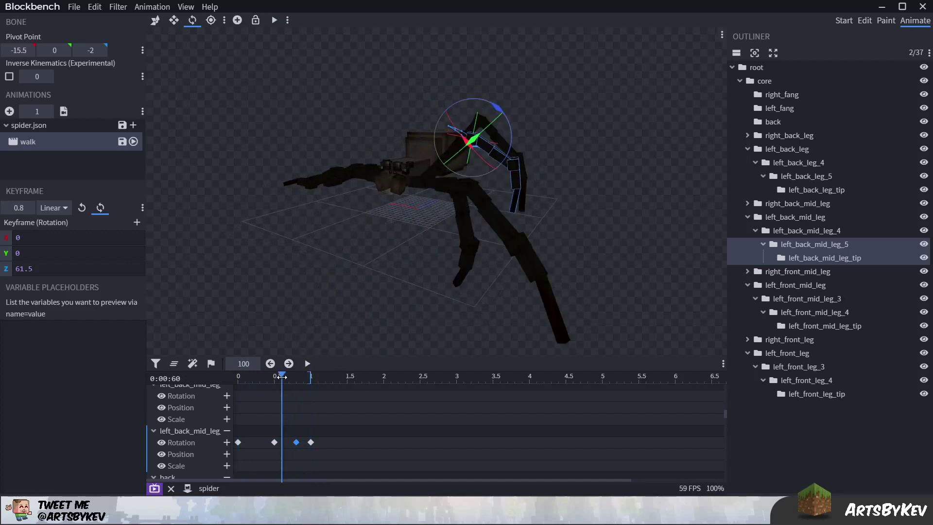
mouse_move(282, 376)
left_mouse_down()
mouse_move(268, 377)
mouse_move(296, 378)
left_mouse_up()
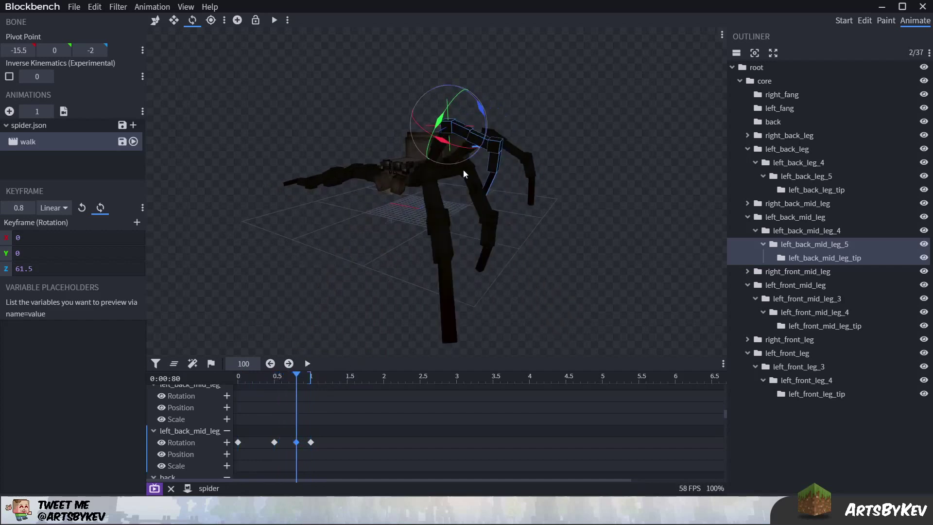
left_click(497, 161)
left_click_drag(525, 116, 475, 135)
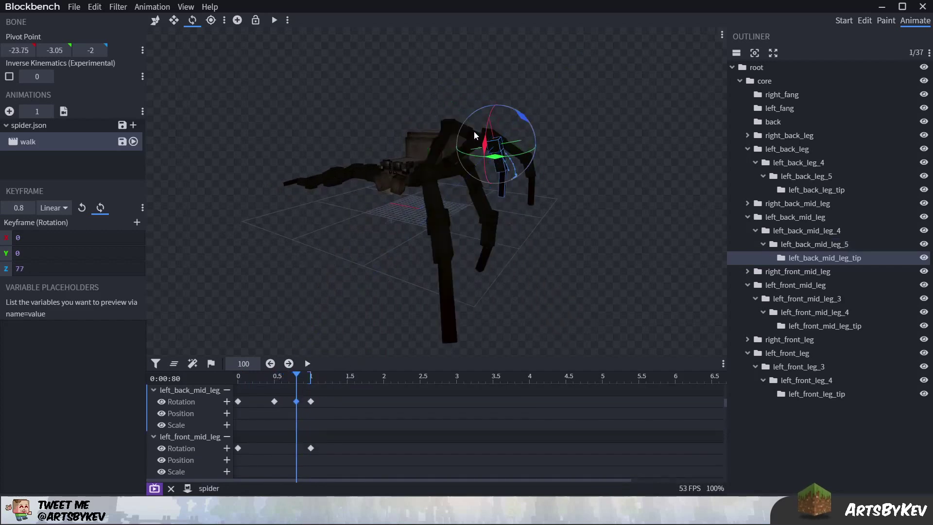
left_click(509, 126)
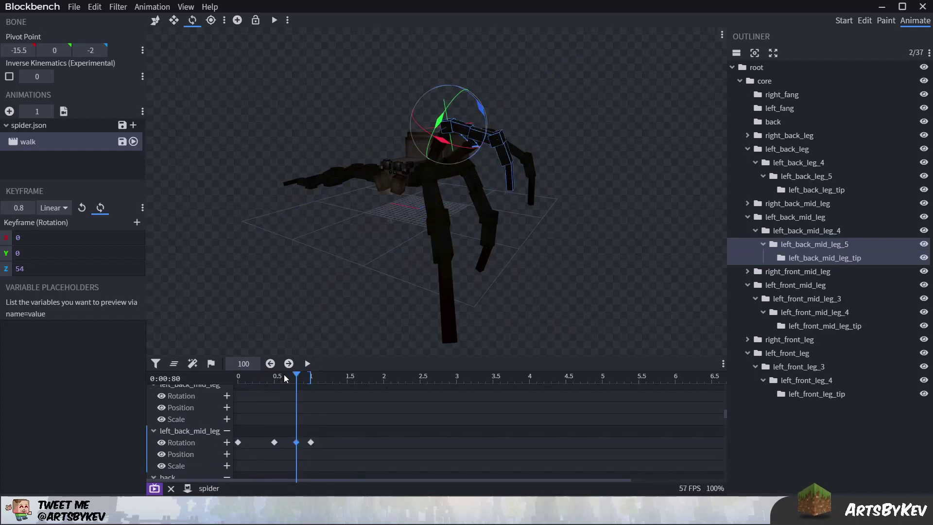
- Preview the walk, then try raising left_back_mid_leg_5 and bending left_back_mid_leg_tip to Z 104.5 at 0.8 s
left_click(307, 363)
left_click_drag(602, 284, 623, 287)
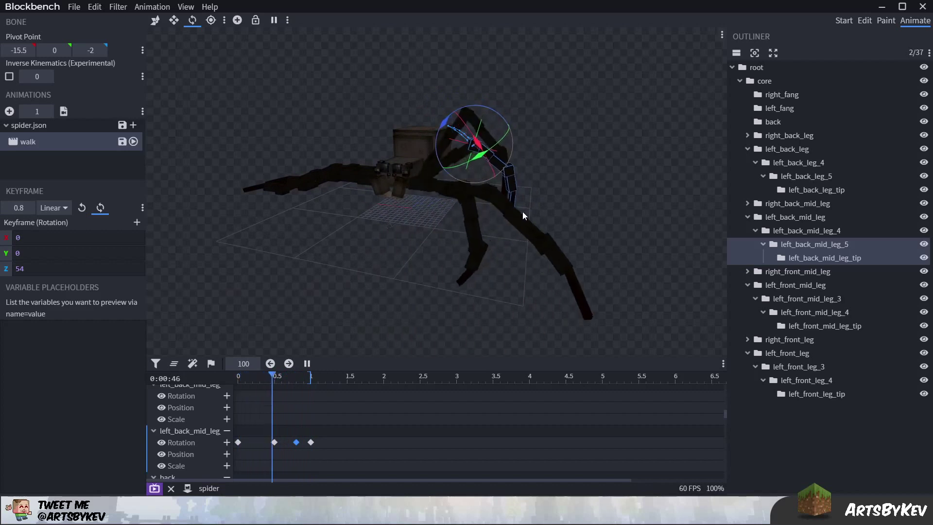
key("space")
left_click_drag(490, 121, 487, 94)
left_click(531, 136)
left_click_drag(537, 116, 533, 128)
- Play the walk from near its start to check the left back mid leg's tip
left_click(270, 375)
left_click(245, 381)
key("space")
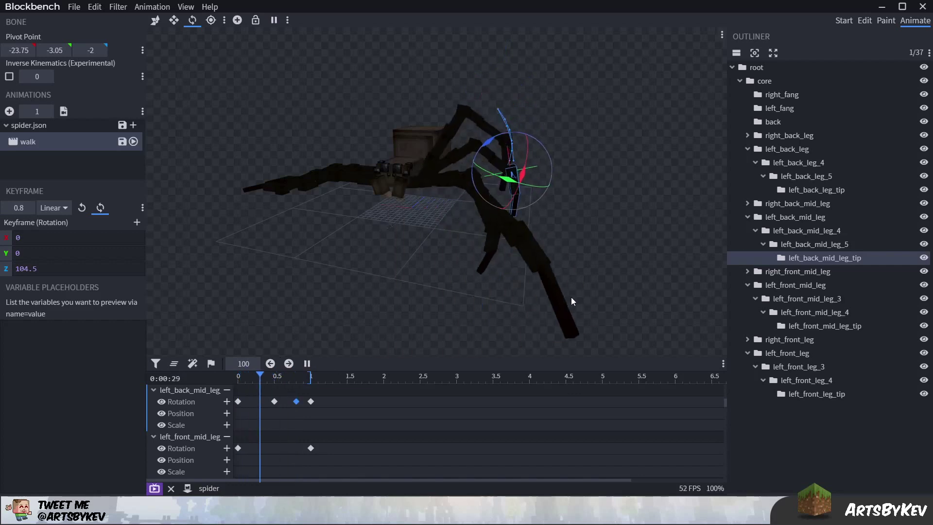
left_click_drag(595, 281, 574, 270)
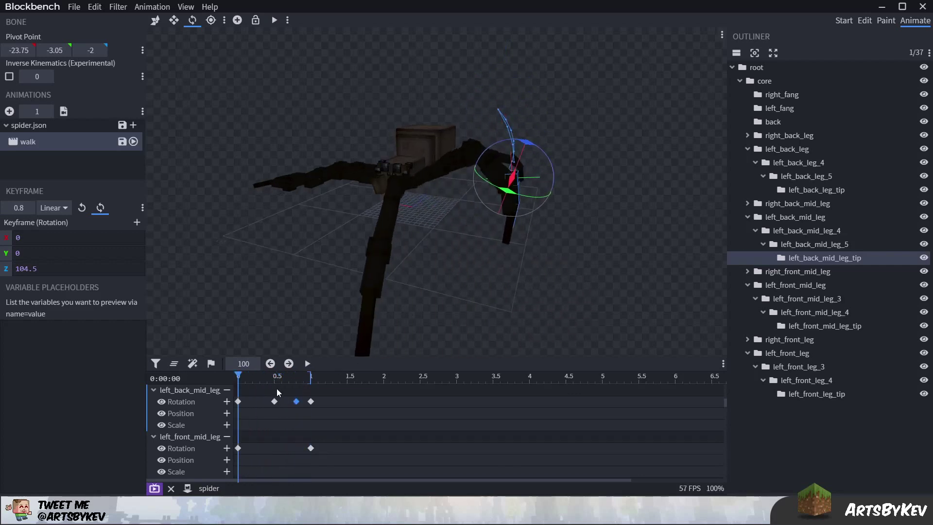
- At 0.8 s, straighten left_back_mid_leg_tip and rotate left_back_mid_leg_5 to Z 54, then preview the walk
left_click(297, 375)
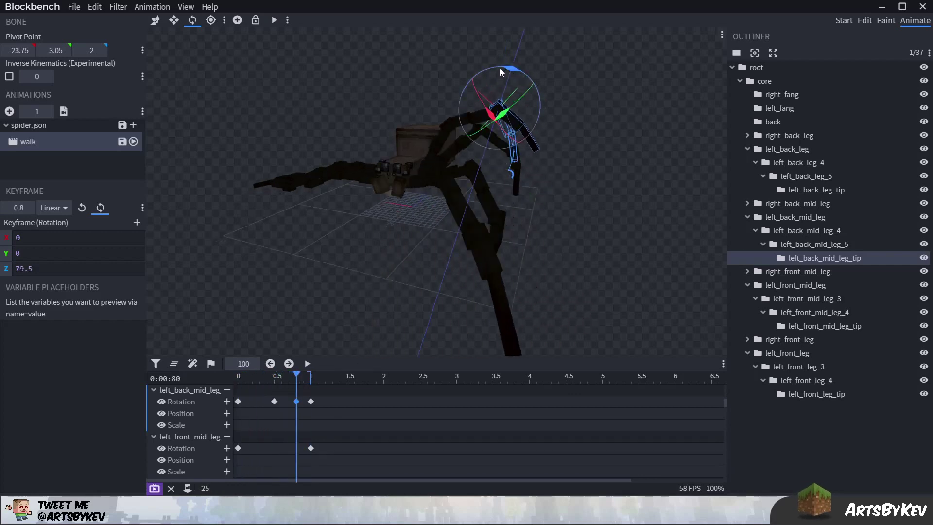
left_click(468, 121)
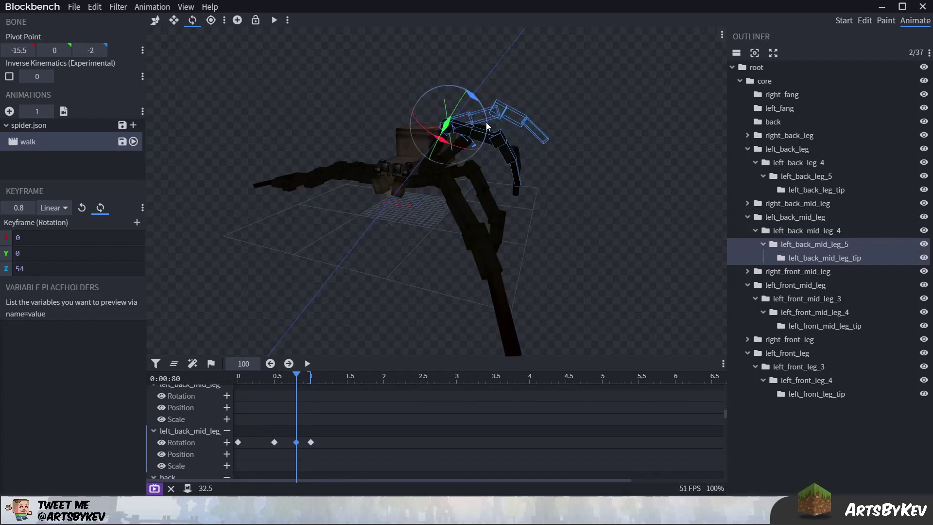
left_click(307, 363)
left_click_drag(607, 268, 467, 210)
key("space")
- Select left_front_mid_leg and compare its poses at 0 s and 0.5 s
left_click(452, 150)
left_click_drag(452, 150, 408, 252)
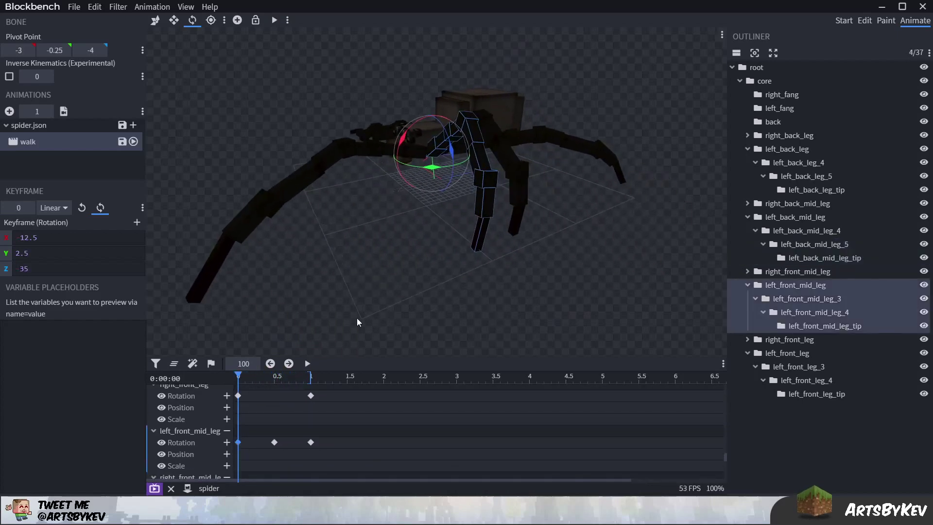
left_click_drag(351, 333, 413, 286)
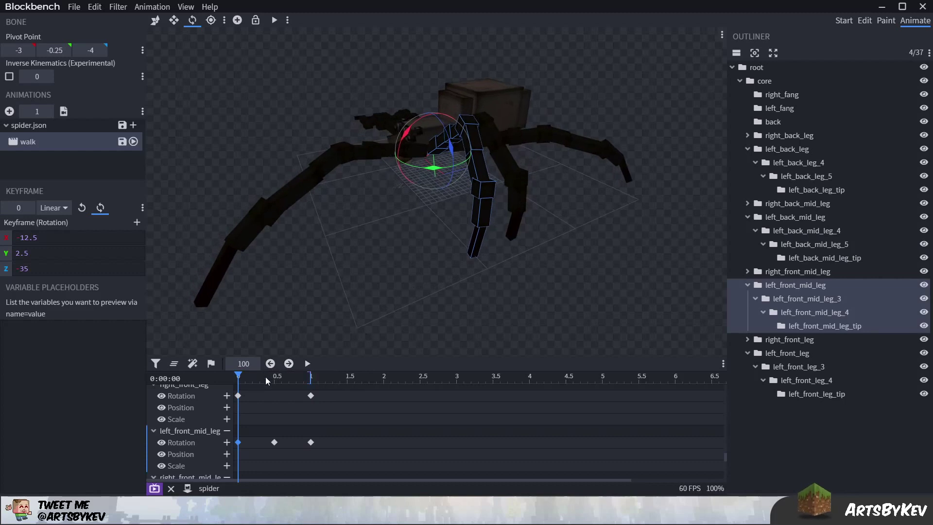
mouse_move(265, 378)
left_mouse_down()
mouse_move(235, 382)
mouse_move(275, 378)
left_mouse_up()
left_click_drag(544, 294, 500, 282)
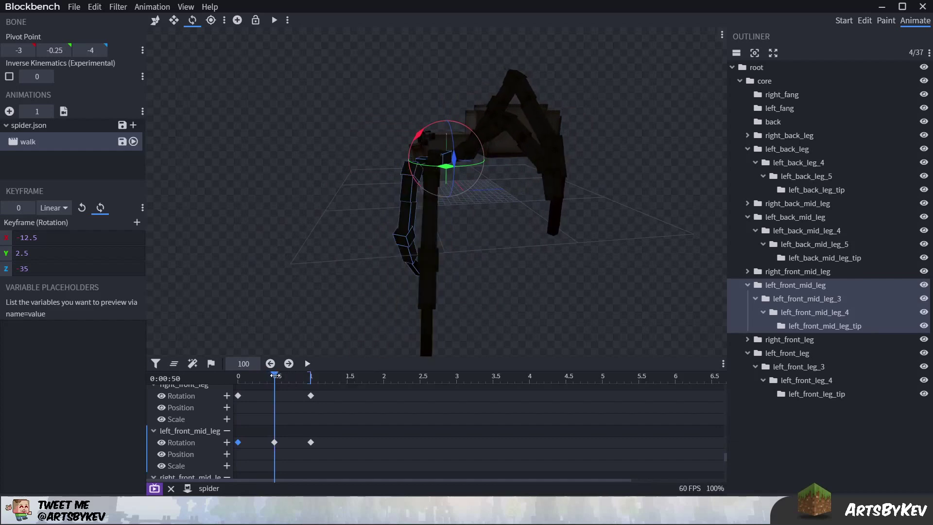
left_click_drag(275, 375, 274, 378)
- Select left_front_mid_leg's rotation keyframe at 0.5 s for editing
scroll(219, 403, "up", 1)
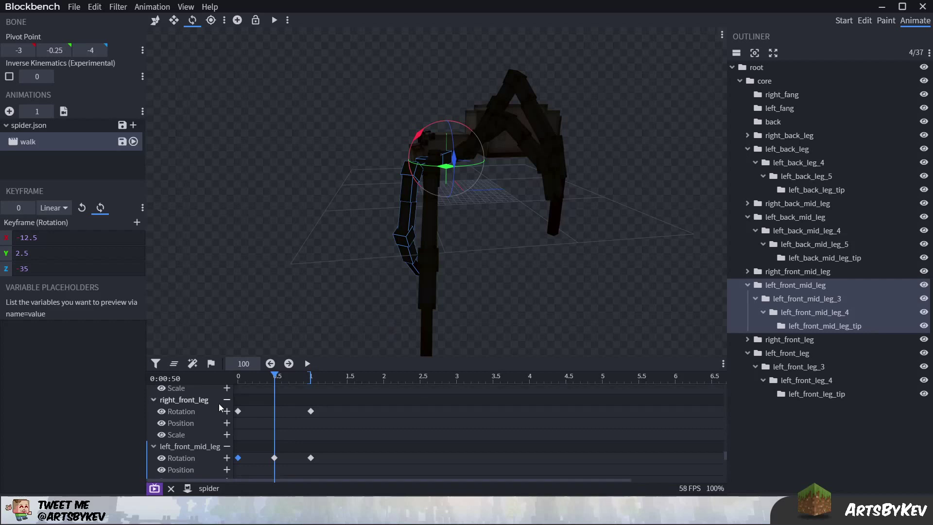
left_click(199, 397)
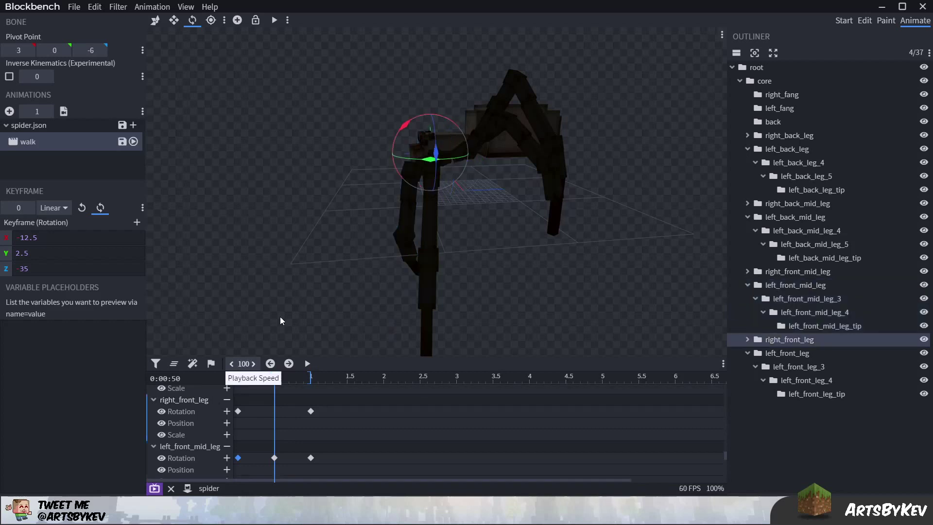
left_click_drag(279, 316, 340, 330)
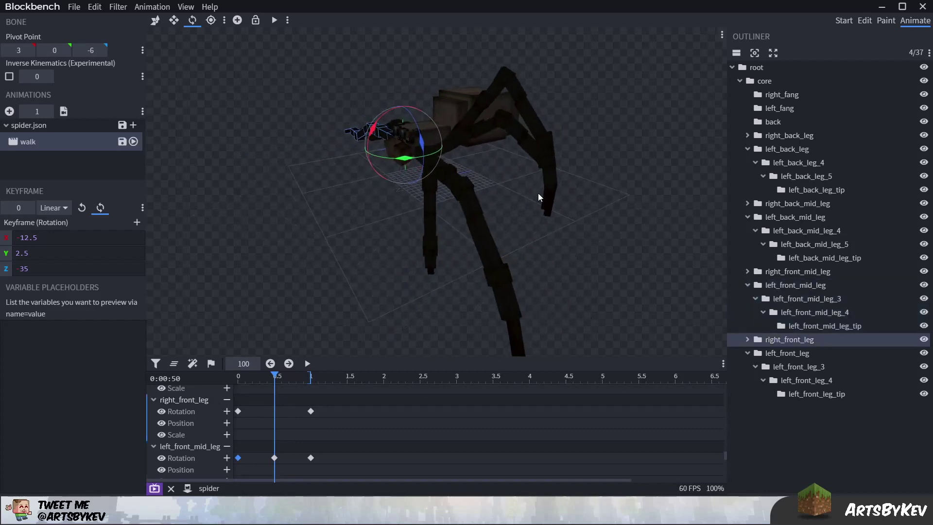
left_click_drag(538, 193, 504, 194)
left_click(275, 457)
scroll(283, 452, "down", 1)
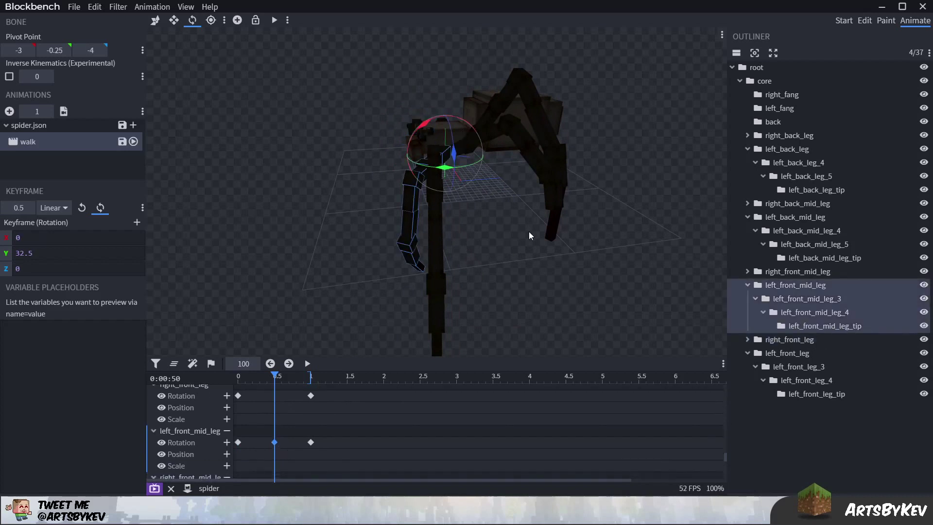
- Raise left_front_mid_leg at 0.5 s by rotating it to X -30 and Z -42.5, with Y kept at 32.5
left_click_drag(528, 231, 300, 410)
mouse_move(269, 378)
left_mouse_down()
mouse_move(241, 378)
mouse_move(275, 385)
left_mouse_up()
left_click_drag(497, 270, 450, 265)
left_click_drag(459, 165, 414, 191)
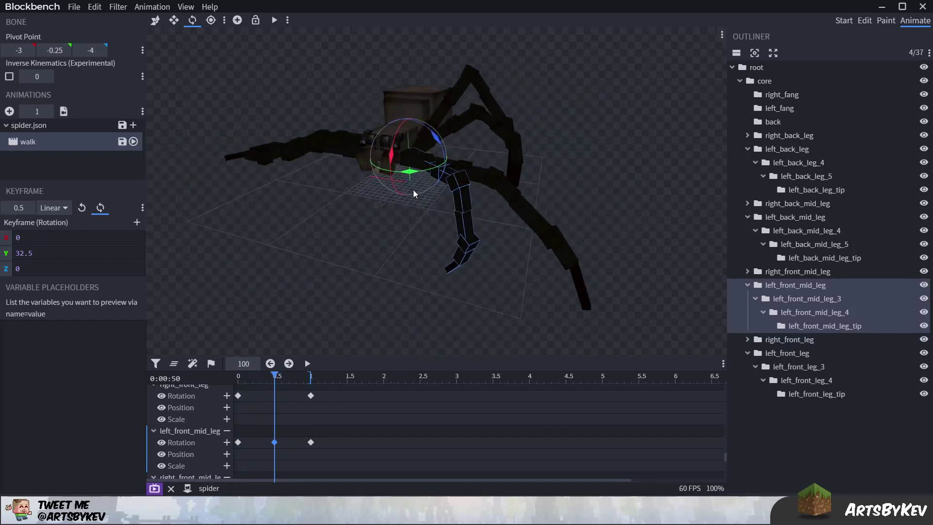
left_click_drag(390, 152, 475, 166)
left_click_drag(393, 158, 401, 152)
left_click_drag(396, 246, 435, 174)
left_click_drag(385, 196, 387, 204)
left_click_drag(427, 240, 383, 246)
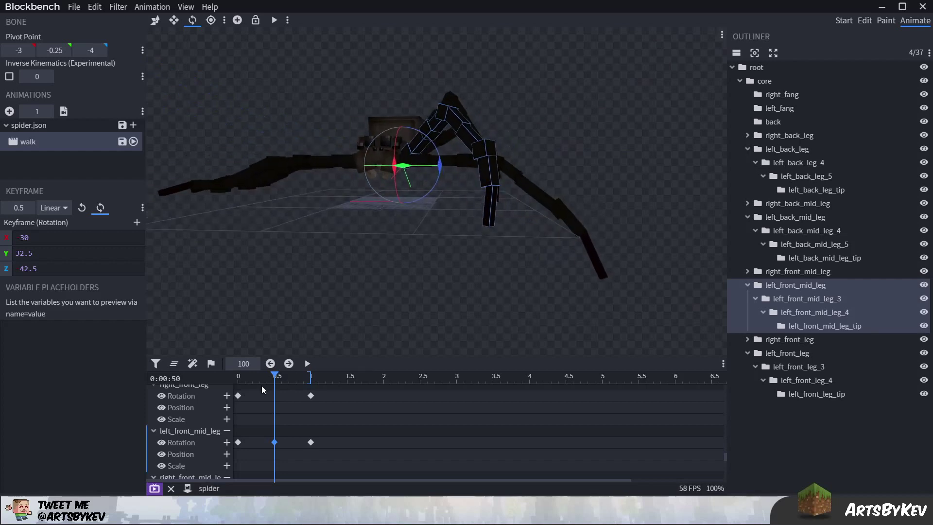
- Compare left_front_mid_leg with its 0 s pose and lower it to Z -30 at 0.5 s
left_click(236, 379)
left_click_drag(238, 380, 275, 383)
left_click_drag(348, 275, 410, 170)
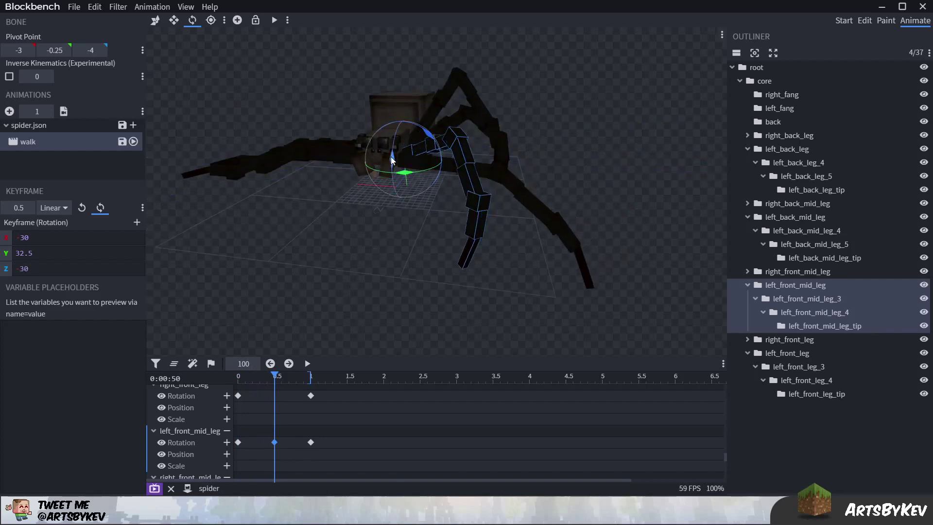
- Adjust left_front_mid_leg_4's rotation and swing left_front_mid_leg_tip outward around its Z axis at 0.5 s
left_click(474, 163)
left_click_drag(467, 170, 481, 162)
left_click(497, 221)
left_click_drag(525, 191, 523, 178)
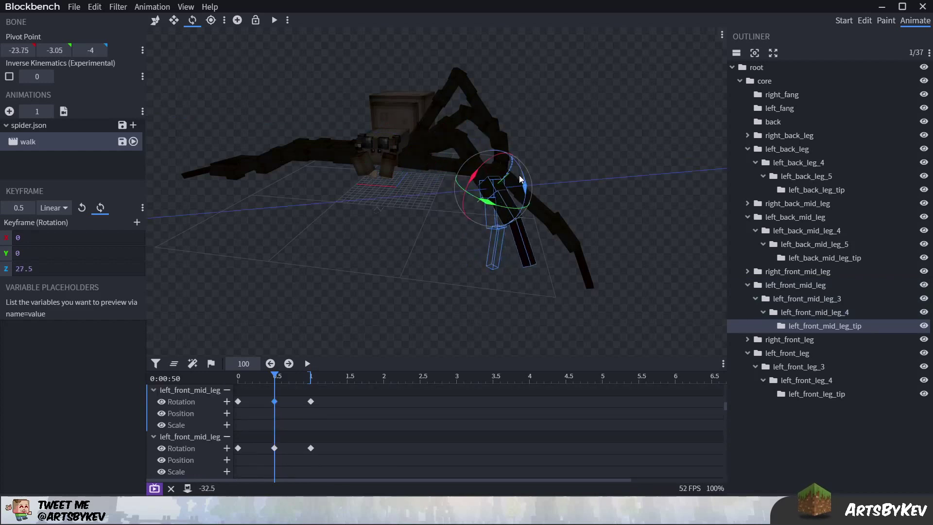
- Replace left_front_mid_leg_3's rotation keyframe at 0.5 s with a new keyframe of zero rotation
left_click_drag(457, 280, 465, 158)
left_click(438, 142)
left_click_drag(464, 236, 439, 255)
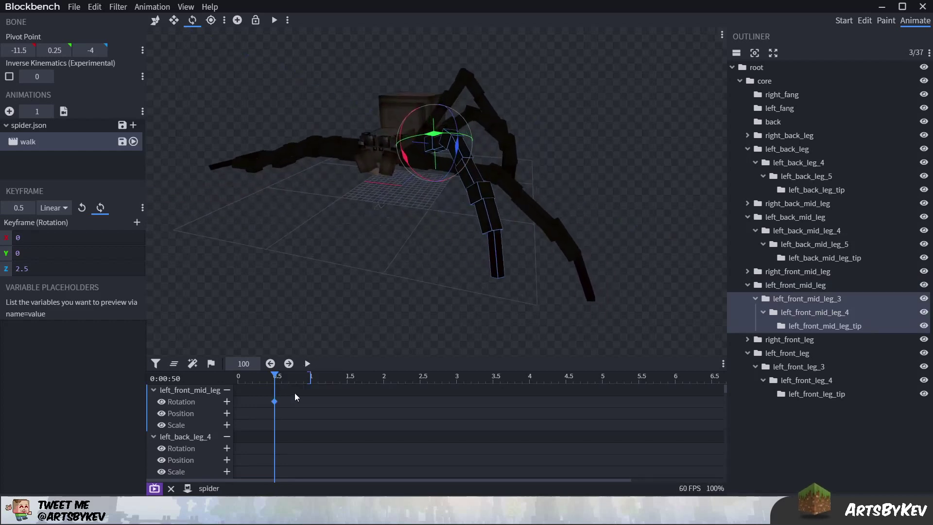
left_click_drag(292, 394, 263, 407)
key("Delete")
left_click(228, 402)
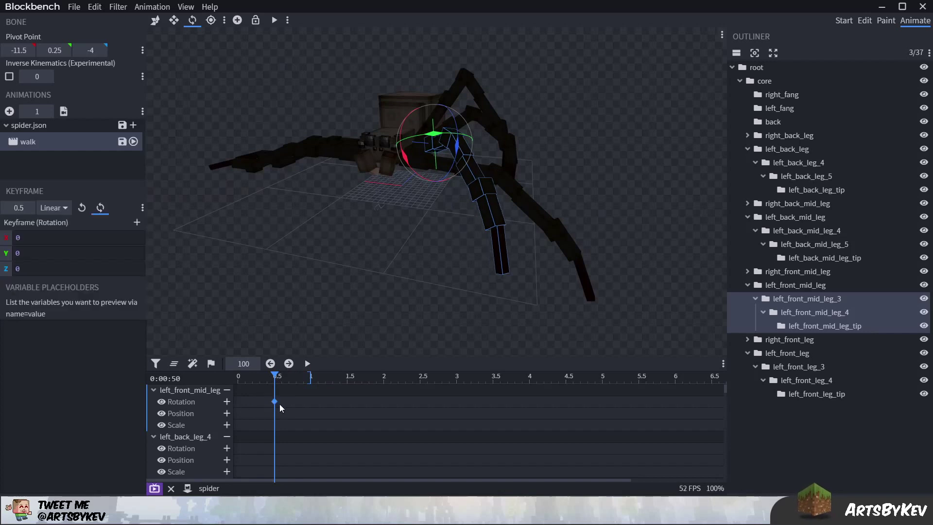
- Remove left_front_mid_leg_3's rotation keyframes from the walk animation
key("ctrl+v")
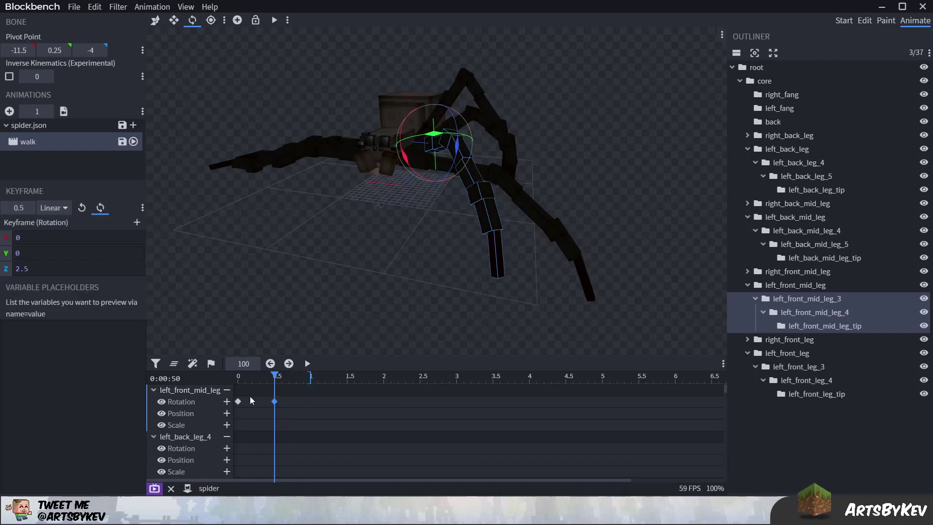
scroll(250, 395, "down", 1)
scroll(288, 393, "up", 1)
key("Delete")
left_click_drag(427, 286, 440, 252)
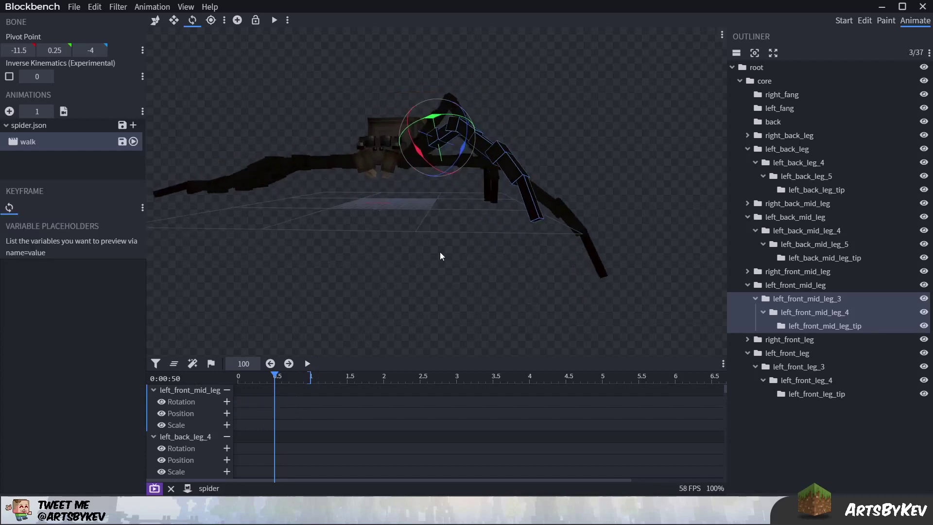
- Rotate left_front_mid_leg to Z -28 at 0.5 s, keeping the foot at ground level
key("ctrl+z")
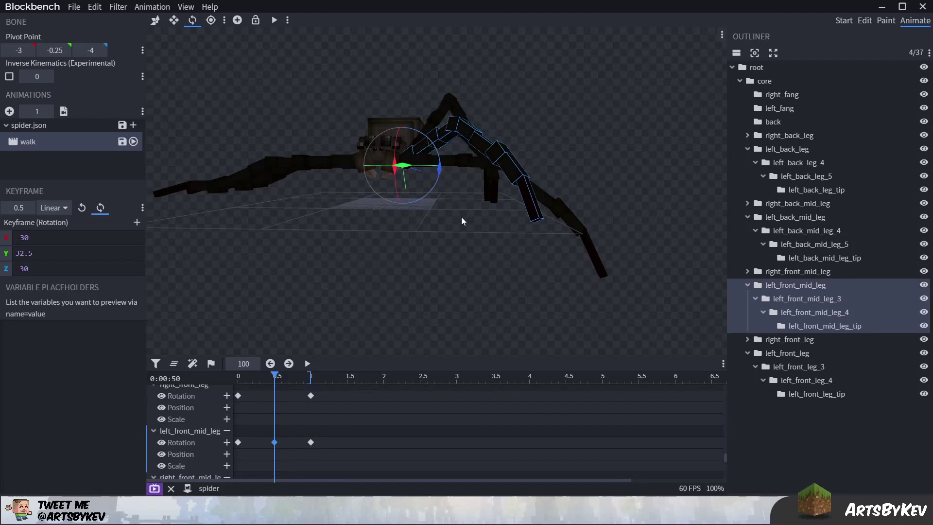
left_click_drag(461, 217, 437, 186)
left_click_drag(430, 222, 421, 217)
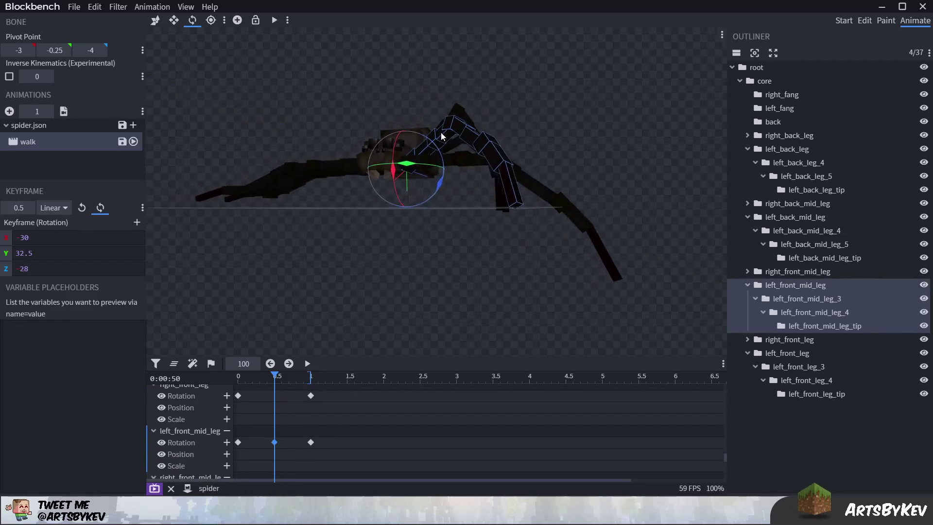
left_click_drag(398, 305, 424, 292)
- Bend left_front_mid_leg_4 and left_front_mid_leg_tip around Z at 0.25 s, with the tip at 58.75
mouse_move(255, 386)
left_mouse_down()
mouse_move(244, 377)
mouse_move(271, 376)
mouse_move(240, 381)
mouse_move(256, 380)
left_mouse_up()
left_click_drag(404, 313, 410, 299)
left_click(490, 138)
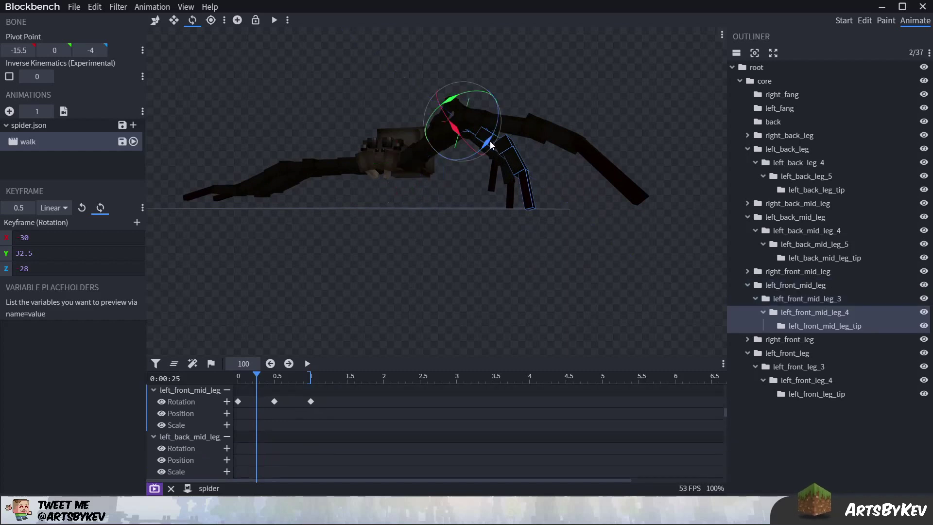
left_click_drag(489, 142, 526, 176)
left_click(525, 164)
left_click_drag(501, 233, 499, 248)
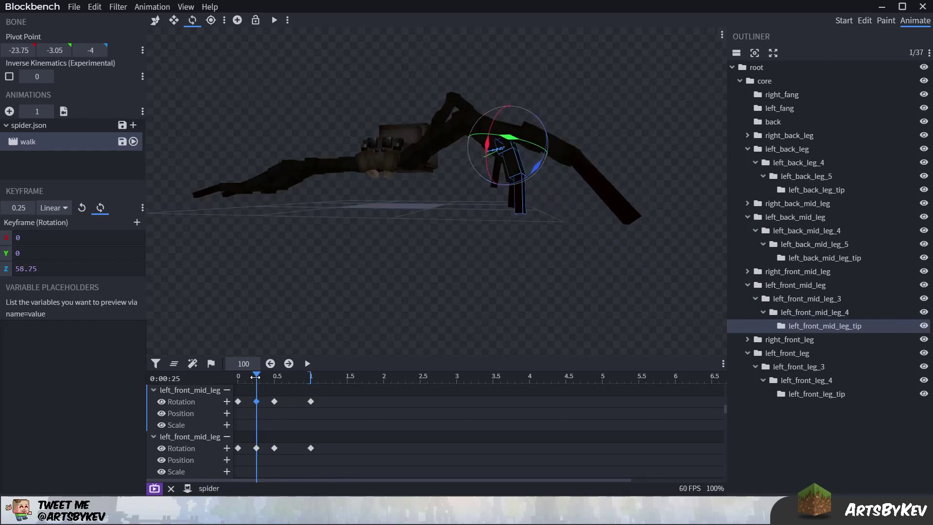
- Play back the walk animation and check the left front mid leg's motion from the side
key("space")
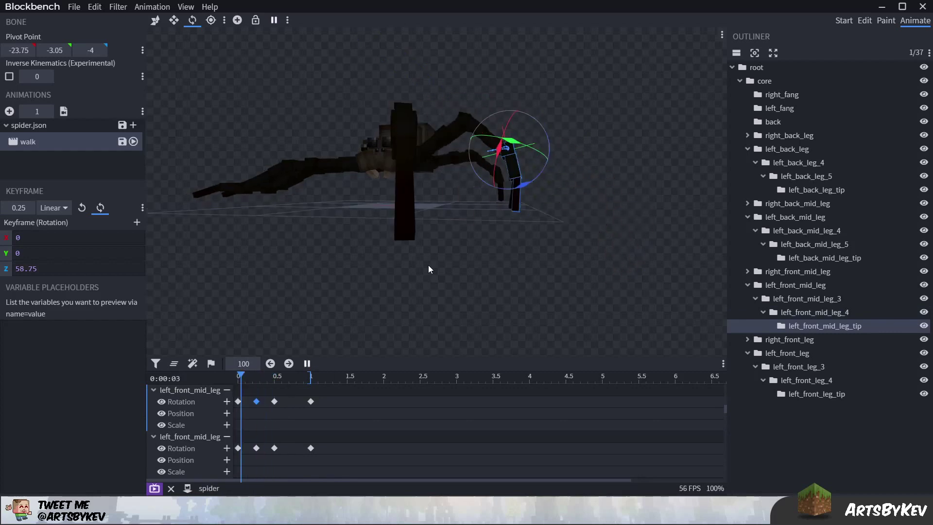
left_click_drag(429, 266, 408, 286)
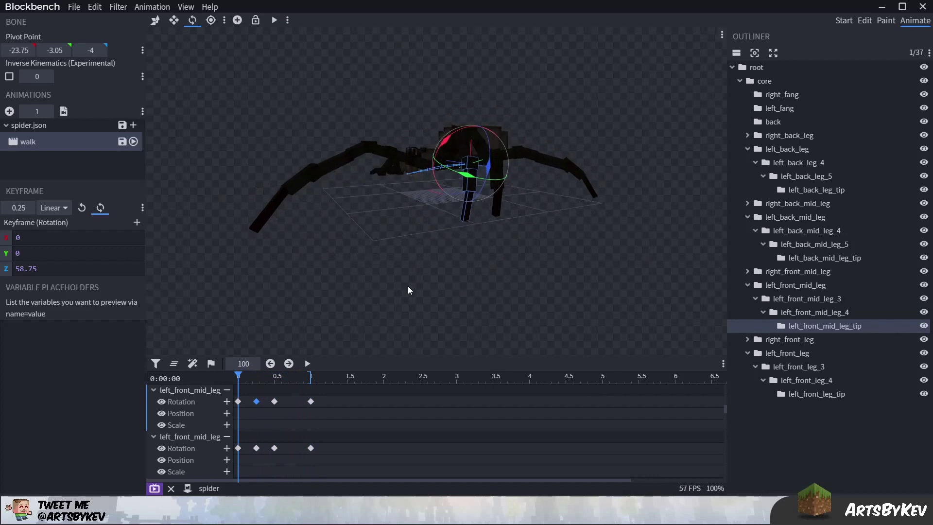
key("space")
key("space")
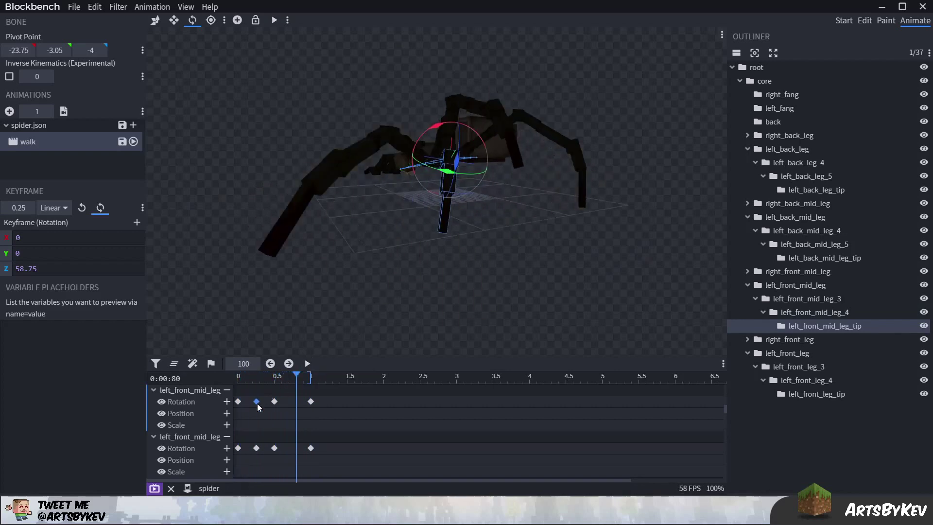
- Try to move the 0.25 s rotation keyframes of left_front_mid_leg_4 and left_front_mid_leg_tip to 0.75 s
left_click_drag(268, 448, 300, 447)
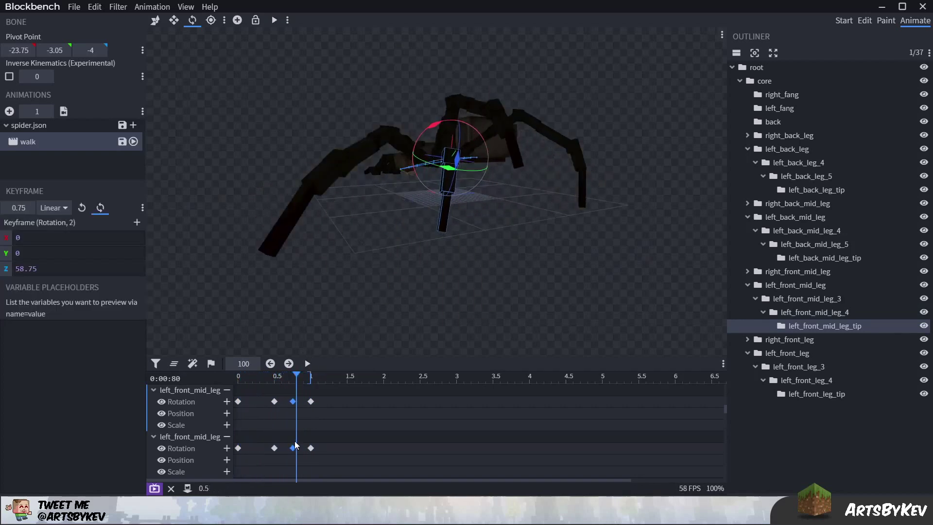
key("ctrl+z")
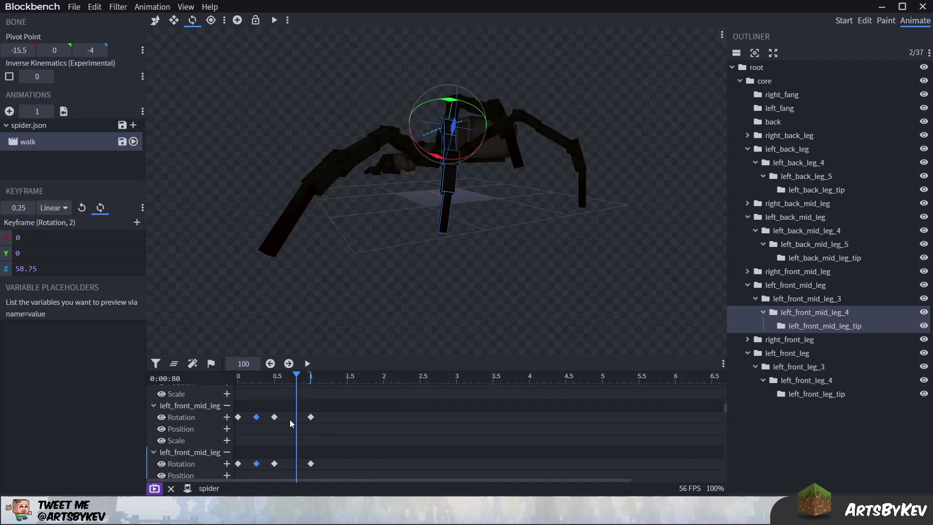
- Inspect the keyframes of left_front_mid_leg_3 and left_front_mid_leg, and check the leg's pose at 0.3 s
left_click_drag(501, 222, 439, 156)
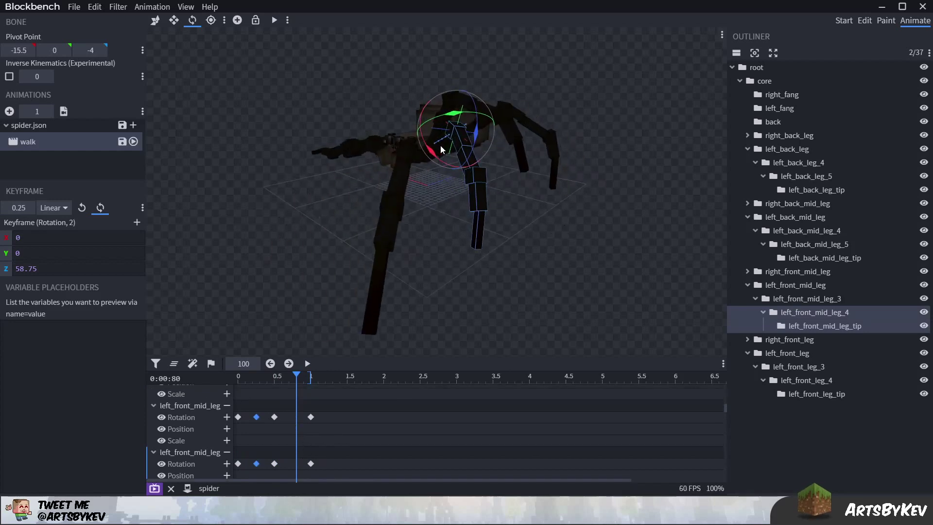
left_click(440, 145)
scroll(292, 409, "down", 1)
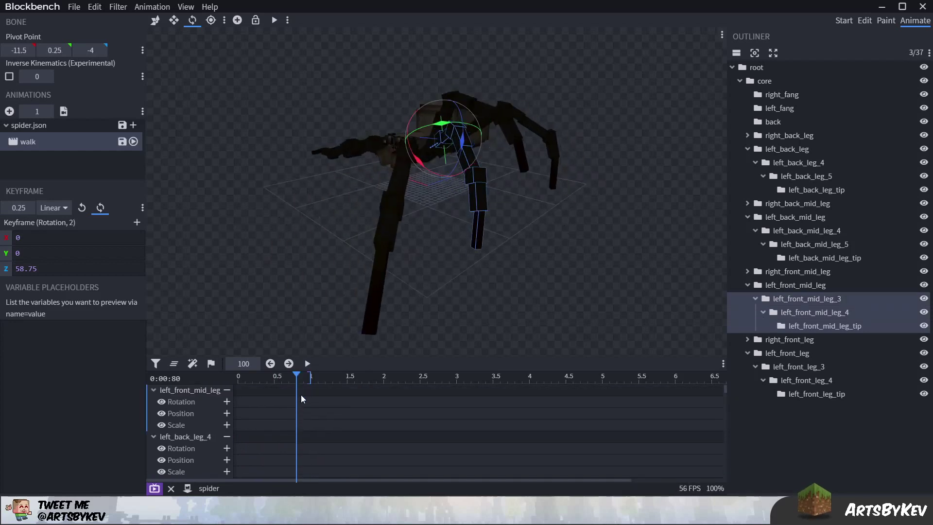
left_click_drag(429, 239, 437, 243)
left_click(424, 149)
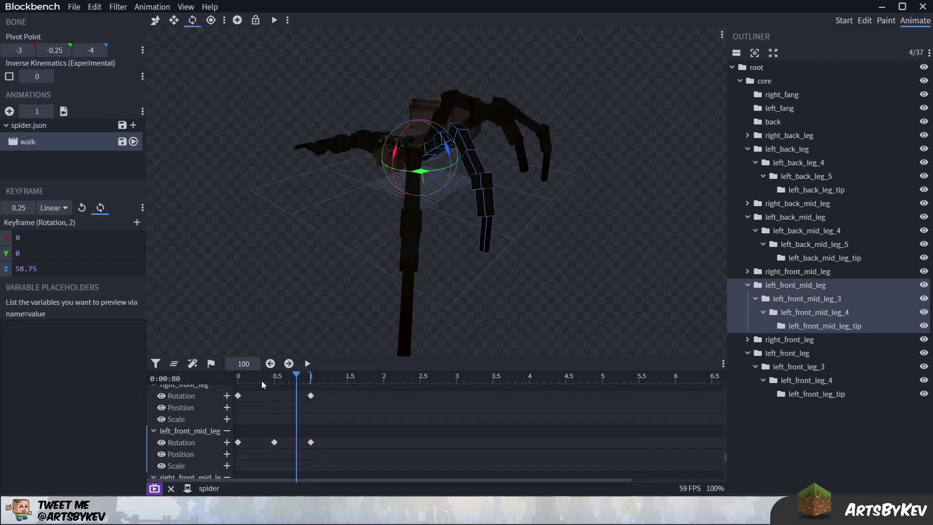
left_click_drag(261, 380, 260, 376)
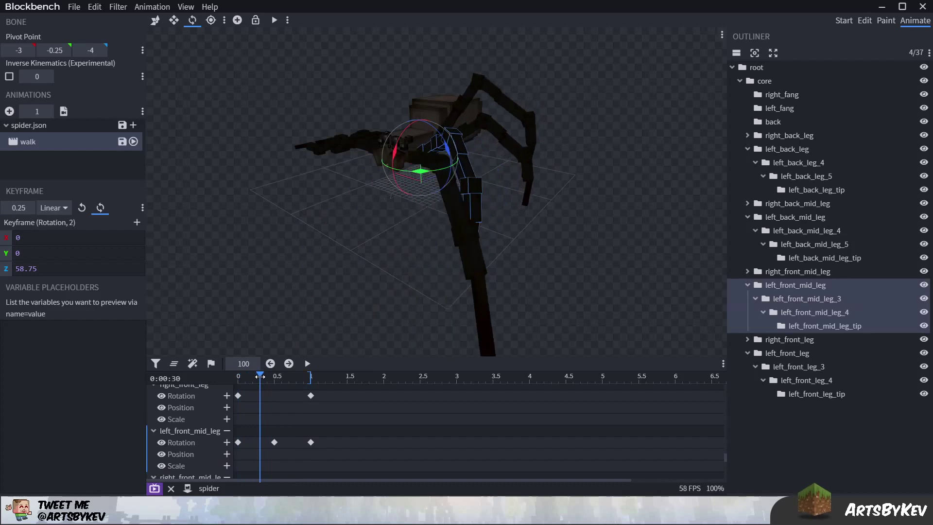
left_click_drag(437, 310, 445, 150)
- Move the 0.25 s rotation keyframes of left_front_mid_leg_4 and left_front_mid_leg_tip to 0.75 s
left_click(446, 178)
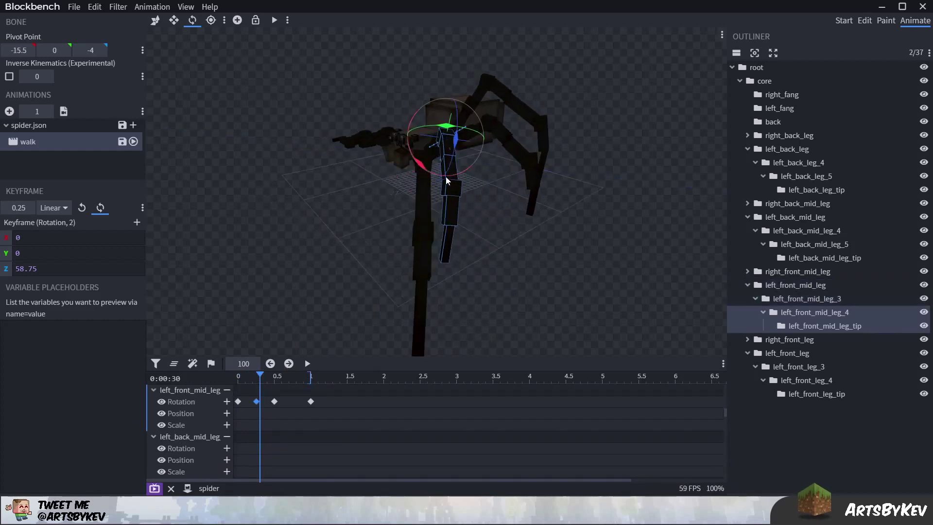
left_click(449, 218)
left_click_drag(265, 391, 305, 449)
left_click_drag(300, 449, 303, 448)
- Play the walk animation again and examine the leg's pose between 0.2 s and 0.25 s
key("space")
left_click_drag(522, 315, 508, 282)
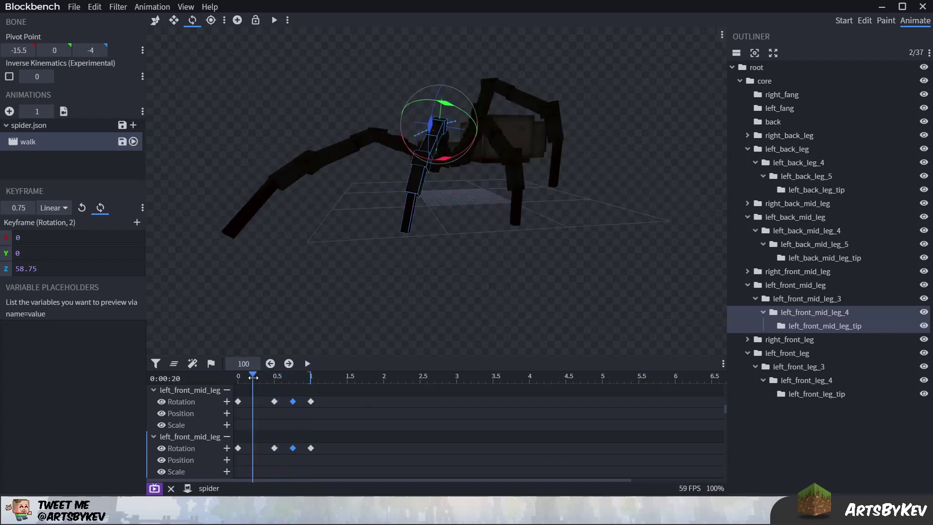
left_click(306, 364)
left_click_drag(439, 203, 530, 265)
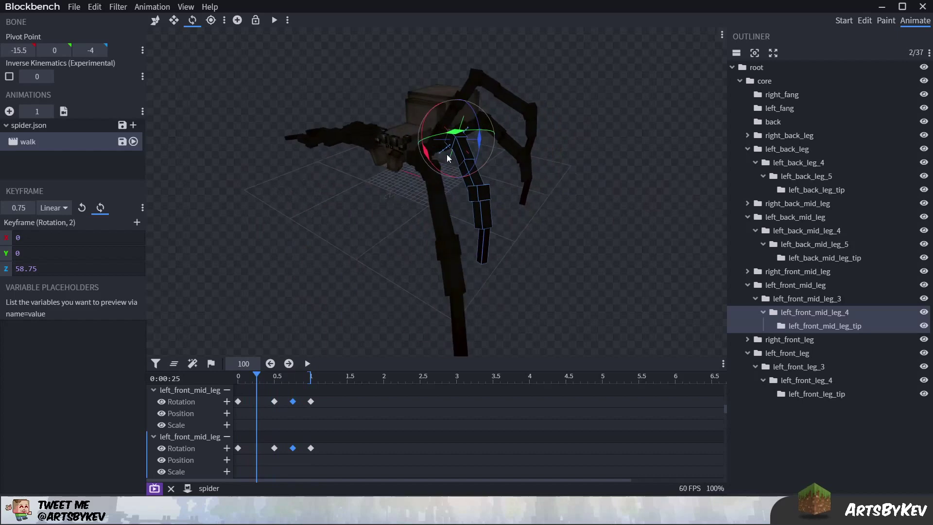
- Add 0.25 s rotation keyframes to left_front_mid_leg_tip and left_front_mid_leg_4, rotating left_front_mid_leg_4 to Z 56.25
left_click(447, 155)
left_click_drag(547, 218, 436, 260)
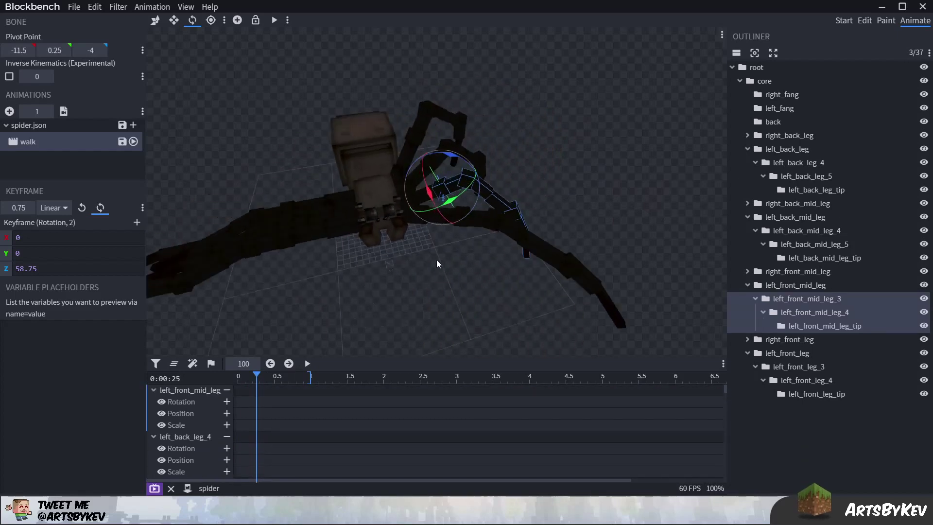
left_click(417, 195)
left_click_drag(416, 196, 415, 284)
left_click_drag(425, 184, 437, 152)
left_click(470, 160)
left_click_drag(503, 150, 442, 144)
left_click(447, 149)
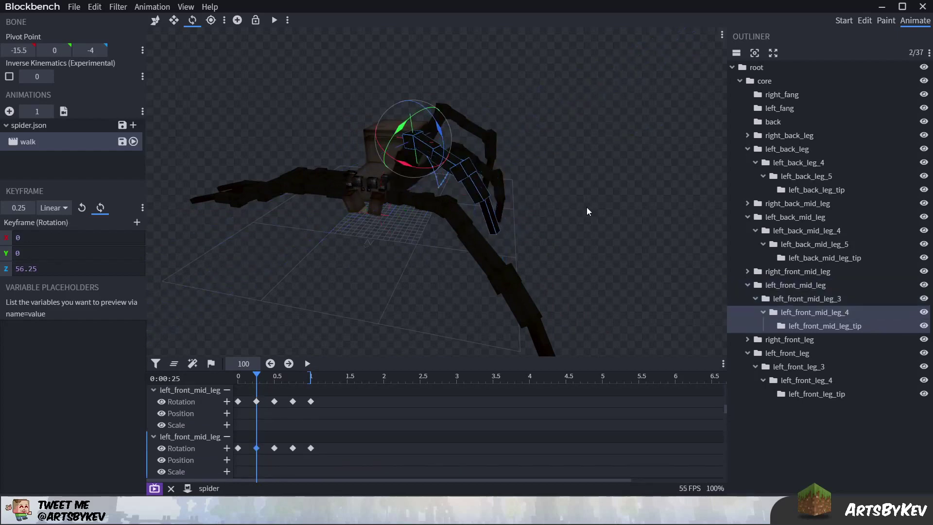
left_click_drag(587, 207, 529, 212)
- Play the walk animation from 0 s and review the left front mid leg's full step cycle
left_click_drag(257, 376, 236, 391)
key("space")
left_click_drag(510, 309, 439, 300)
key("space")
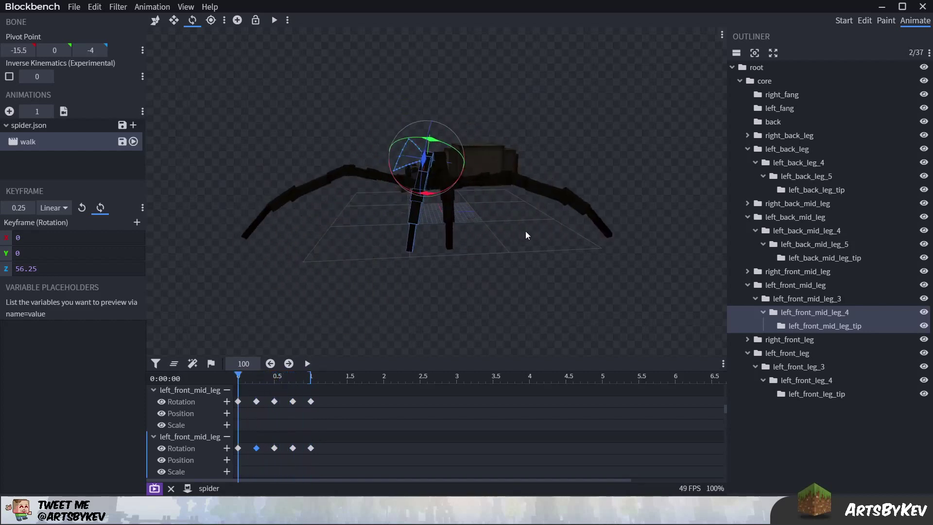
- Play the walk animation with left_front_leg selected and examine its motion from several angles
key("space")
left_click_drag(524, 310, 590, 334)
left_click(464, 265)
left_click_drag(465, 265, 240, 294)
key("space")
left_click_drag(519, 305, 490, 293)
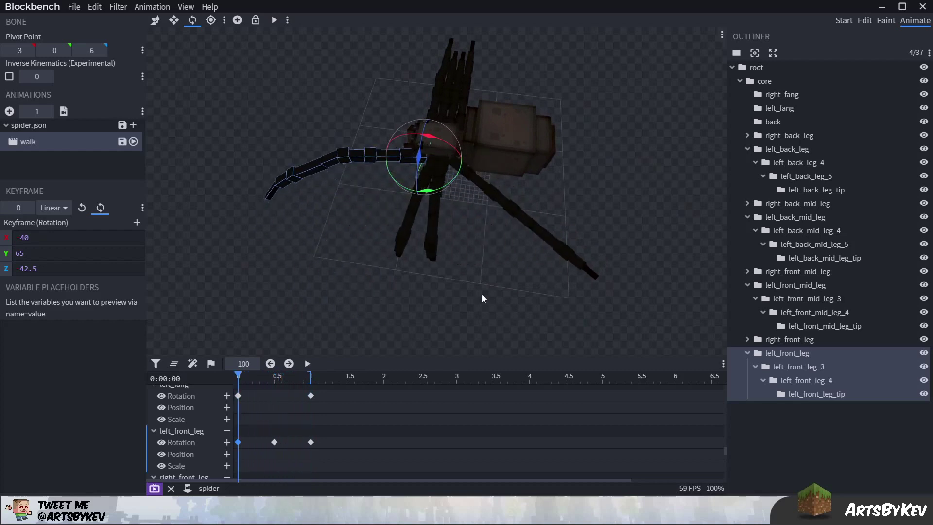
left_click_drag(354, 260, 458, 236)
key("space")
mouse_move(248, 375)
left_mouse_down()
mouse_move(256, 376)
mouse_move(238, 375)
left_mouse_up()
- Rotate left_front_leg at its 0.5 s keyframe to X -37.5, Y 27.5, Z -57.5
left_click_drag(460, 254, 254, 340)
left_click(289, 363)
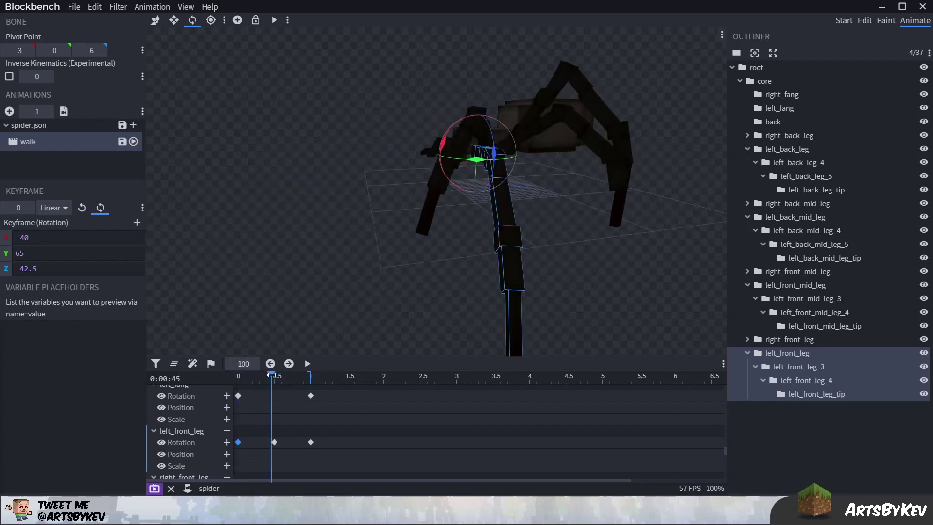
left_click_drag(307, 267, 423, 156)
left_click_drag(412, 199, 346, 228)
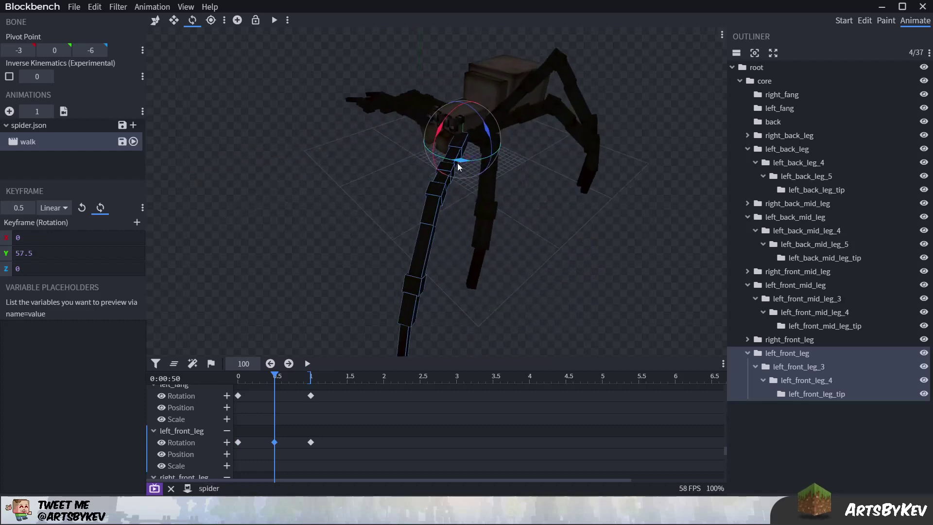
left_click_drag(458, 161, 479, 163)
left_click_drag(524, 228, 471, 197)
mouse_move(467, 126)
left_mouse_down()
mouse_move(500, 149)
mouse_move(517, 77)
mouse_move(474, 123)
left_mouse_up()
left_click_drag(478, 171, 483, 119)
left_click_drag(446, 176, 508, 276)
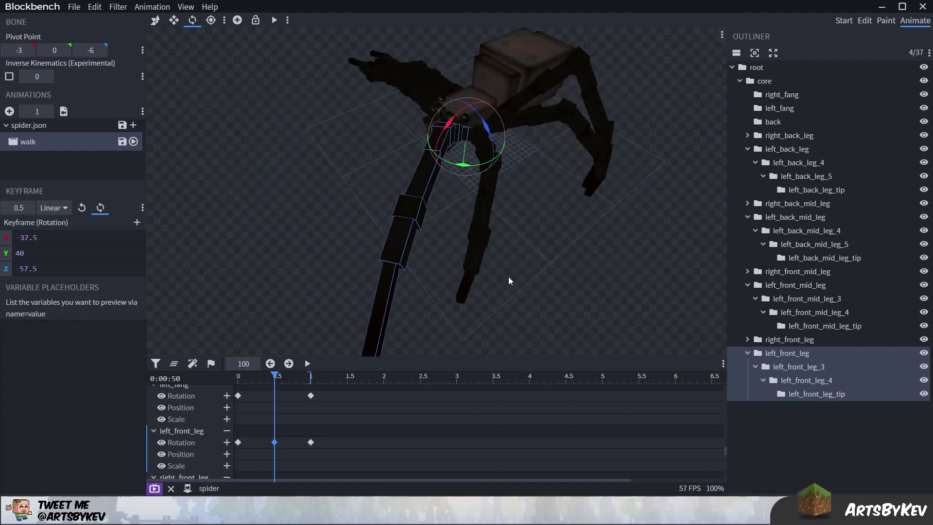
left_click_drag(463, 154, 473, 164)
- Add a 0.5 s rotation keyframe to left_front_leg_4, bending it to Z 55
left_click_drag(542, 218, 545, 116)
left_click(509, 82)
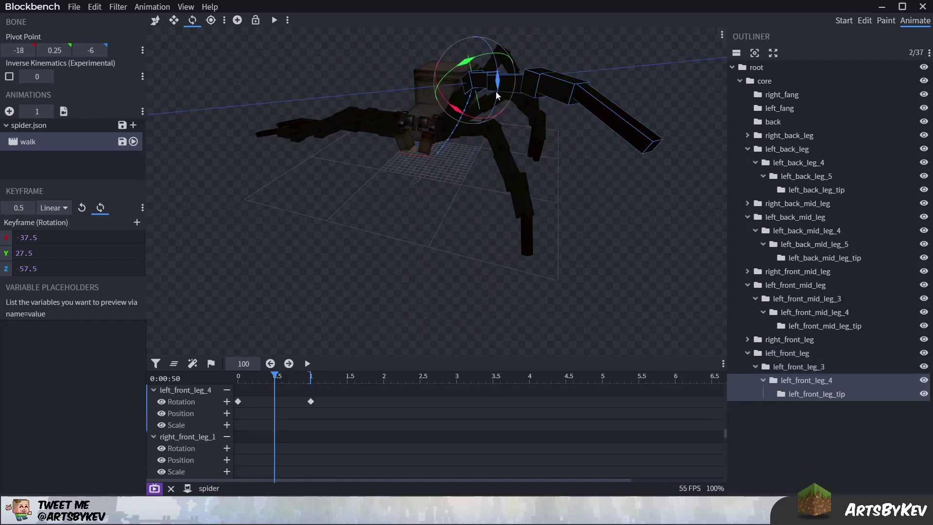
left_click_drag(497, 90, 495, 145)
left_click_drag(444, 177, 468, 182)
mouse_move(265, 380)
left_mouse_down()
mouse_move(226, 387)
mouse_move(273, 389)
left_mouse_up()
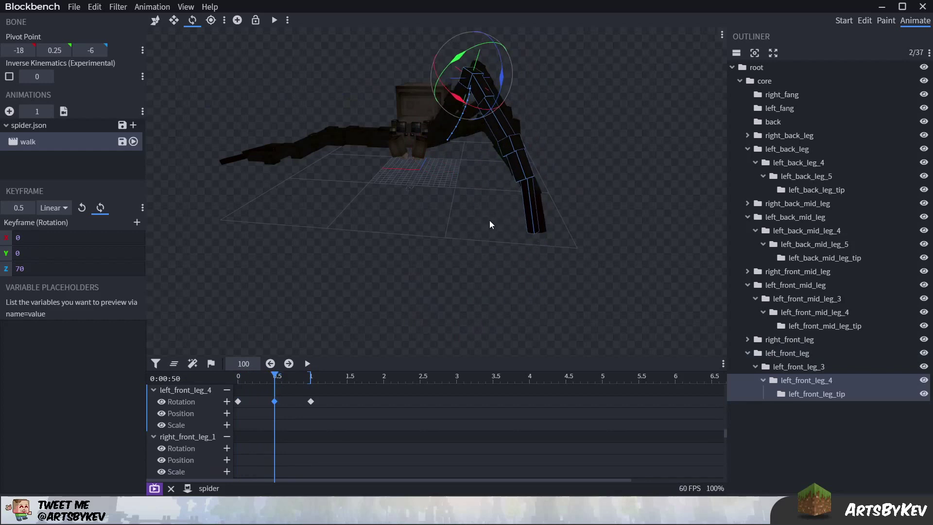
left_click_drag(489, 223, 489, 128)
left_click_drag(500, 87, 500, 75)
- Rotate left_front_leg_tip inward at 0.5 s and set left_front_leg_4 to Z 72.5 so the foot reaches the ground
left_click(561, 144)
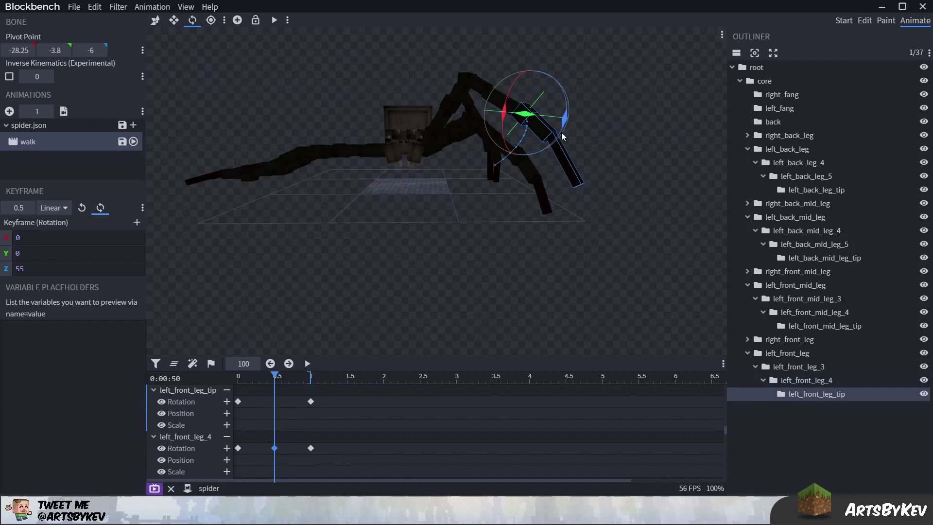
left_click_drag(561, 132, 530, 160)
left_click(496, 91)
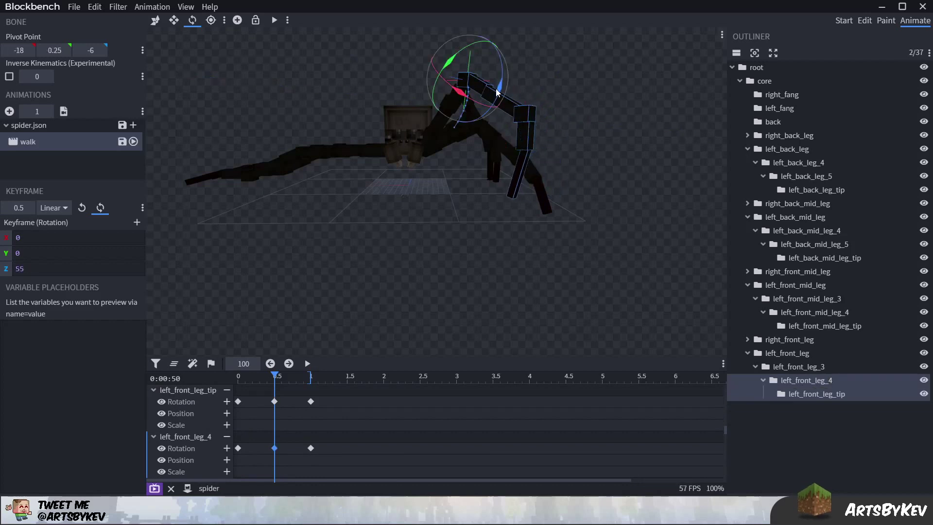
left_click_drag(496, 89, 499, 98)
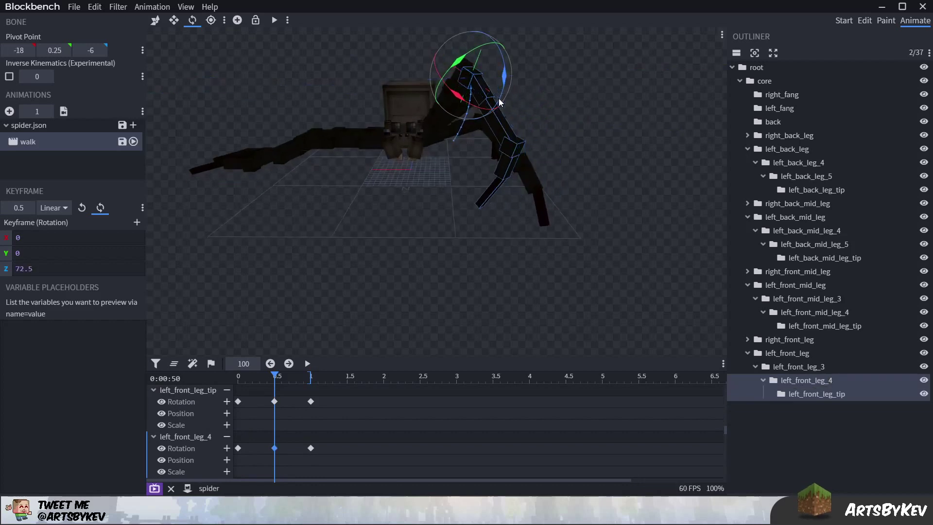
left_click(499, 186)
left_click_drag(550, 148, 479, 122)
- Try rotating left_front_leg_3 to Z -2.5 at 0.5 s and delete that keyframe
left_click(461, 99)
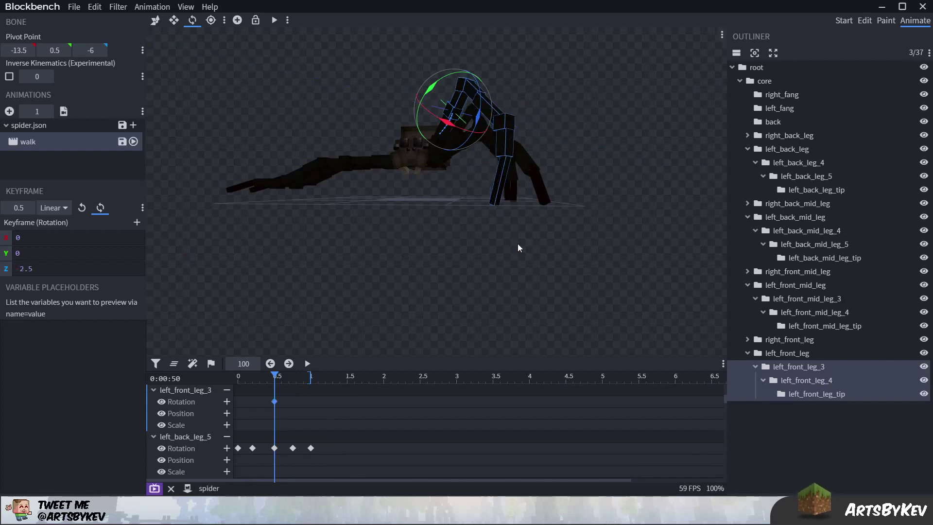
left_click_drag(517, 246, 464, 258)
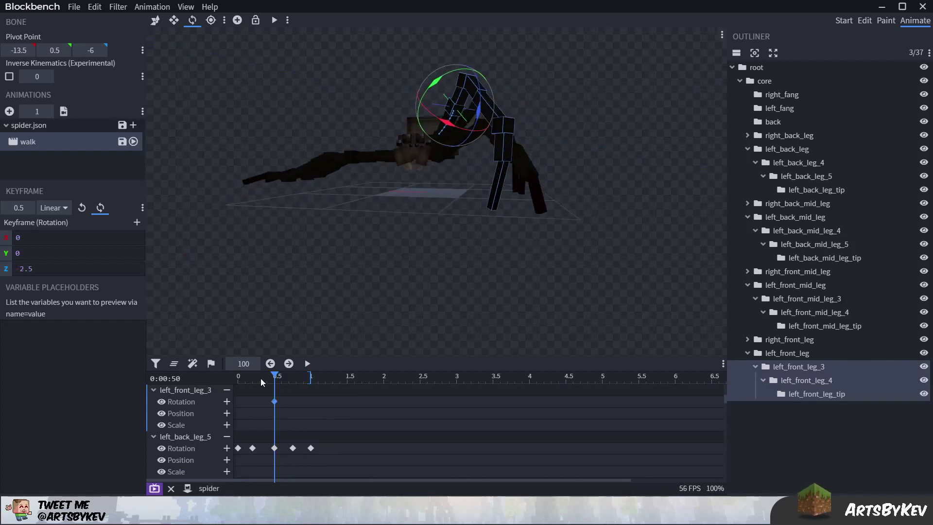
left_click_drag(362, 314, 328, 342)
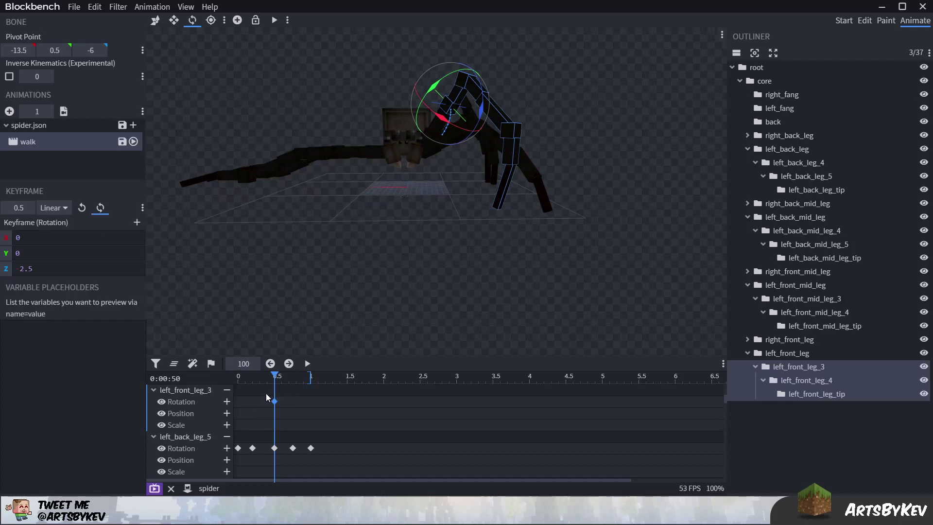
key("Delete")
left_click(234, 375)
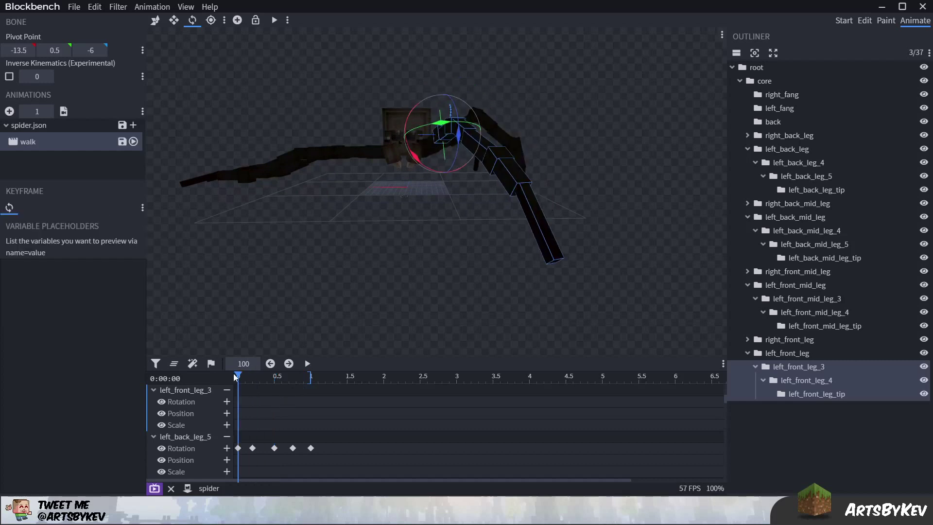
- Rotate left_front_leg to Z -59.5 at its 0.5 s keyframe to fine-tune the foot's contact with the ground
left_click(275, 376)
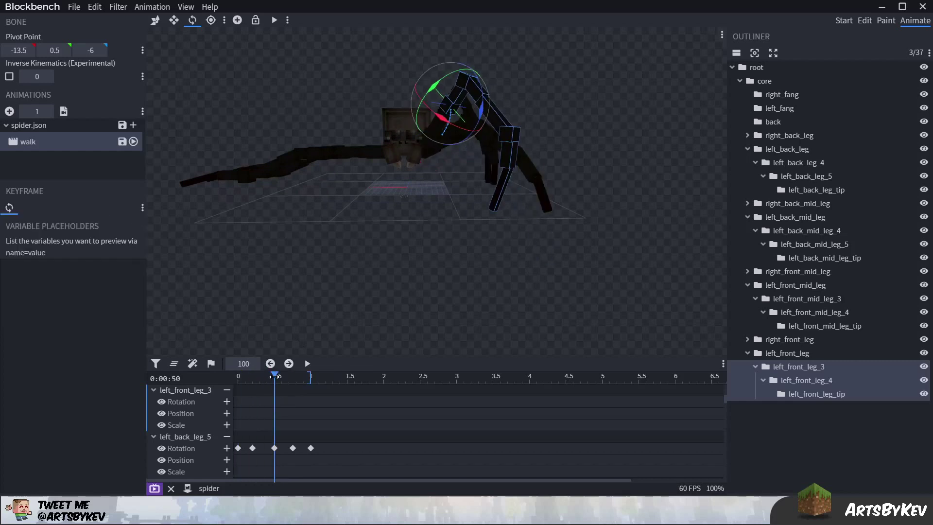
left_click(431, 131)
left_click_drag(474, 292, 468, 285)
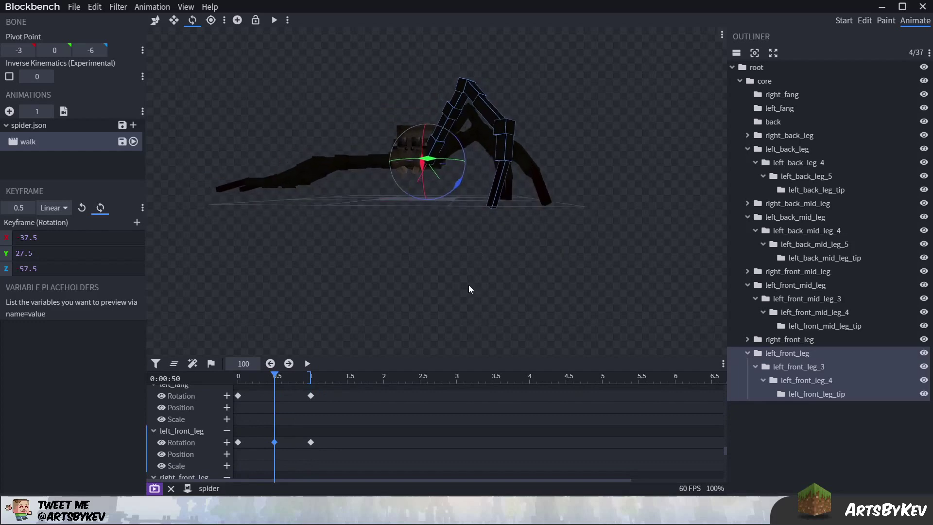
left_click_drag(458, 182, 460, 182)
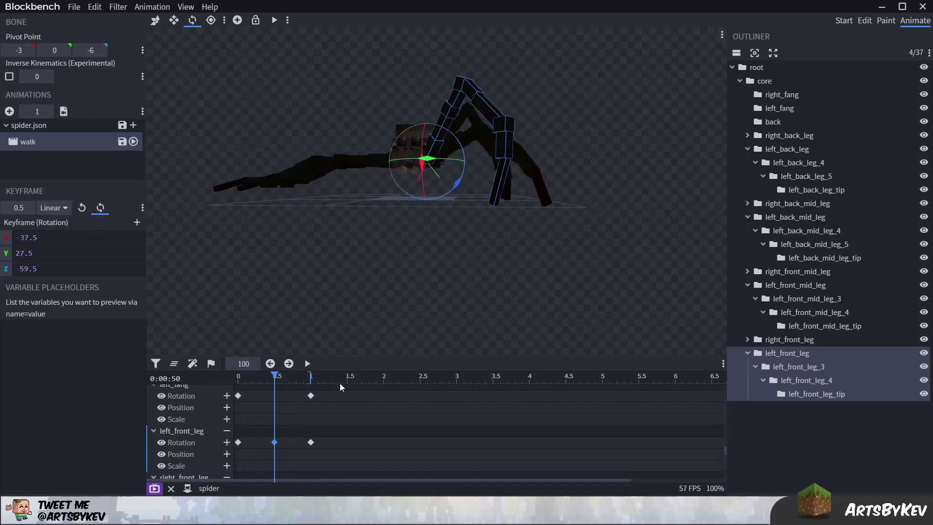
- Play the walk animation from 0 s and check the left front leg's foot height at ground level
left_click_drag(266, 378, 218, 383)
key("space")
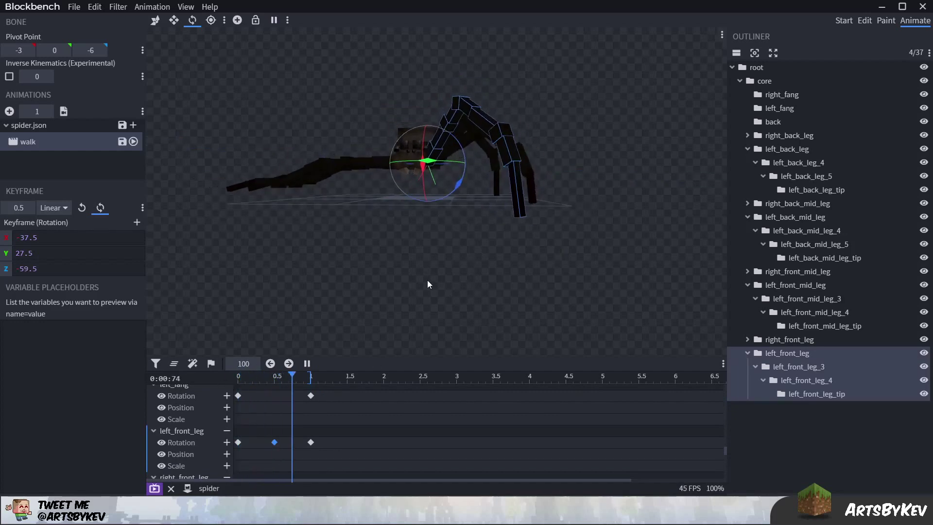
key("space")
left_click_drag(396, 305, 396, 281)
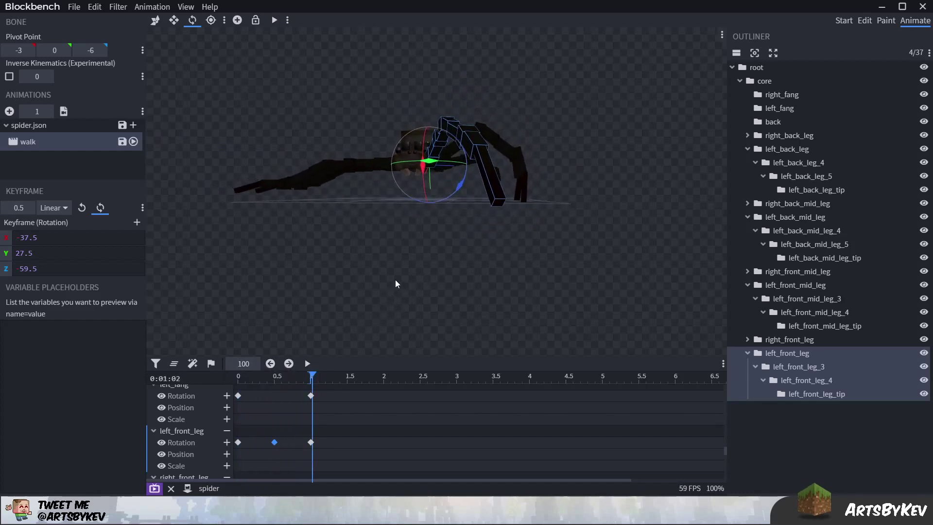
- Add a 0.25 s rotation keyframe to left_front_leg at X -38.75, Y 46.25, Z -56
mouse_move(268, 378)
left_mouse_down()
mouse_move(243, 385)
mouse_move(256, 385)
left_mouse_up()
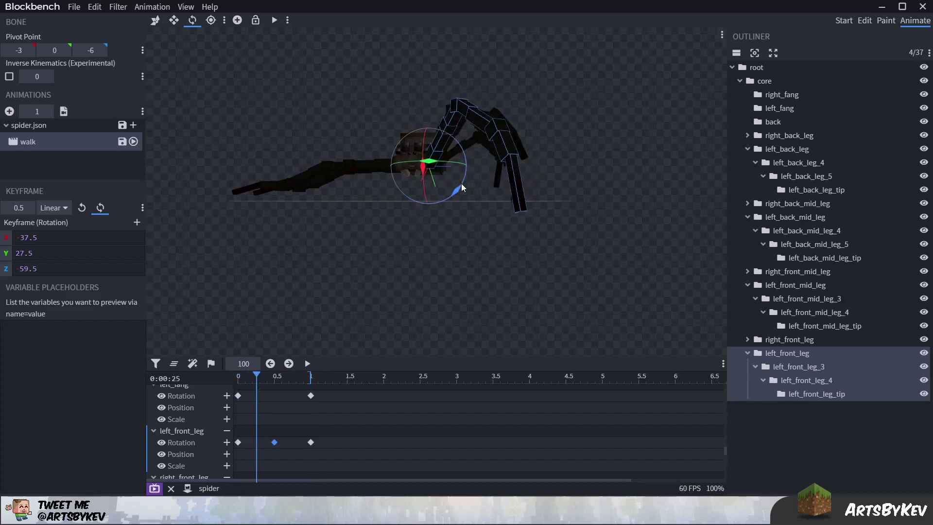
left_click_drag(462, 183, 459, 185)
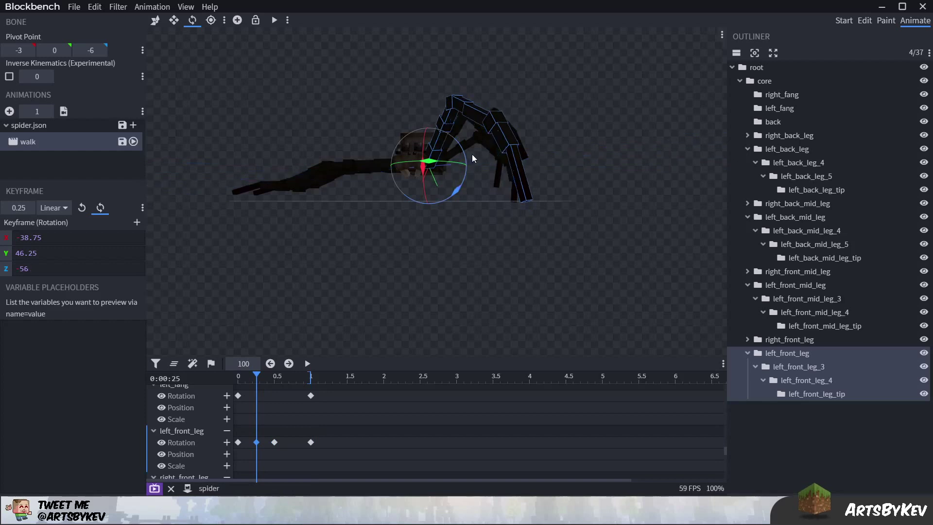
mouse_move(256, 378)
left_mouse_down()
mouse_move(241, 381)
mouse_move(265, 381)
mouse_move(257, 380)
left_mouse_up()
- Add 0.25 s rotation keyframes to left_front_leg_4 and left_front_leg_tip, rotating the tip to Z 87.5
left_click(477, 115)
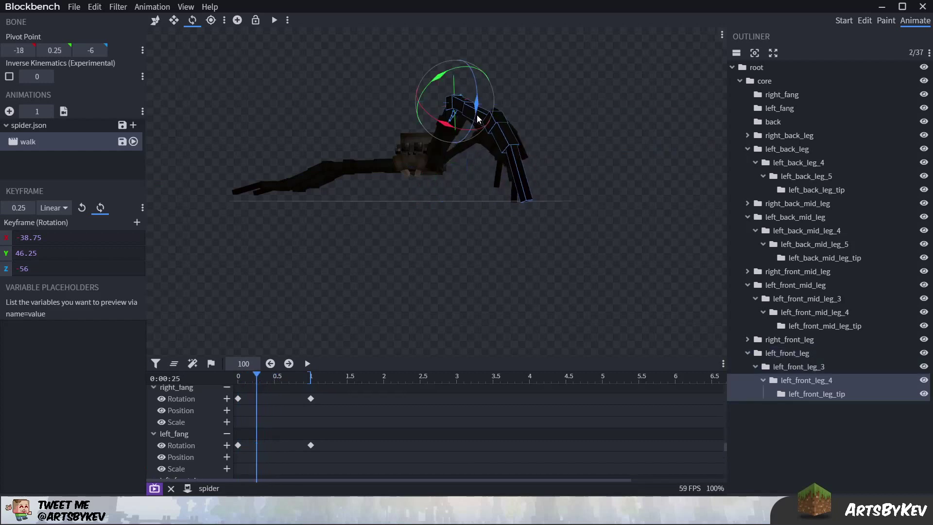
left_click(505, 143)
left_click_drag(524, 136, 523, 155)
left_click(474, 109)
mouse_move(480, 120)
left_mouse_down()
mouse_move(474, 104)
mouse_move(477, 113)
left_mouse_up()
left_click(506, 156)
left_click_drag(516, 141, 514, 143)
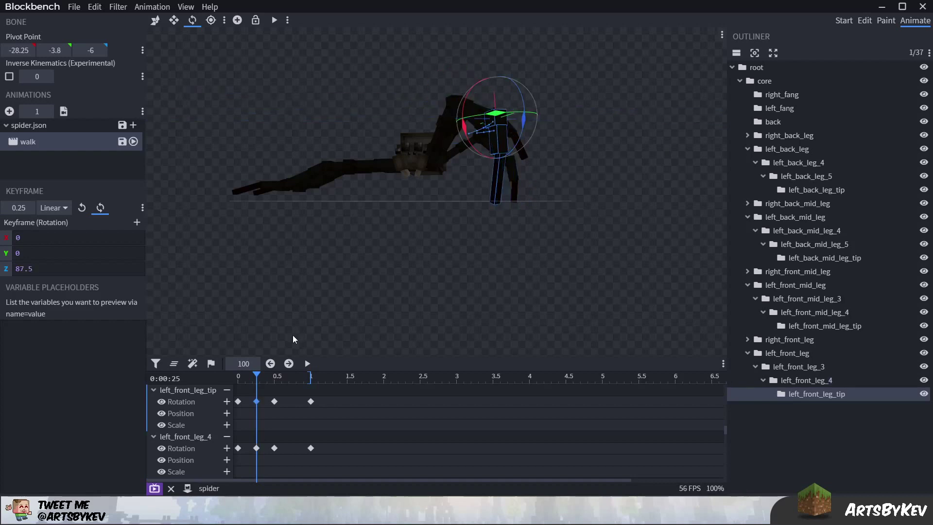
- Rotate left_front_leg_tip to Z 37.5 at its 0 s keyframe
left_click_drag(252, 380, 242, 391)
left_click_drag(383, 278, 385, 278)
left_click_drag(484, 140, 479, 139)
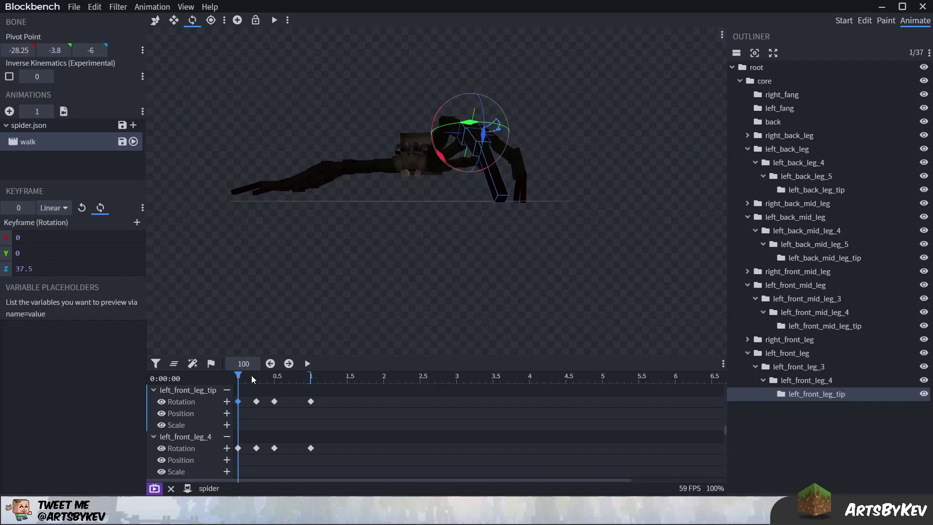
- At 0.25 s, rotate left_front_leg_tip to Z 62.5 and left_front_leg to X -43.75, Y 46.25, Z -61
left_click_drag(240, 375, 256, 378)
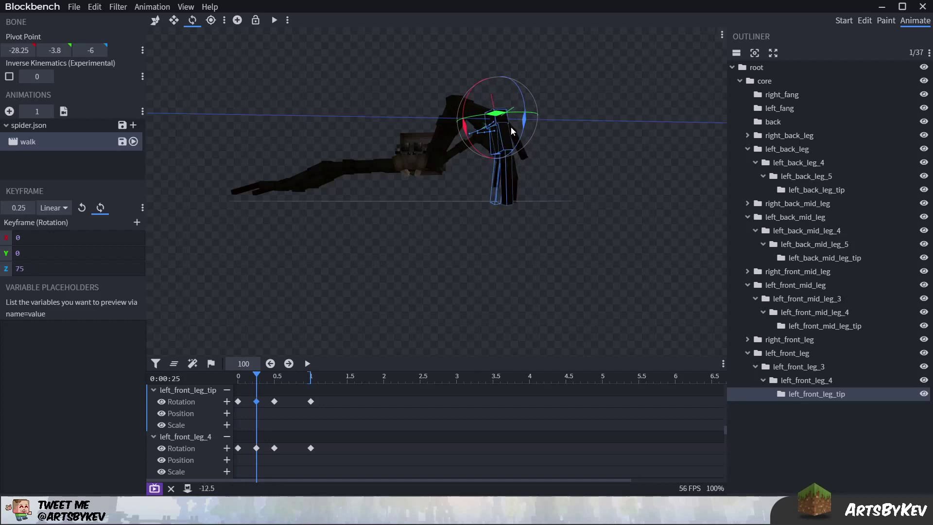
left_click(446, 125)
left_click(441, 146)
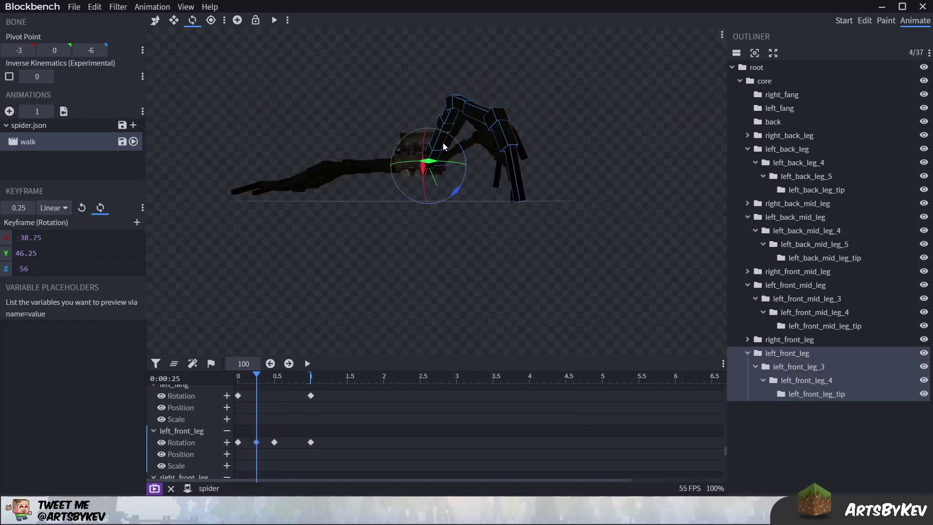
left_click_drag(453, 189, 453, 188)
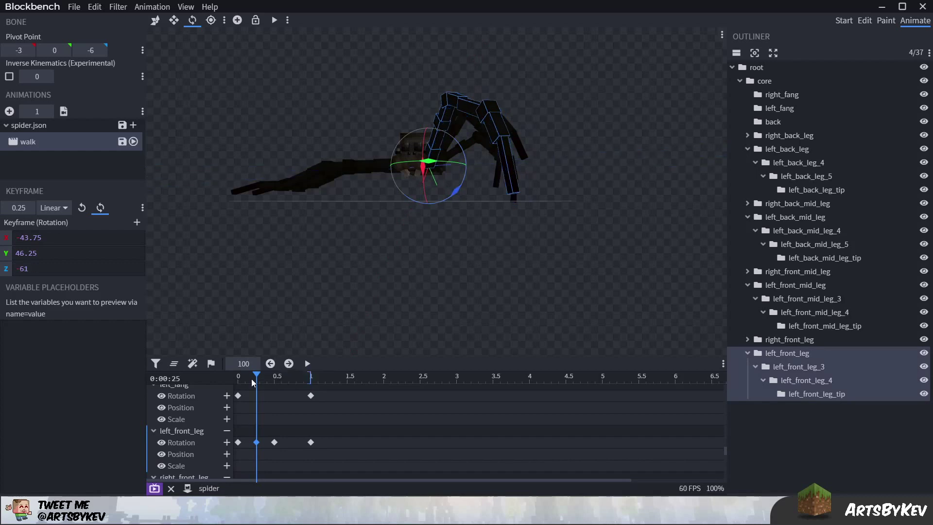
- At 0.25 s, rotate left_front_leg_4 to Z 46.25 and left_front_leg_tip to Z 70
mouse_move(252, 378)
left_mouse_down()
mouse_move(235, 380)
mouse_move(255, 378)
left_mouse_up()
left_click(470, 102)
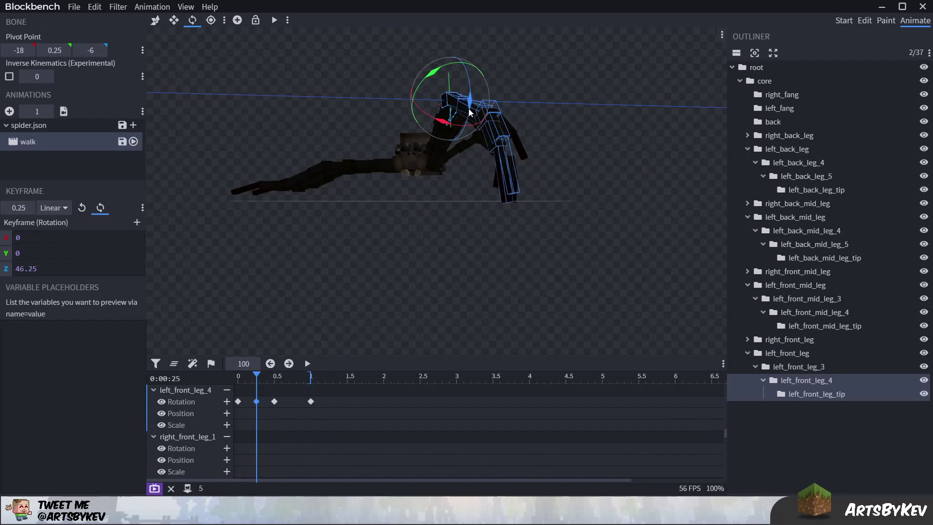
left_click(498, 153)
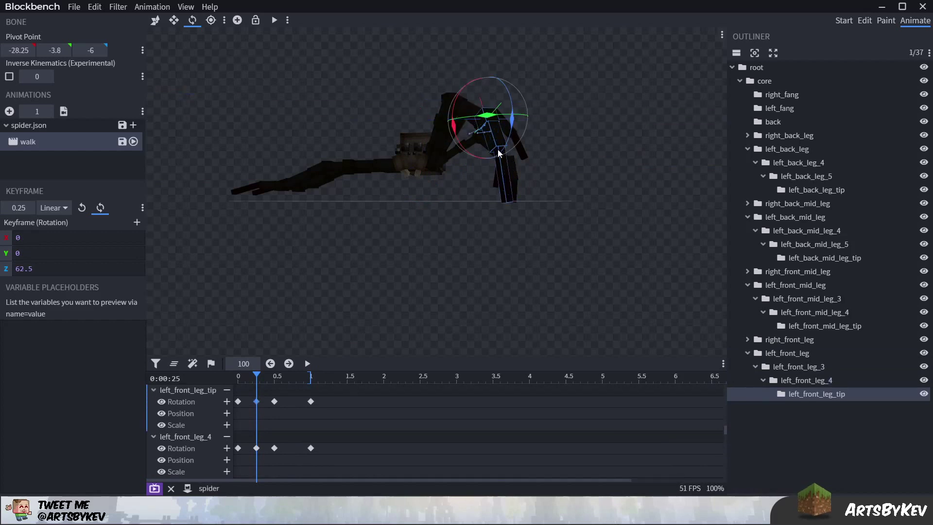
left_click_drag(509, 138, 508, 139)
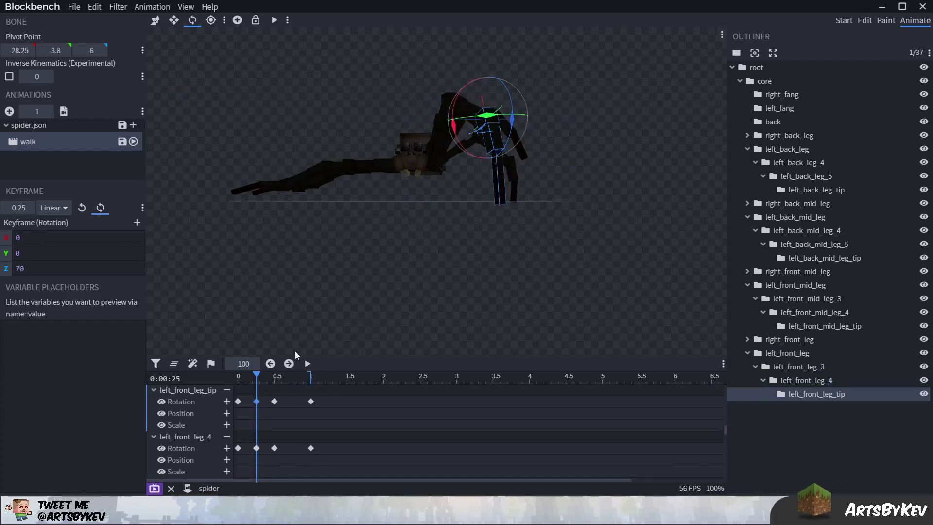
- Play the walk animation from 0 s and examine the left front leg's step from the side
mouse_move(248, 381)
left_mouse_down()
mouse_move(238, 380)
mouse_move(266, 380)
mouse_move(238, 380)
left_mouse_up()
left_click_drag(386, 323, 416, 267)
key("space")
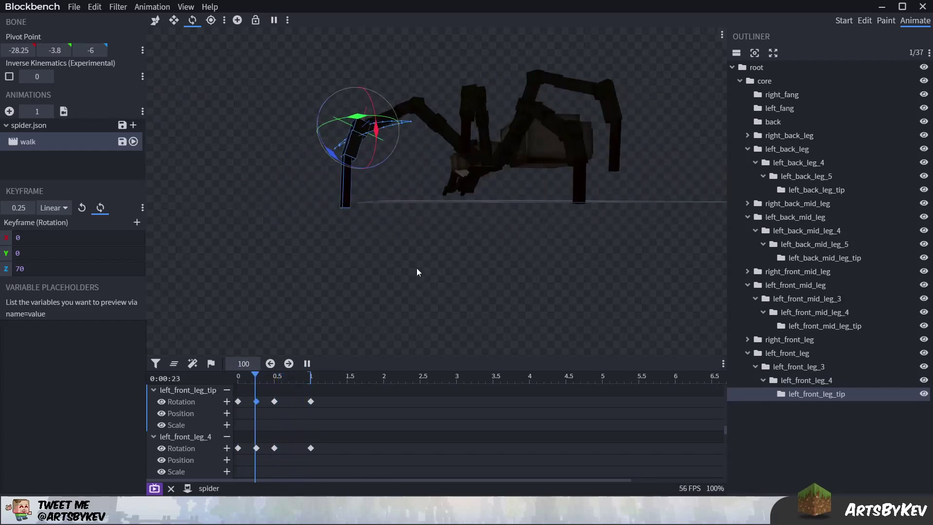
- Add a 0.15 s rotation keyframe to left_front_leg at X -42.25, Y 53.75, Z -61.1
mouse_move(263, 381)
left_mouse_down()
mouse_move(240, 380)
mouse_move(249, 380)
left_mouse_up()
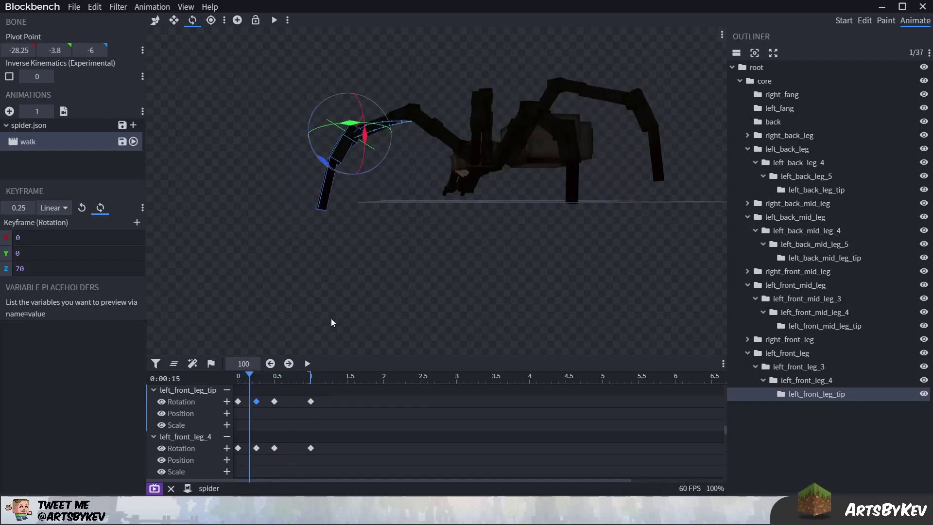
left_click_drag(331, 319, 335, 320)
right_click_drag(449, 136, 470, 149)
left_click(475, 164)
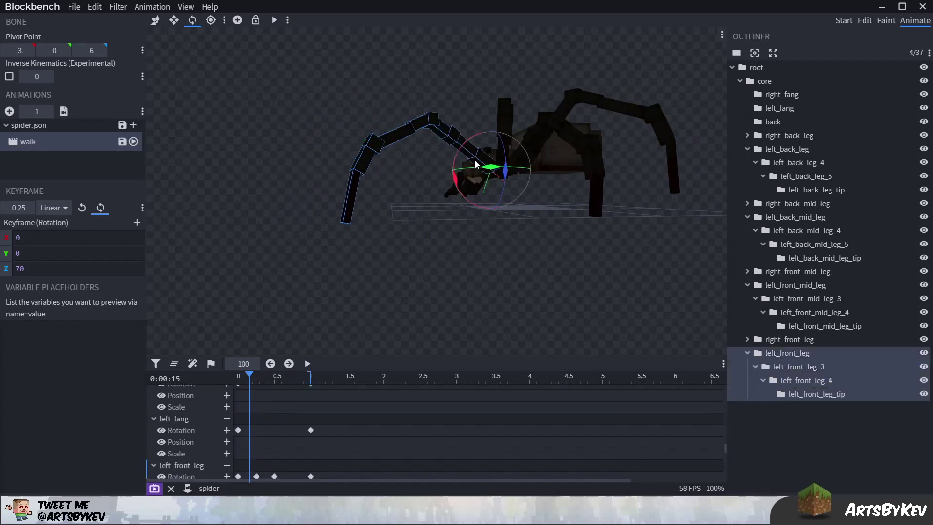
left_click_drag(465, 197, 503, 180)
key("ctrl+z")
key("ctrl+z")
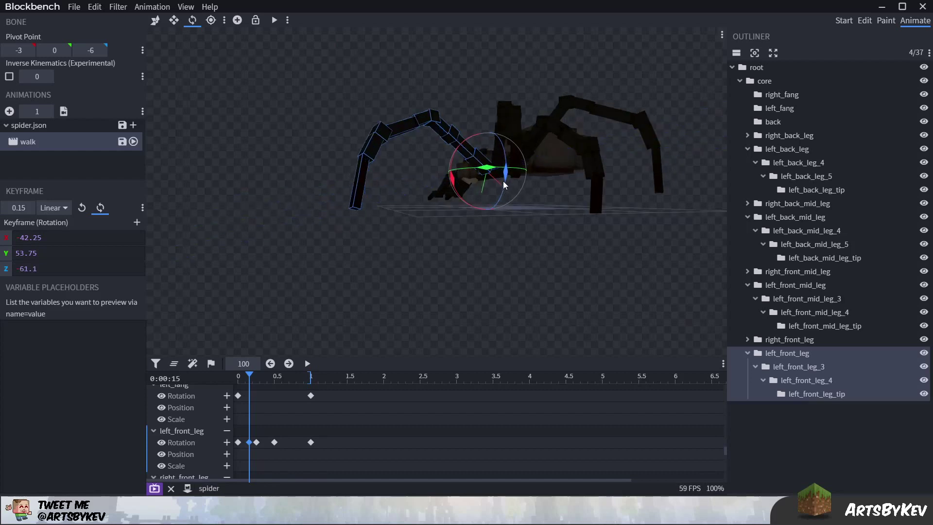
- Add a 0.15 s rotation keyframe to left_front_leg_4, rotated to Z 36.25
left_click(405, 132)
left_click_drag(412, 138, 412, 140)
left_click_drag(430, 219, 406, 223)
- Play the walk animation again from 0 s and review the left front leg's refined step cycle
left_click_drag(247, 374, 221, 381)
key("space")
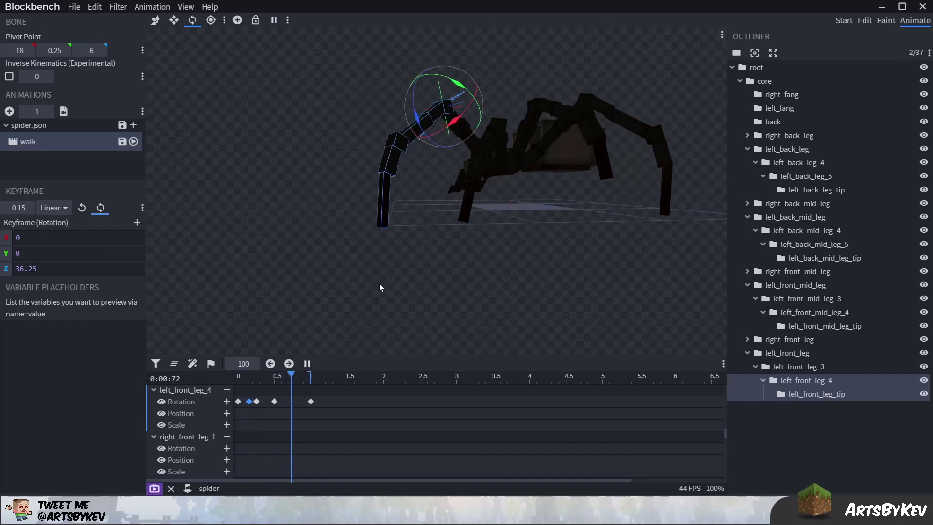
key("space")
left_click_drag(385, 272, 505, 282)
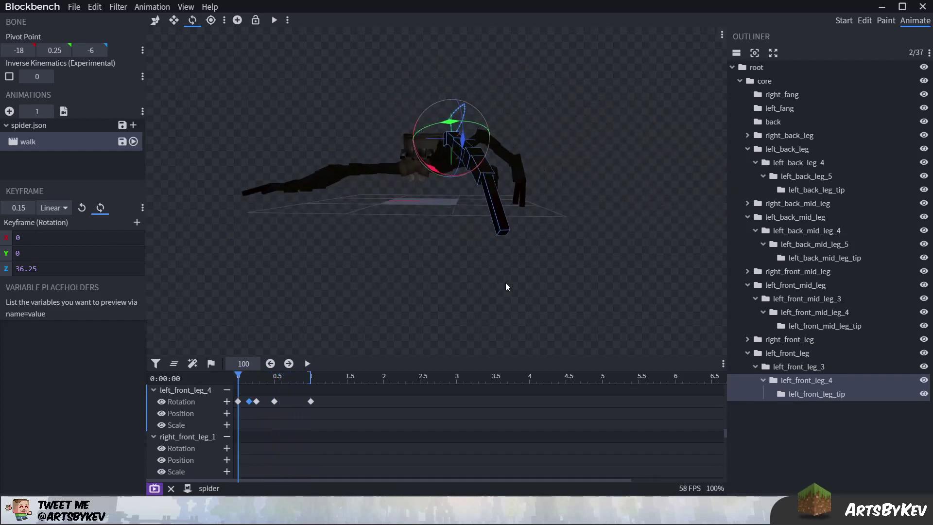
- Add a 0.15 s rotation keyframe to left_front_leg_tip, rotated to Z 74.5
key("space")
key("space")
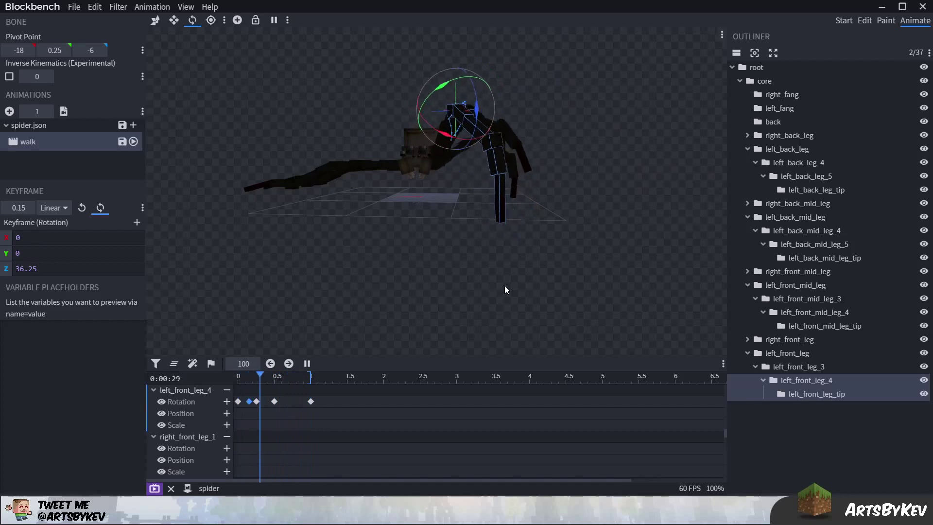
left_click(252, 380)
mouse_move(251, 381)
left_mouse_down()
mouse_move(239, 380)
mouse_move(251, 380)
left_mouse_up()
left_click(517, 201)
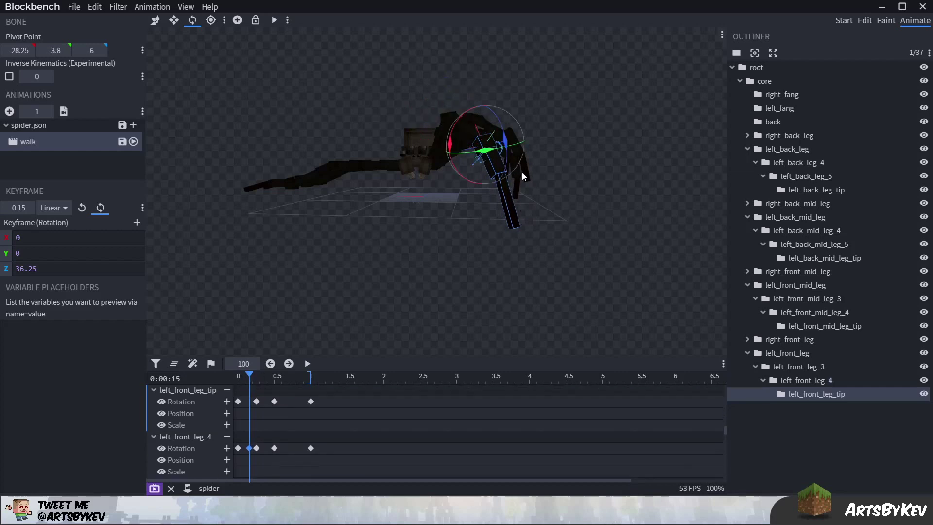
left_click(476, 127)
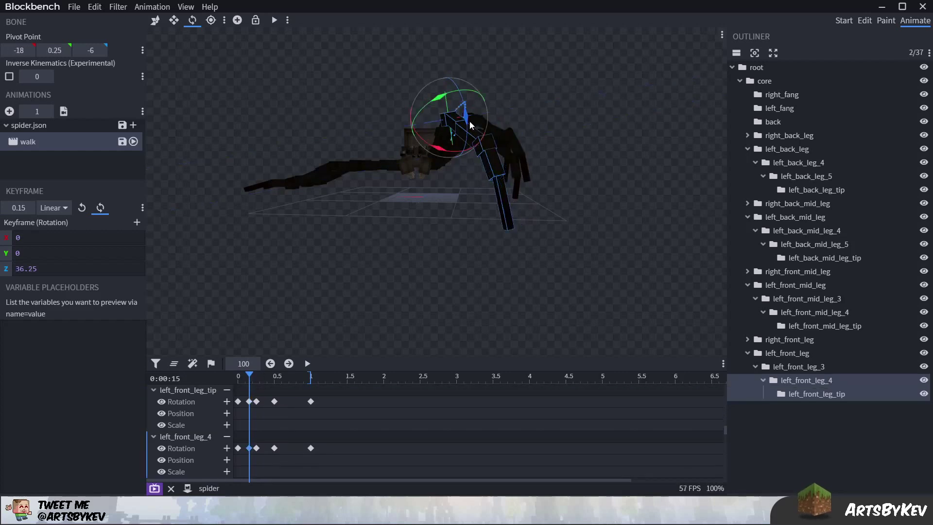
left_click(508, 193)
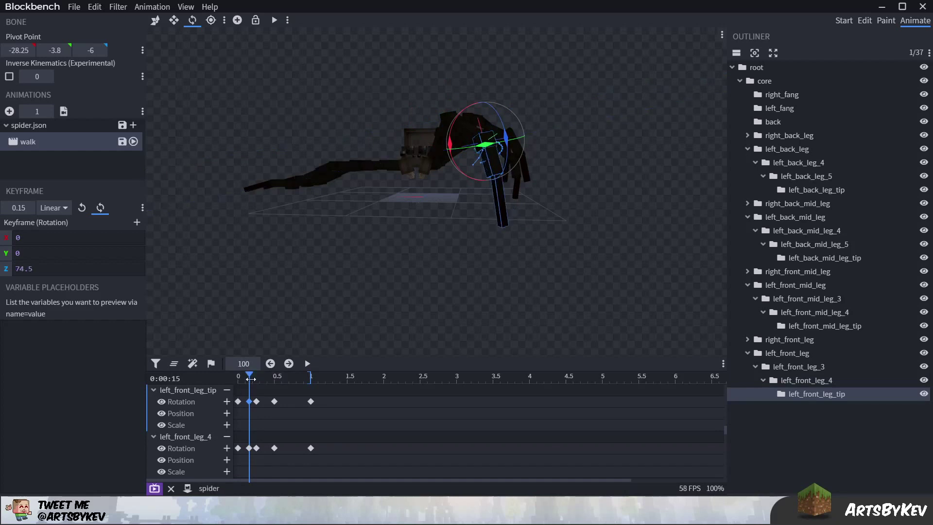
- Play the walk animation from 0 s and scrub between 0 and 0.15 s to examine the left front leg from the side
left_click_drag(249, 375, 216, 383)
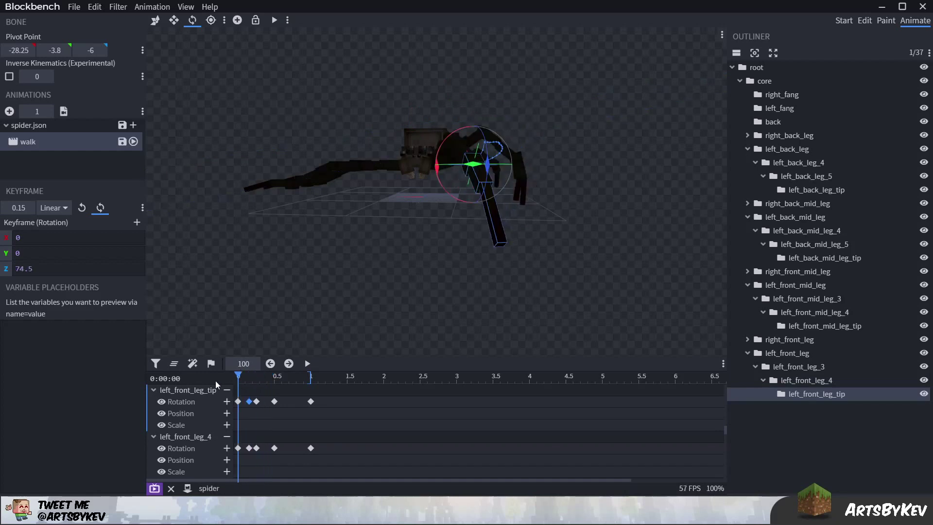
key("space")
left_click_drag(467, 313, 374, 303)
key("space")
key("space")
key("space")
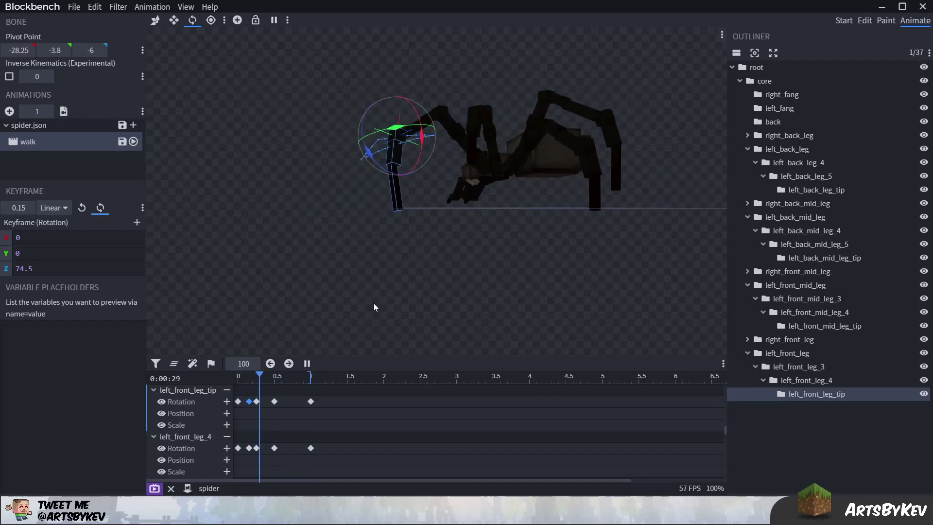
key("space")
left_click(242, 376)
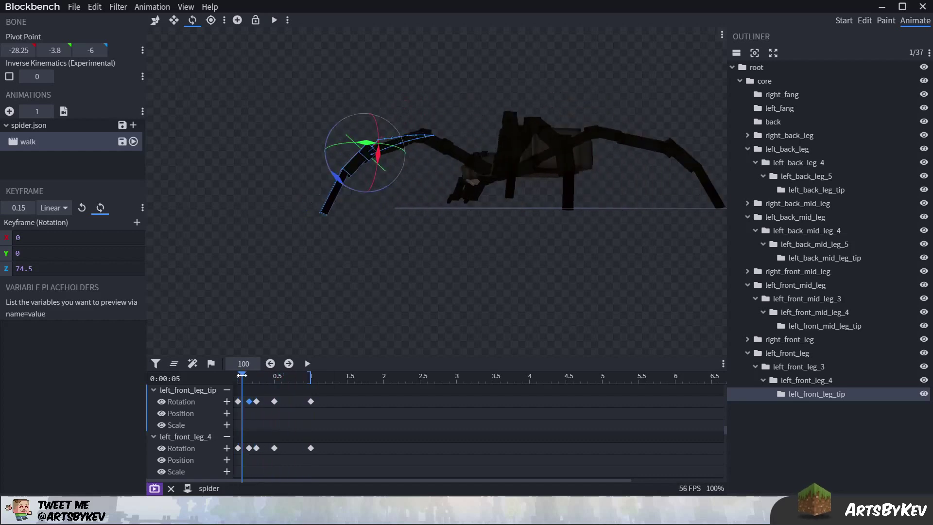
left_click_drag(241, 376, 245, 376)
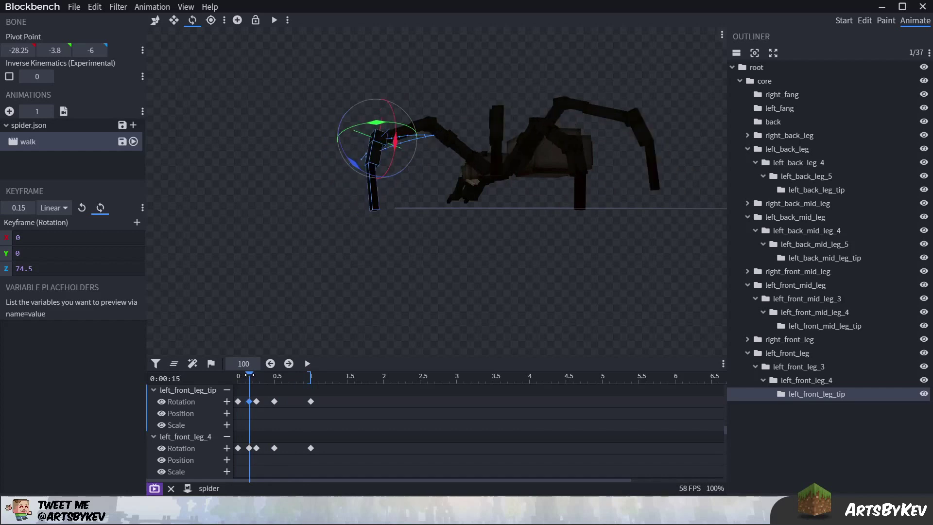
left_click_drag(247, 376, 229, 382)
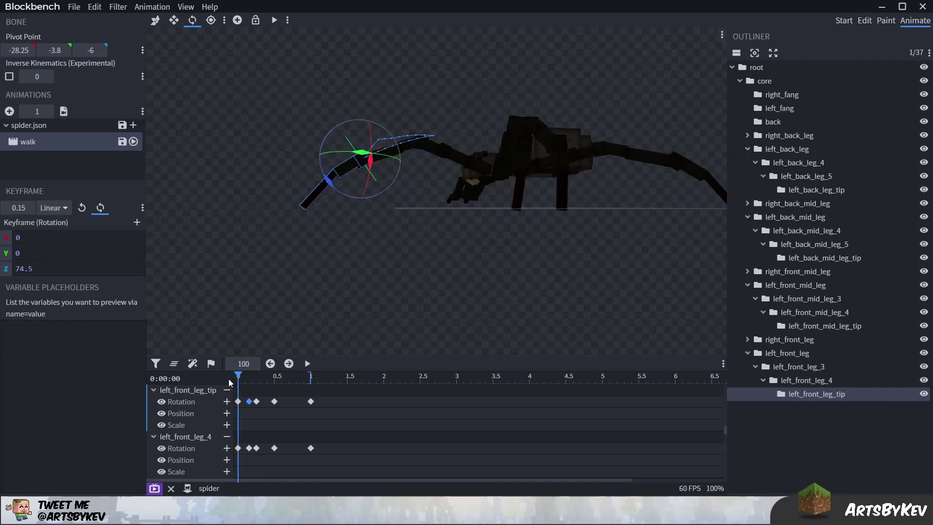
- Add 0.8 s rotation keyframes to left_front_leg (X -54, Y 42.5, Z -79.3), left_front_leg_4 (Z 63) and left_front_leg_tip (Z 34)
left_click_drag(234, 376, 295, 382)
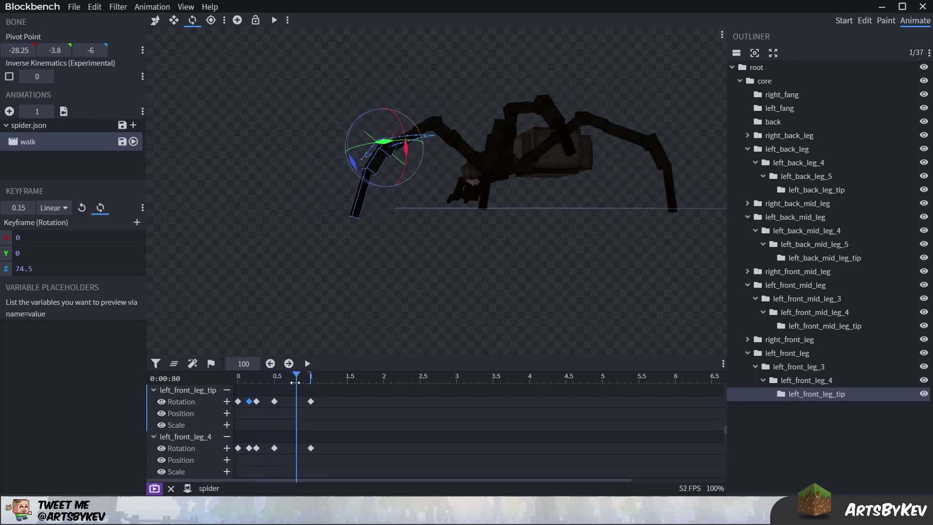
left_click(428, 147)
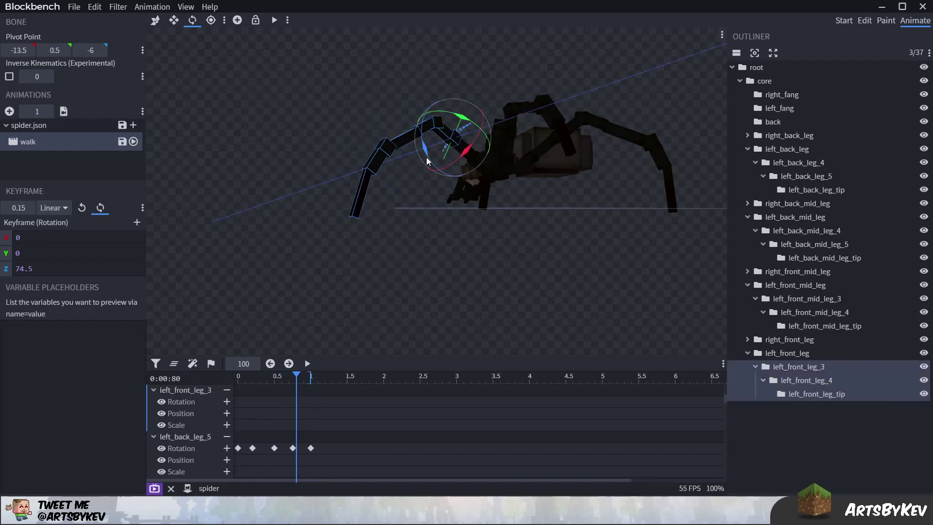
left_click(458, 151)
left_click_drag(453, 182, 491, 168)
left_click(402, 124)
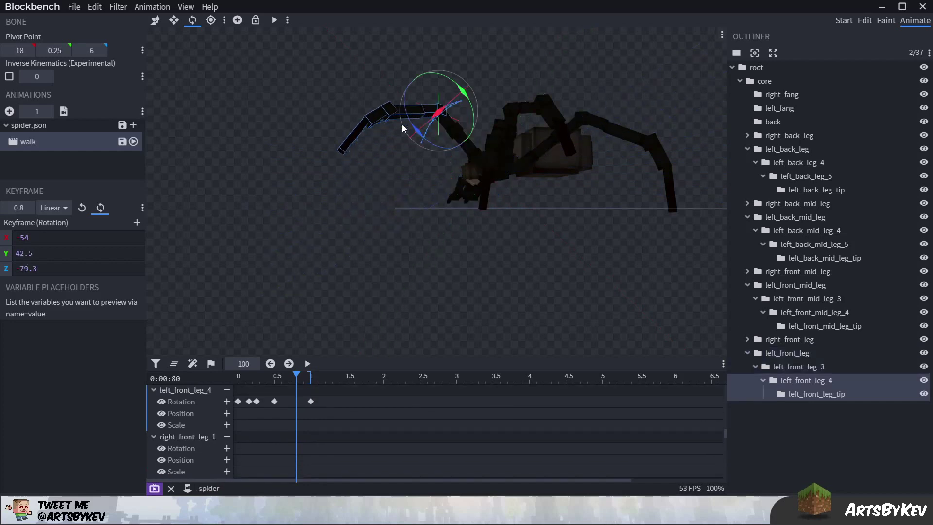
left_click(392, 141)
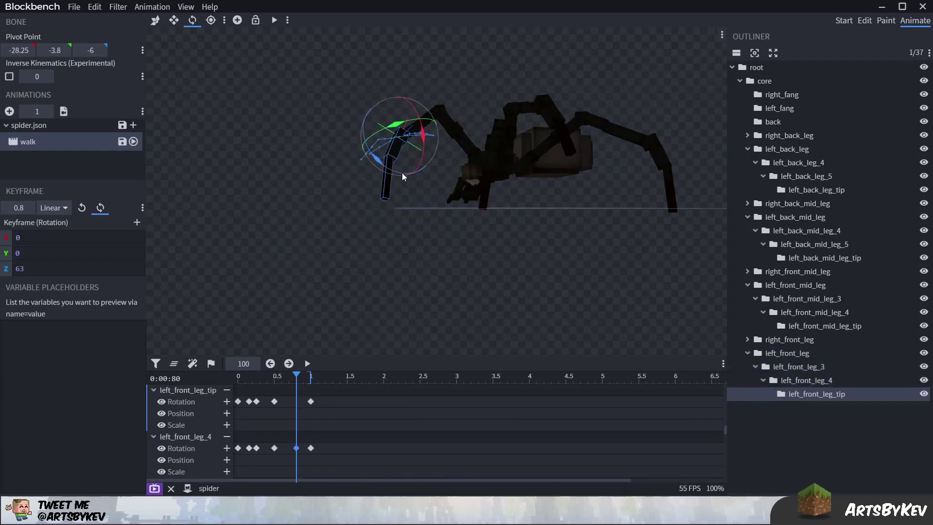
- Deselect all bones and review the walk animation from 0 s, viewing the moving left legs from several angles
left_click_drag(289, 382, 238, 380)
key("space")
left_click_drag(296, 293, 405, 306)
left_click(757, 413)
key("space")
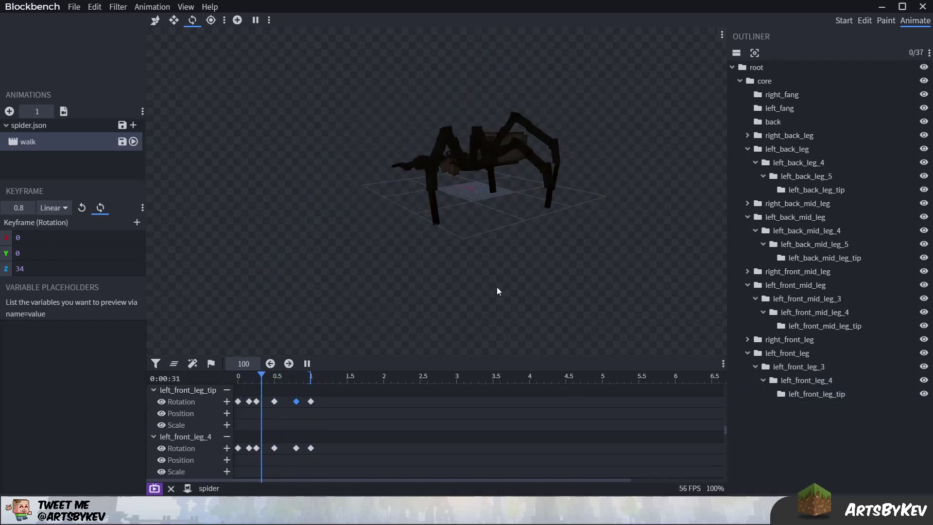
left_click_drag(497, 287, 432, 302)
key("space")
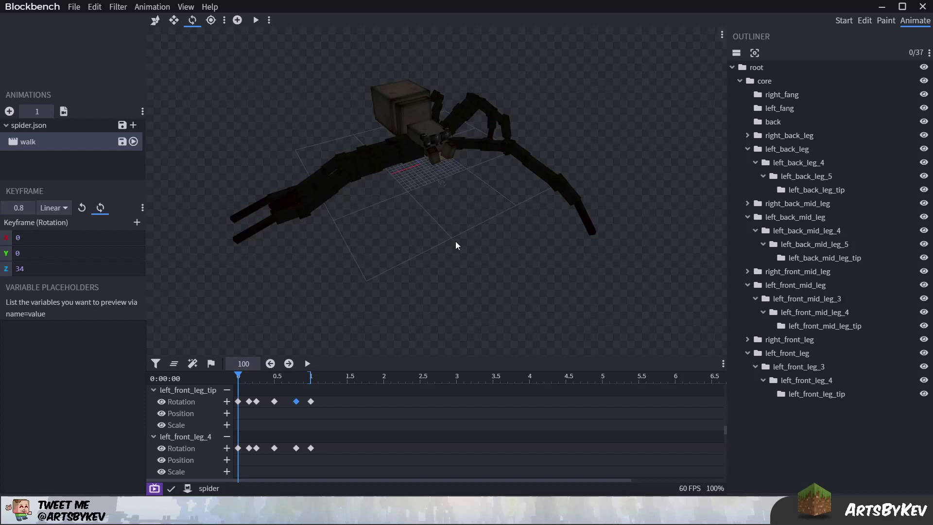
- Select all six rotation keyframes of left_front_leg between 0 and 1 s and scrub through its motion
right_click_drag(451, 239, 455, 248)
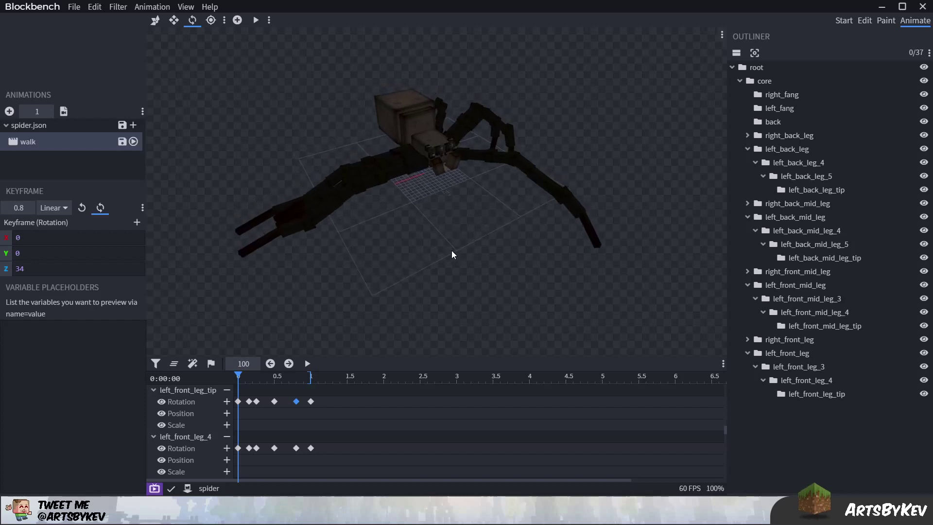
scroll(451, 250, "up", 2)
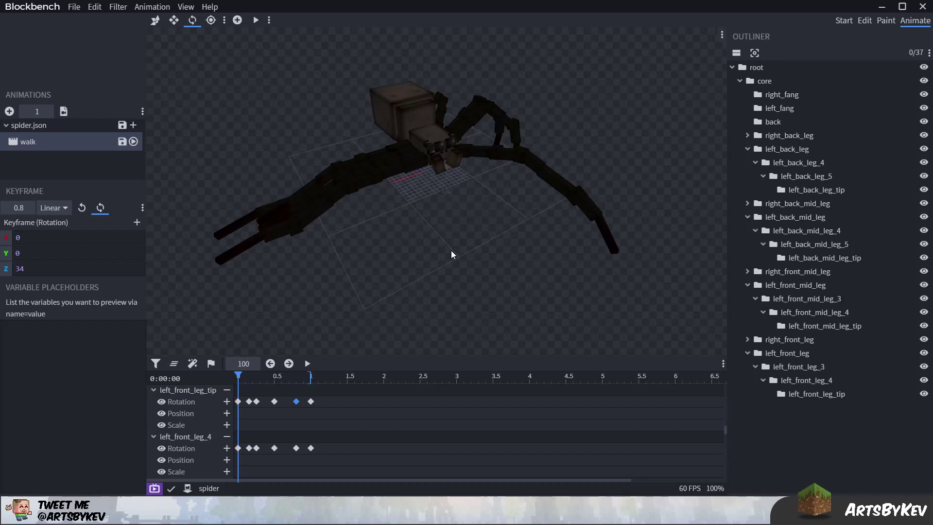
left_click(477, 154)
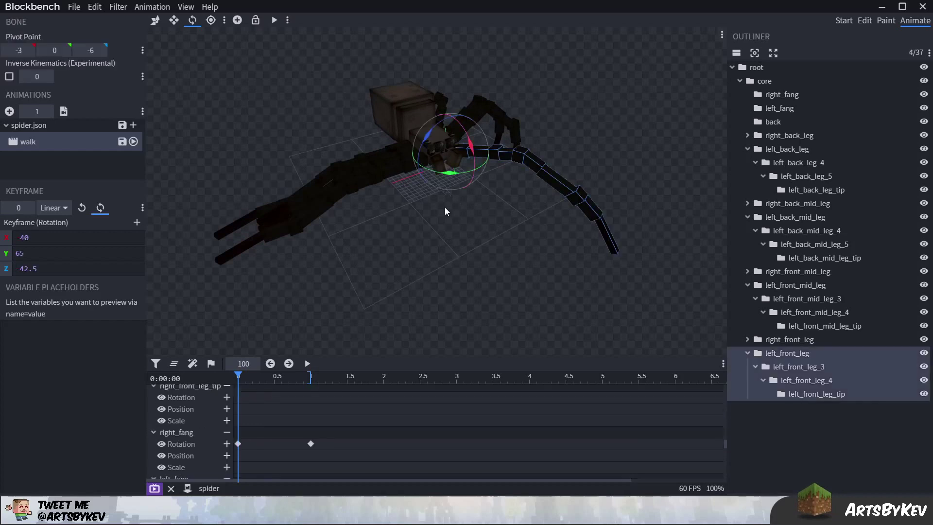
right_click_drag(423, 251, 453, 264)
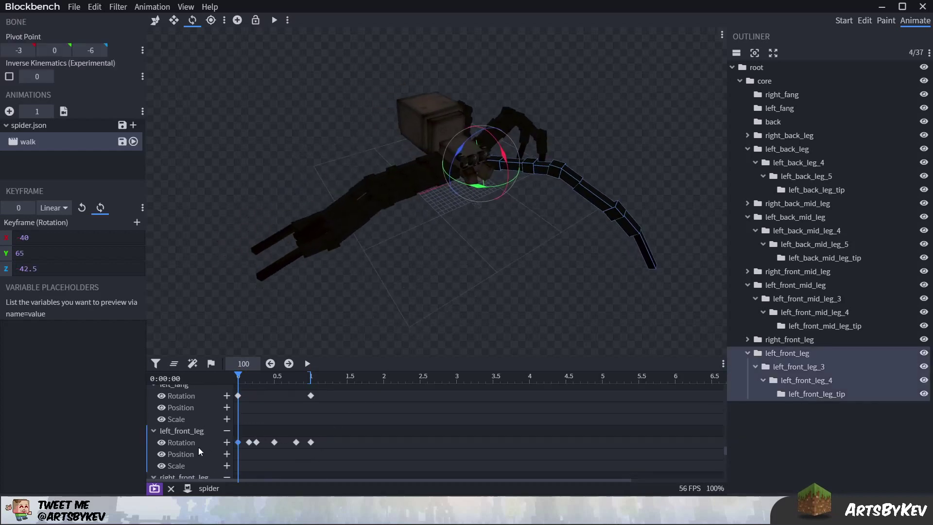
left_click_drag(359, 430, 249, 450)
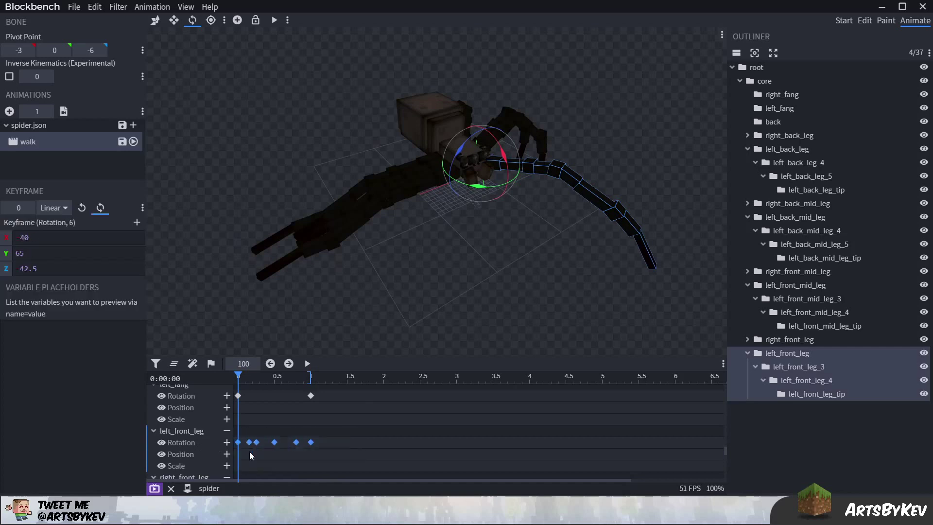
left_click(274, 380)
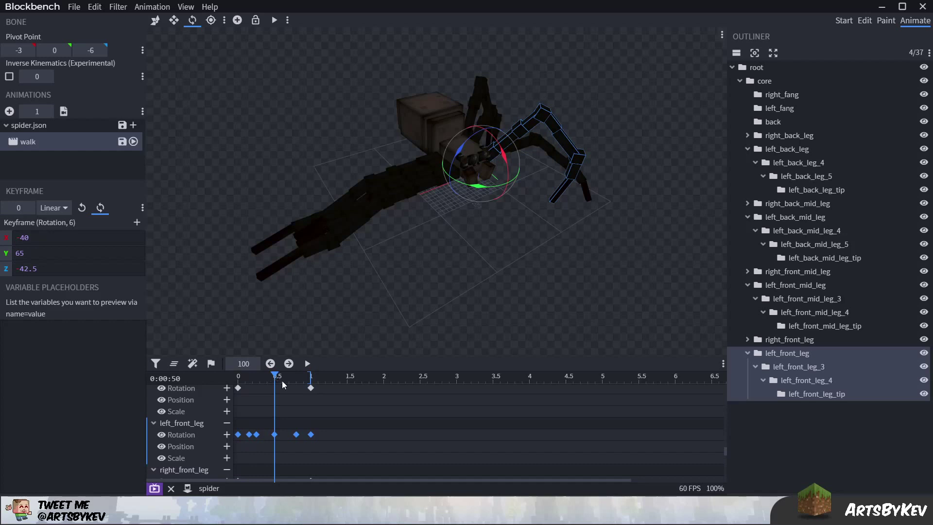
left_click_drag(274, 377, 234, 393)
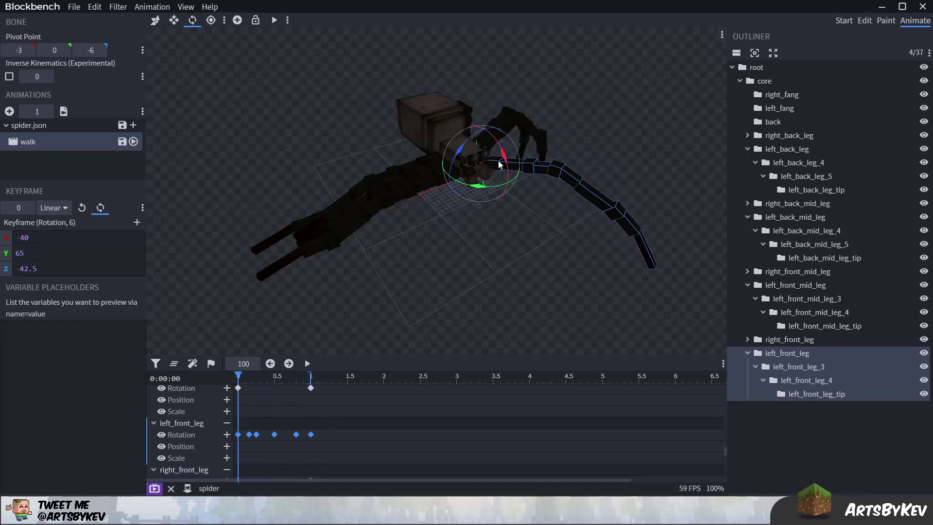
- Try pasting left_front_leg's six rotation keyframes onto right_front_leg starting at 0.5 s, and undo the paste
left_click_drag(359, 419, 237, 434)
left_click(431, 181)
left_click(273, 383)
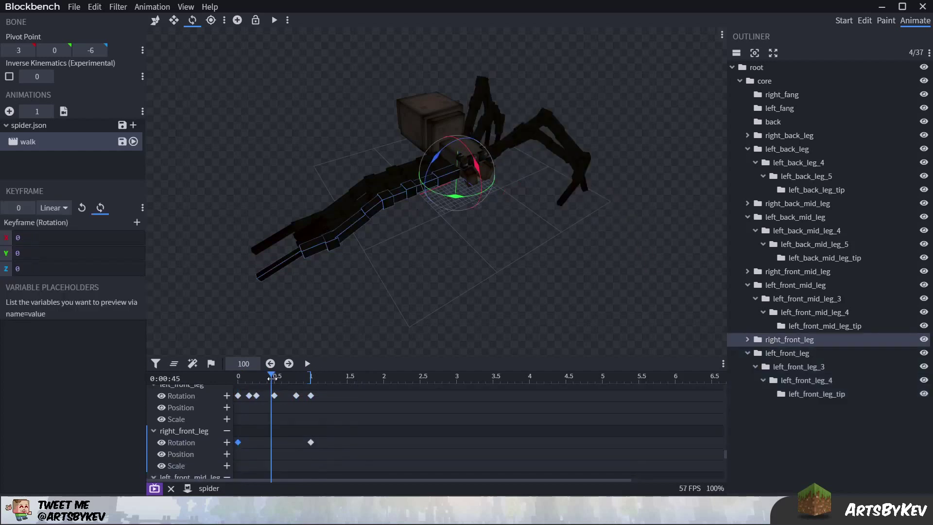
key("ctrl+v")
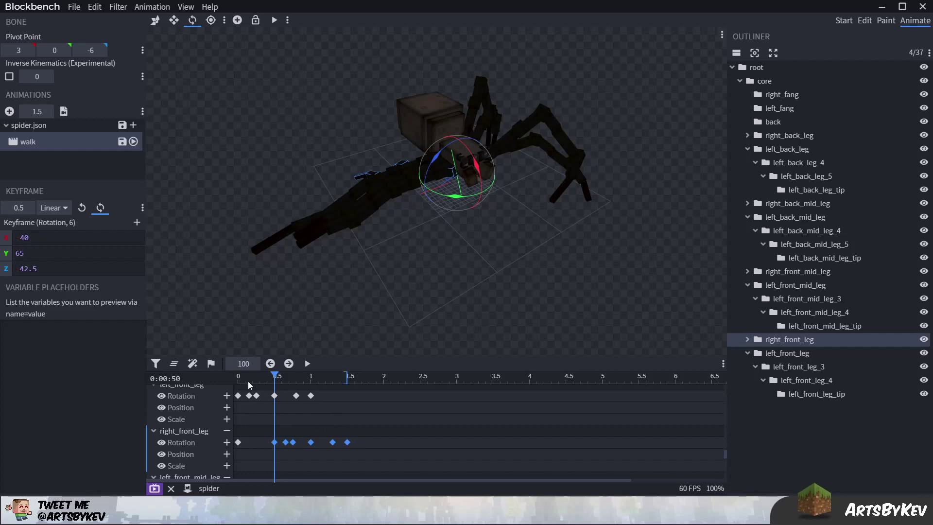
left_click_drag(246, 382, 224, 379)
key("ctrl+z")
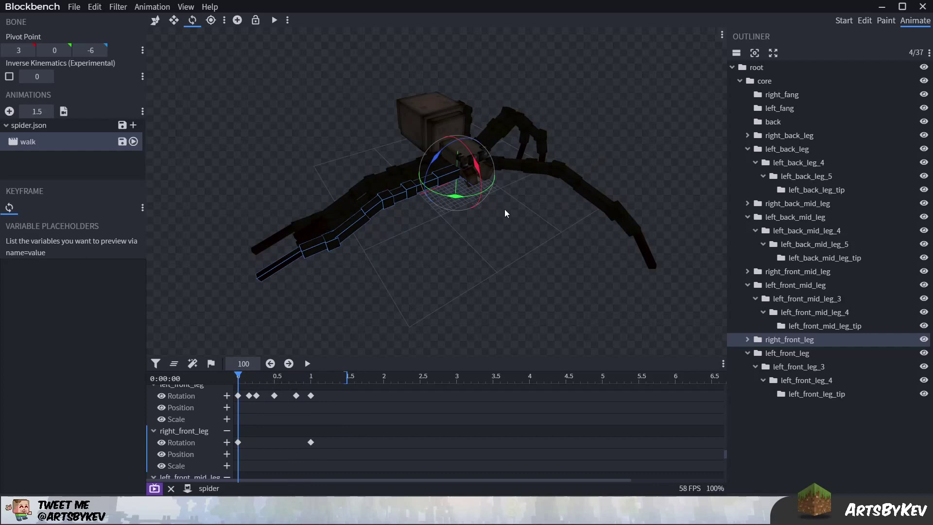
- Copy every bone's 0 s keyframes to 1 s so the walk cycle ends in its starting pose
left_click(513, 164)
left_click_drag(235, 455, 264, 428)
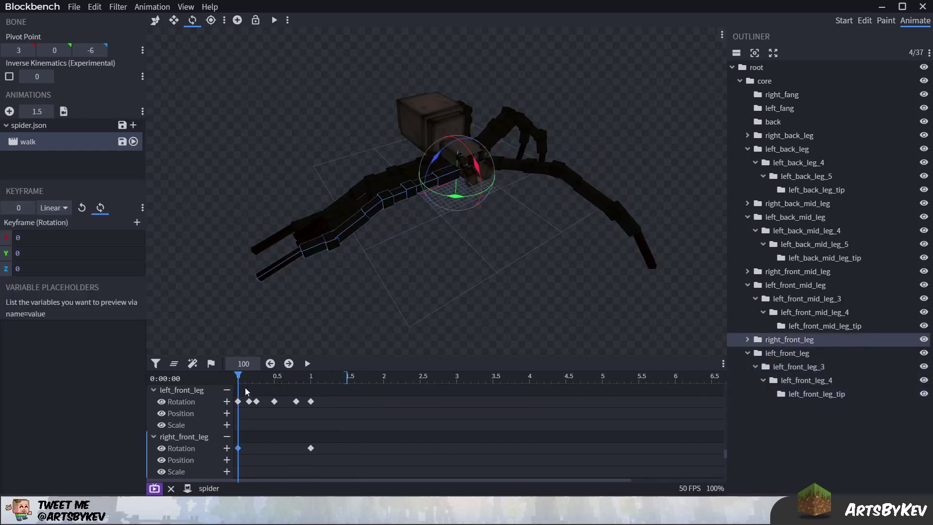
left_click_drag(244, 393, 231, 469)
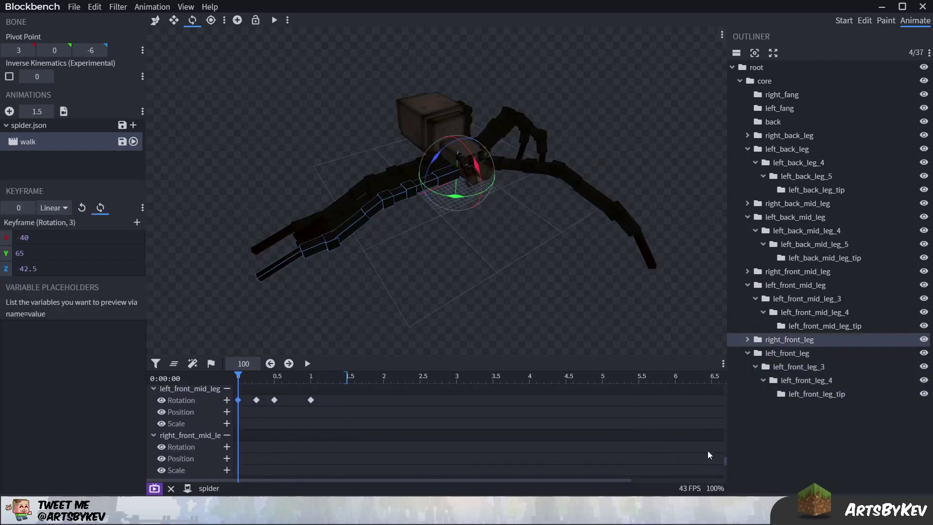
scroll(724, 460, "down", 3)
left_click(238, 462)
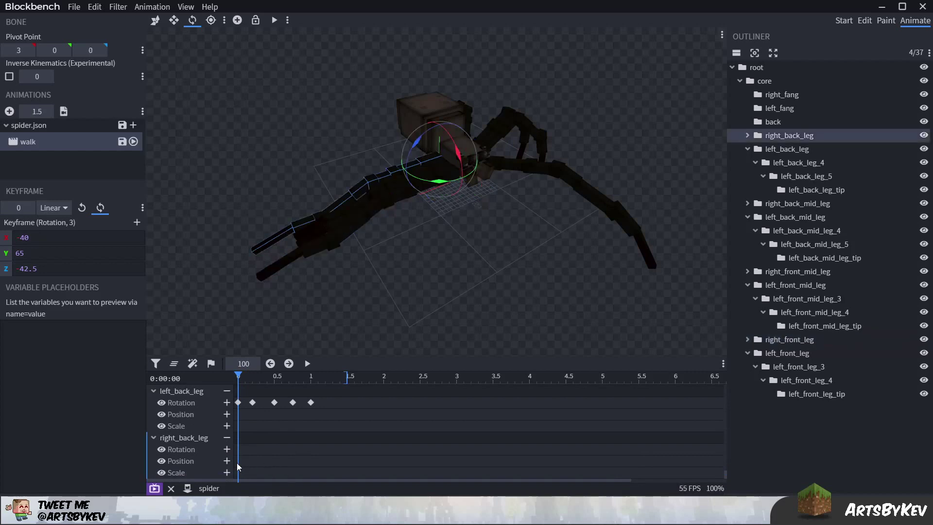
left_click_drag(244, 468, 222, 234)
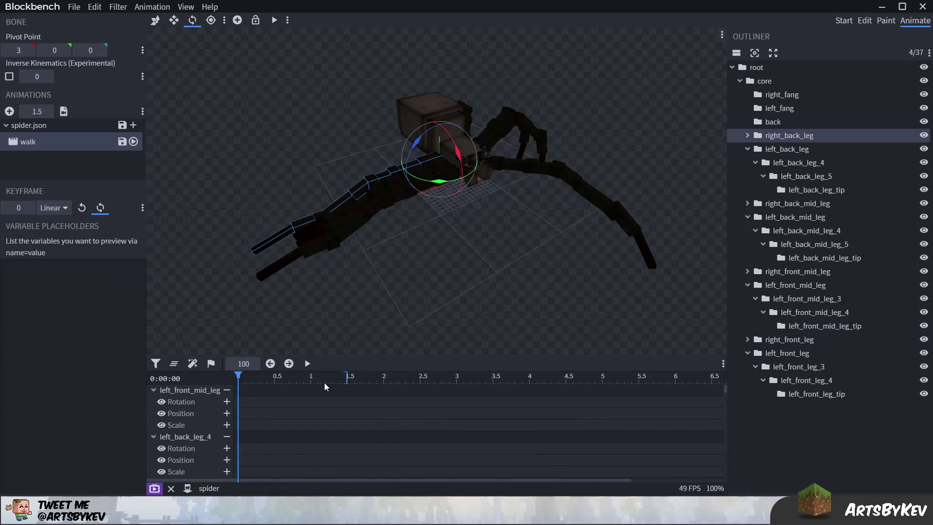
left_click(311, 376)
- Shorten the walk animation to 1 s and set it to loop
left_click_drag(343, 377, 311, 377)
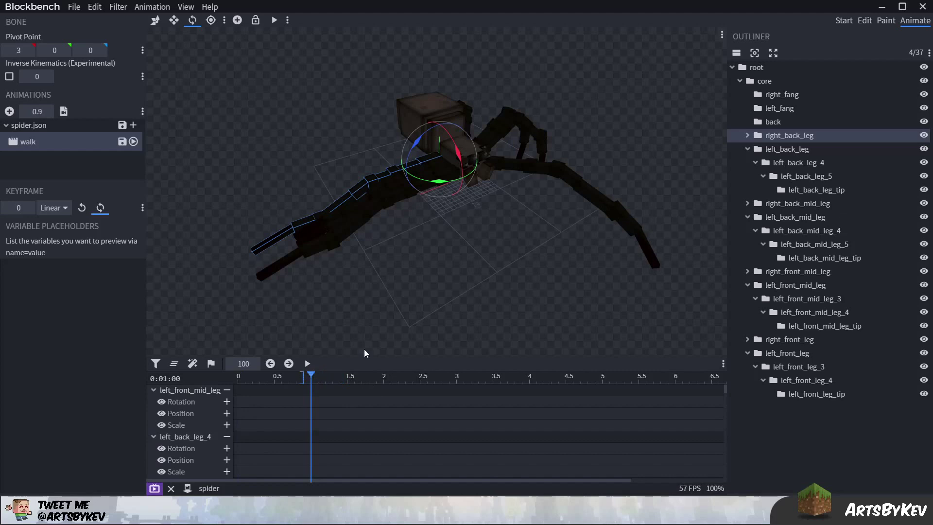
key("space")
left_click_drag(433, 329, 351, 281)
right_click(42, 142)
mouse_move(81, 162)
left_click(192, 181)
- Play the looping walk animation with no bones selected and review the leg motion from several angles
key("space")
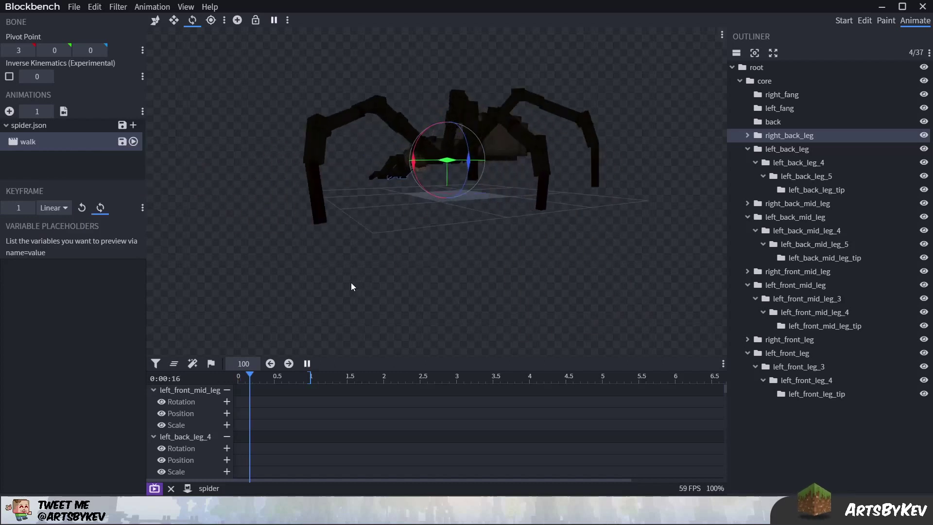
left_click_drag(398, 302, 411, 320)
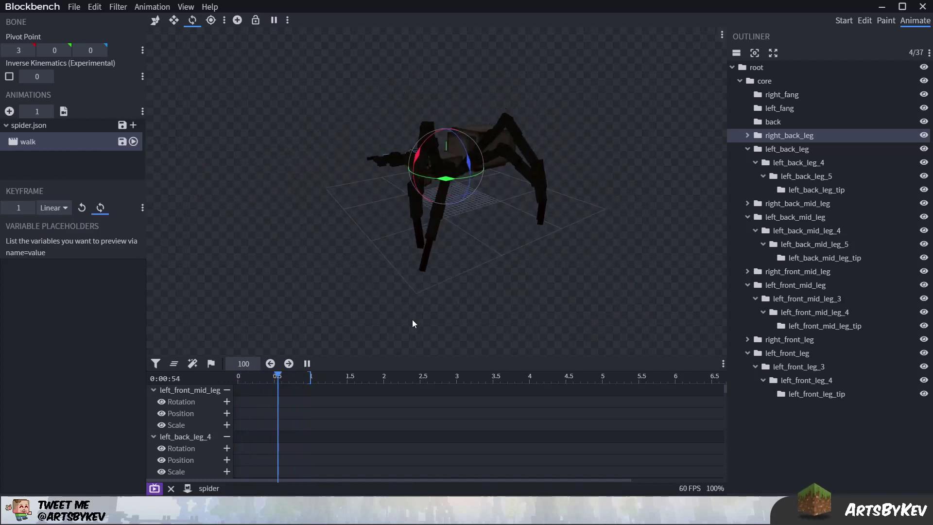
left_click(774, 451)
left_click_drag(520, 320, 465, 285)
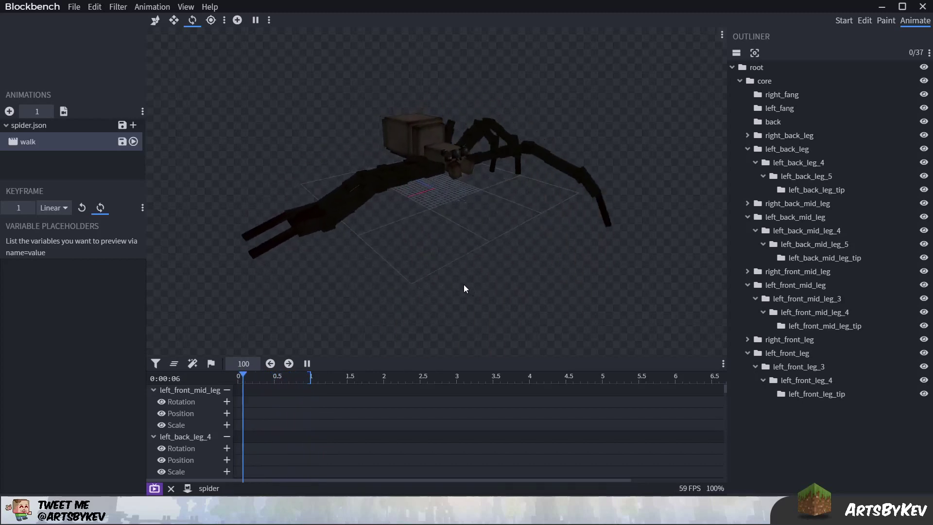
key("space")
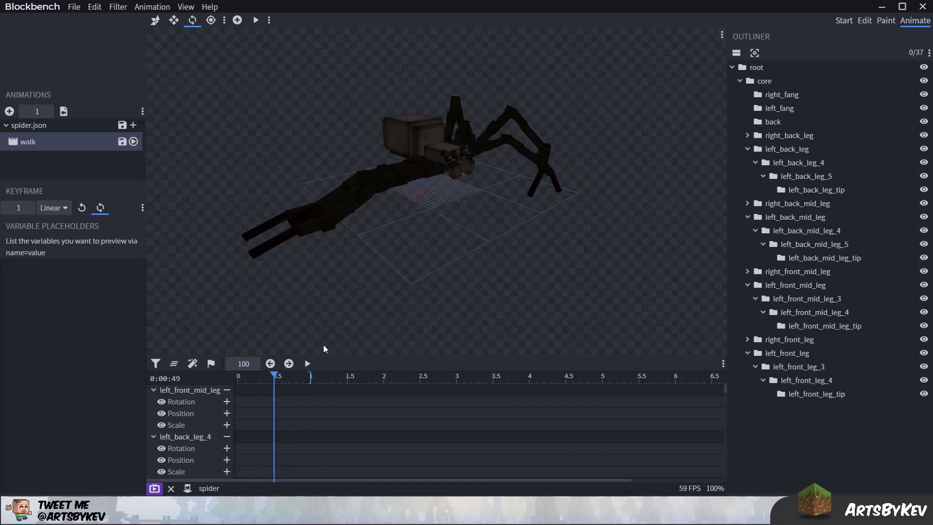
- Copy left_front_leg's six rotation keyframes and paste them onto right_front_leg starting at 0.5 s
left_click(437, 172)
scroll(322, 424, "up", 1)
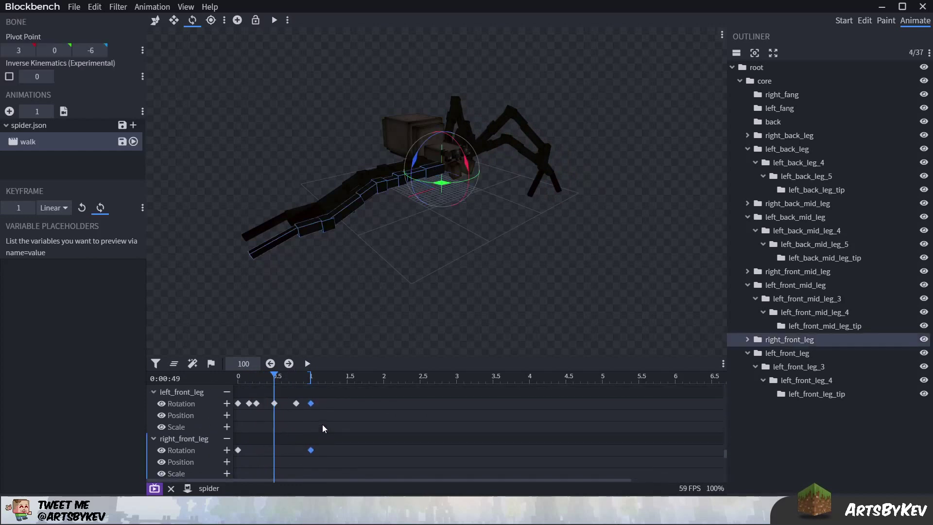
left_click(480, 149)
left_click_drag(505, 221, 488, 217)
left_click(472, 157)
left_click_drag(456, 286, 427, 301)
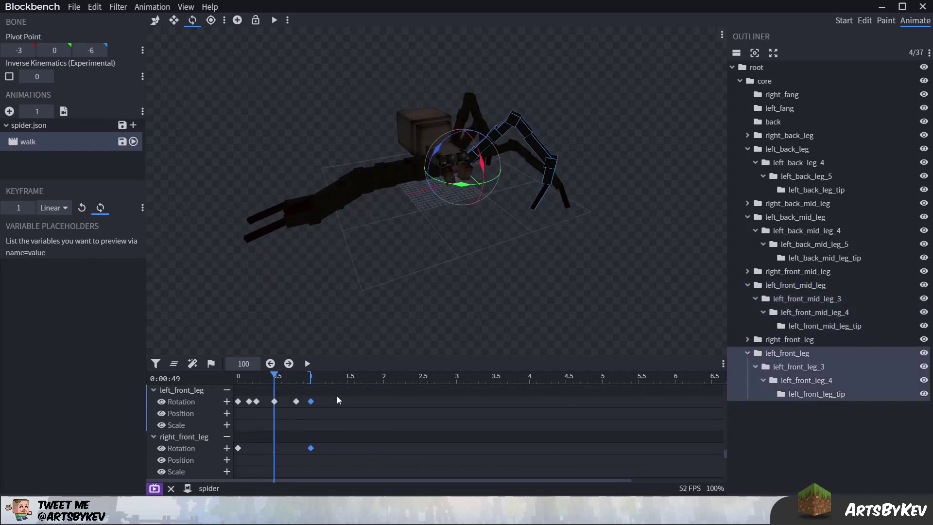
left_click_drag(334, 393, 236, 411)
left_click(413, 177)
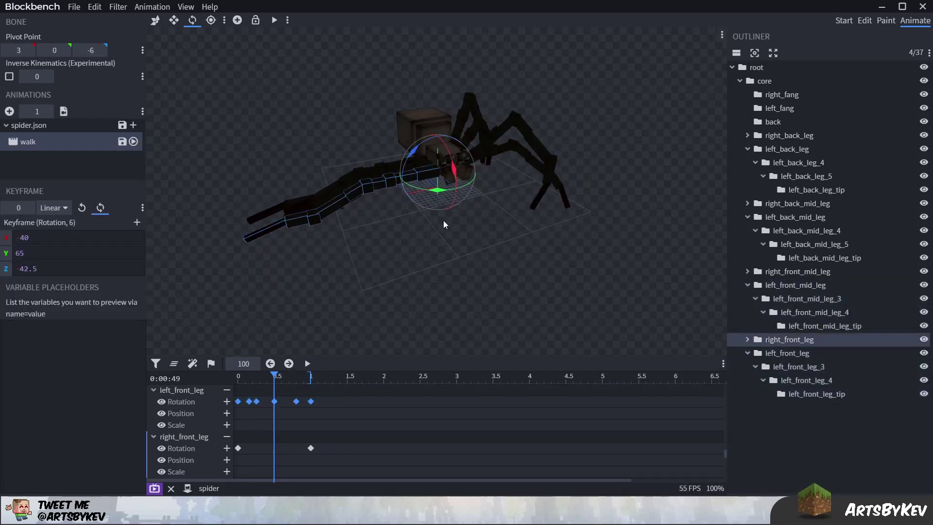
left_click(481, 145)
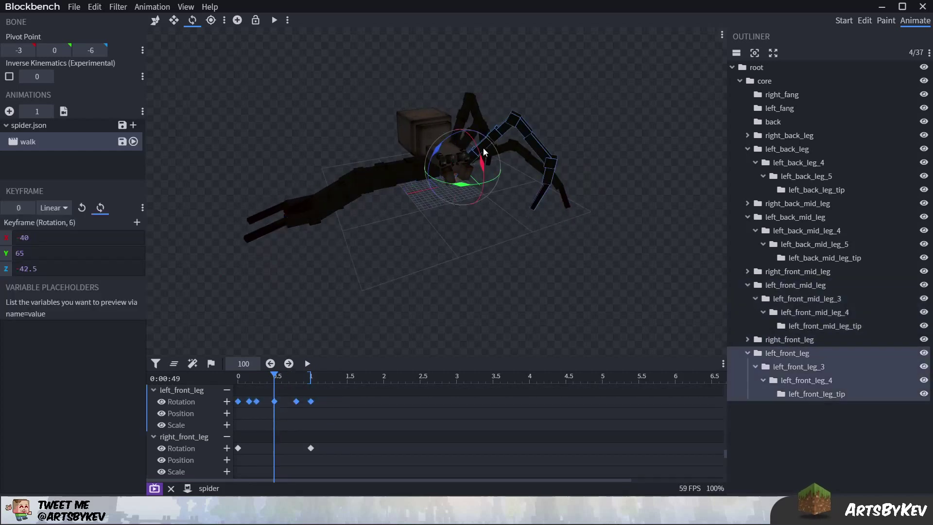
left_click(412, 177)
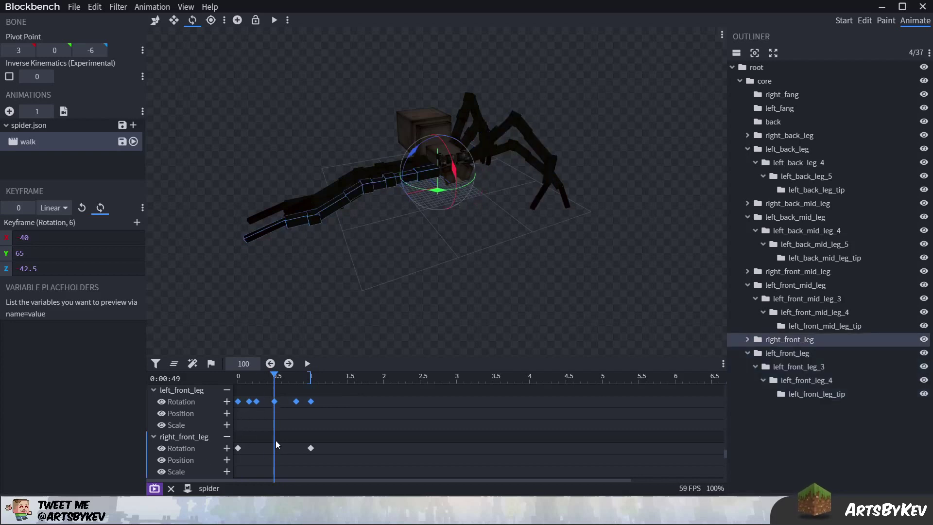
left_click(275, 377)
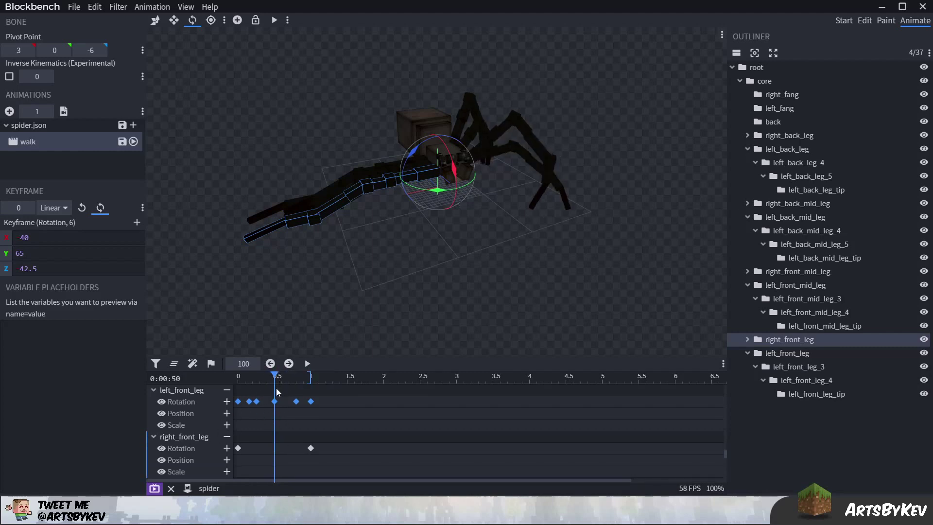
key("ctrl+v")
- Copy right_front_leg's rotation keyframes from 1 s onward to 0 s, and delete the keyframes beyond 1 s
left_click_drag(370, 437, 309, 455)
left_click_drag(246, 379, 223, 377)
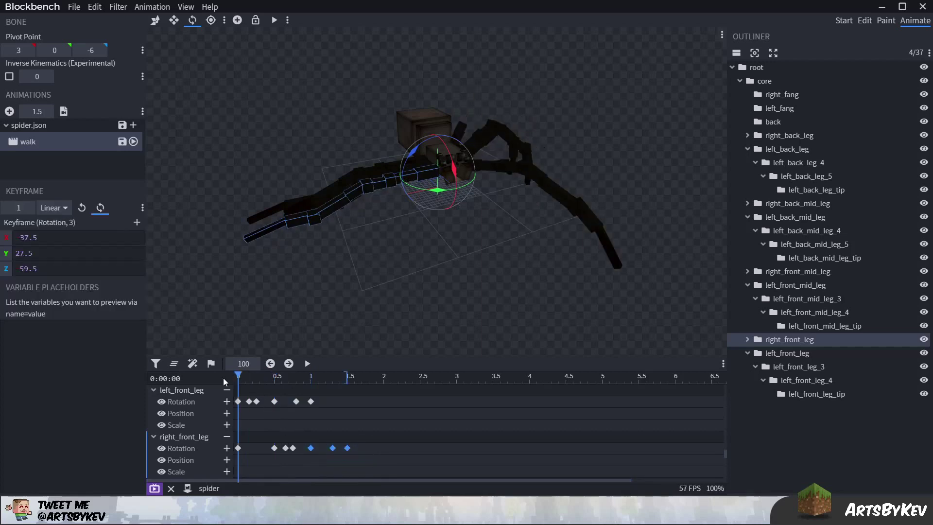
key("ctrl+v")
left_click_drag(369, 436, 322, 452)
key("Delete")
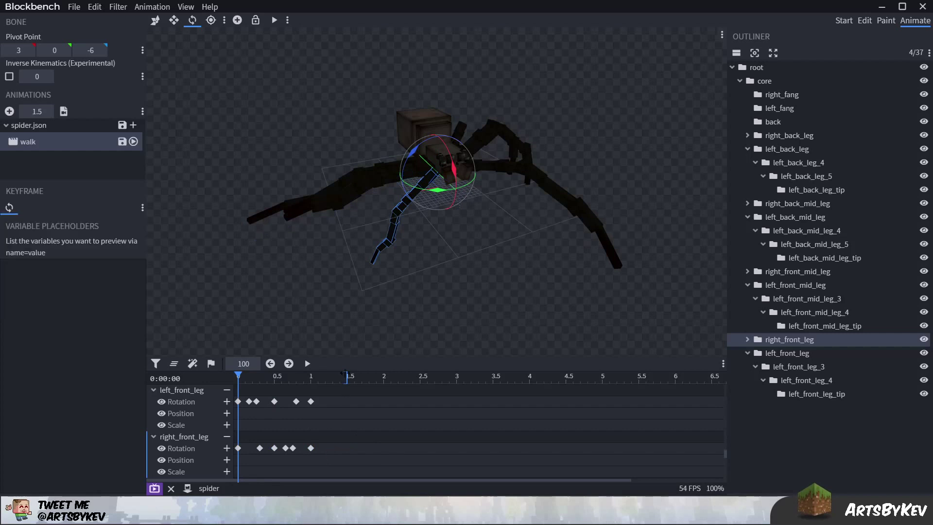
- Mirror right_front_leg's rotation keyframe at 0 s by setting Y to -27.5 and Z to 59.5
left_click(238, 448)
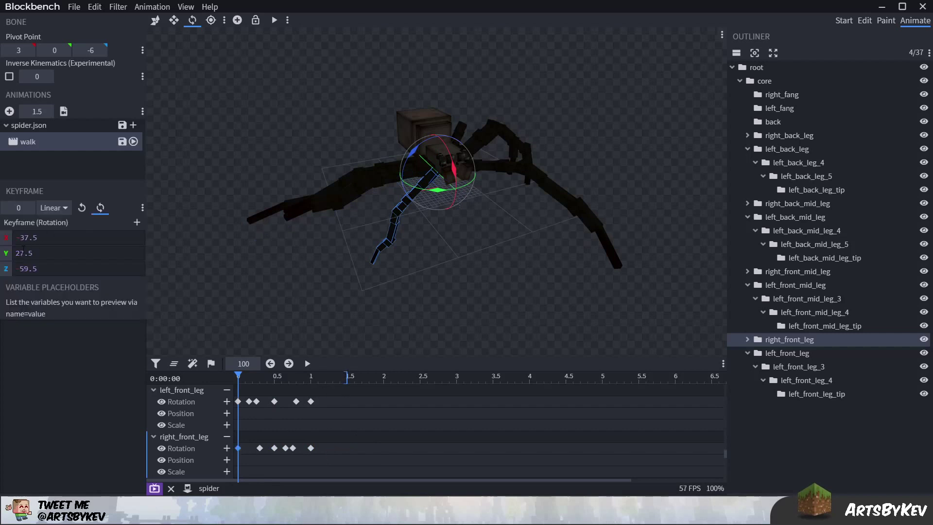
type("-")
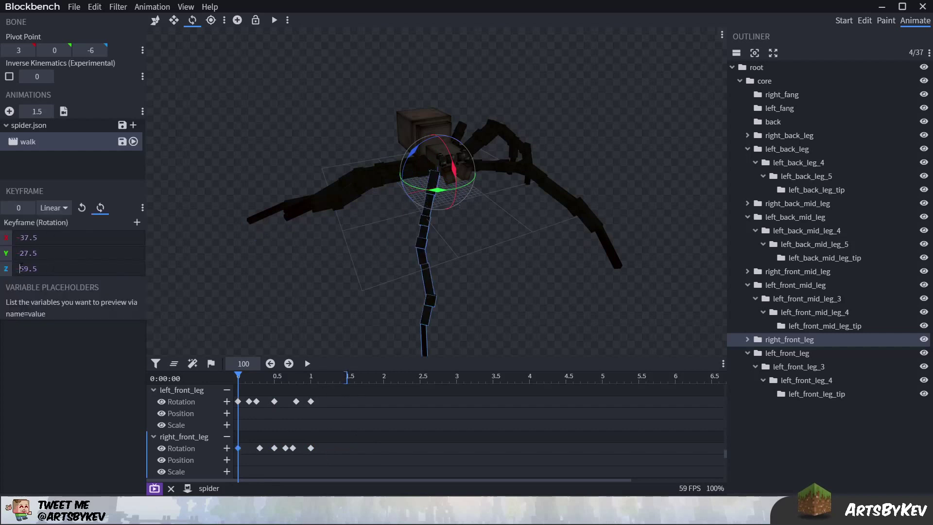
key("BackSpace")
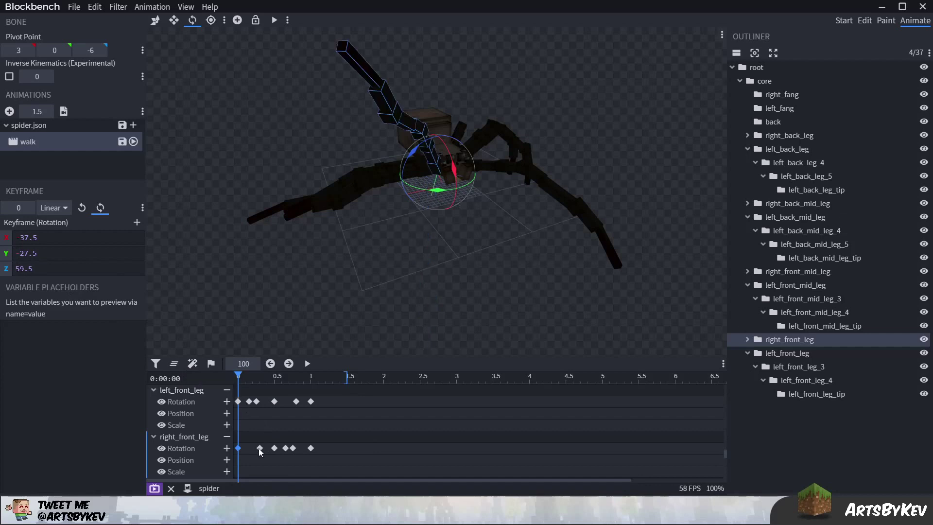
- Invert the Y and Z rotation signs of right_front_leg's second keyframe and its keyframe at 0.5 s
left_click(260, 448)
type("-")
left_click(19, 268)
key("BackSpace")
left_click(274, 448)
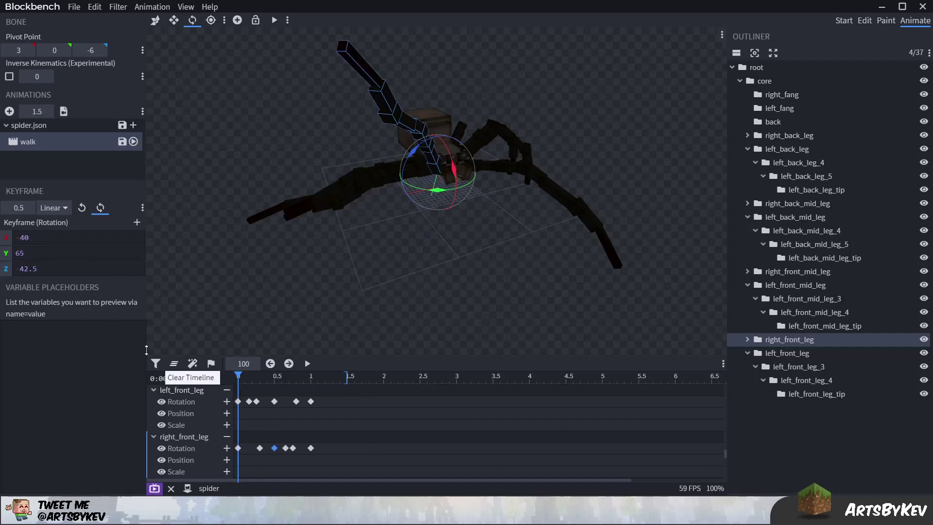
left_click(18, 267)
key("BackSpace")
left_click(15, 252)
type("-40")
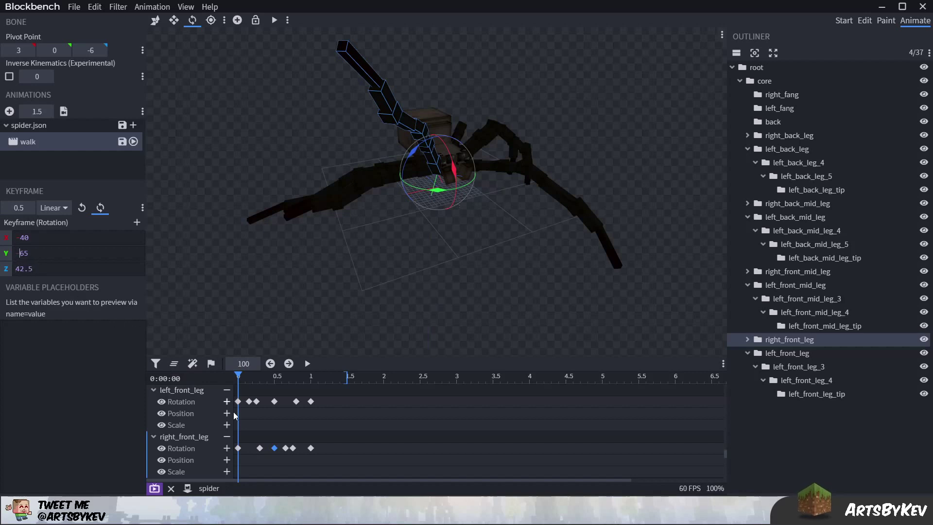
- Invert the Y and Z rotations of right_front_leg's last three keyframes, with Y -27.5 and Z 59.5 at 1 s
left_click(286, 448)
left_click(18, 268)
key("BackSpace")
left_click(19, 253)
left_click(293, 448)
type("-")
left_click(311, 447)
left_click(16, 252)
left_click(747, 418)
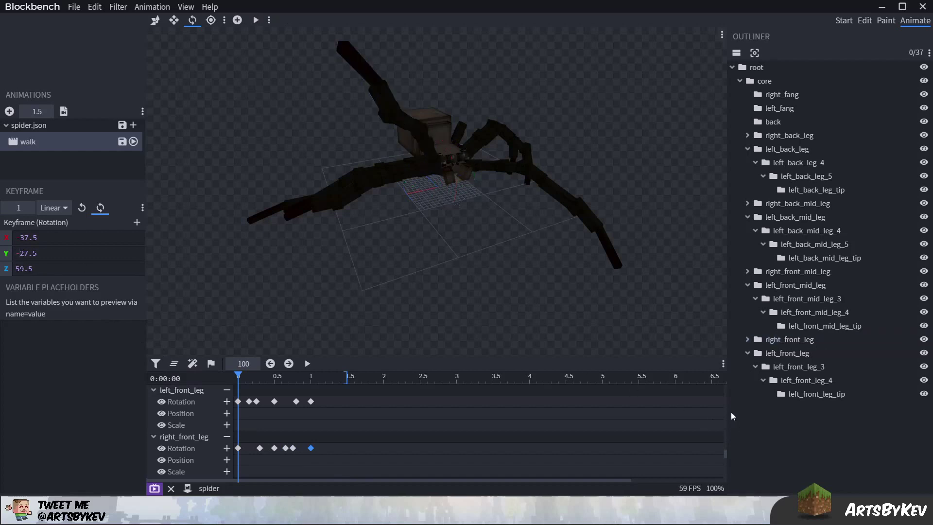
- Copy left_front_leg_4's six rotation keyframes and paste them onto right_front_leg_2 starting at 0.5 s
left_click(540, 185)
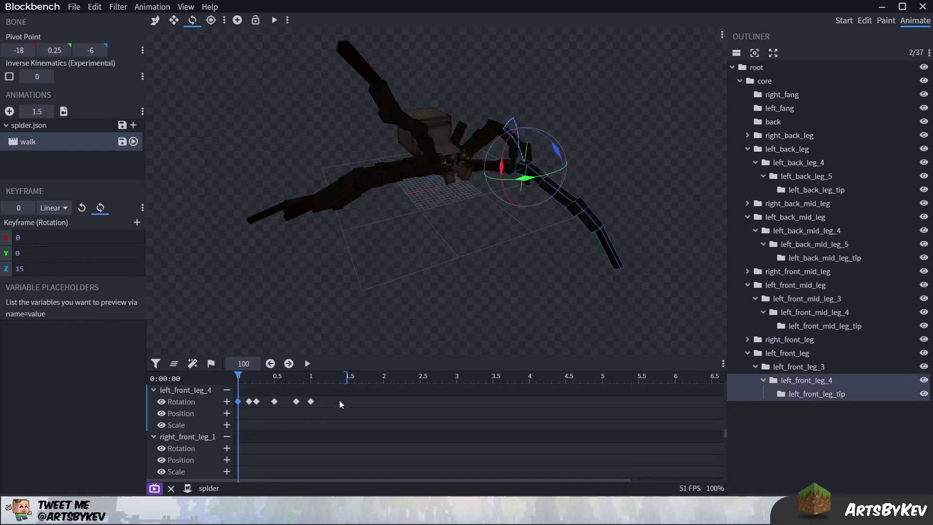
left_click_drag(336, 398, 234, 415)
left_click(408, 130)
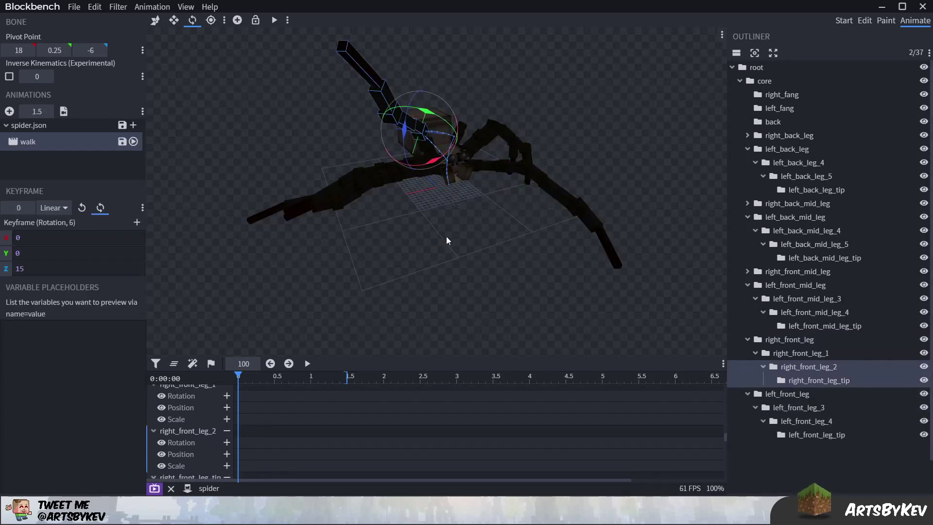
mouse_move(459, 280)
left_mouse_down()
mouse_move(426, 266)
mouse_move(444, 275)
left_mouse_up()
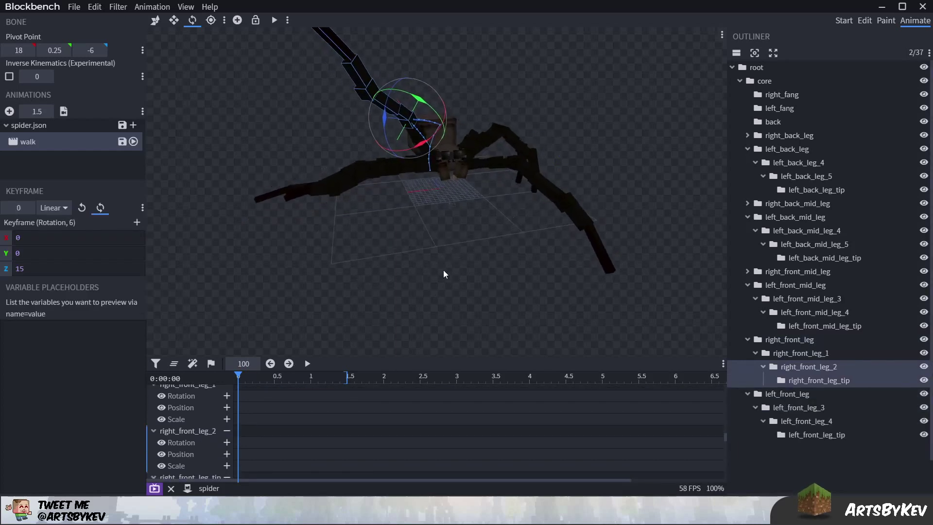
left_click(273, 378)
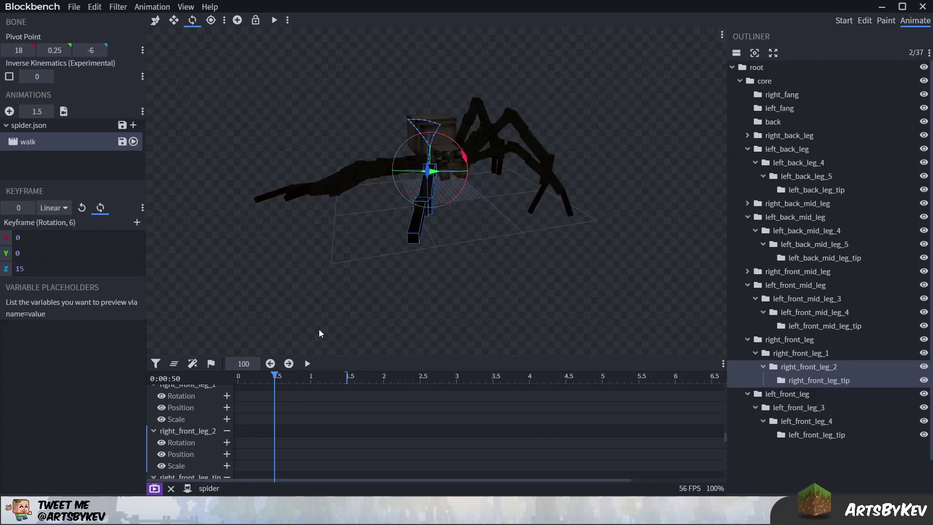
key("ctrl+v")
- Copy right_front_leg_2's rotation keyframes from 1 s onward to 0 s, and delete the keyframes beyond 1 s
left_click(229, 380)
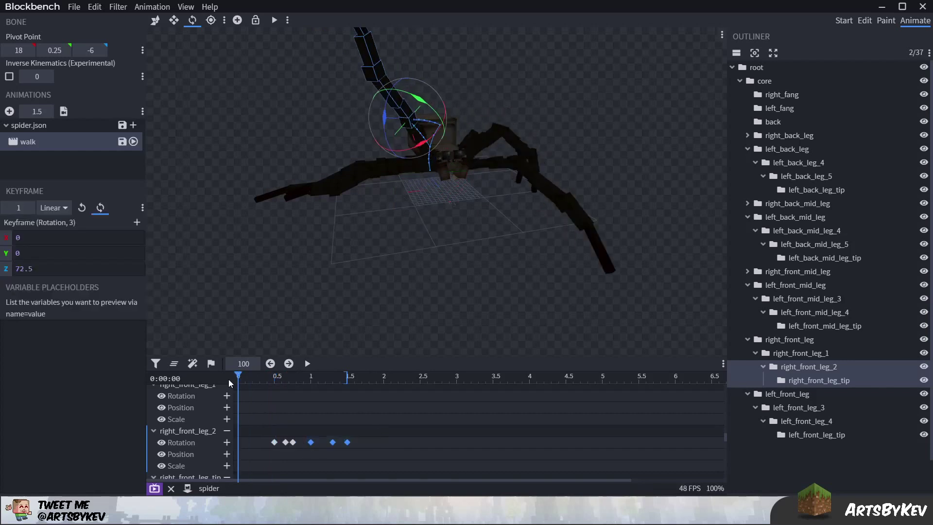
key("ctrl+v")
left_click_drag(386, 432, 314, 456)
key("Delete")
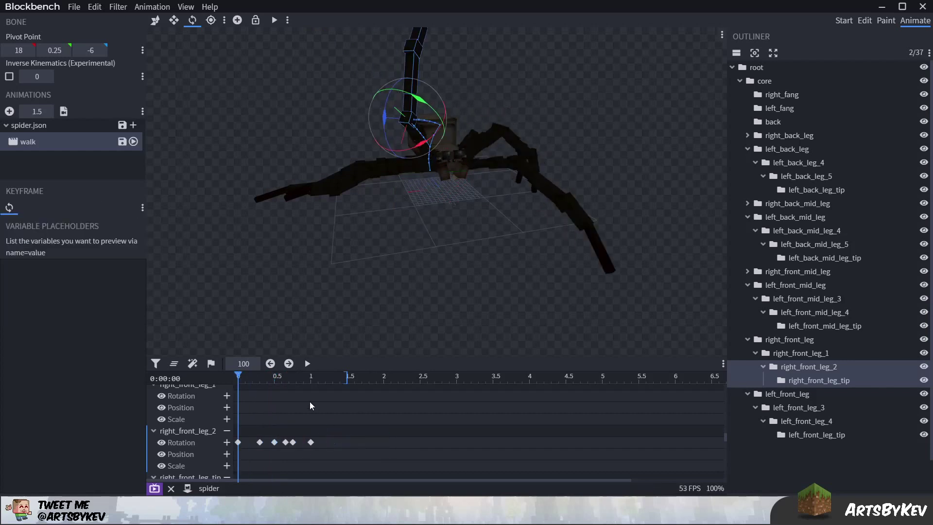
- Check right_front_leg_2's pasted keyframe values and play the walk animation to examine the leg's bend
left_click(238, 442)
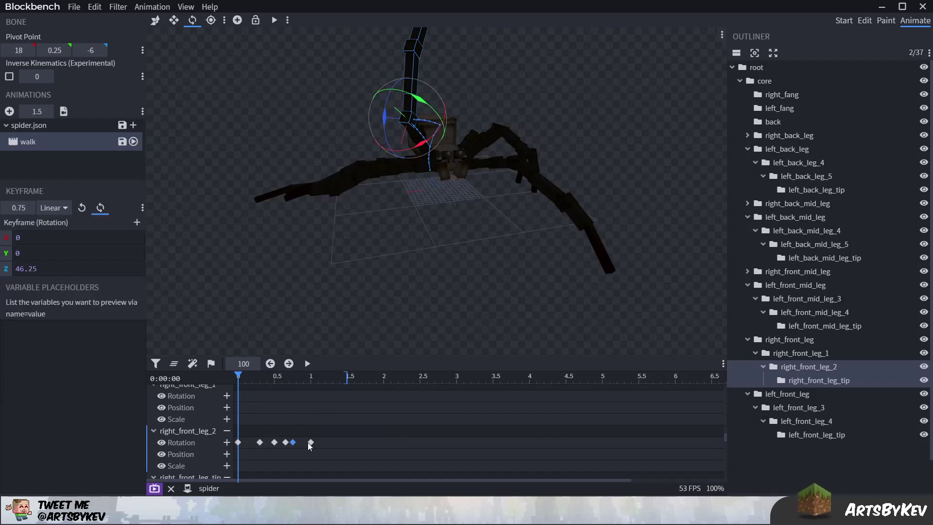
left_click_drag(464, 289, 416, 287)
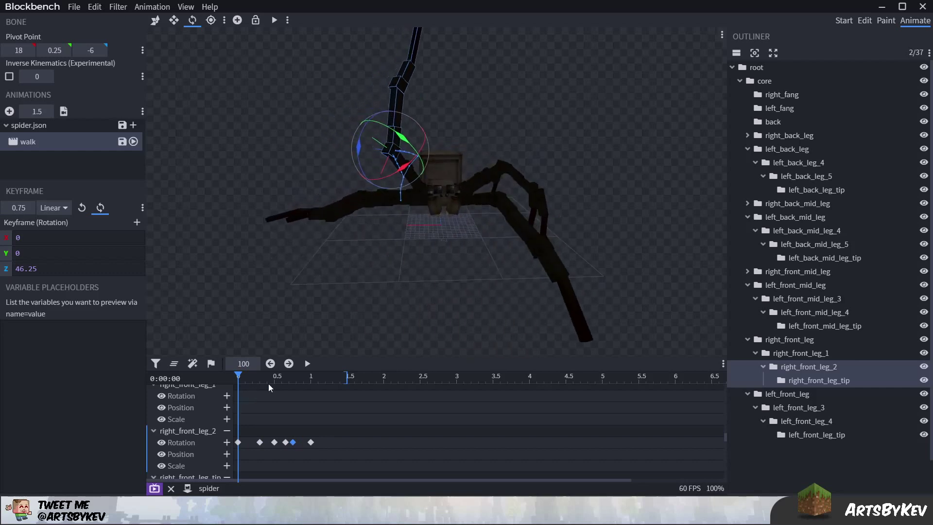
key("space")
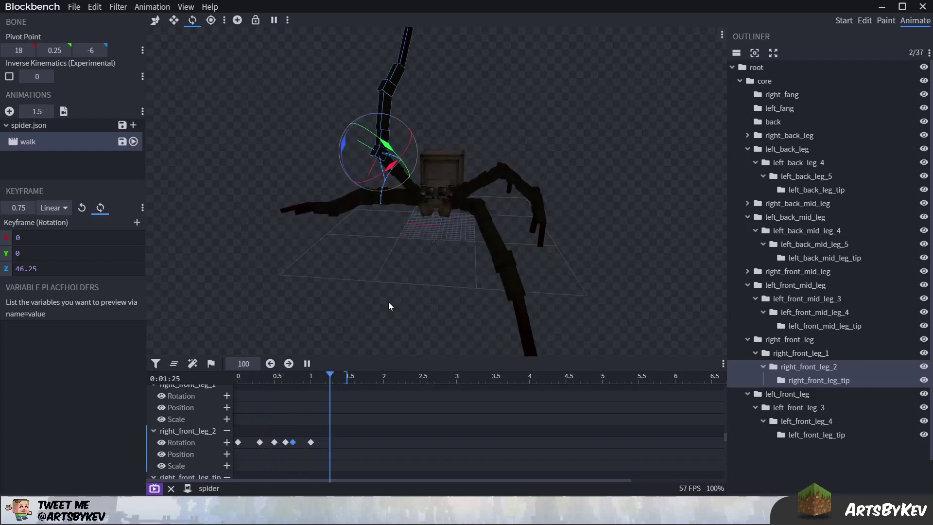
key("space")
left_click_drag(388, 302, 411, 301)
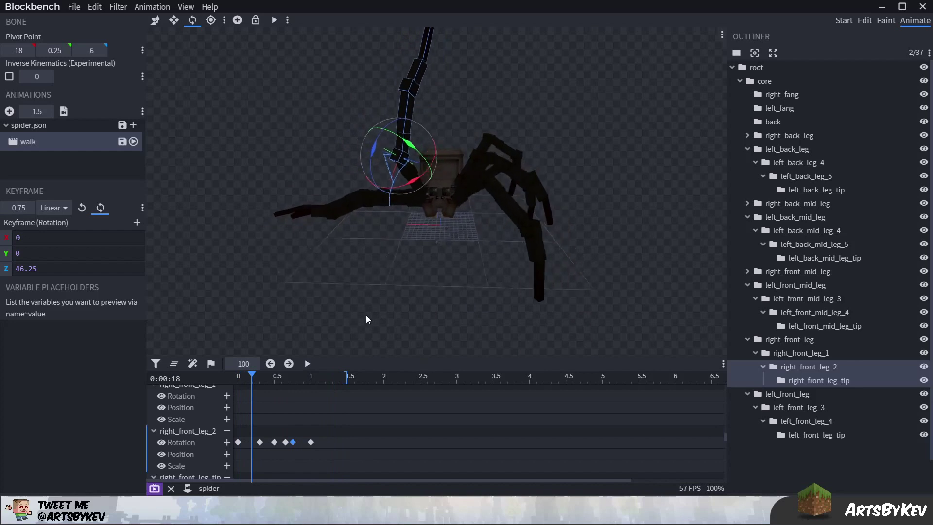
- Invert the Z rotation of right_front_leg_2's keyframes, using -72.5 at 0 s and 1 s, and preview the motion
left_click(524, 204)
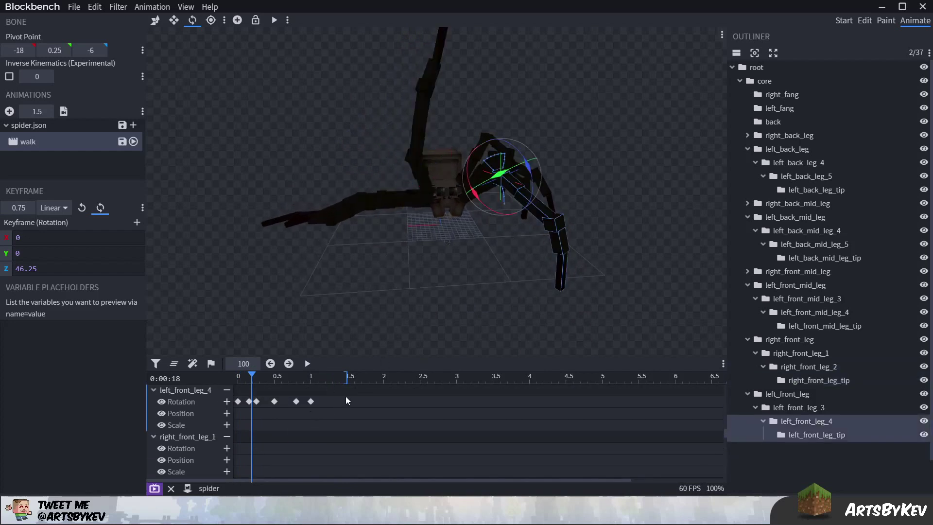
left_click(418, 144)
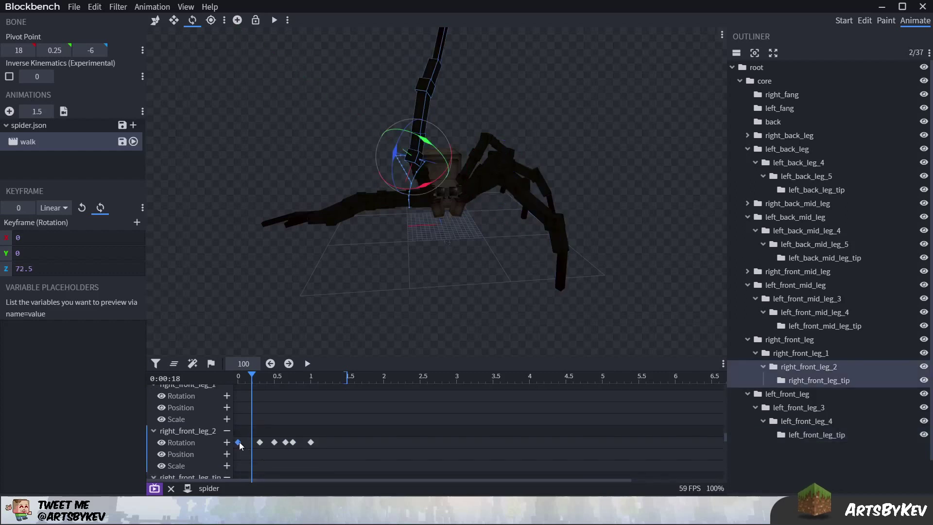
left_click_drag(247, 383, 230, 382)
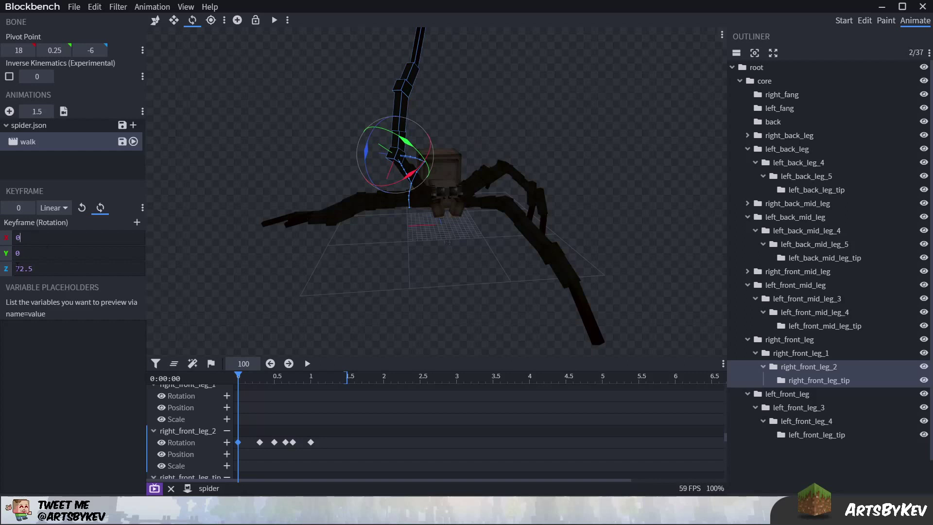
left_click(88, 293)
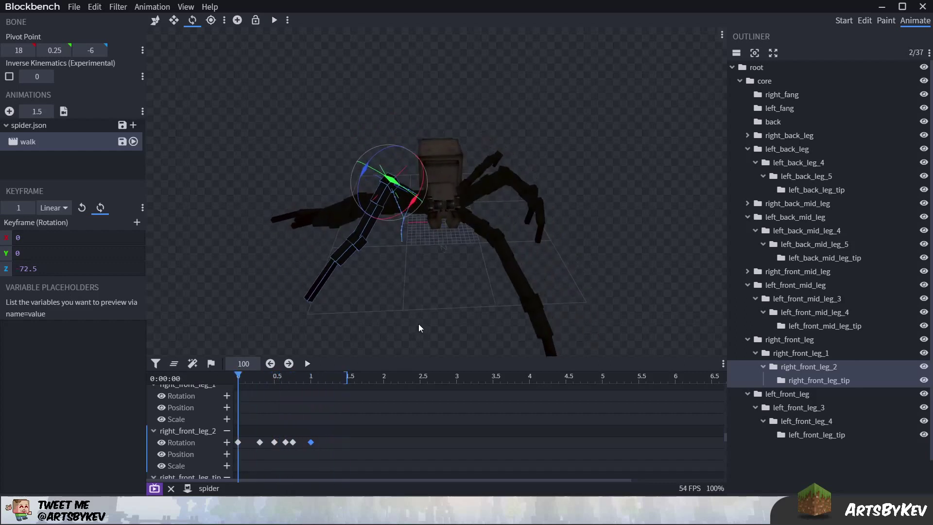
key("space")
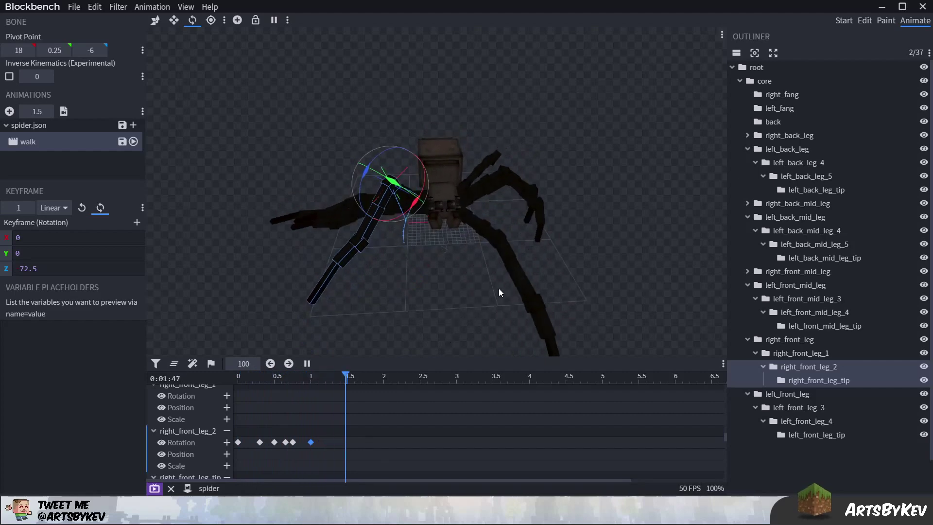
key("space")
- Paste left_front_leg_tip's six rotation keyframes onto right_front_leg_tip starting at 0.5 s and invert their Z rotation
left_click(537, 316)
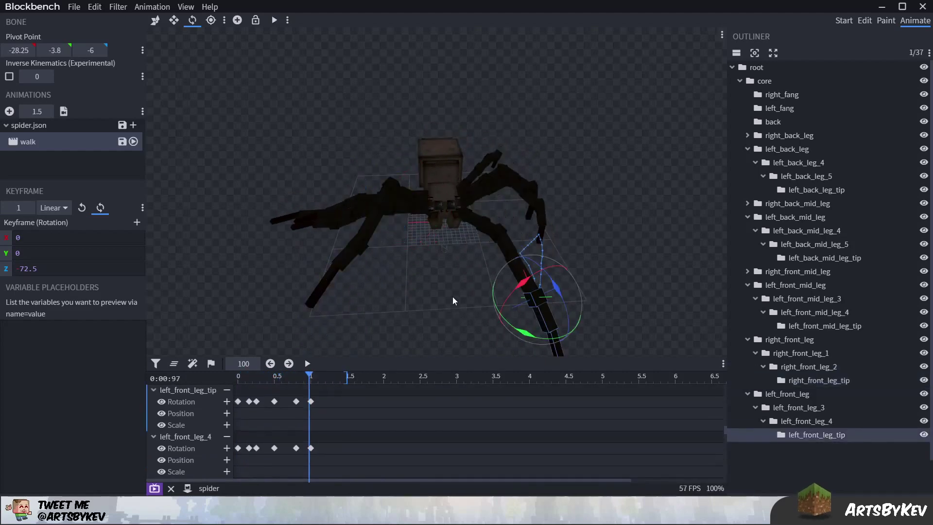
left_click_drag(453, 301, 458, 280)
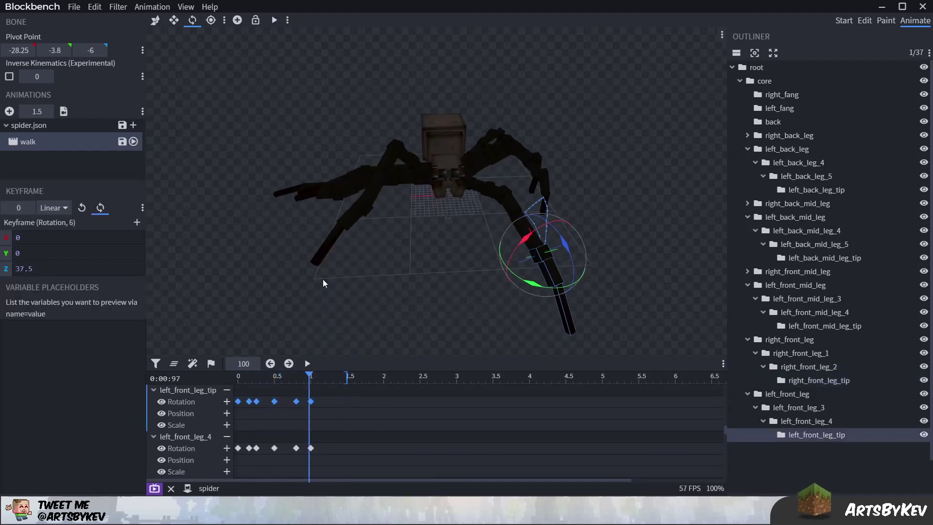
left_click(358, 220)
left_click(275, 380)
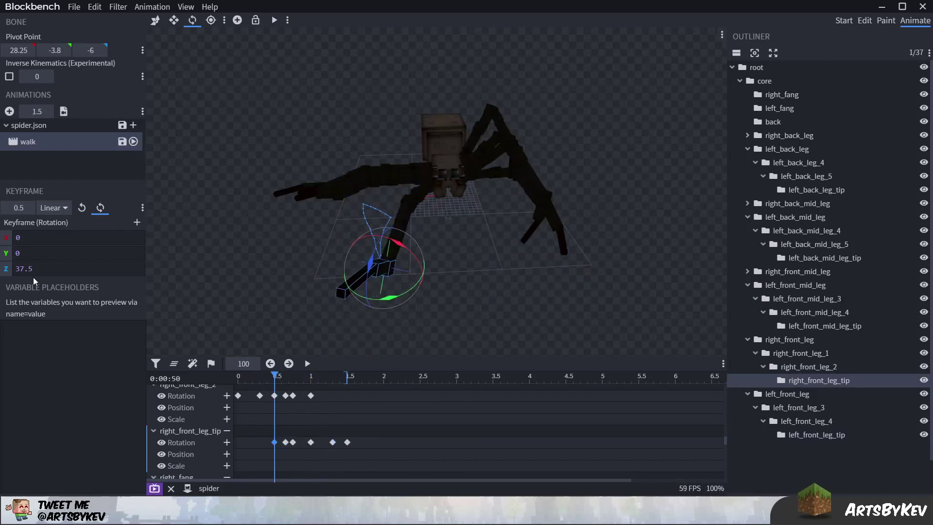
key("BackSpace")
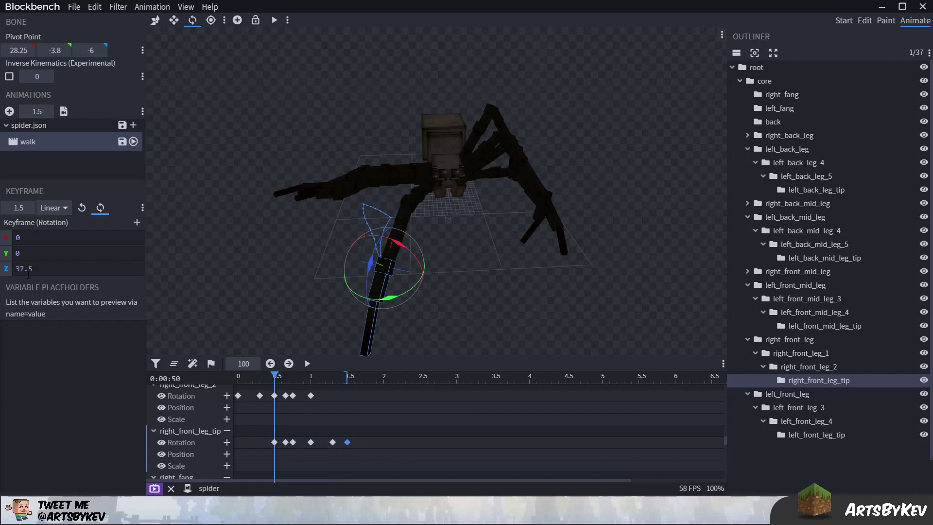
- Copy right_front_leg_tip's keyframes from 1 s onward to 0 s, delete those beyond 1 s, and shorten the animation to 1 s
left_click_drag(363, 429, 305, 453)
left_click_drag(251, 382, 228, 384)
key("Delete")
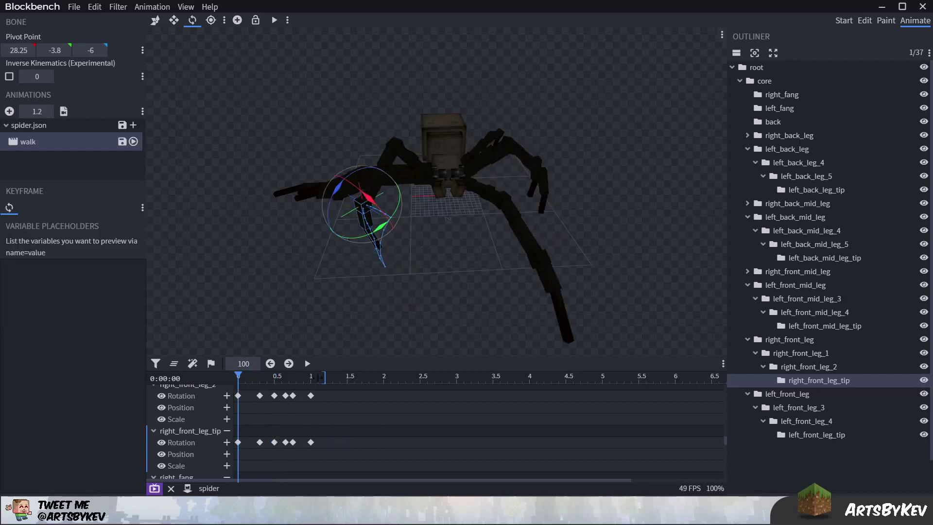
left_click_drag(319, 377, 310, 377)
- Play the looping walk with no bones selected, review both front legs from above, and return the playhead to 0 s
key("space")
left_click(763, 465)
left_click_drag(598, 317, 581, 331)
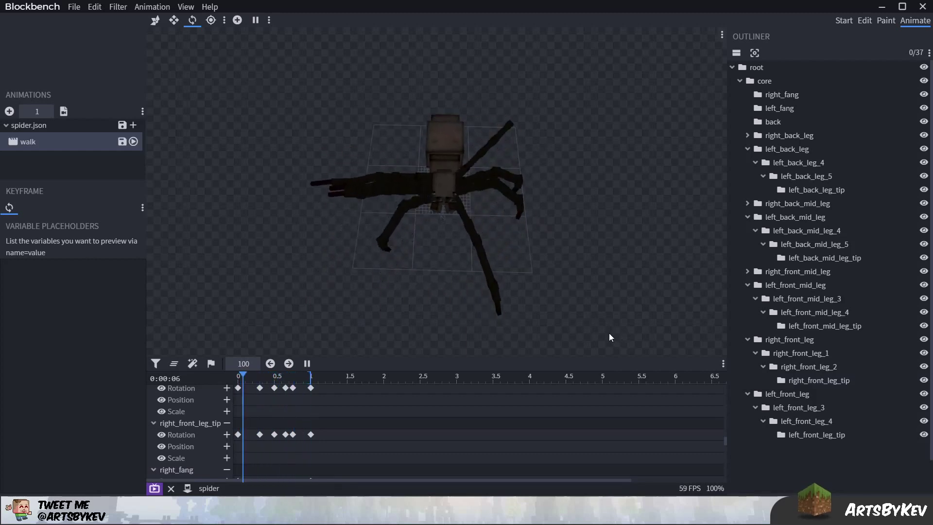
key("space")
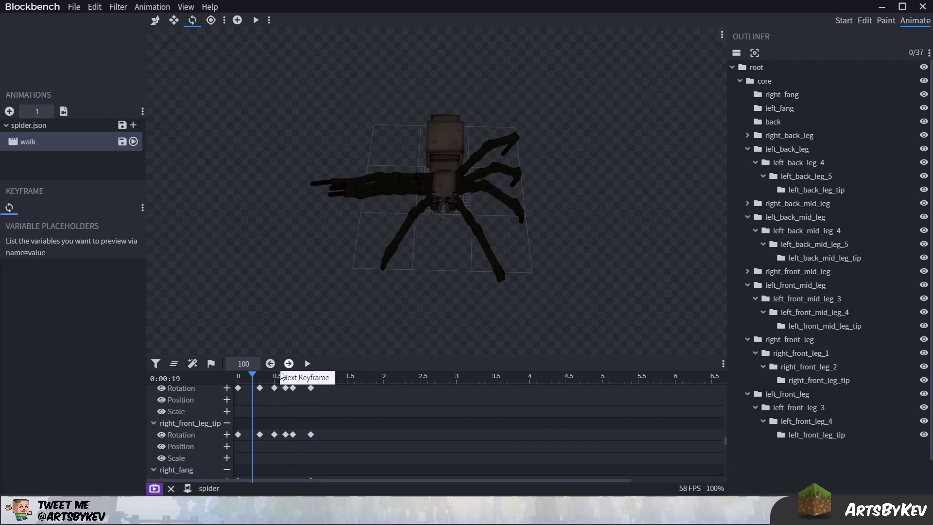
left_click(236, 375)
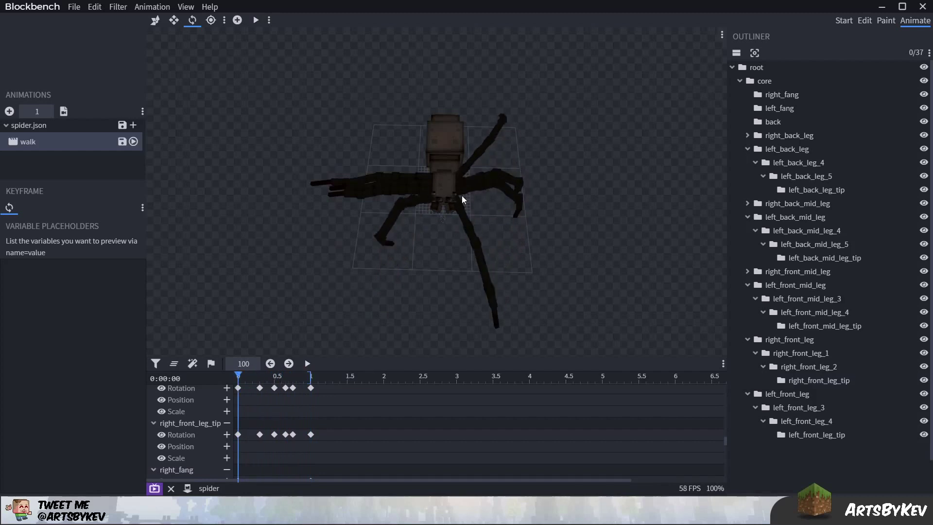
- Scrub the walk animation from 0 s past its 1 s end and play the loop to examine the front legs' motion
left_click_drag(238, 376, 329, 377)
key("space")
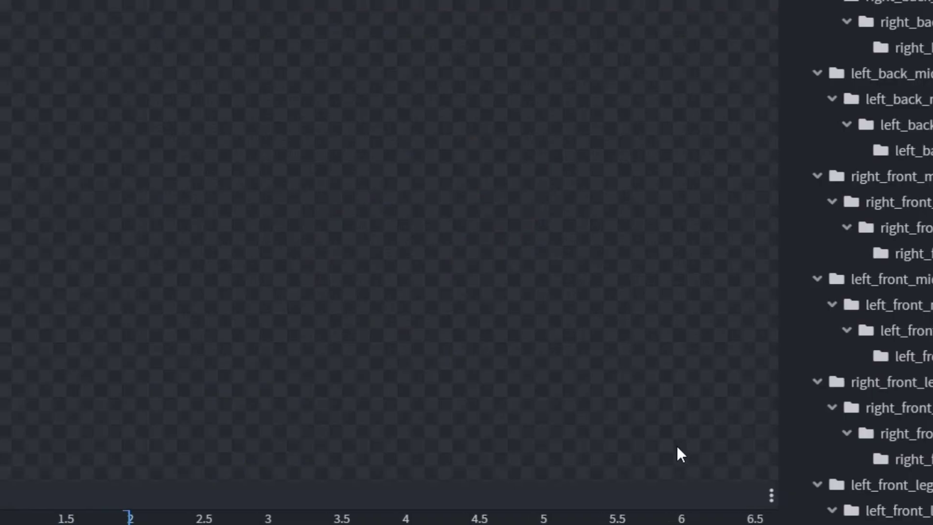
right_click_drag(677, 444, 140, 391)
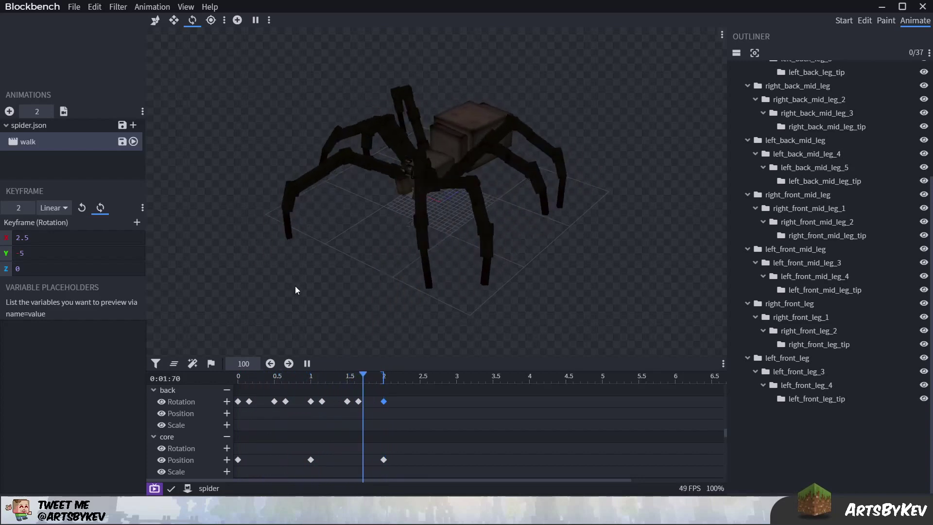
- Examine the playing eight-legged walk loop from the side, front and above, and return the stopped playhead to 0 s
left_click_drag(298, 307, 467, 311)
left_click_drag(442, 169, 445, 244)
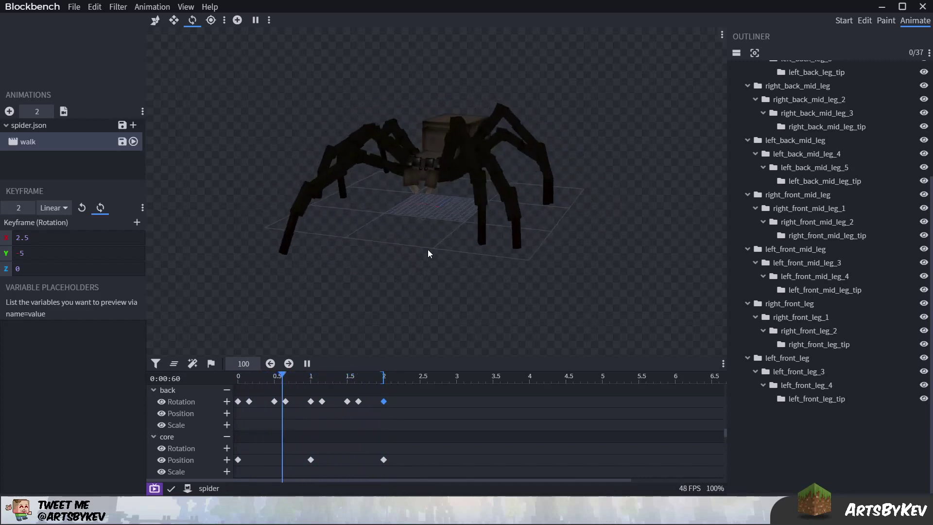
left_click_drag(400, 269, 467, 178)
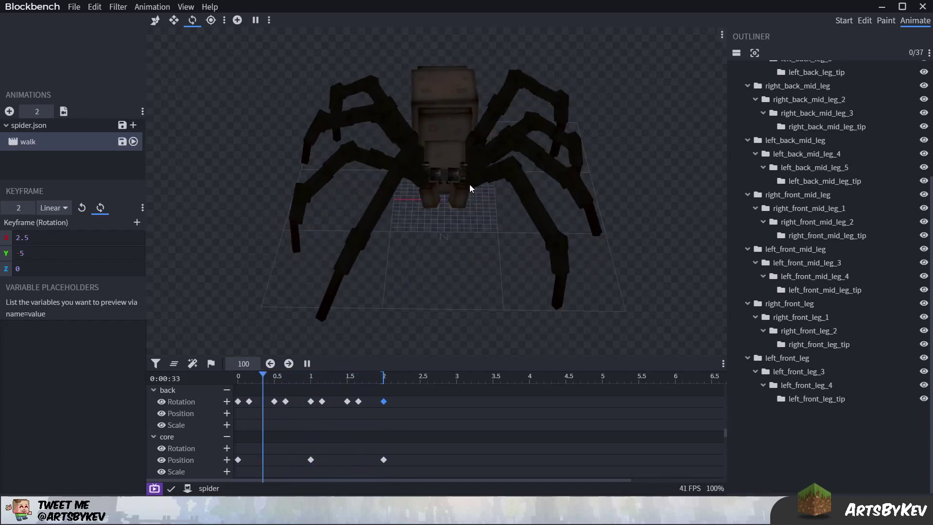
scroll(461, 288, "down", 1)
left_click_drag(461, 288, 447, 336)
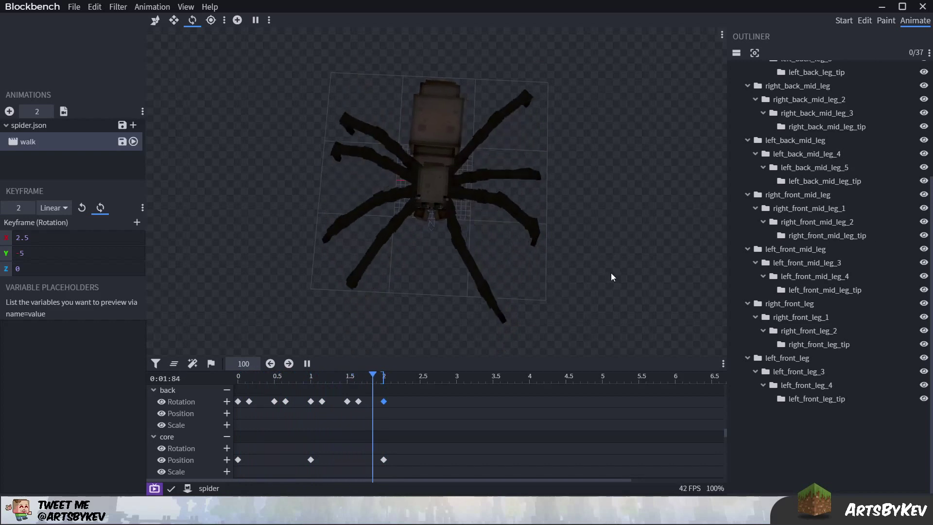
mouse_move(596, 270)
left_mouse_down()
mouse_move(596, 283)
mouse_move(600, 275)
left_mouse_up()
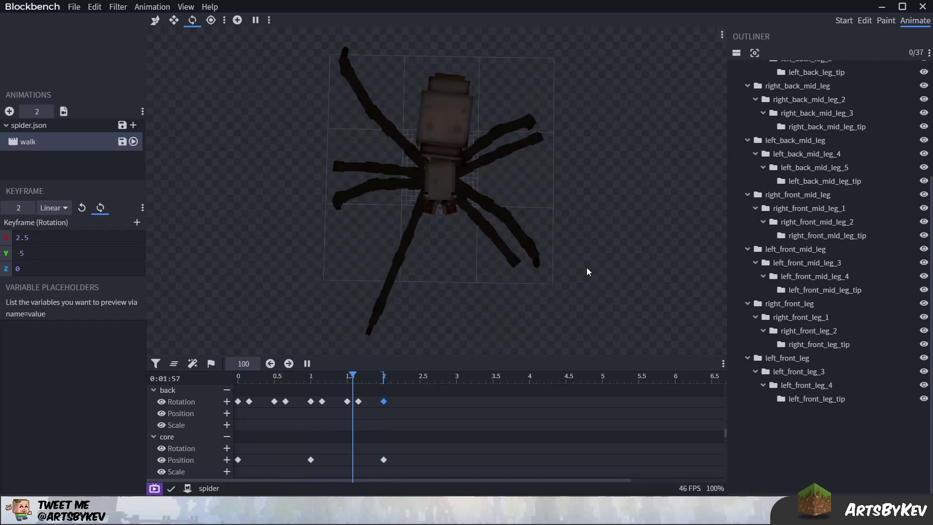
left_click(307, 363)
left_click_drag(246, 378, 220, 377)
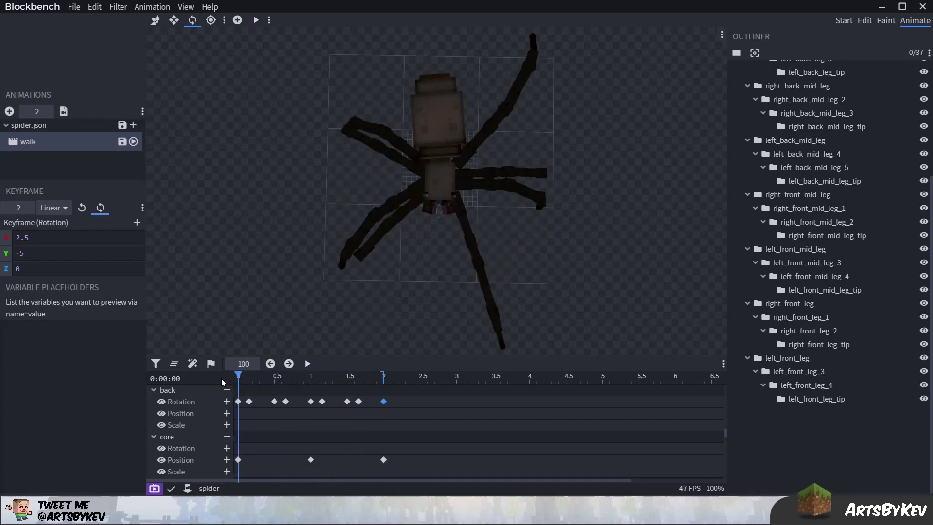
- Hide right_front_mid_leg, right_back_leg, left_back_mid_leg and left_front_leg, and play the walk with only the other four legs
left_click(923, 194)
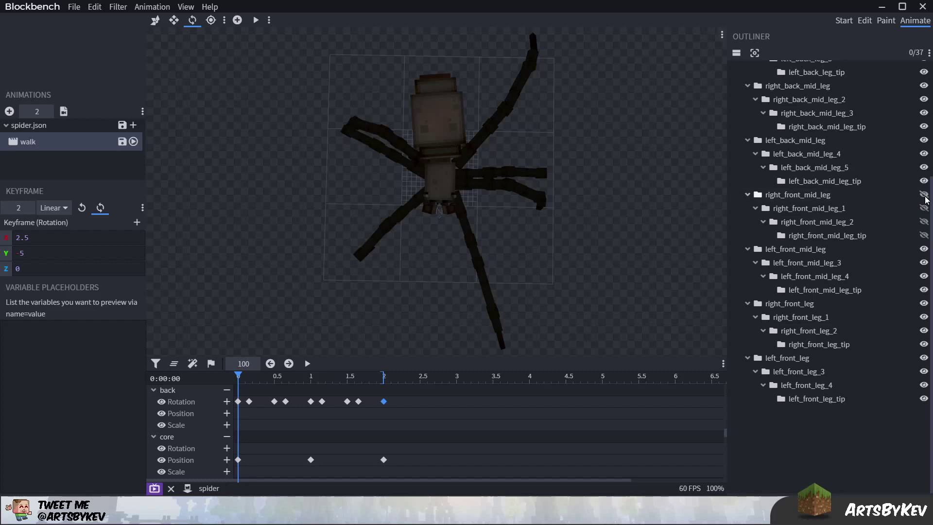
scroll(894, 219, "up", 5)
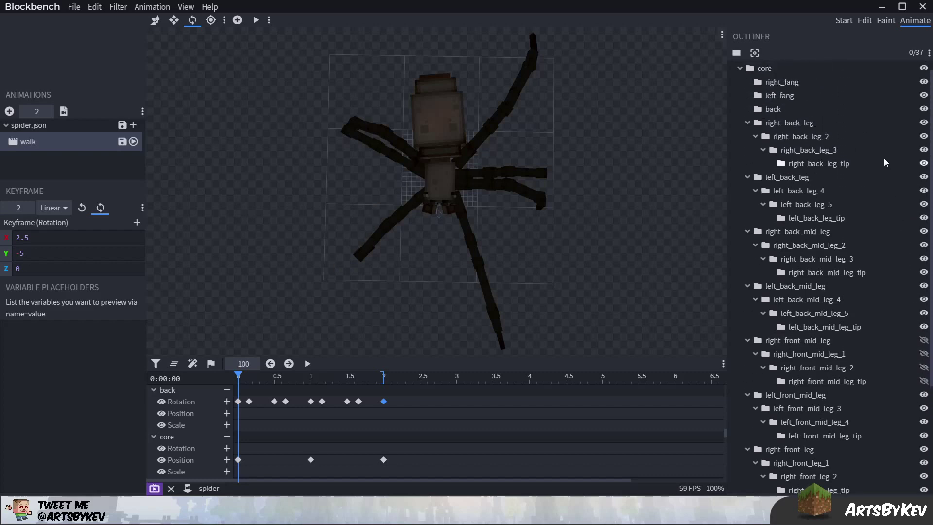
left_click(922, 123)
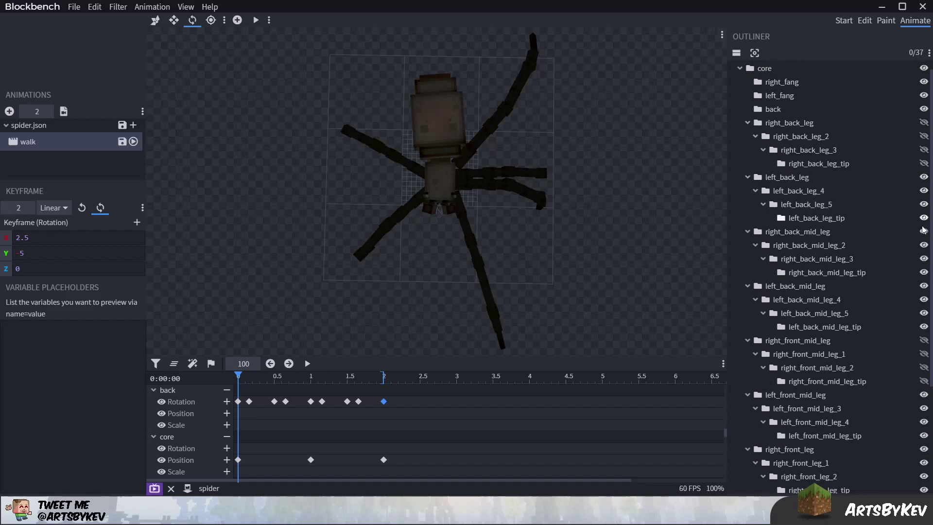
left_click(924, 286)
scroll(883, 327, "down", 1)
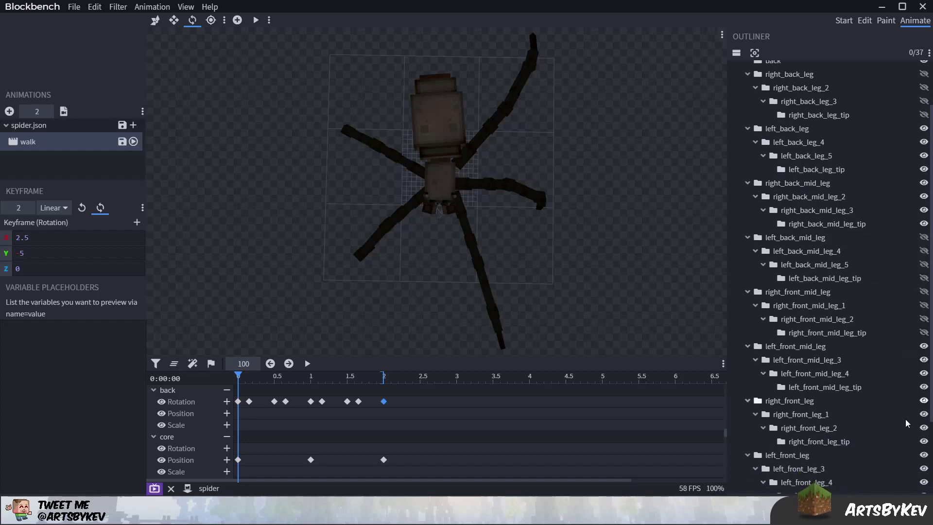
left_click(923, 454)
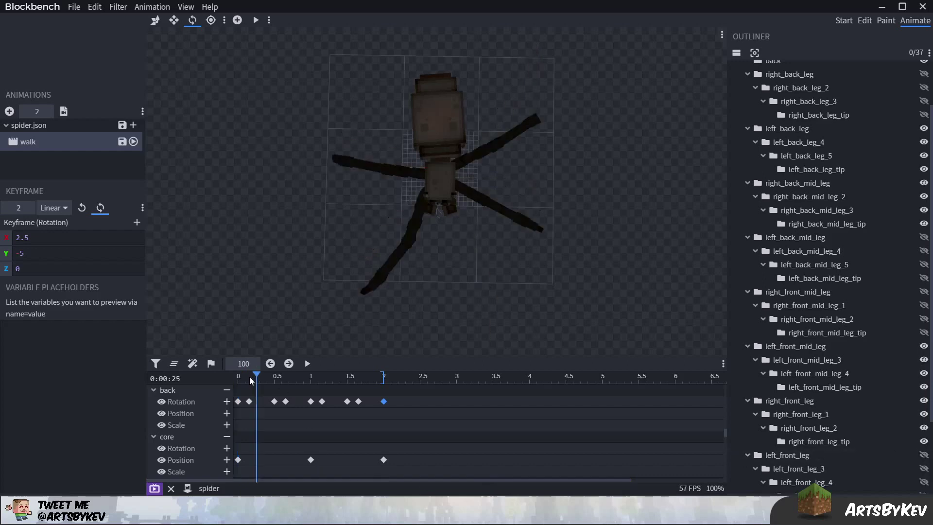
key("space")
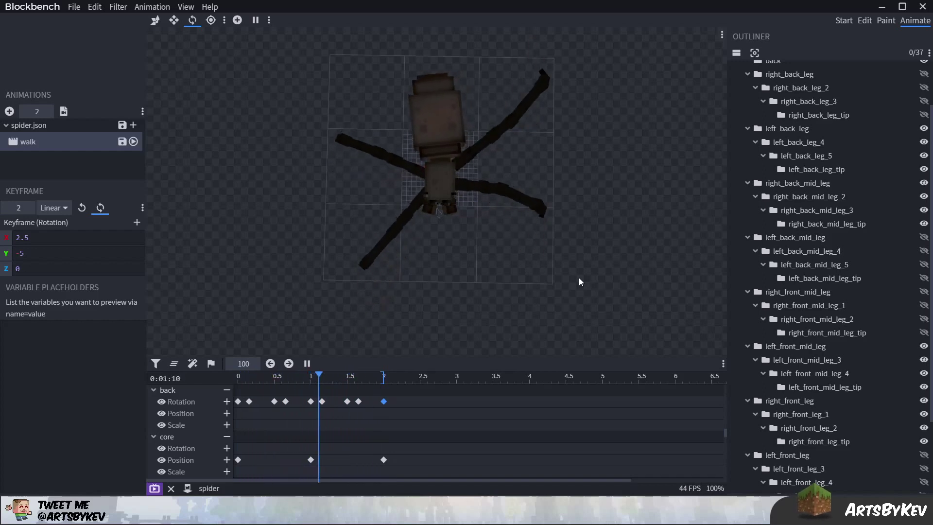
- Show the four hidden legs again so the playing walk includes all eight legs
left_click(923, 237)
left_click(923, 292)
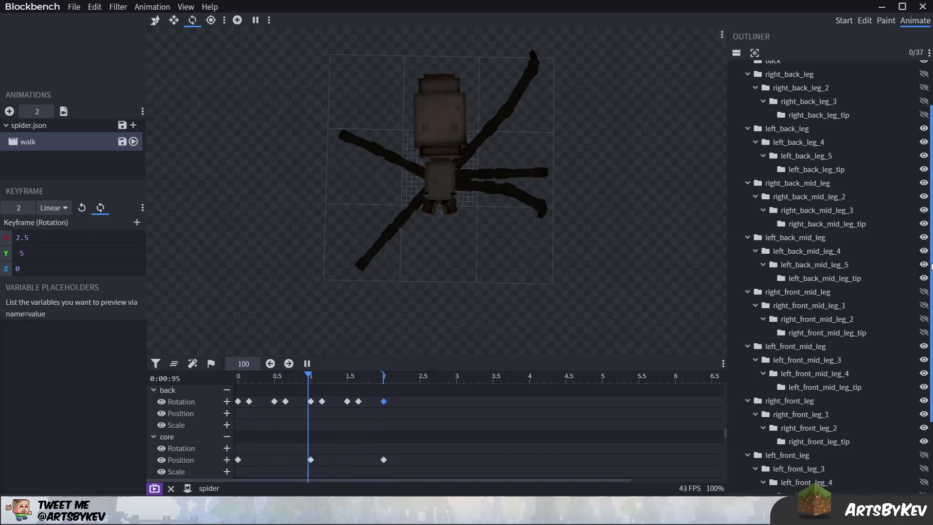
left_click(922, 454)
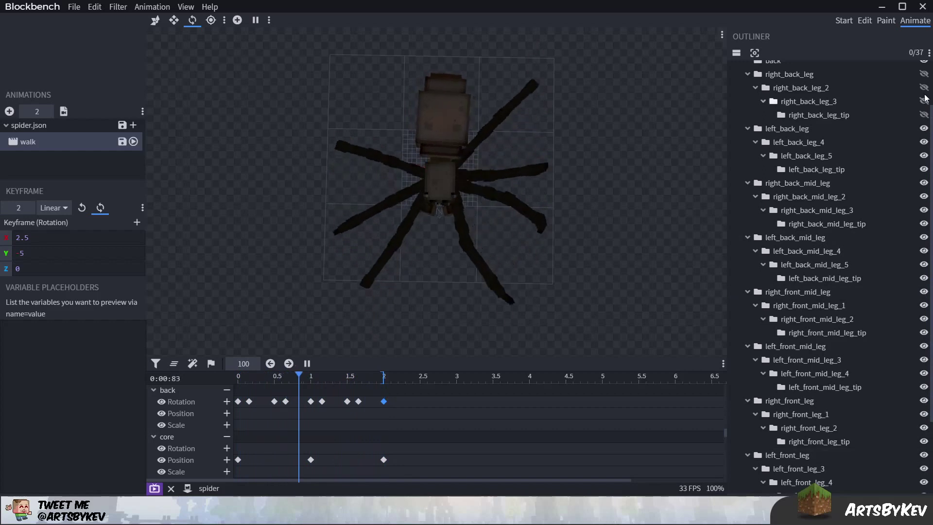
scroll(888, 258, "down", 2)
scroll(890, 255, "up", 3)
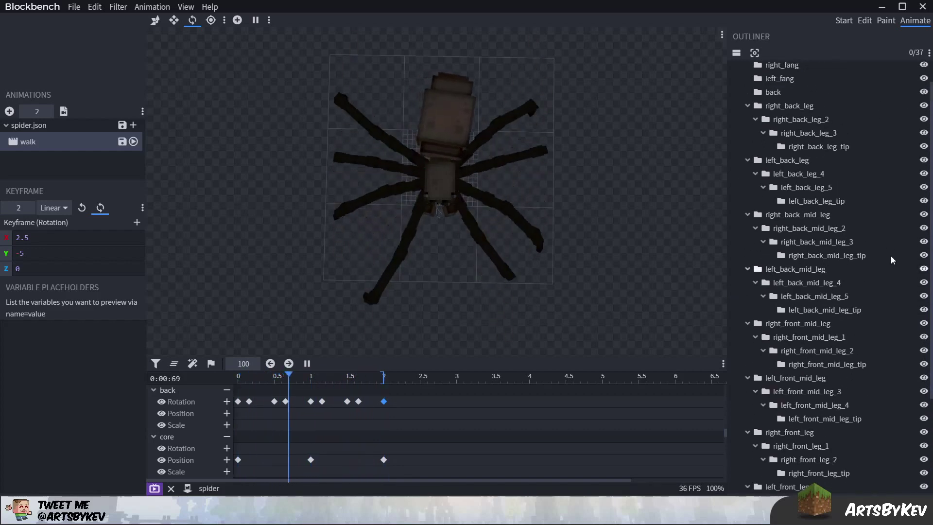
- Examine the looping walk and the seated rider's placement on the spider from several angles and distances
left_click_drag(611, 308, 403, 280)
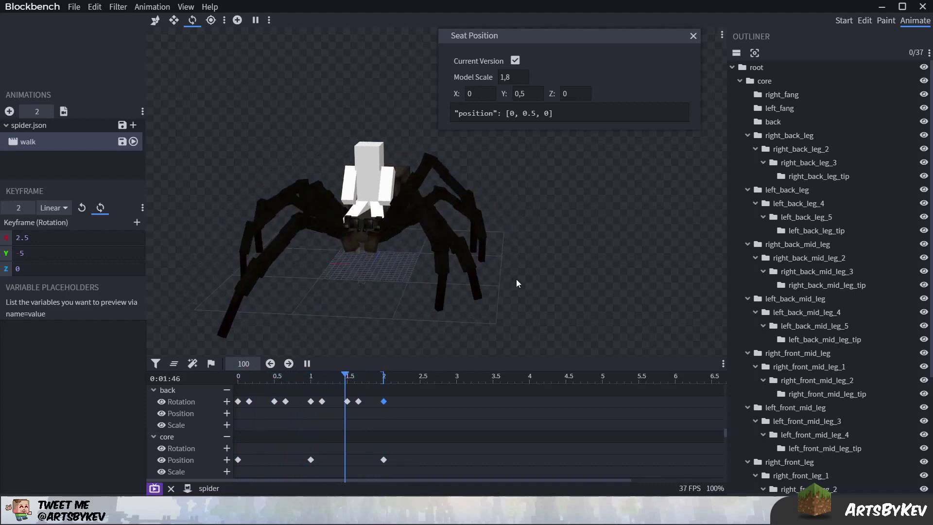
left_click_drag(537, 269, 615, 272)
right_click_drag(615, 272, 583, 262)
scroll(596, 266, "down", 1)
left_click_drag(583, 263, 530, 249)
right_click_drag(530, 249, 503, 266)
scroll(503, 276, "up", 1)
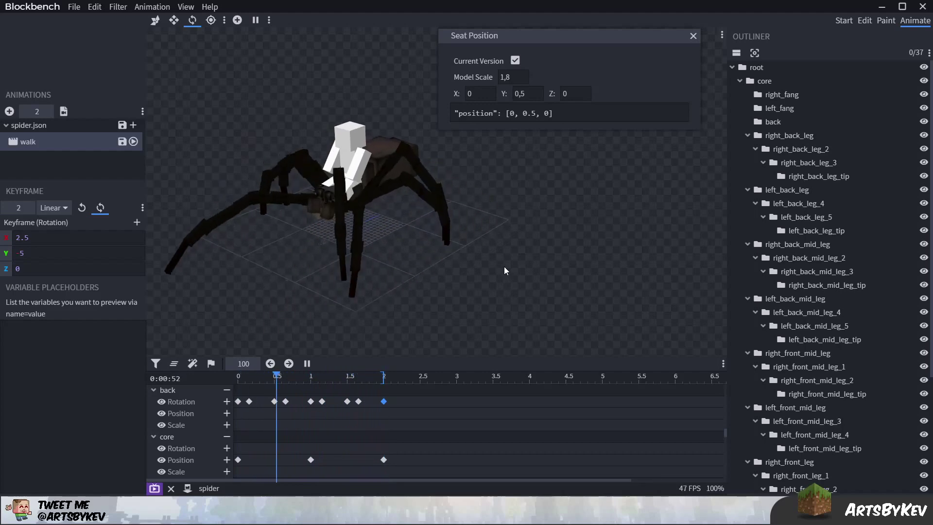
mouse_move(534, 268)
left_mouse_down()
mouse_move(468, 263)
mouse_move(560, 265)
mouse_move(551, 266)
left_mouse_up()
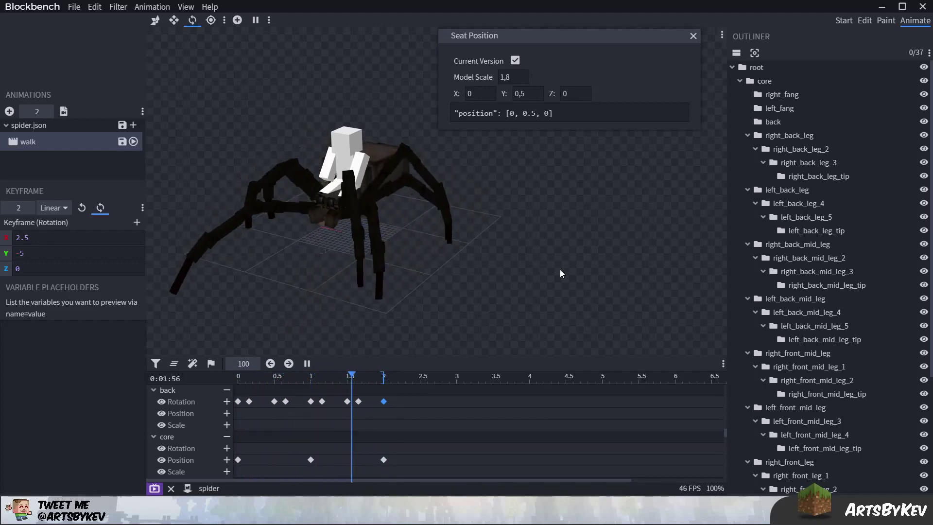
left_click_drag(560, 276, 543, 279)
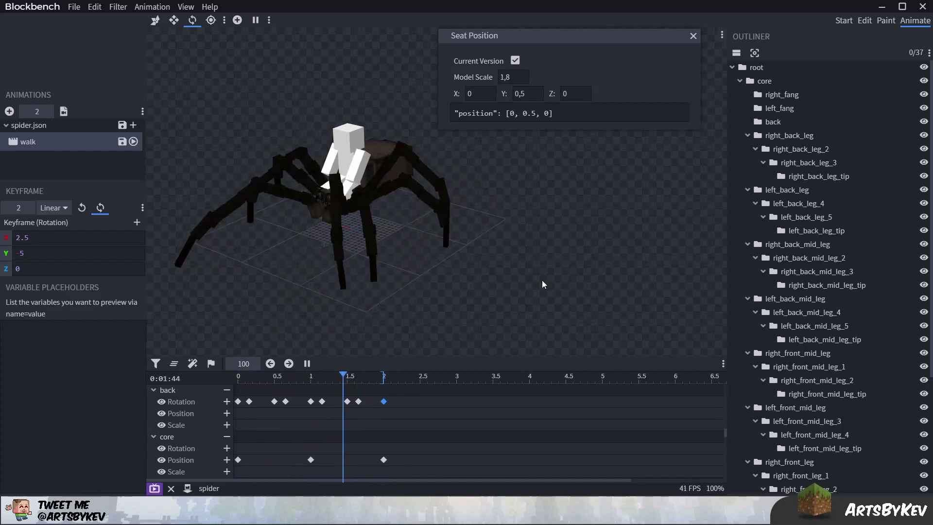